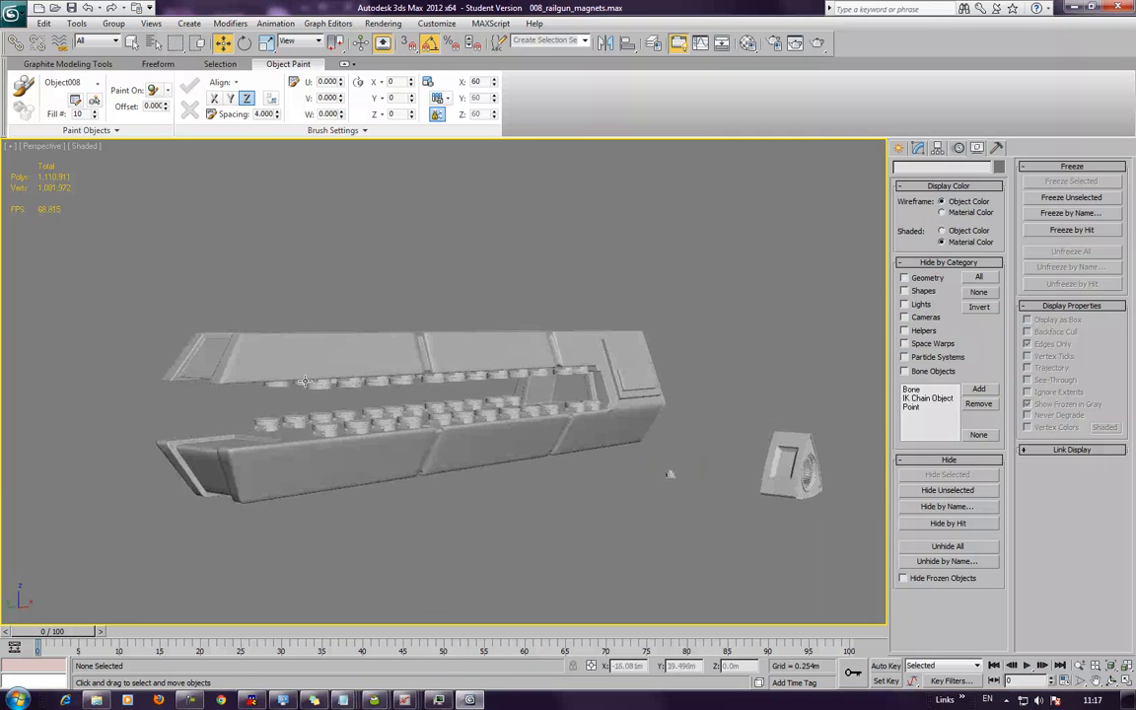
Clone the detached triangular ring housing and place the copy closer to the railgun body
alt+middle_drag(669, 473, 522, 480)
click(611, 472)
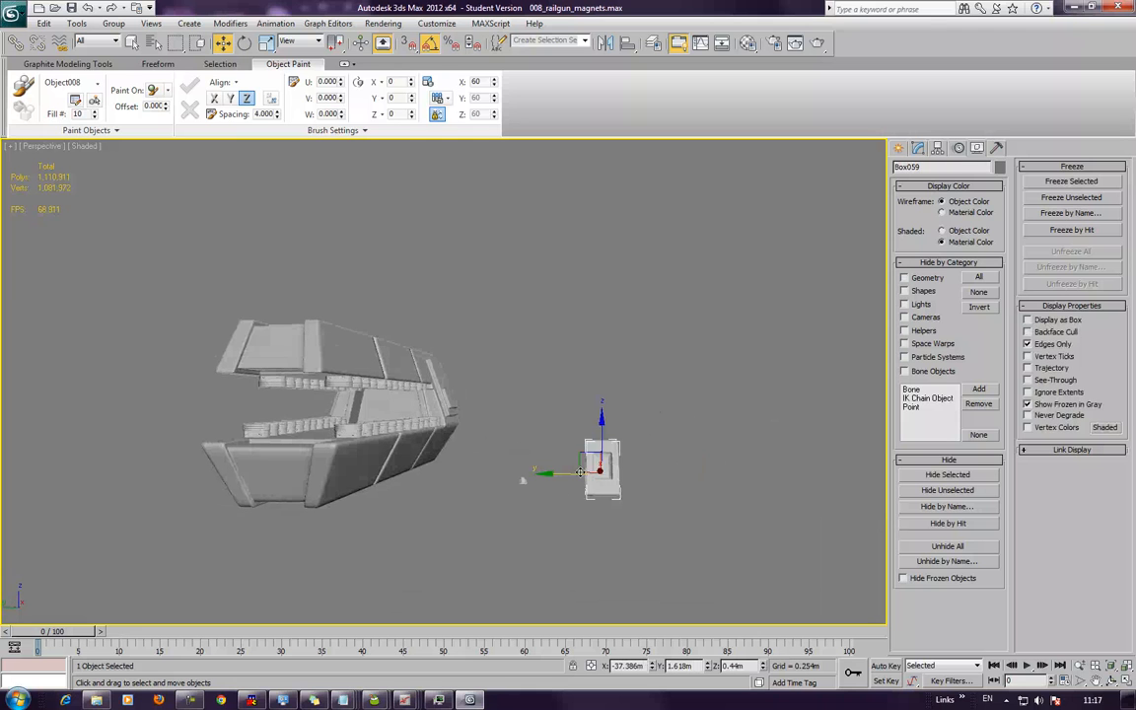
shift+drag(574, 475, 427, 475)
click(531, 425)
Rotate the copied ring housing so its circular opening faces along the length of the rails
mouse_move(531, 425)
alt+middle_down()
mouse_move(527, 450)
mouse_move(554, 440)
alt+middle_up()
click(266, 44)
key(e)
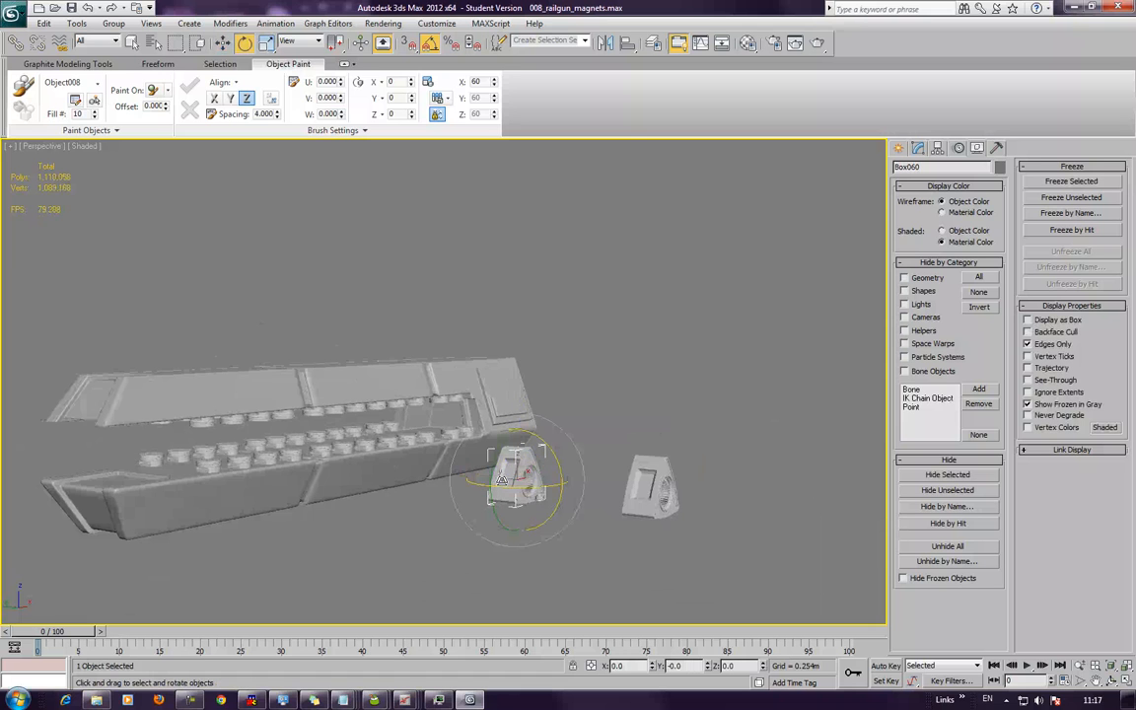
drag(503, 474, 442, 496)
alt+middle_drag(527, 469, 577, 461)
Move the copied ring housing into the gap between the upper and lower rails at the rear of the railgun
key(w)
drag(500, 471, 436, 402)
alt+middle_drag(436, 401, 429, 424)
drag(500, 418, 435, 435)
alt+middle_drag(435, 435, 476, 435)
scroll(496, 442, up, 3)
scroll(476, 469, up, 1)
scroll(469, 455, down, 1)
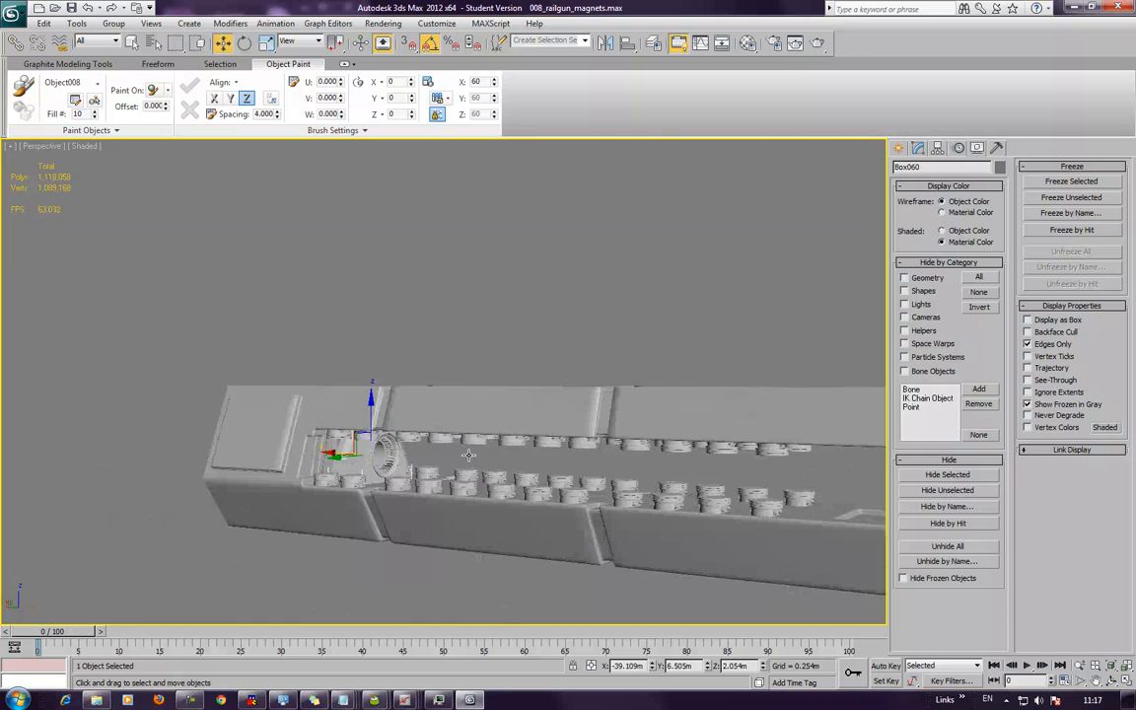
Scale the copied ring housing uniformly to about 74% so it fits between the rails
key(z)
alt+middle_drag(468, 455, 433, 443)
scroll(366, 438, down, 3)
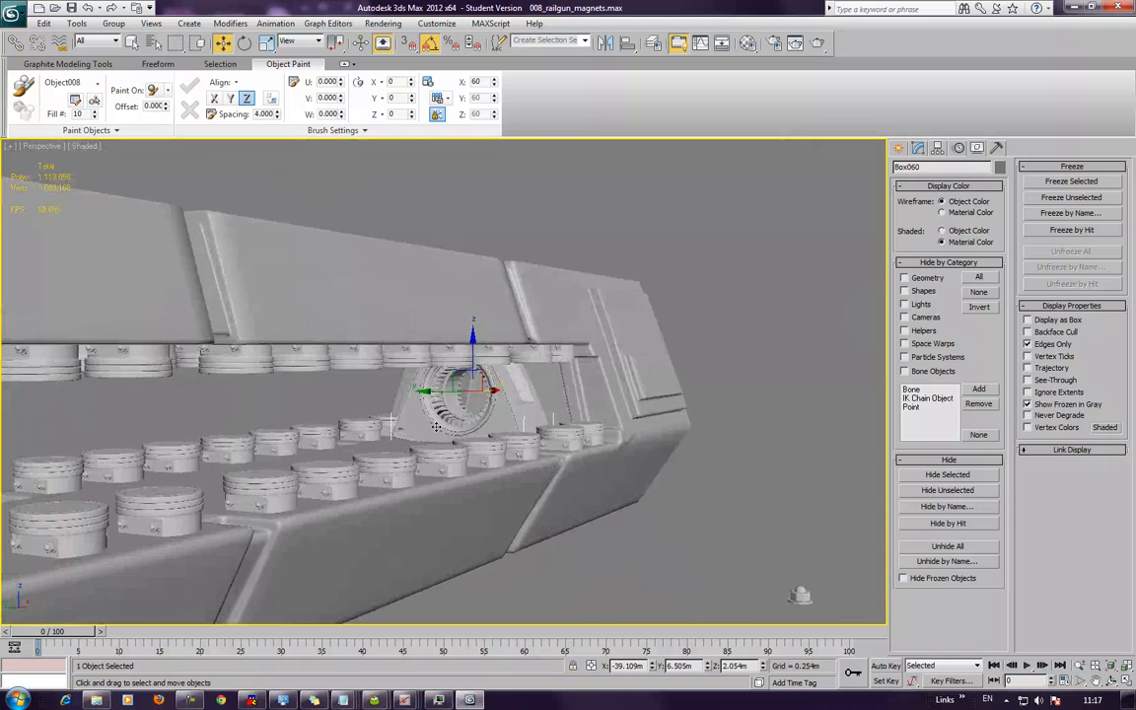
scroll(444, 430, up, 2)
key(r)
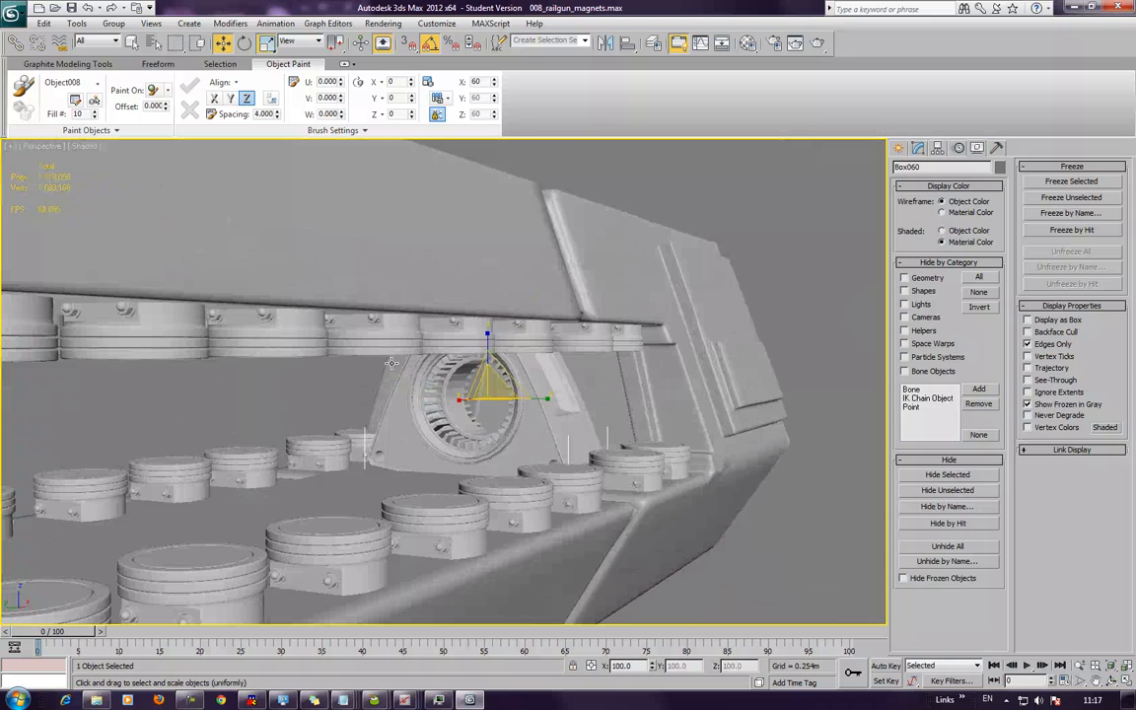
key(ctrl+s)
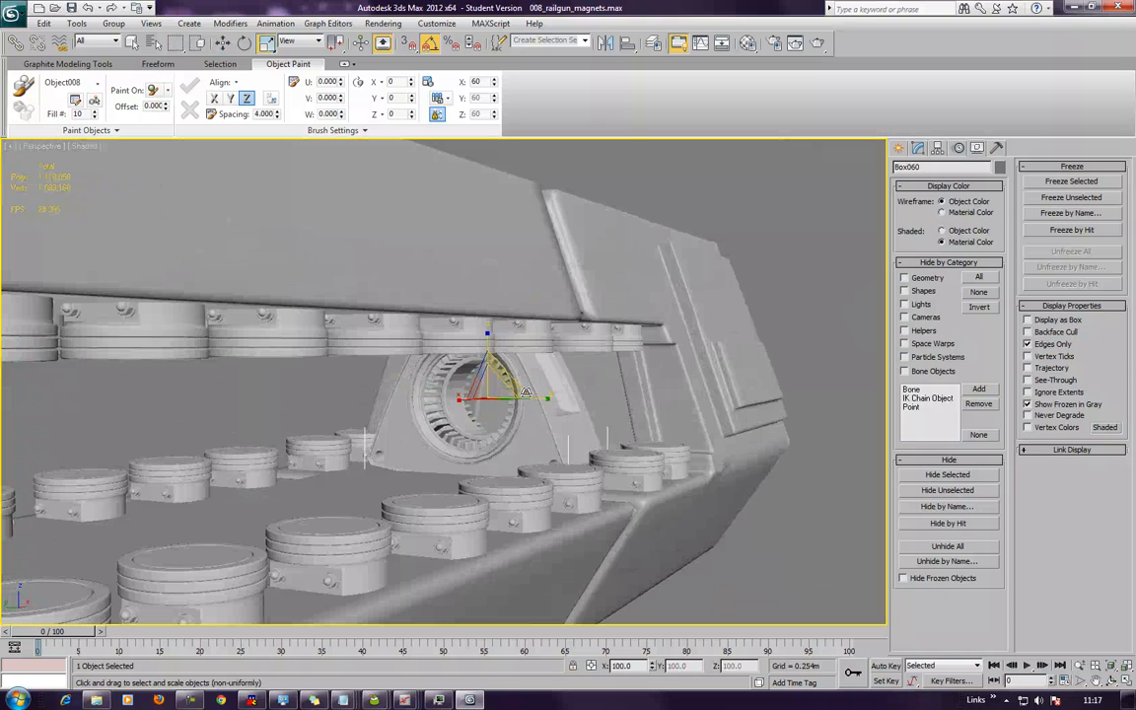
drag(487, 387, 485, 415)
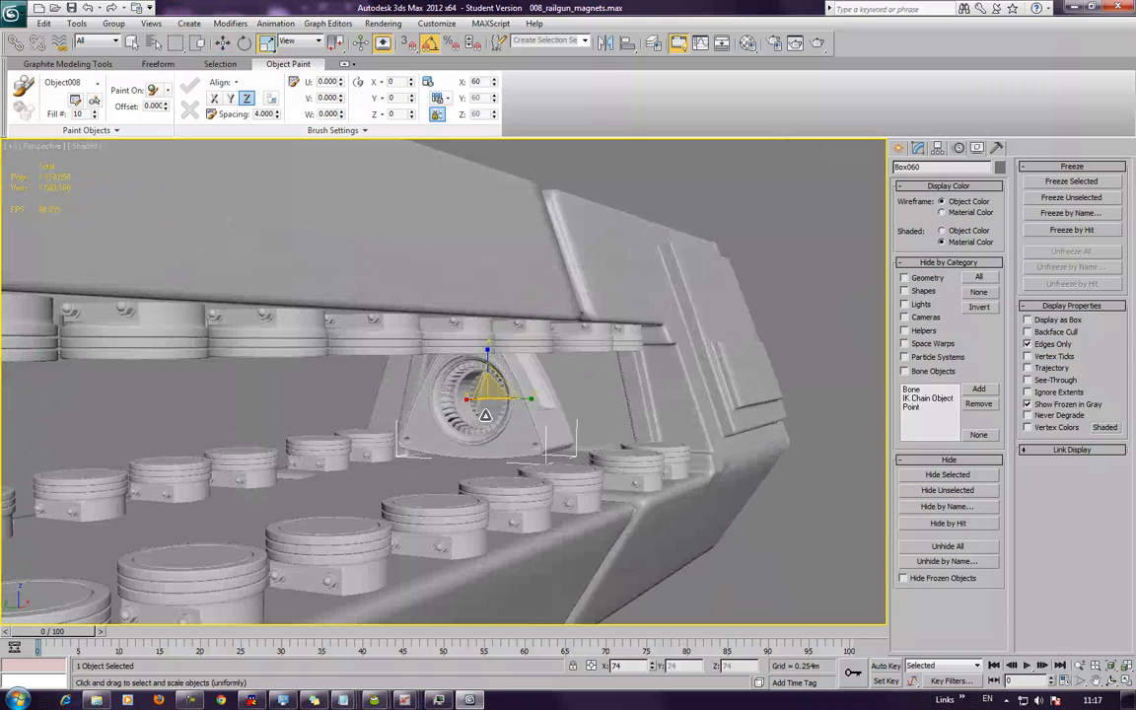
Lower the scaled ring housing by about 0.088 m between the rows of round magnets
alt+middle_drag(485, 415, 464, 395)
click(221, 43)
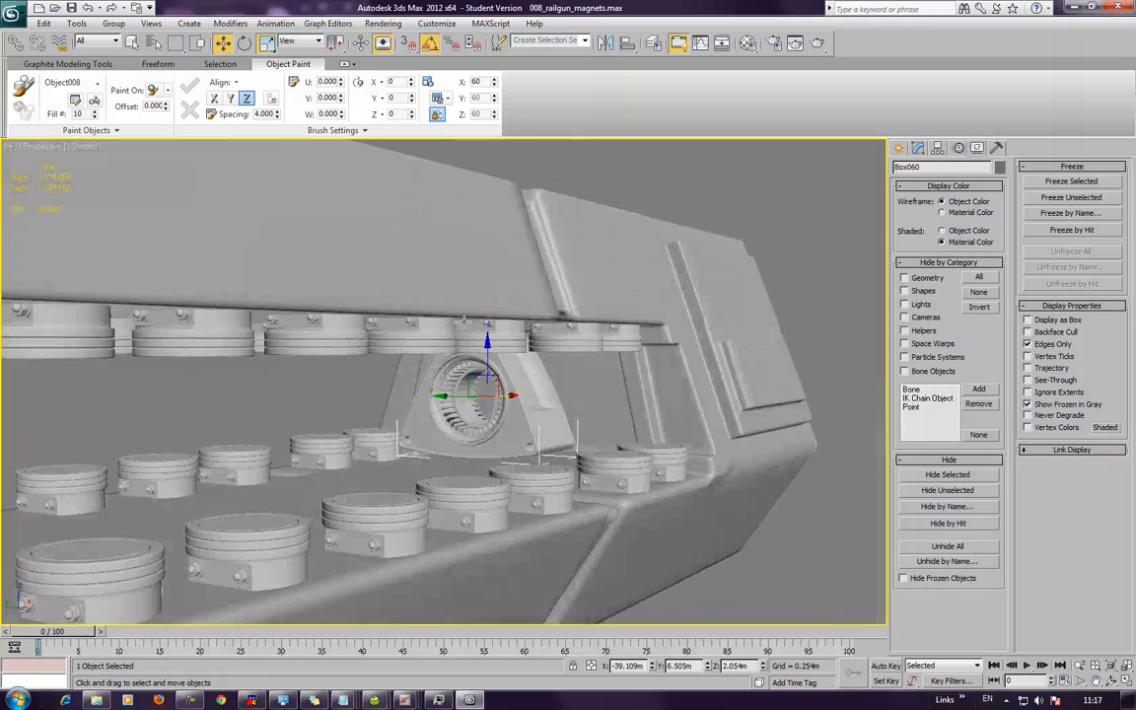
drag(486, 351, 487, 366)
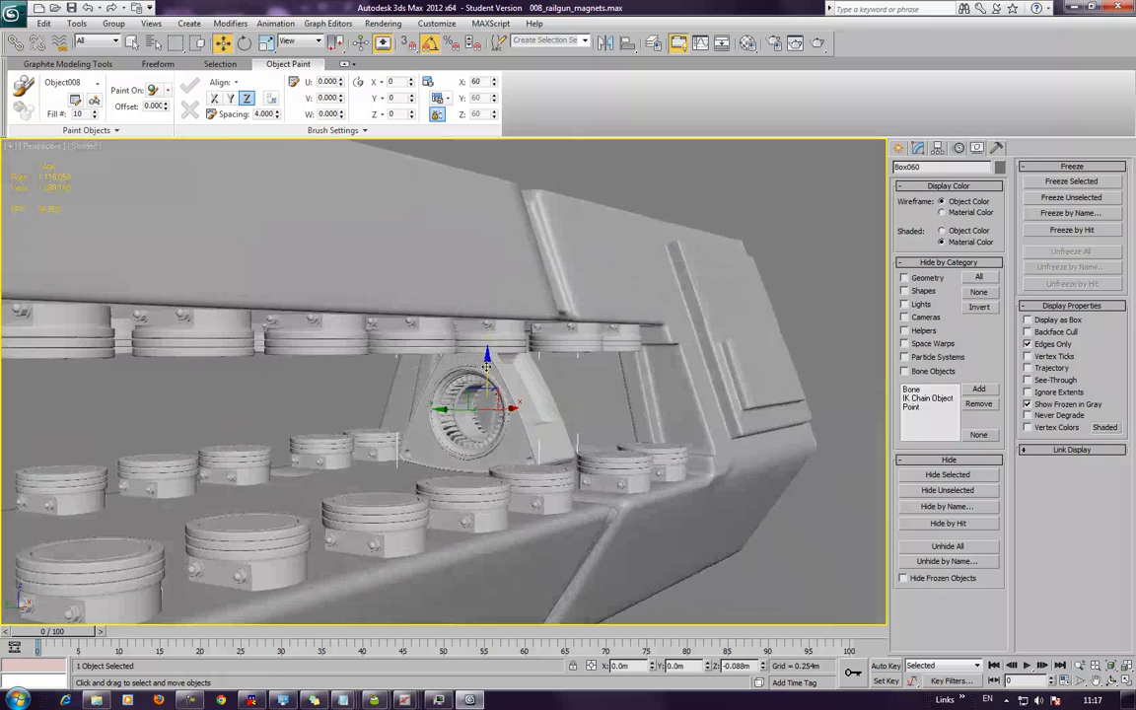
mouse_move(489, 366)
alt+middle_down()
mouse_move(549, 371)
mouse_move(553, 361)
mouse_move(491, 368)
alt+middle_up()
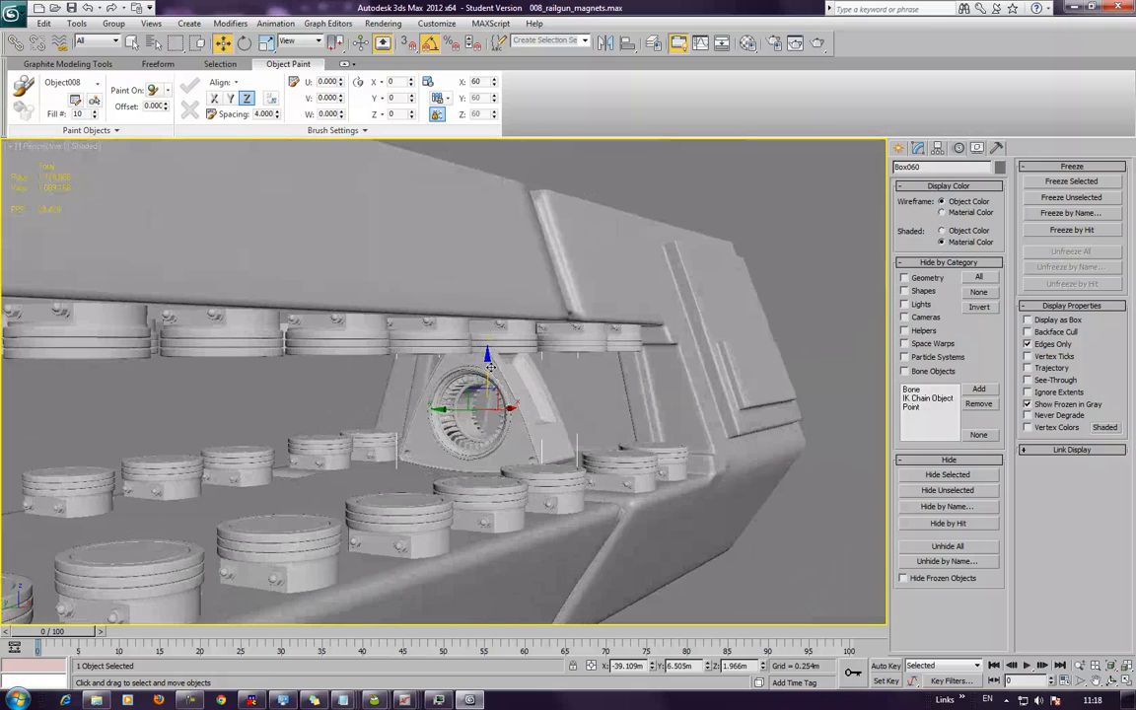
Shrink the ring housing slightly and lower it to a height of 1.948 m
click(269, 45)
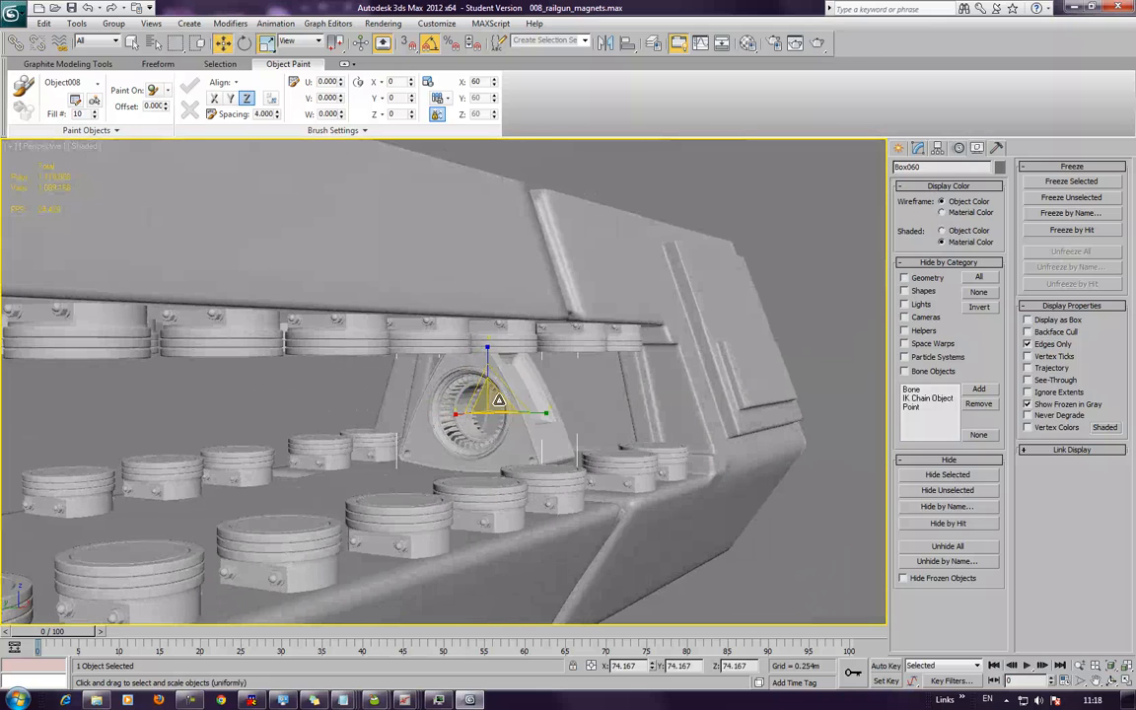
click(223, 43)
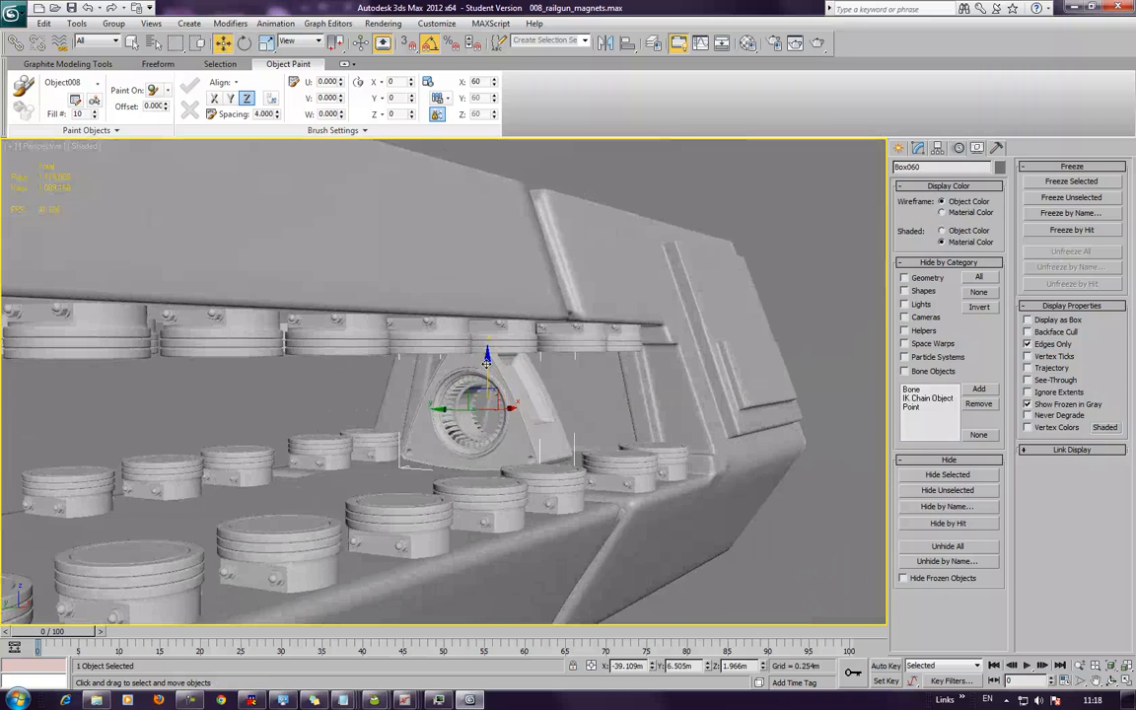
drag(486, 362, 485, 366)
Clone the ring housing 12 times as copies in an evenly spaced row along the rails toward the front
alt+middle_drag(488, 373, 399, 372)
scroll(409, 365, down, 4)
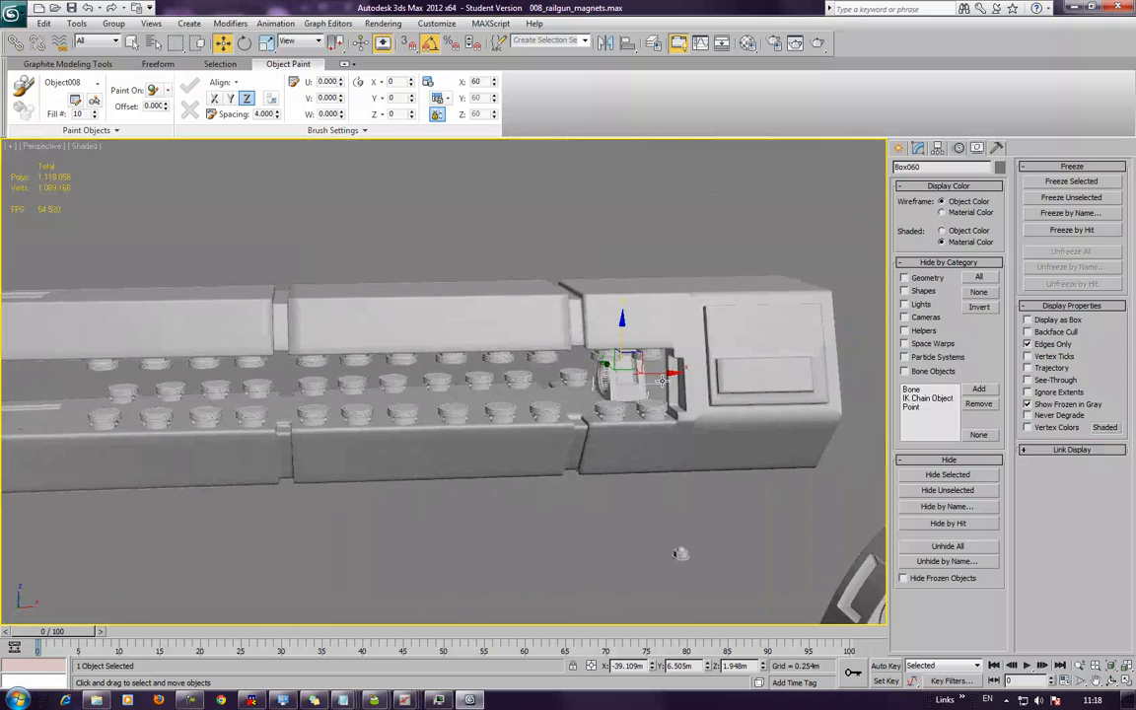
mouse_move(662, 376)
mouse_down()
mouse_move(691, 375)
mouse_move(607, 376)
mouse_up()
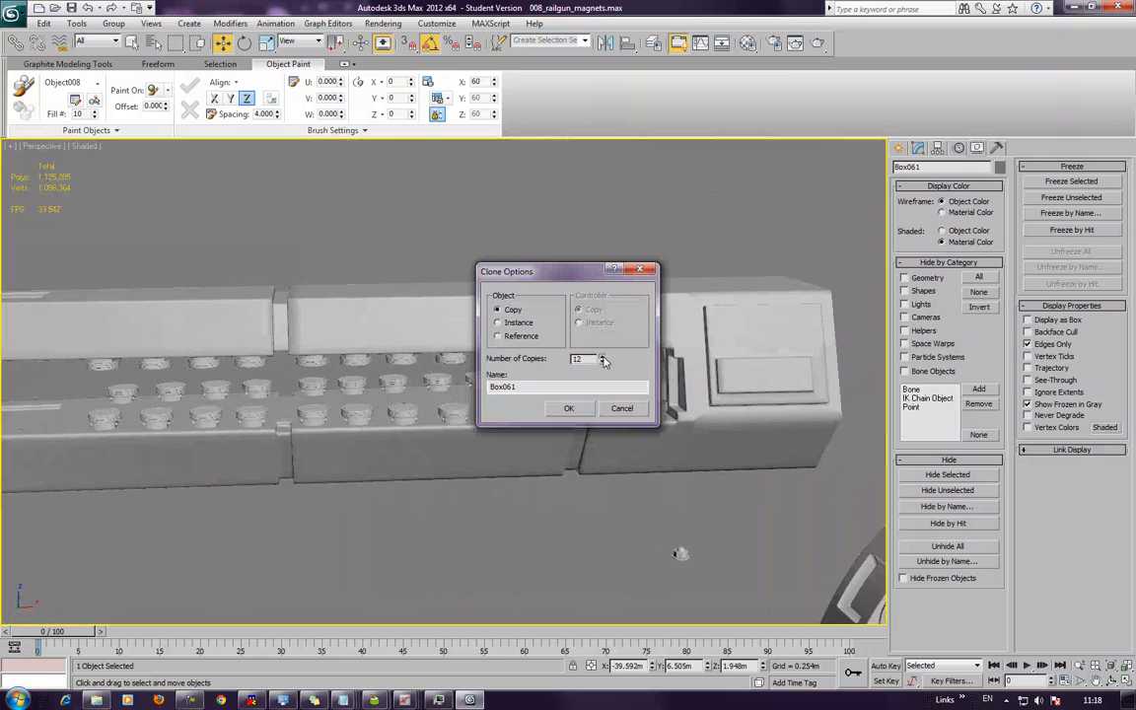
click(586, 409)
mouse_move(388, 386)
middle_down()
mouse_move(494, 401)
mouse_move(529, 383)
middle_up()
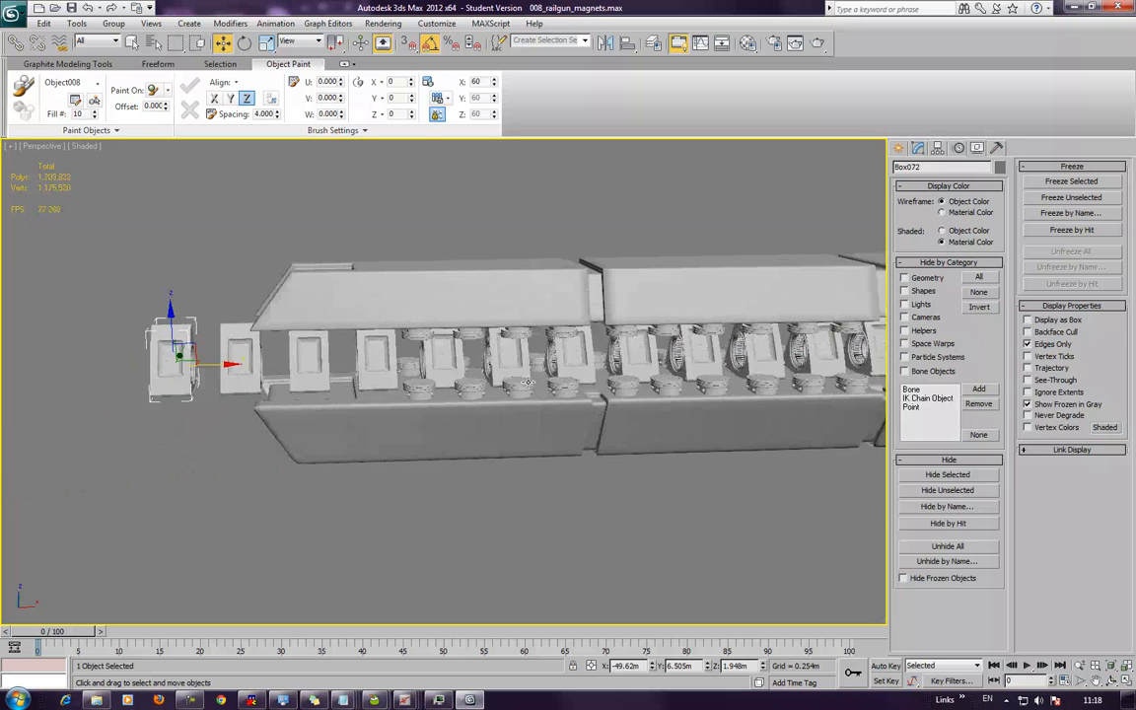
Delete the three frontmost ring housing copies beyond the round magnets
click(313, 365)
key(Delete)
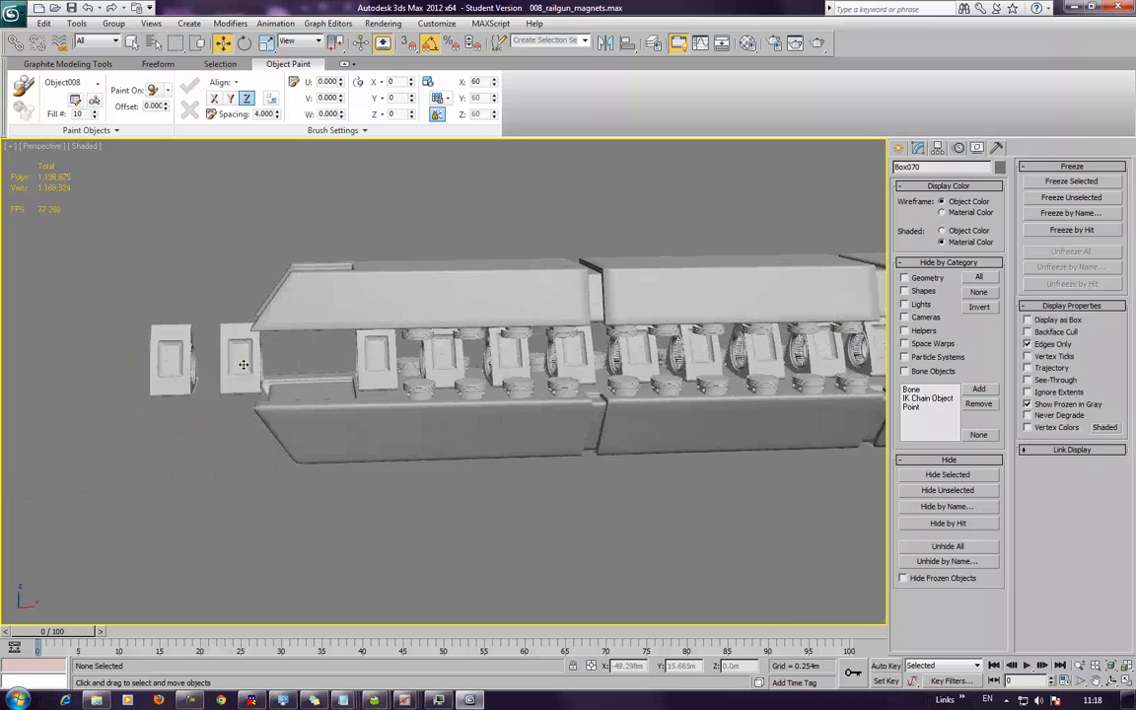
click(242, 365)
key(Delete)
click(169, 357)
key(Delete)
click(373, 362)
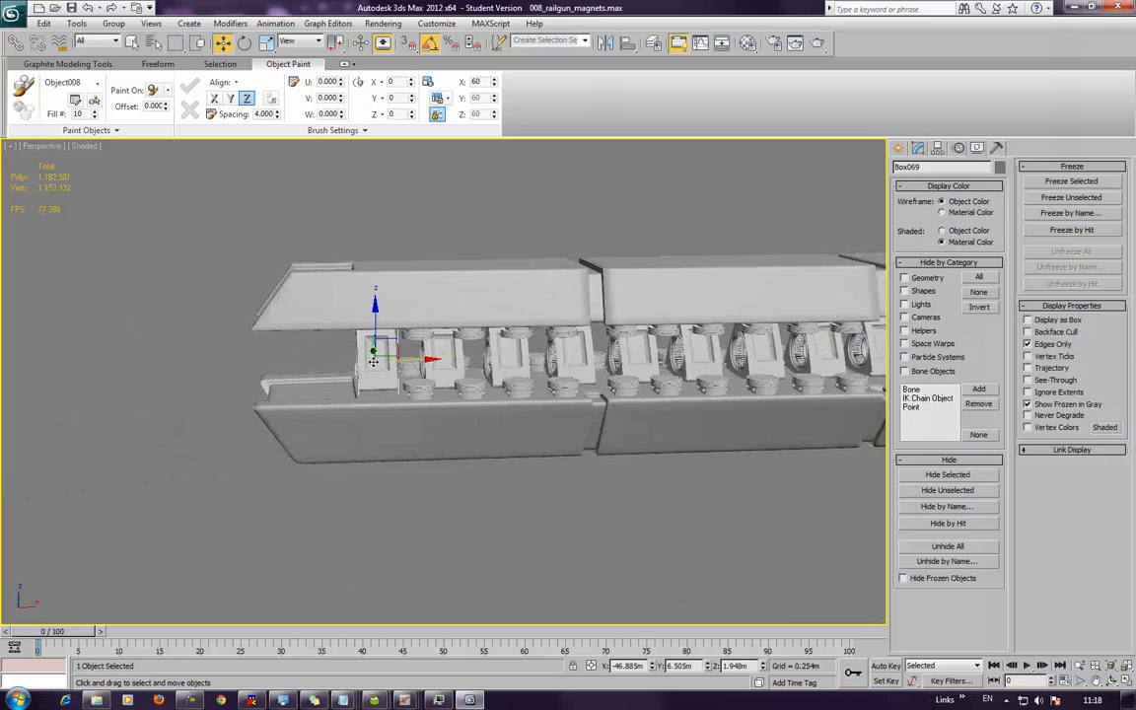
click(297, 355)
Delete the cloned ring housings in the front and middle rail sections, keeping the two in the rear section
middle_drag(293, 353, 290, 381)
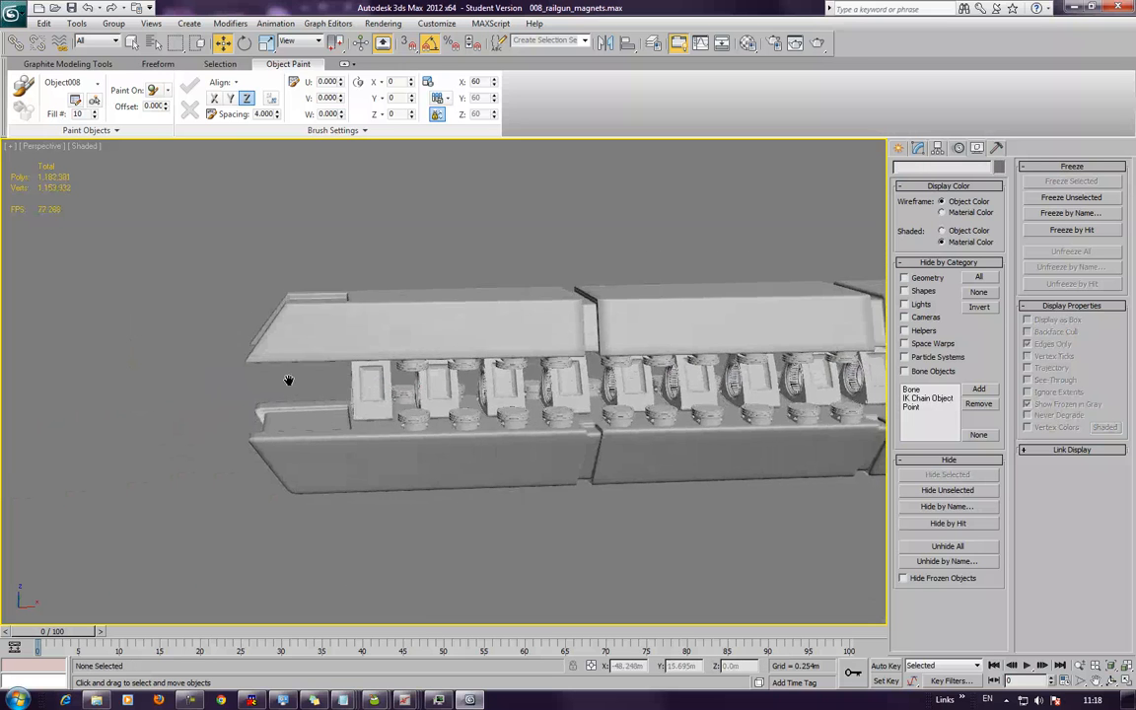
scroll(342, 349, down, 3)
alt+middle_drag(802, 487, 417, 330)
alt+middle_drag(588, 344, 476, 358)
key(l)
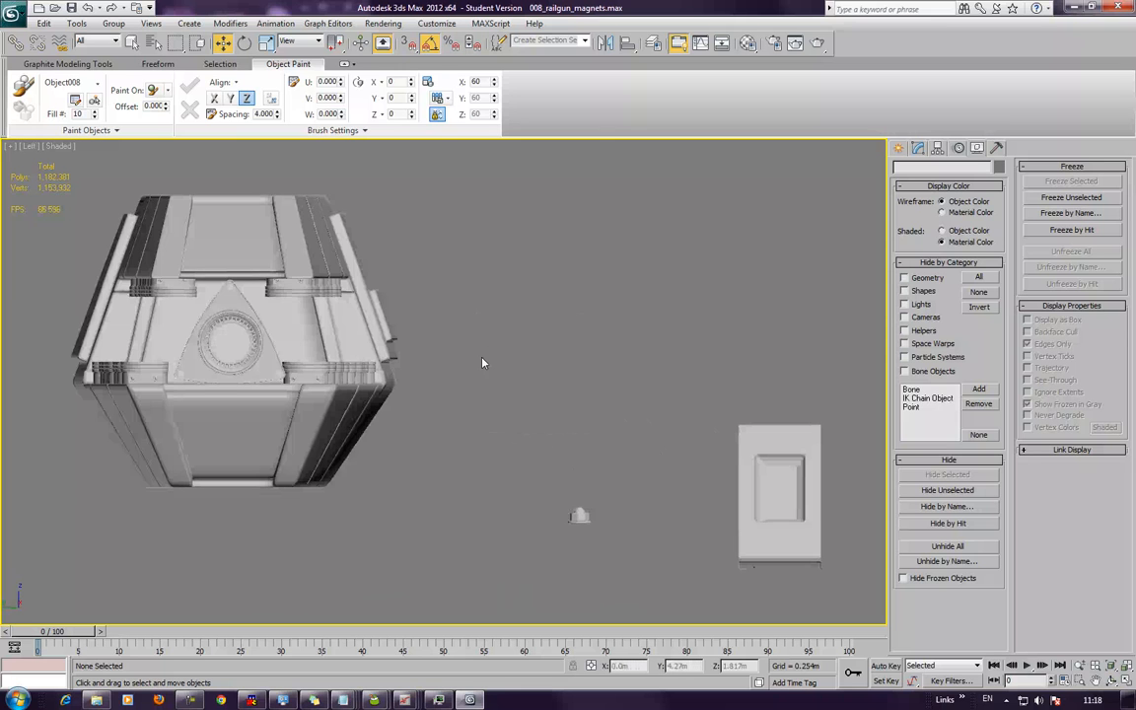
key(f)
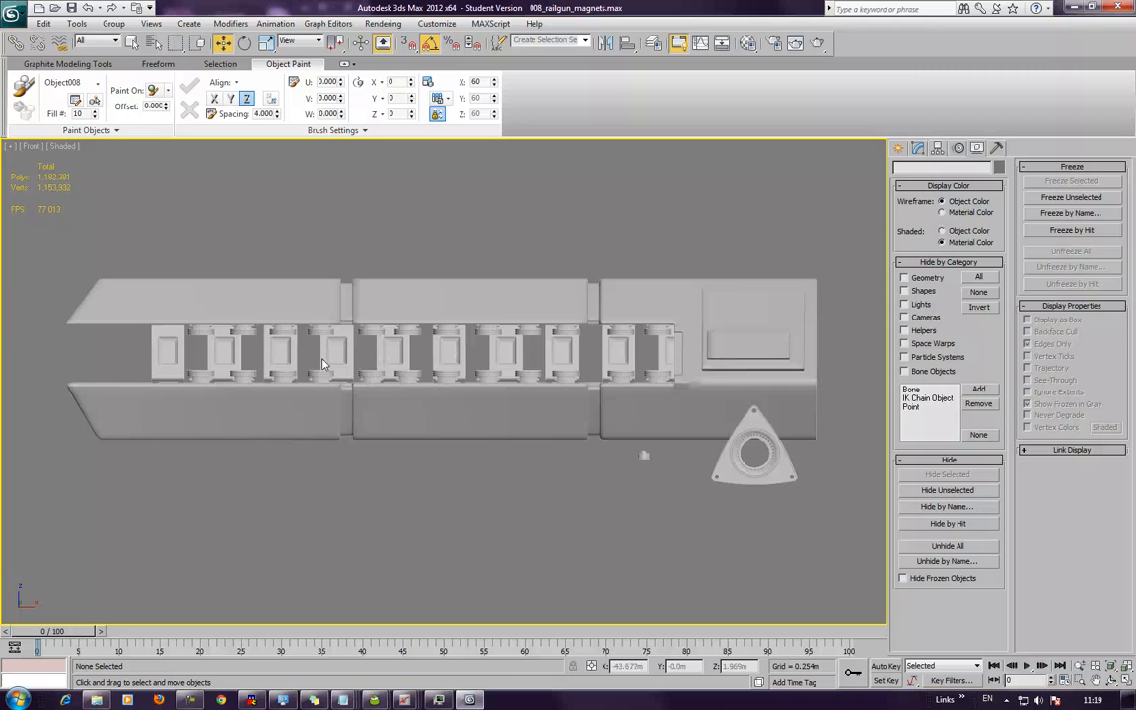
drag(336, 367, 518, 367)
drag(596, 359, 595, 359)
key(Delete)
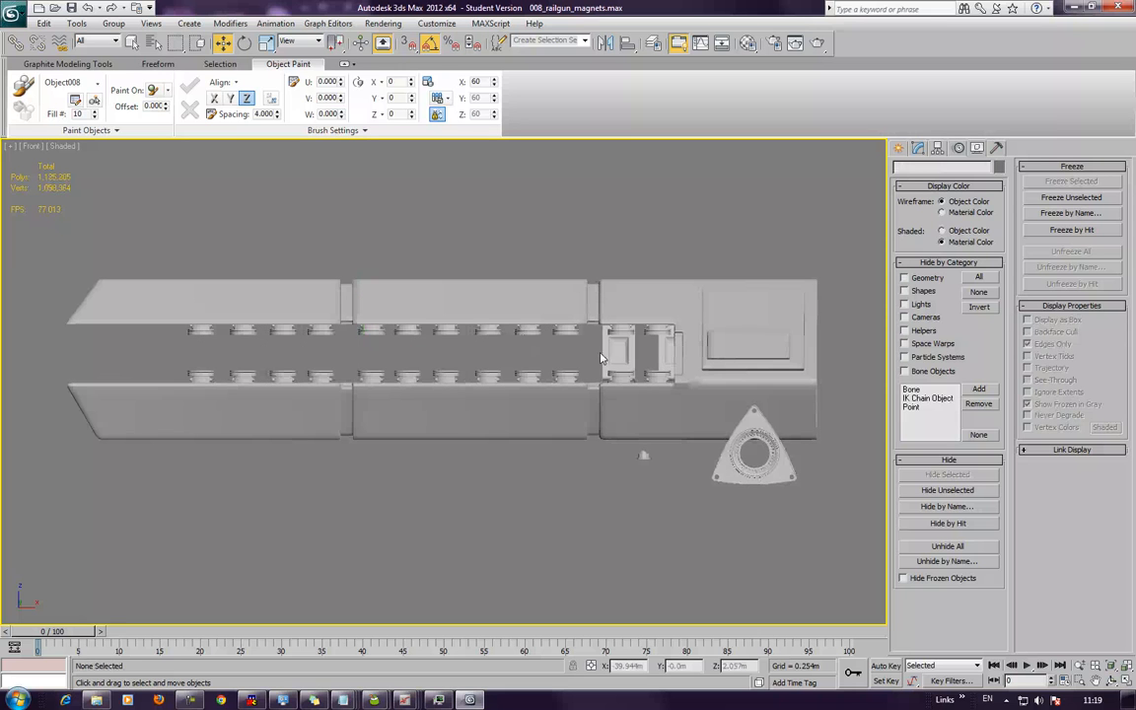
Clone the front housing of the rear section onto the first and last magnet pairs of the middle and front sections
click(614, 345)
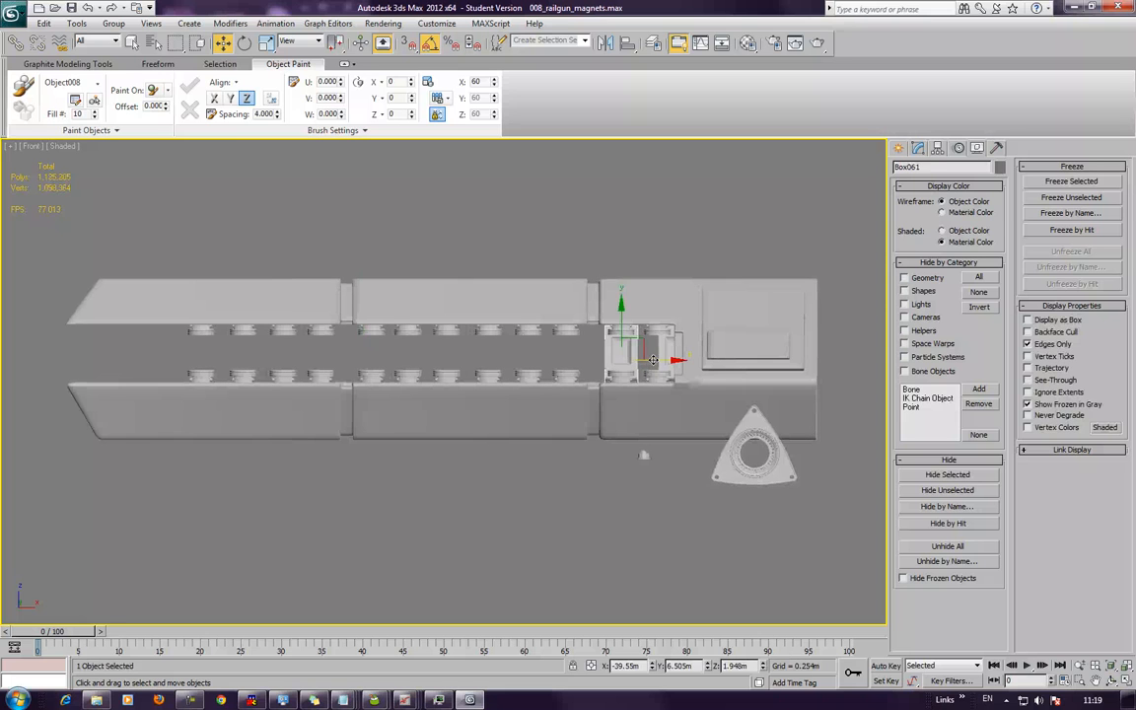
mouse_move(656, 359)
shift+mouse_down()
mouse_move(593, 376)
mouse_move(227, 363)
mouse_move(244, 364)
shift+mouse_up()
key(Return)
click(568, 410)
click(569, 409)
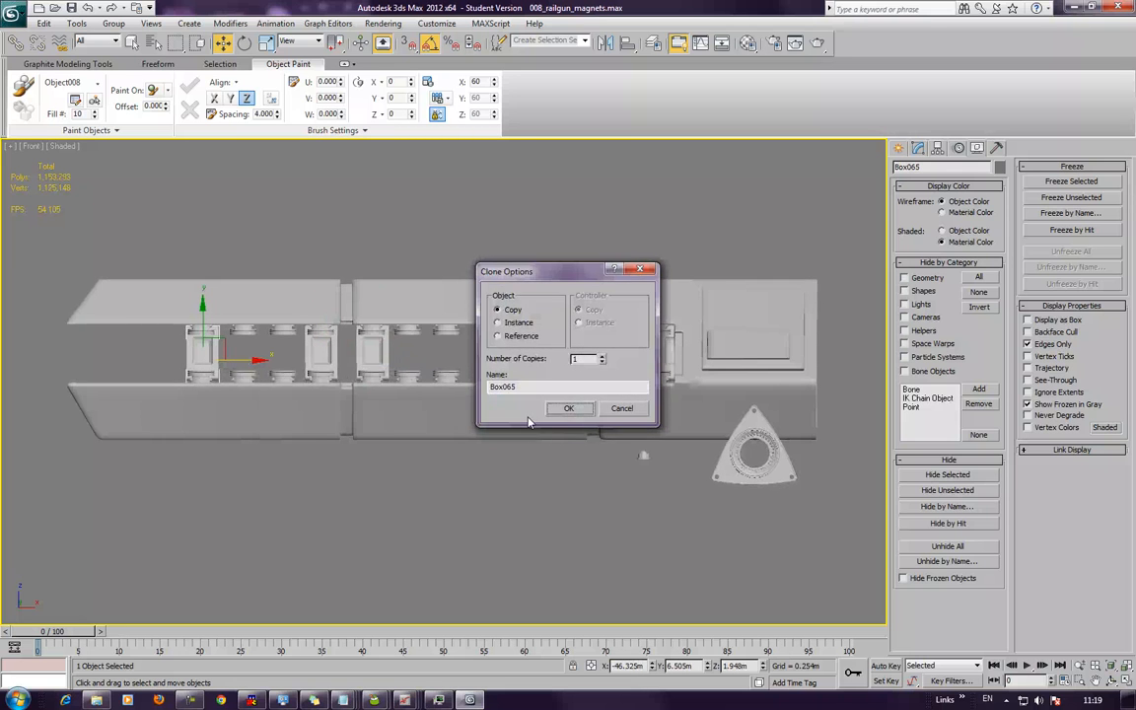
click(571, 409)
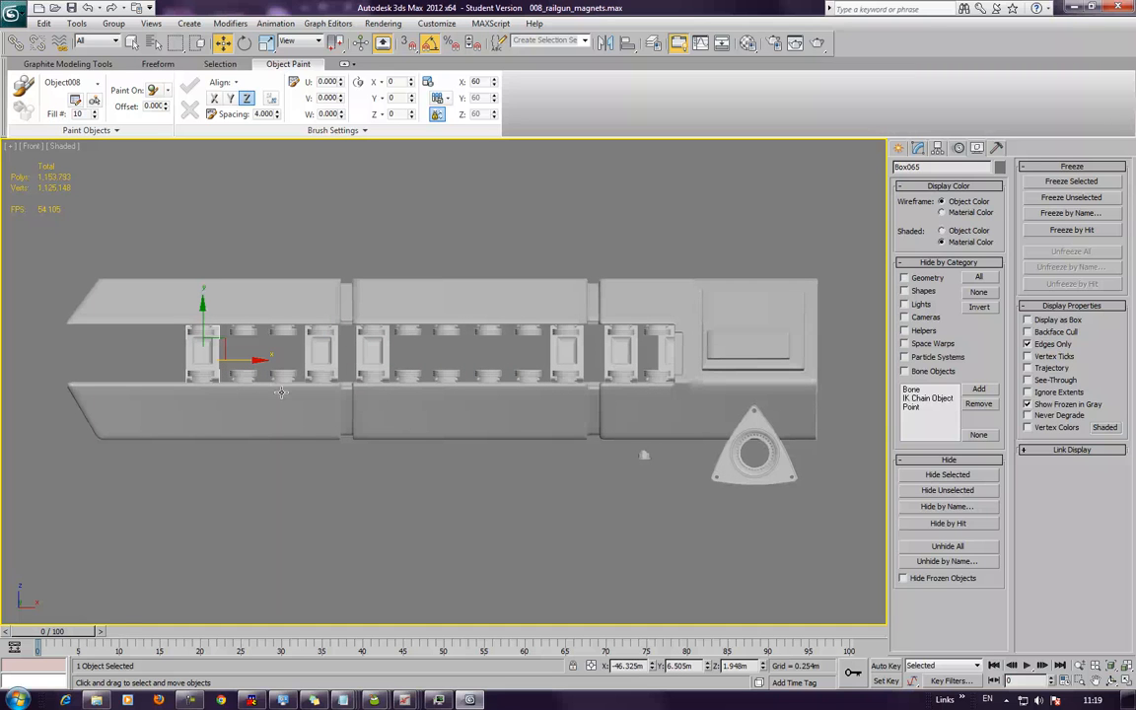
Fill the empty magnet pairs of the middle section with ring housings, moving the frontmost copy there and cloning it
mouse_move(246, 363)
mouse_down()
mouse_move(452, 376)
mouse_move(573, 360)
mouse_move(480, 370)
mouse_move(489, 375)
mouse_up()
key(Return)
key(Return)
key(Return)
middle_drag(345, 407, 444, 399)
drag(548, 359, 798, 361)
middle_drag(362, 375, 472, 397)
Clone the front section's ring housing onto its three remaining magnet pairs toward the front
click(534, 370)
shift+drag(560, 384, 523, 384)
click(513, 367)
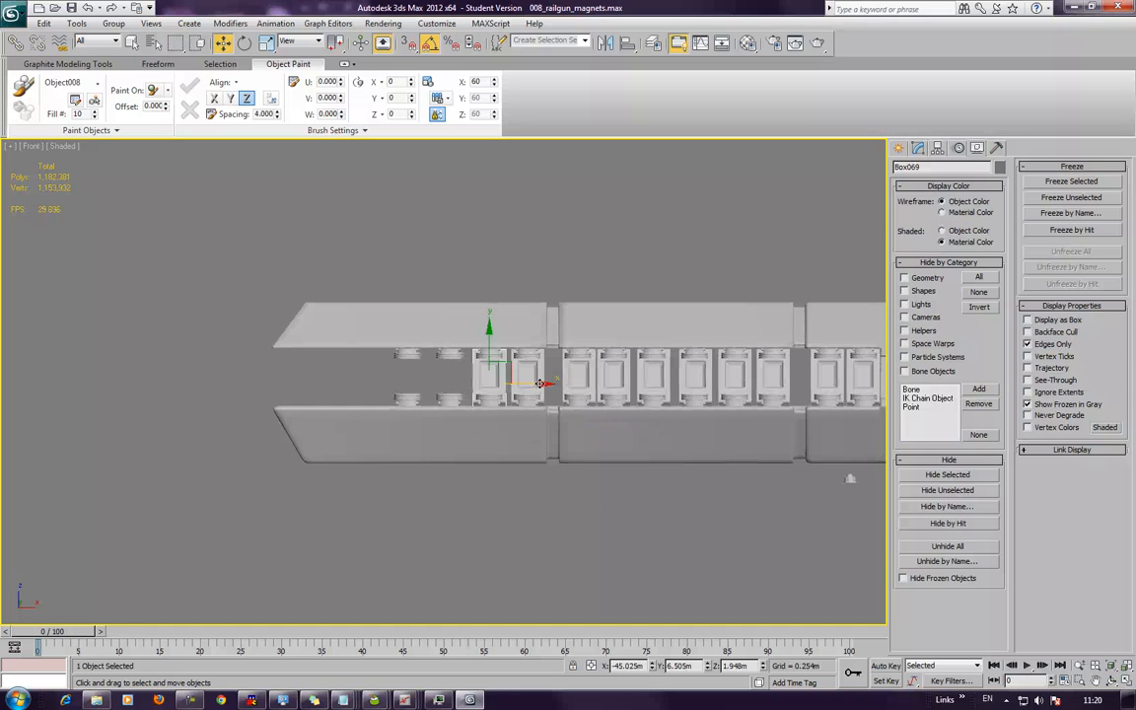
shift+drag(540, 383, 503, 384)
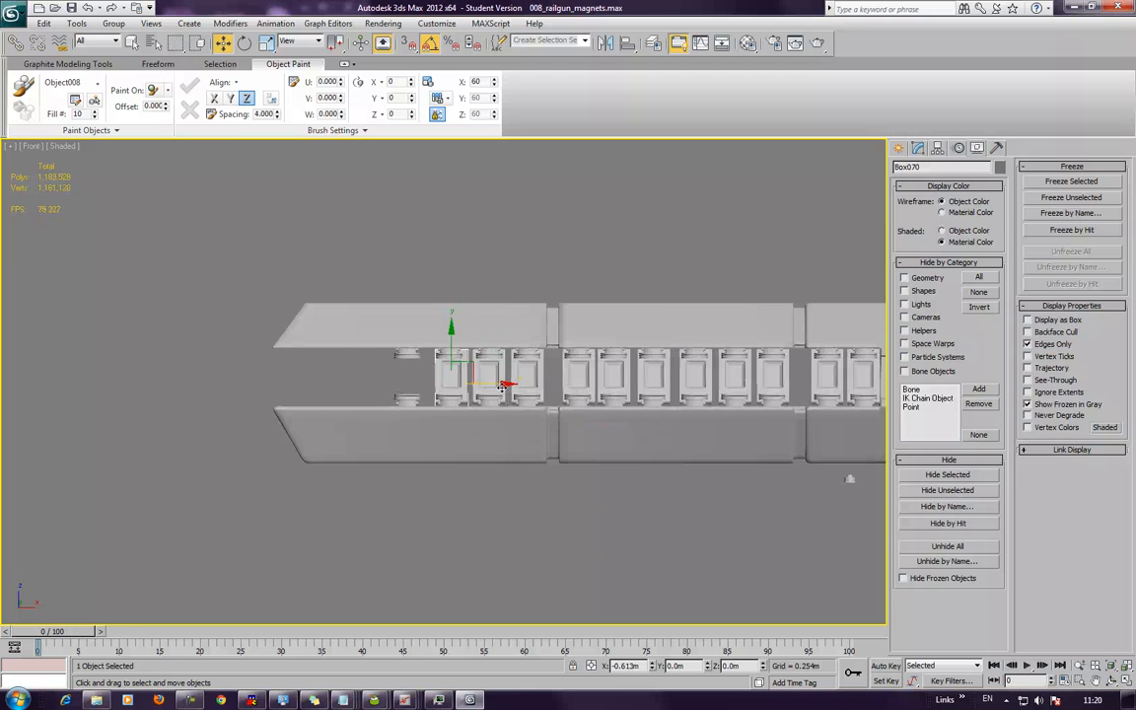
mouse_move(502, 387)
shift+mouse_down()
mouse_move(536, 392)
mouse_move(440, 390)
mouse_move(395, 403)
shift+mouse_up()
click(568, 409)
click(557, 408)
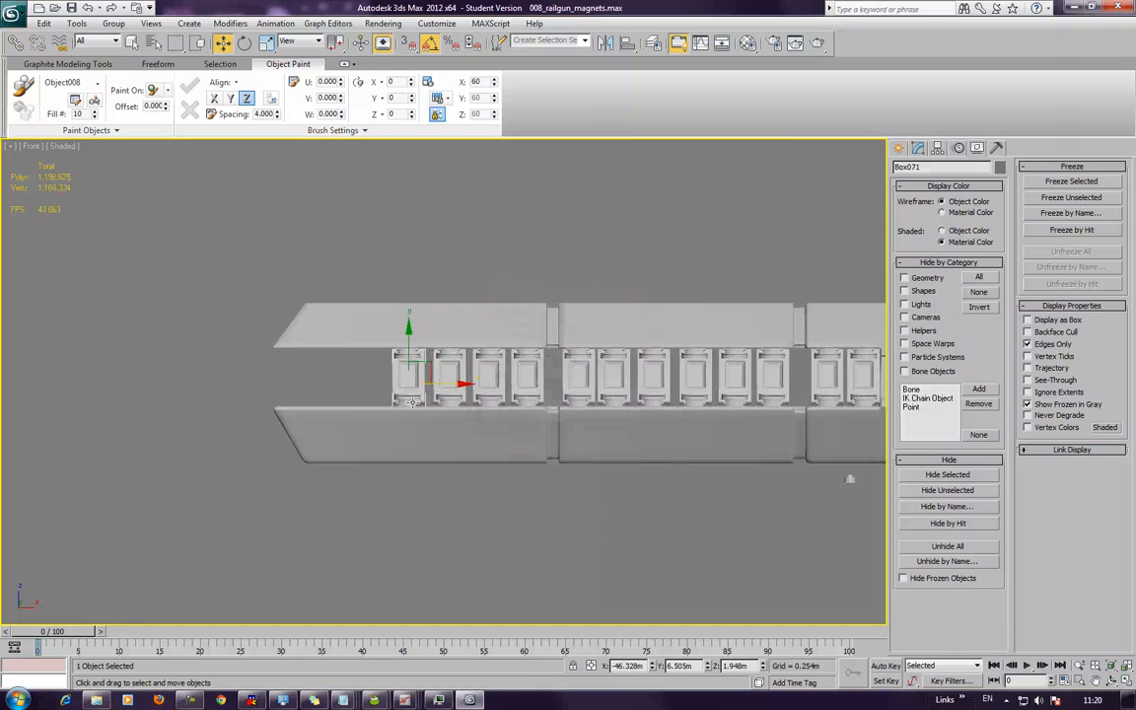
click(378, 375)
Examine the row of ring housings between the rails in perspective from several angles and distances
key(z)
key(p)
alt+middle_drag(375, 375, 419, 403)
scroll(431, 371, down, 4)
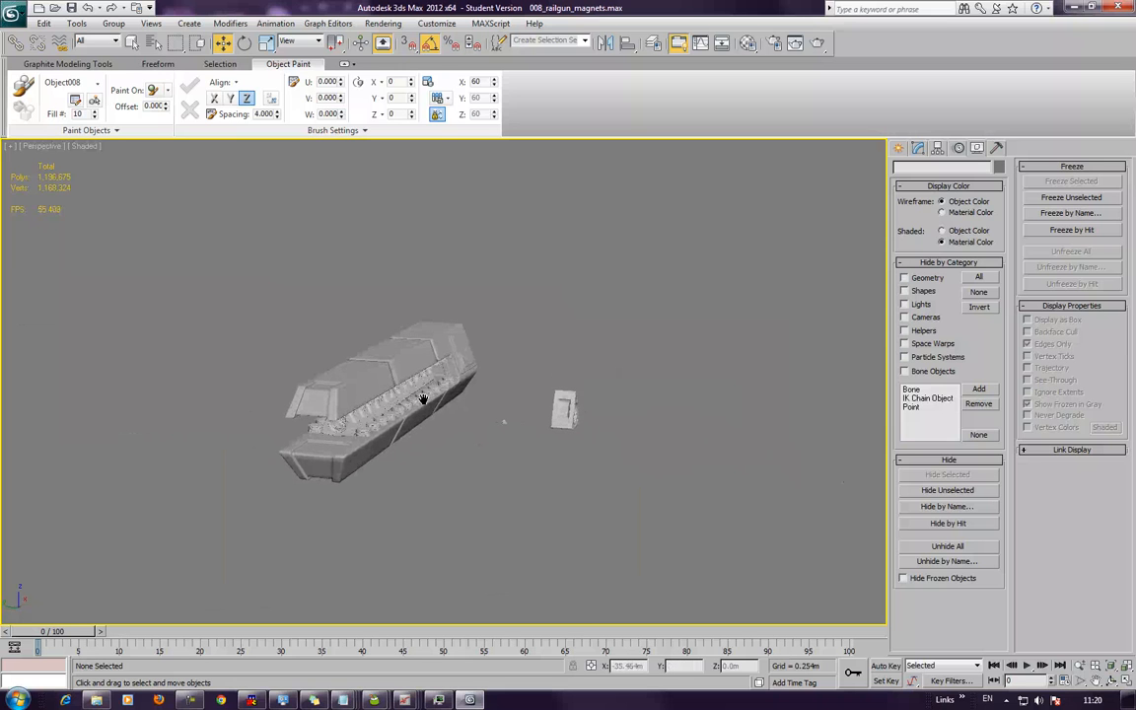
scroll(440, 393, down, 3)
scroll(441, 393, up, 2)
scroll(441, 393, up, 2)
scroll(464, 394, up, 2)
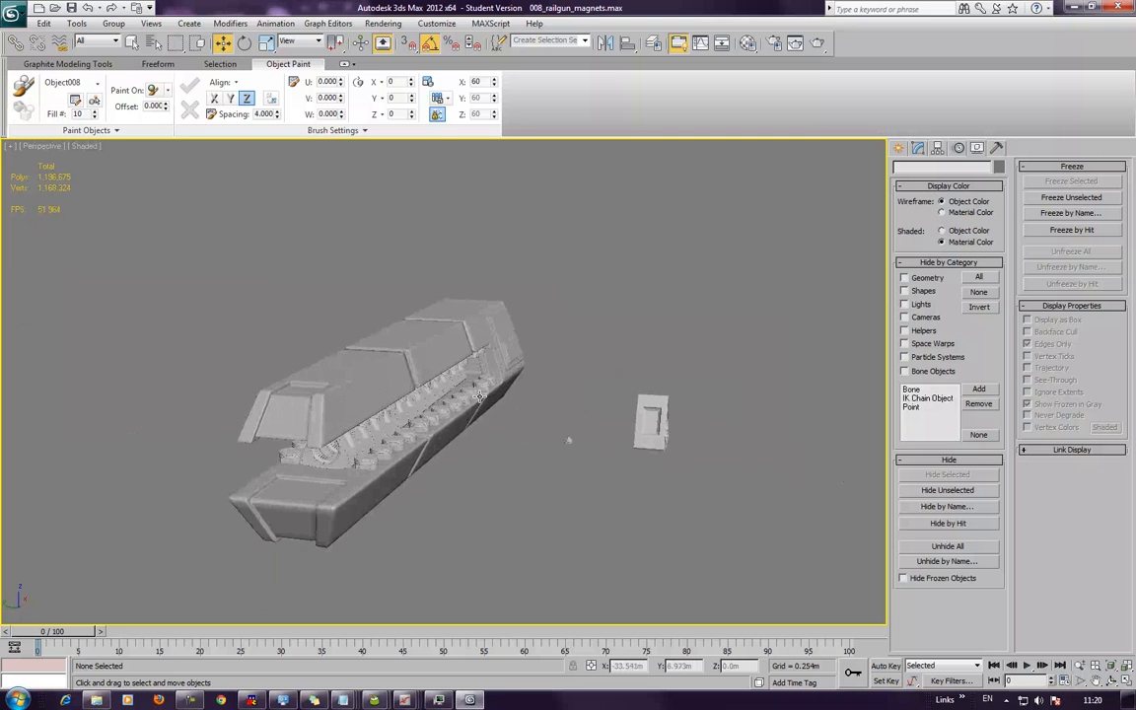
mouse_move(480, 396)
alt+middle_down()
mouse_move(391, 377)
mouse_move(413, 329)
mouse_move(439, 315)
mouse_move(622, 377)
mouse_move(361, 371)
mouse_move(554, 380)
mouse_move(496, 394)
mouse_move(478, 416)
alt+middle_up()
scroll(493, 397, up, 8)
scroll(495, 405, down, 4)
alt+middle_drag(553, 416, 654, 468)
scroll(453, 414, up, 8)
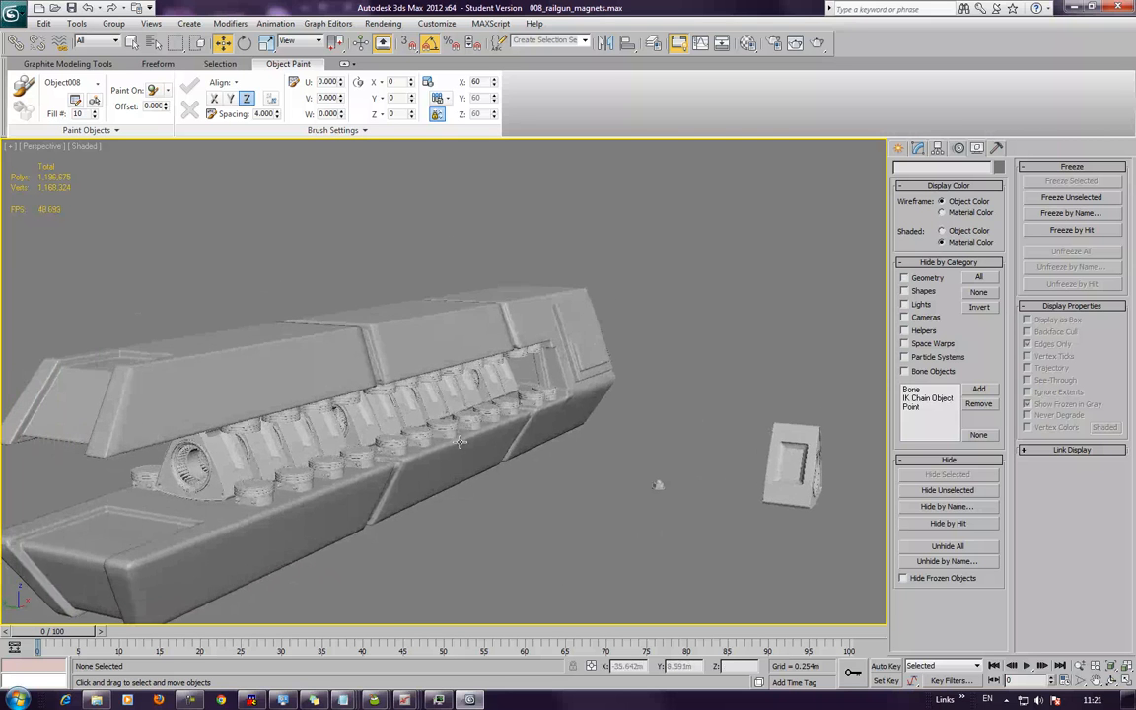
scroll(445, 424, down, 5)
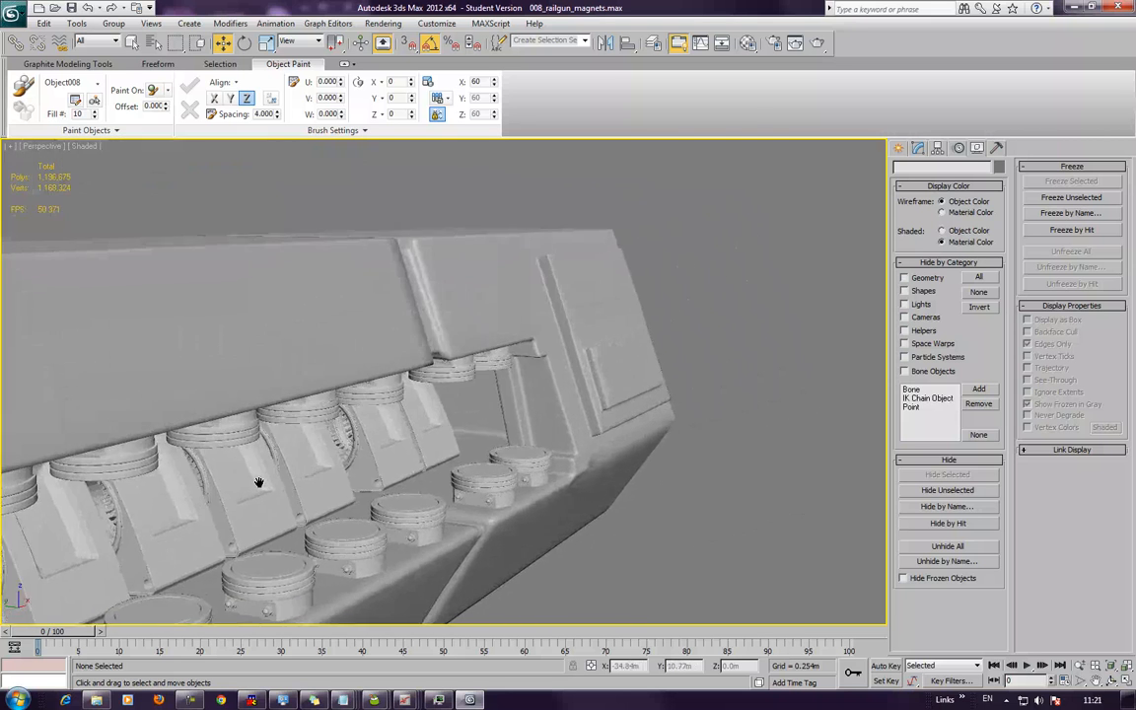
alt+middle_drag(418, 392, 345, 400)
middle_drag(499, 386, 234, 456)
scroll(380, 458, up, 4)
alt+middle_drag(386, 456, 423, 446)
middle_drag(360, 507, 600, 473)
alt+middle_drag(499, 289, 582, 286)
scroll(582, 286, down, 5)
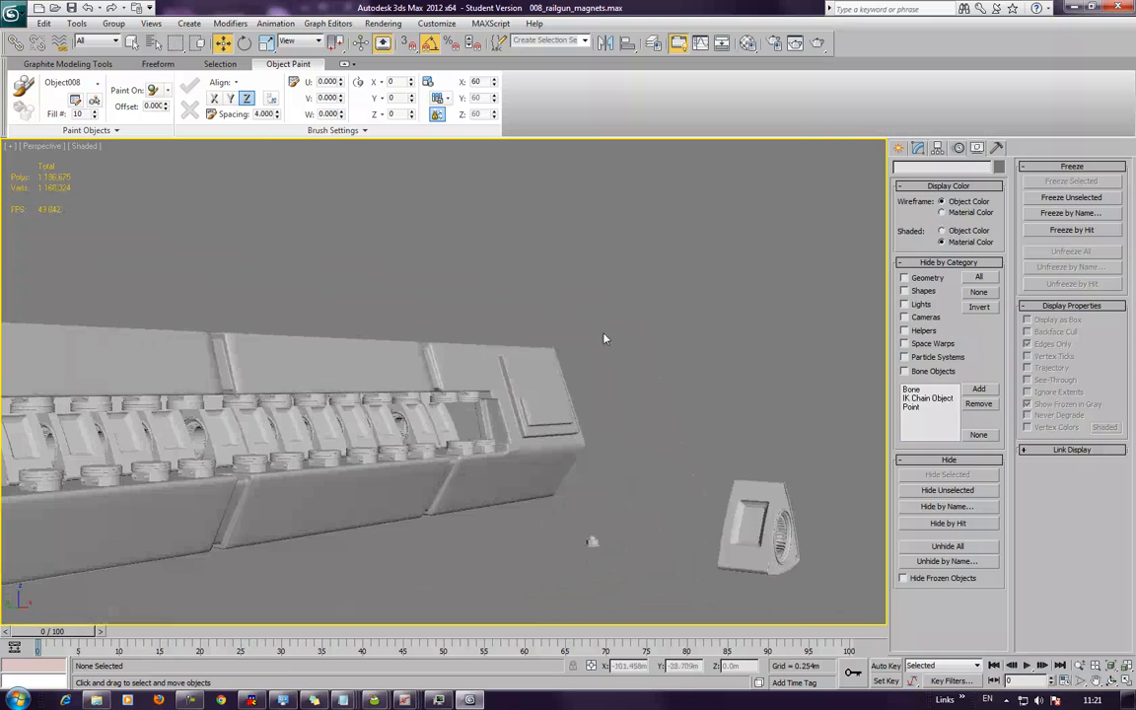
Examine the frontmost ring housing and the magnets around it at the front end of the rails from several angles
scroll(613, 459, up, 8)
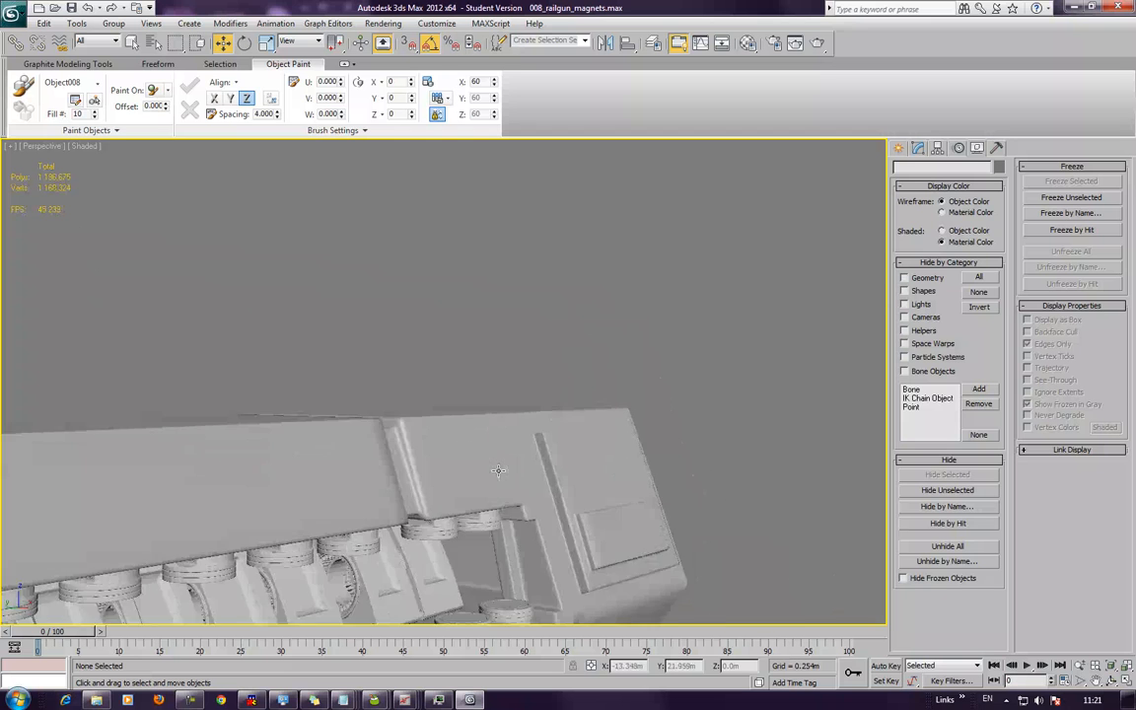
middle_drag(489, 533, 460, 271)
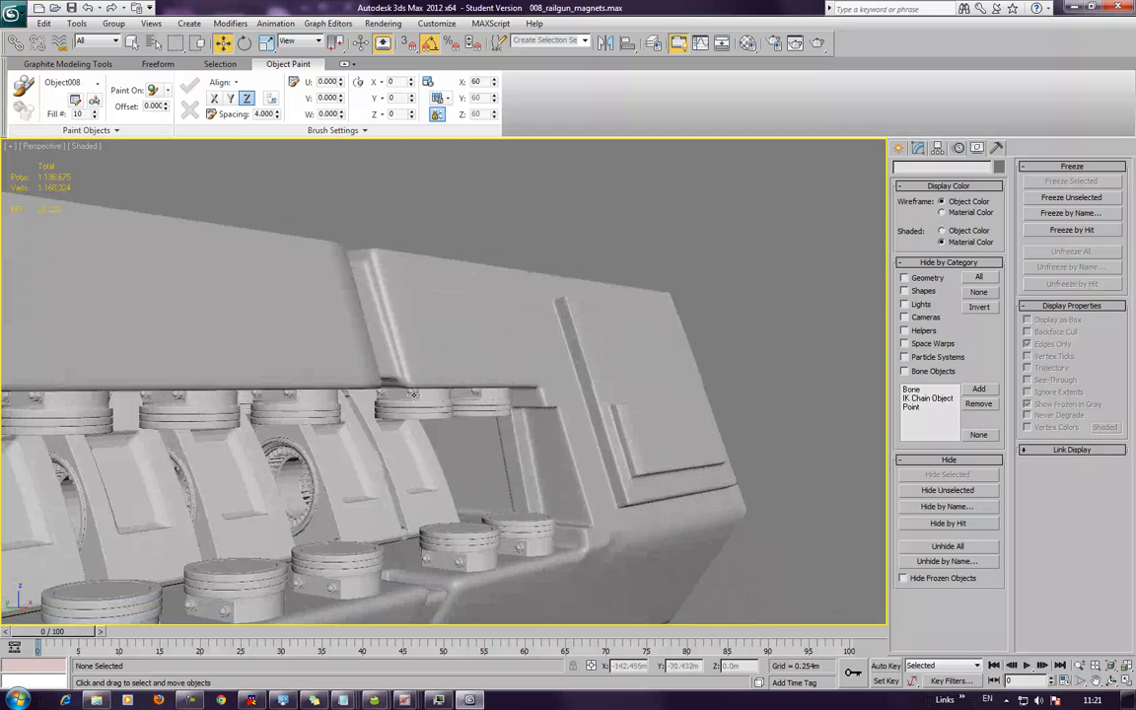
click(413, 467)
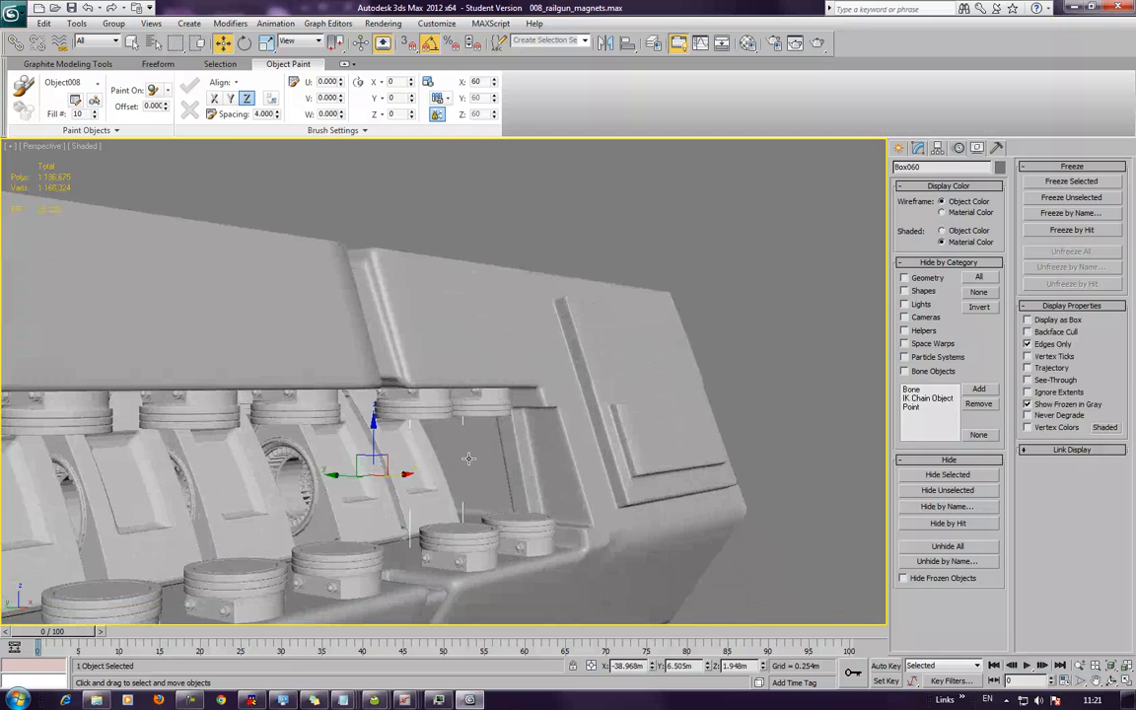
alt+middle_drag(468, 458, 403, 456)
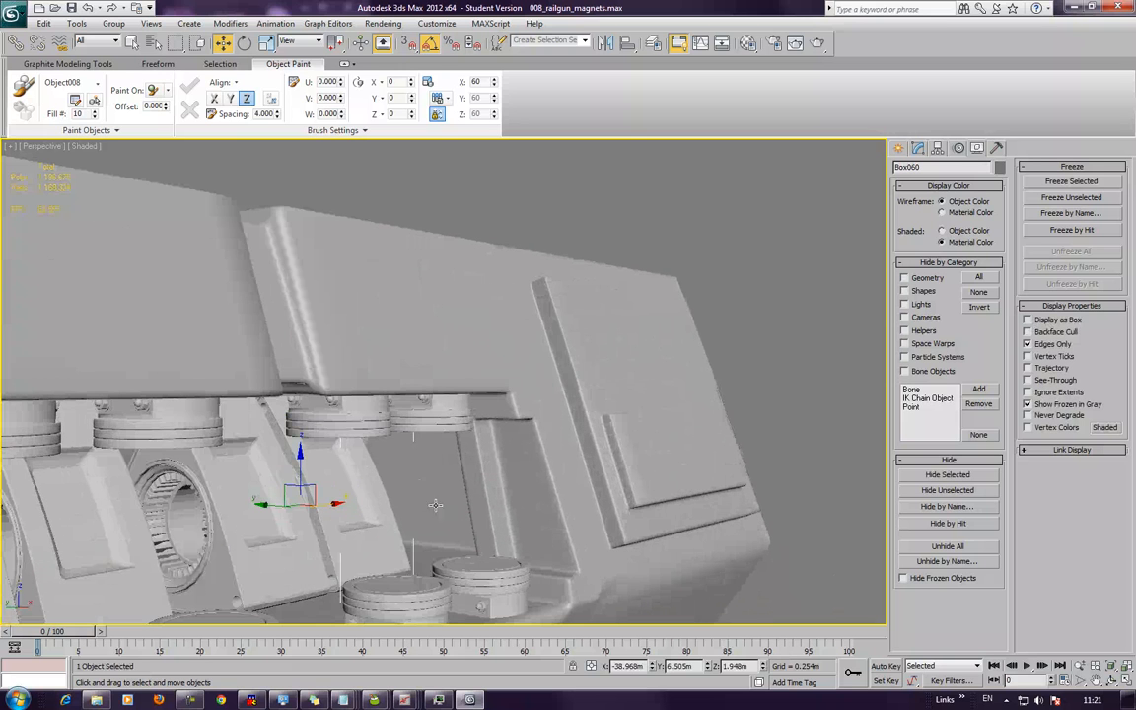
middle_drag(420, 510, 498, 436)
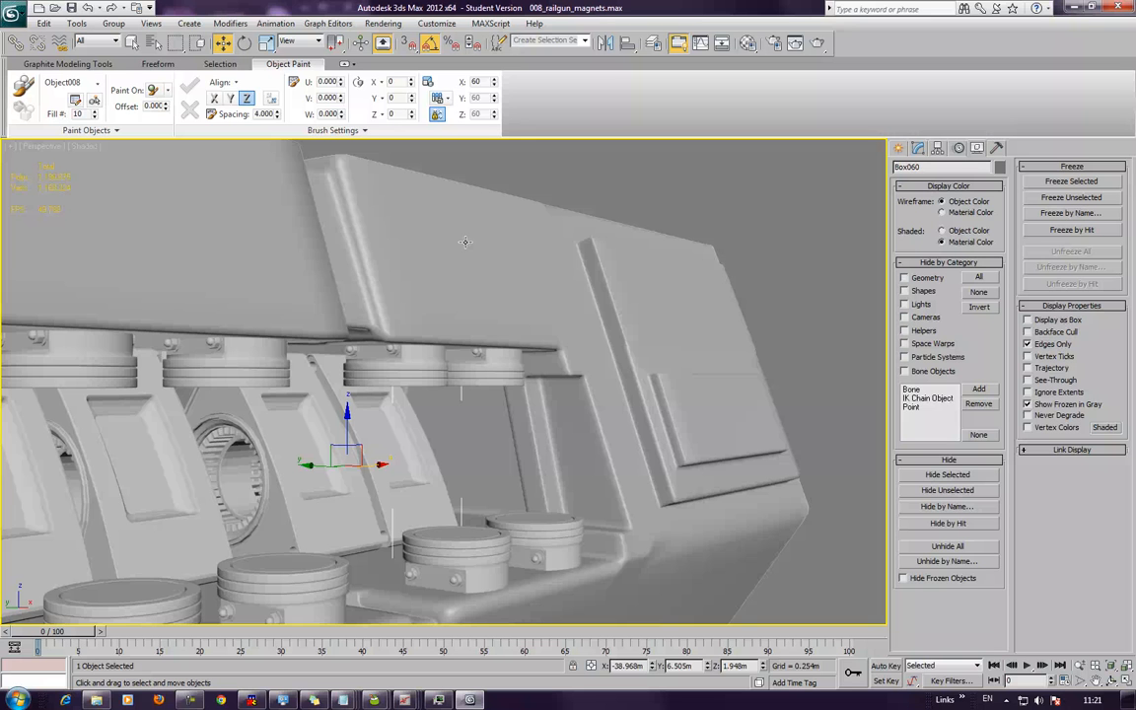
alt+middle_drag(420, 393, 449, 435)
scroll(450, 435, up, 5)
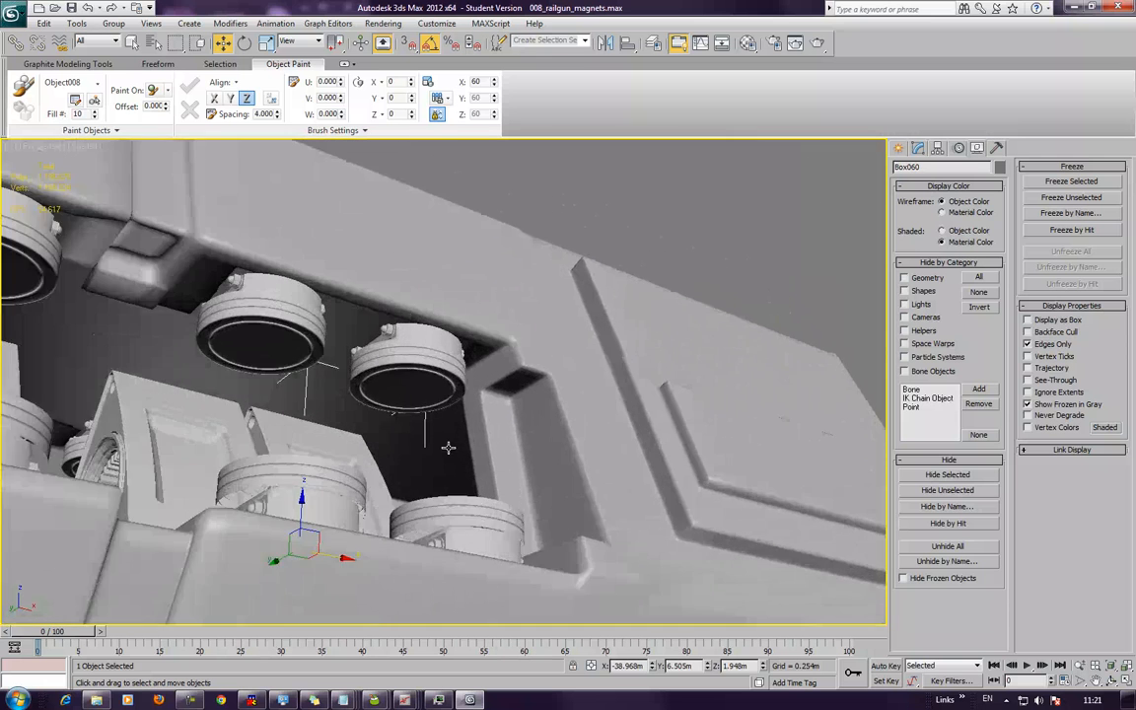
mouse_move(382, 425)
middle_down()
mouse_move(423, 320)
mouse_move(403, 426)
middle_up()
middle_drag(398, 503, 453, 376)
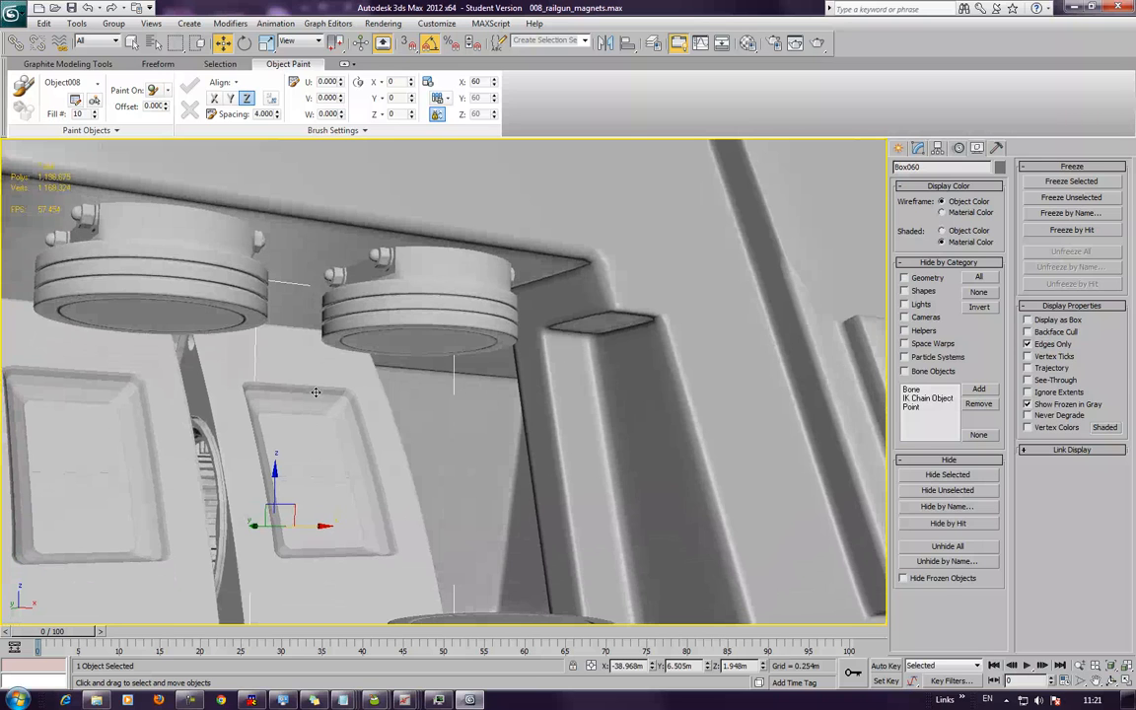
Isolate the frontmost ring housing together with the two upper and two lower magnets on either side of it, then clear the selection
click(429, 323)
ctrl+click(345, 456)
scroll(334, 456, down, 5)
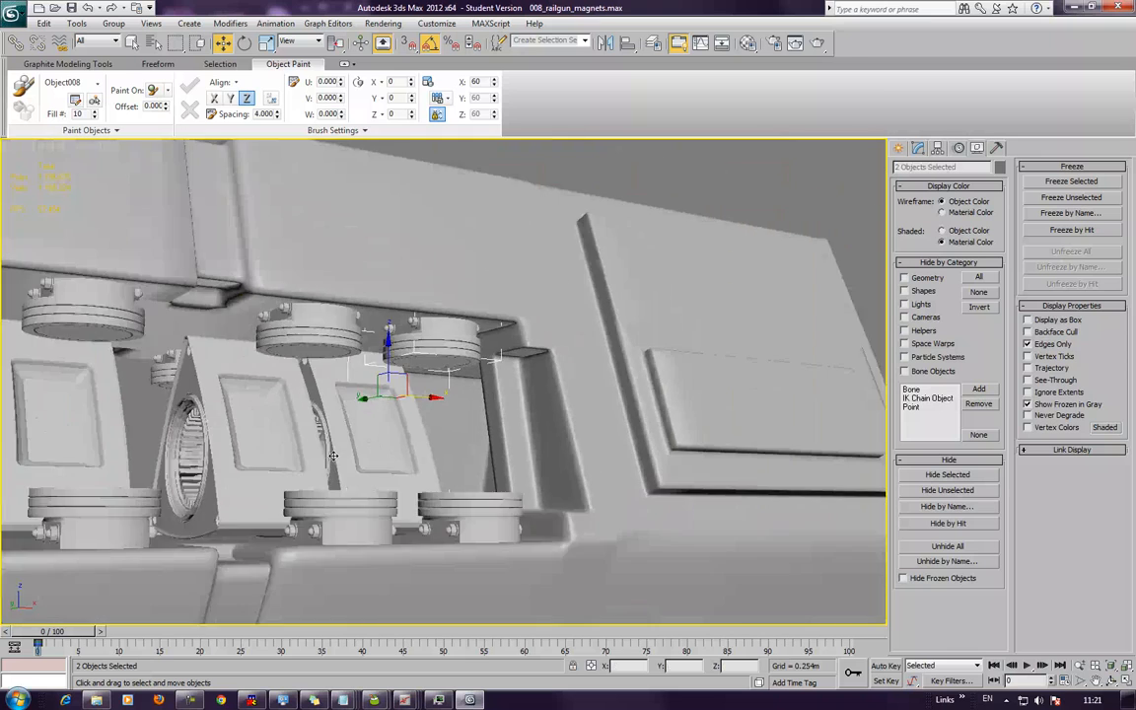
alt+middle_drag(333, 357, 465, 351)
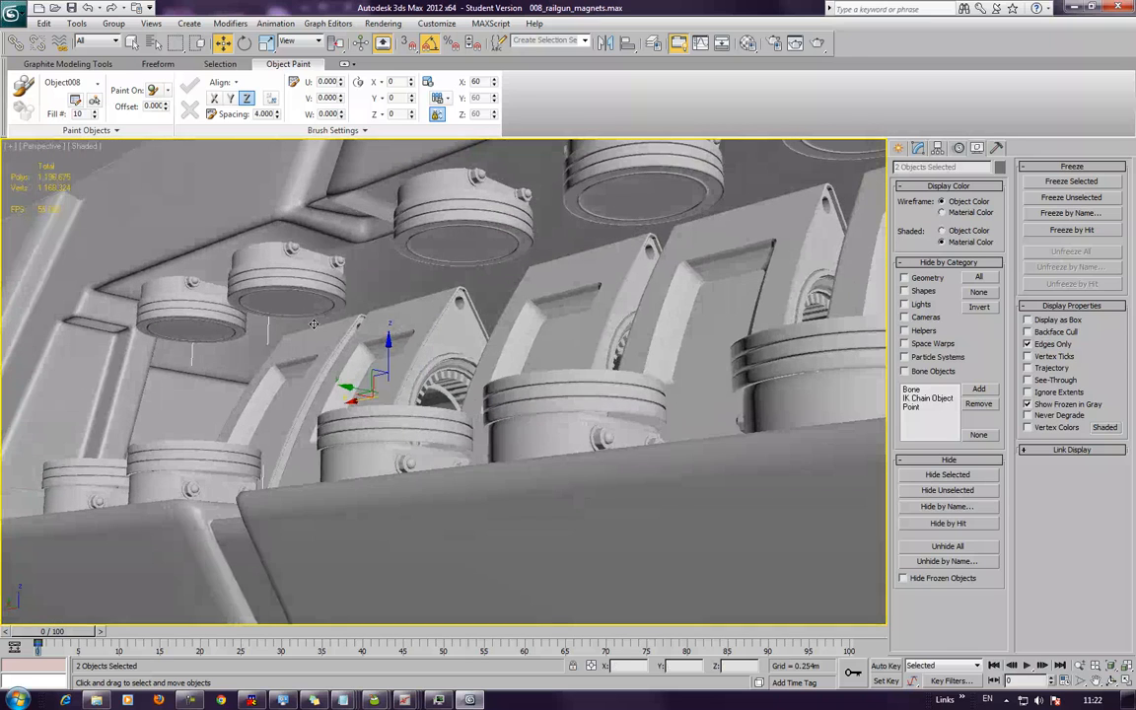
ctrl+click(209, 331)
alt+middle_drag(209, 331, 397, 451)
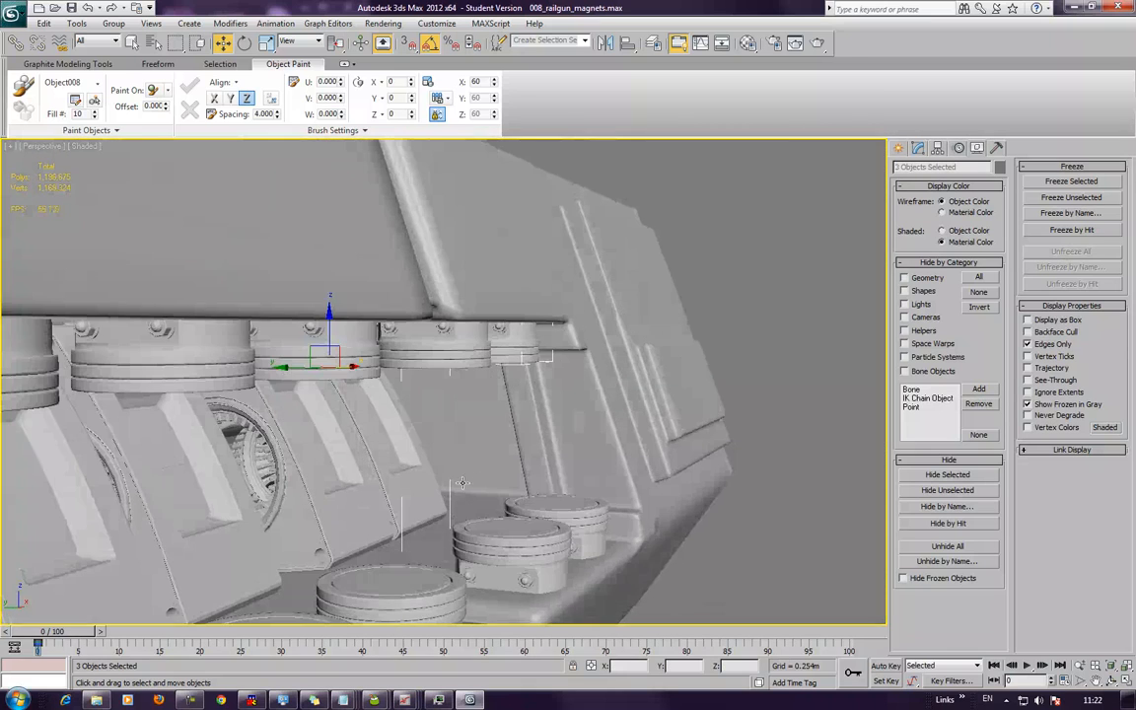
ctrl+click(549, 506)
alt+middle_drag(549, 506, 167, 545)
ctrl+click(167, 544)
right_click(167, 545)
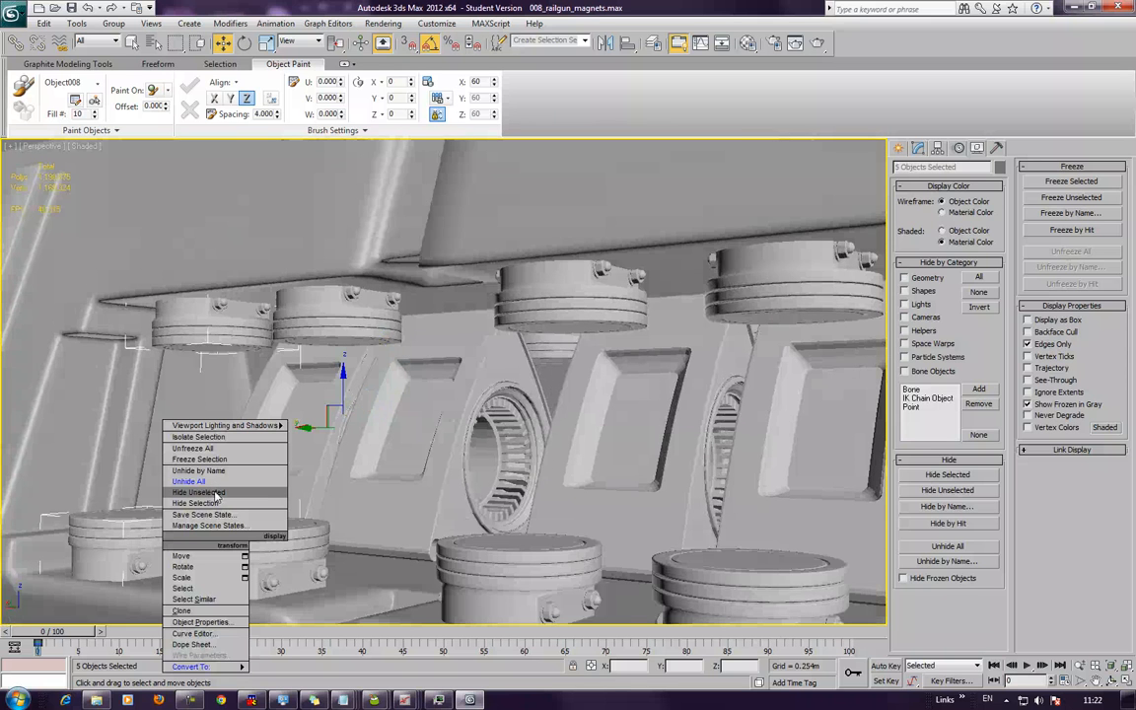
click(209, 440)
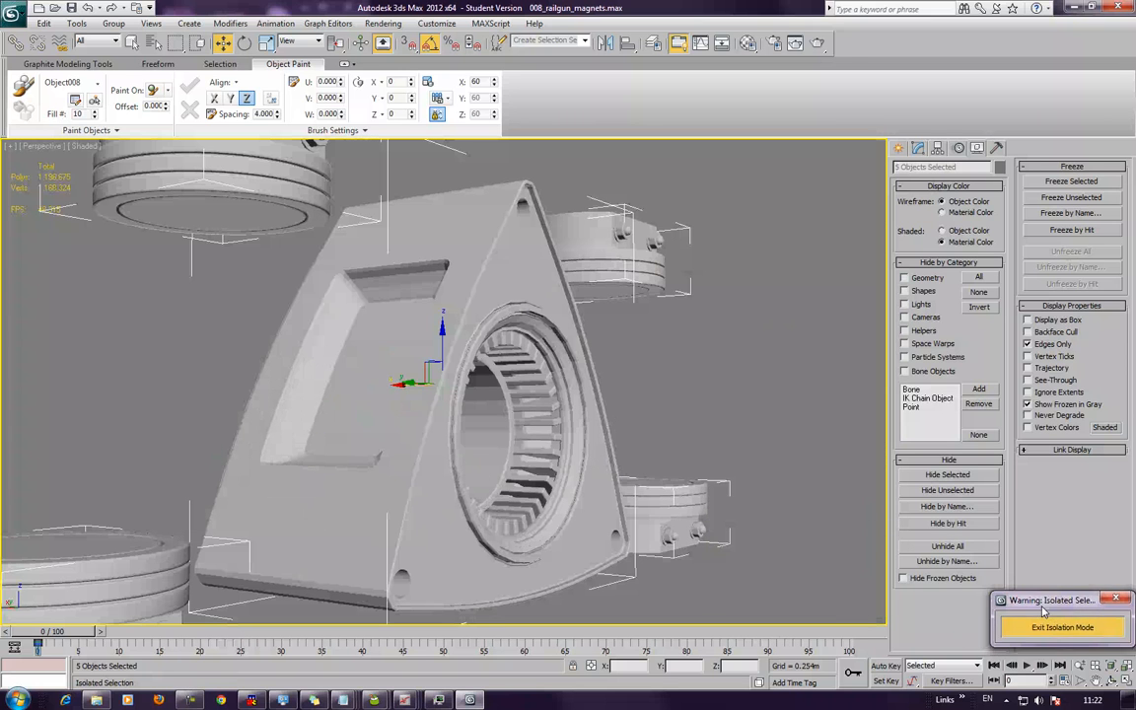
click(777, 378)
Place two small dummy helpers side by side in the recessed side panel of the isolated ring housing, using AutoGrid
alt+middle_drag(777, 378, 668, 390)
scroll(697, 391, down, 4)
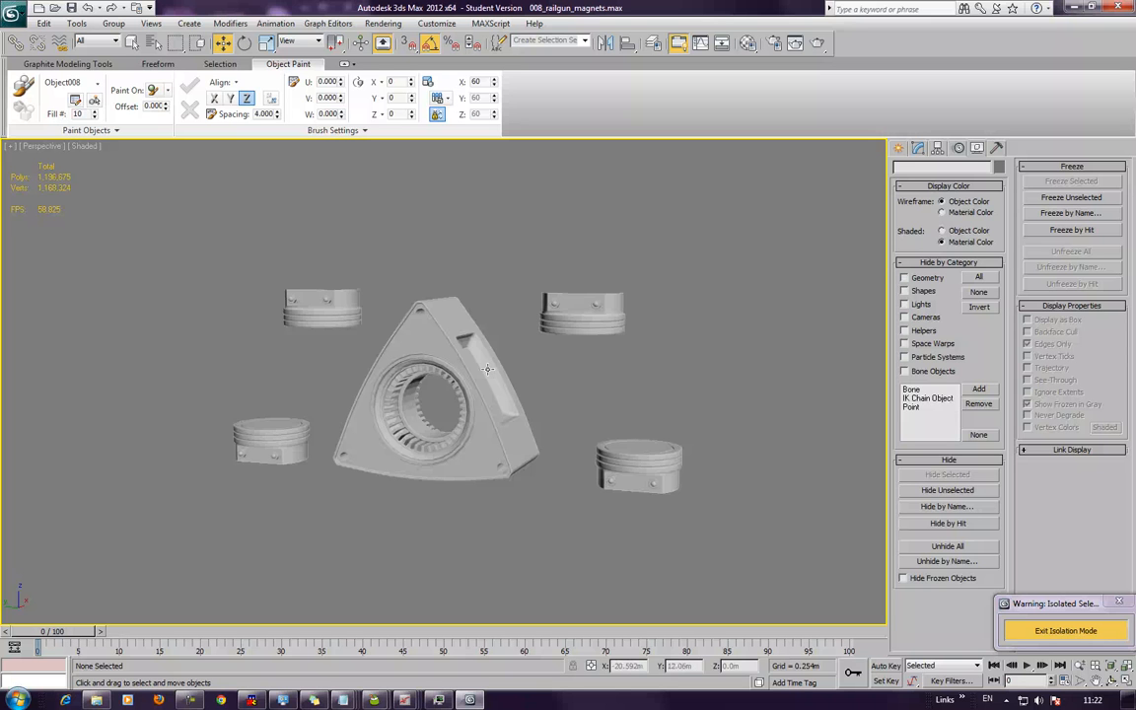
scroll(486, 370, up, 5)
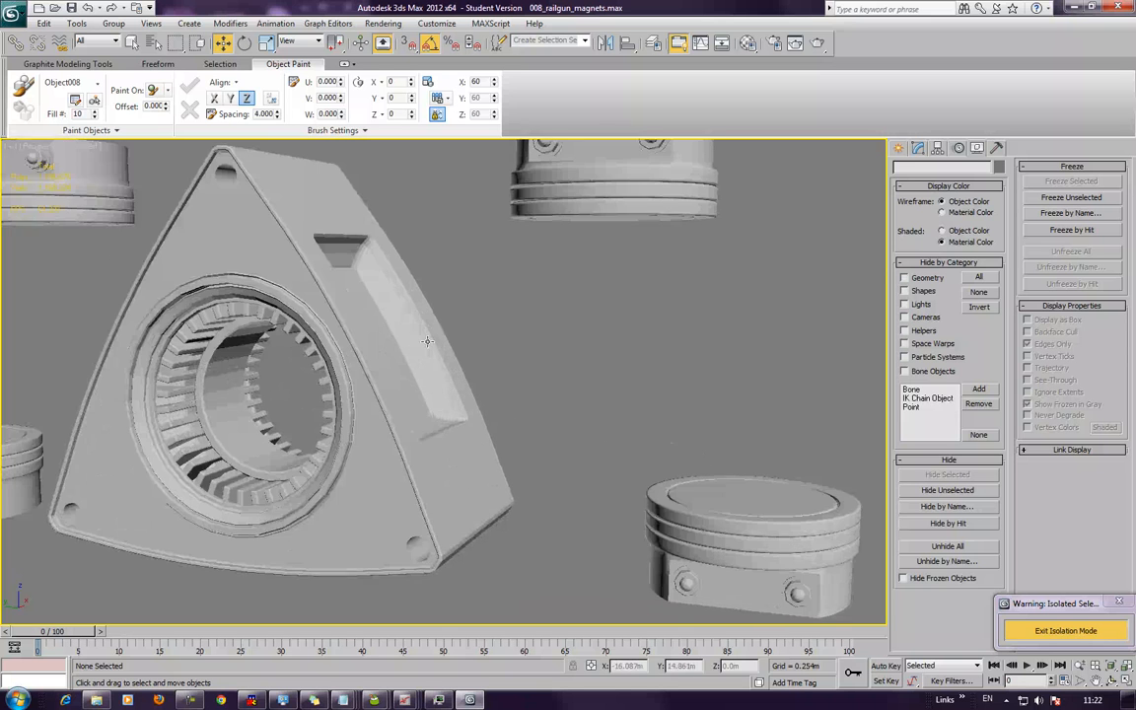
scroll(427, 342, down, 5)
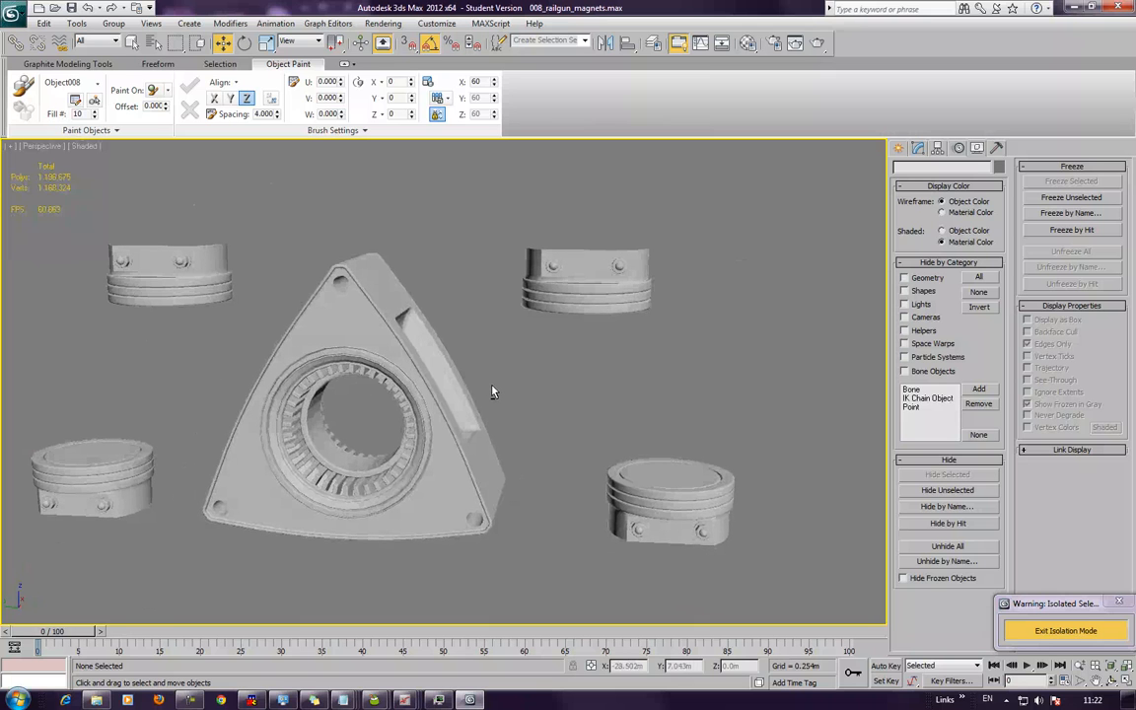
alt+middle_drag(553, 415, 515, 430)
click(899, 149)
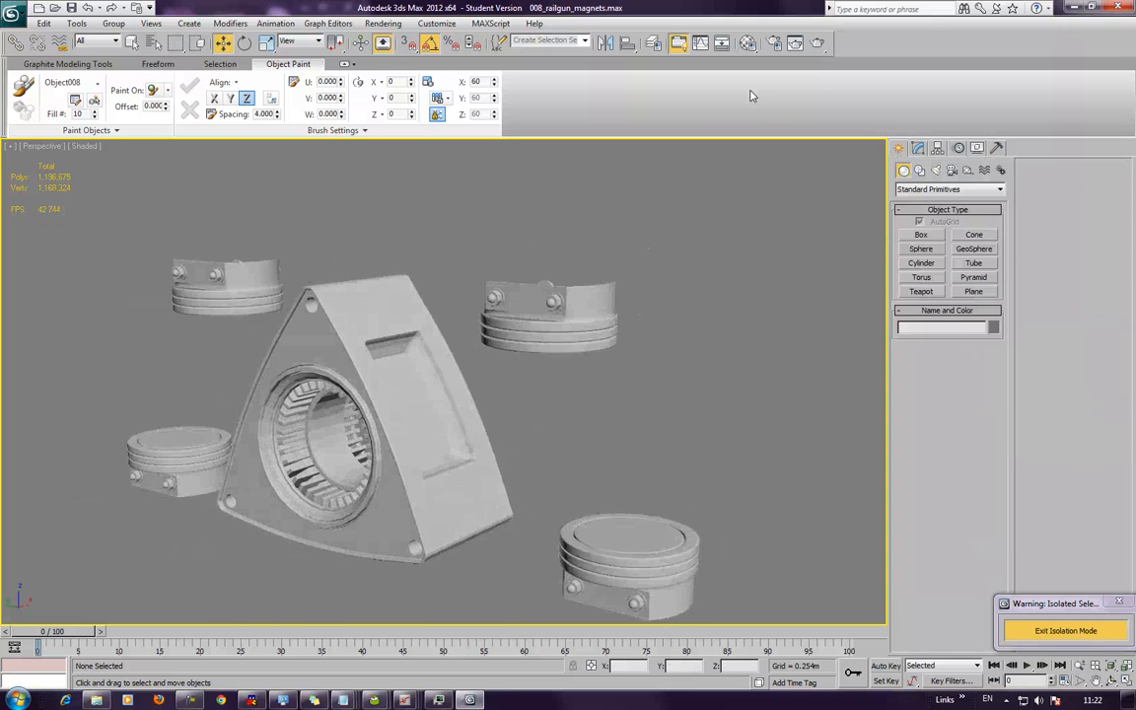
click(984, 169)
click(967, 169)
click(921, 235)
alt+middle_drag(381, 405, 499, 380)
mouse_move(454, 419)
alt+middle_down()
mouse_move(436, 400)
mouse_move(446, 411)
alt+middle_up()
key(ctrl+s)
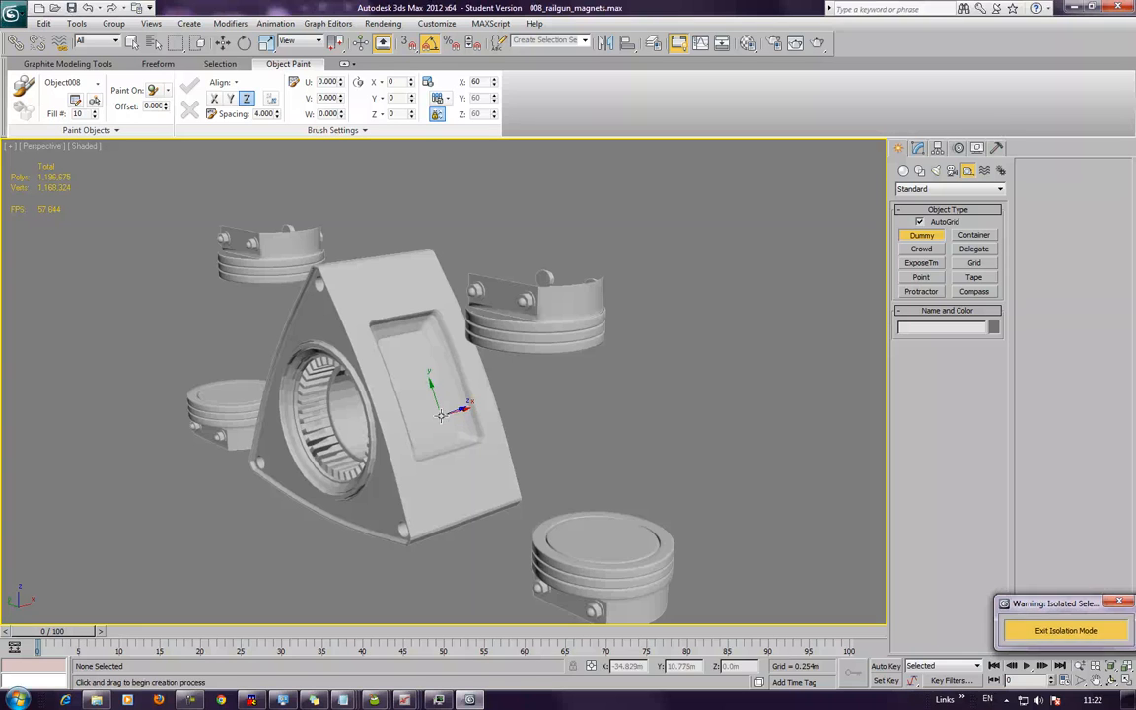
mouse_move(441, 414)
mouse_down()
mouse_move(434, 405)
mouse_move(443, 439)
mouse_up()
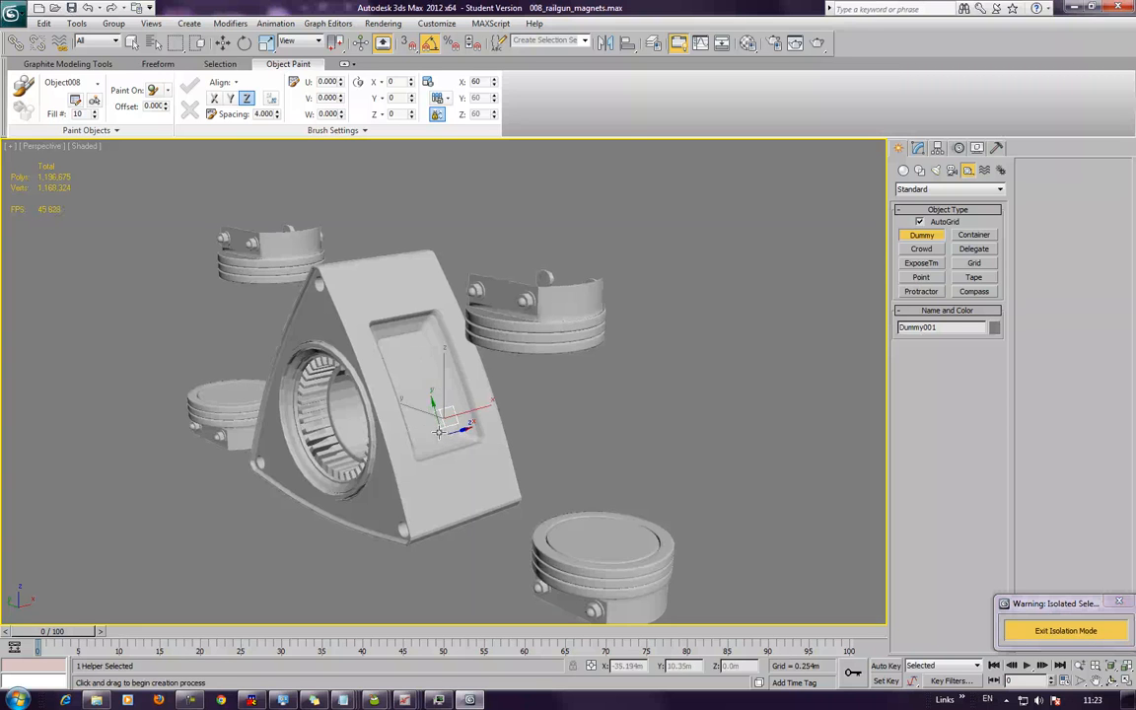
drag(424, 426, 425, 452)
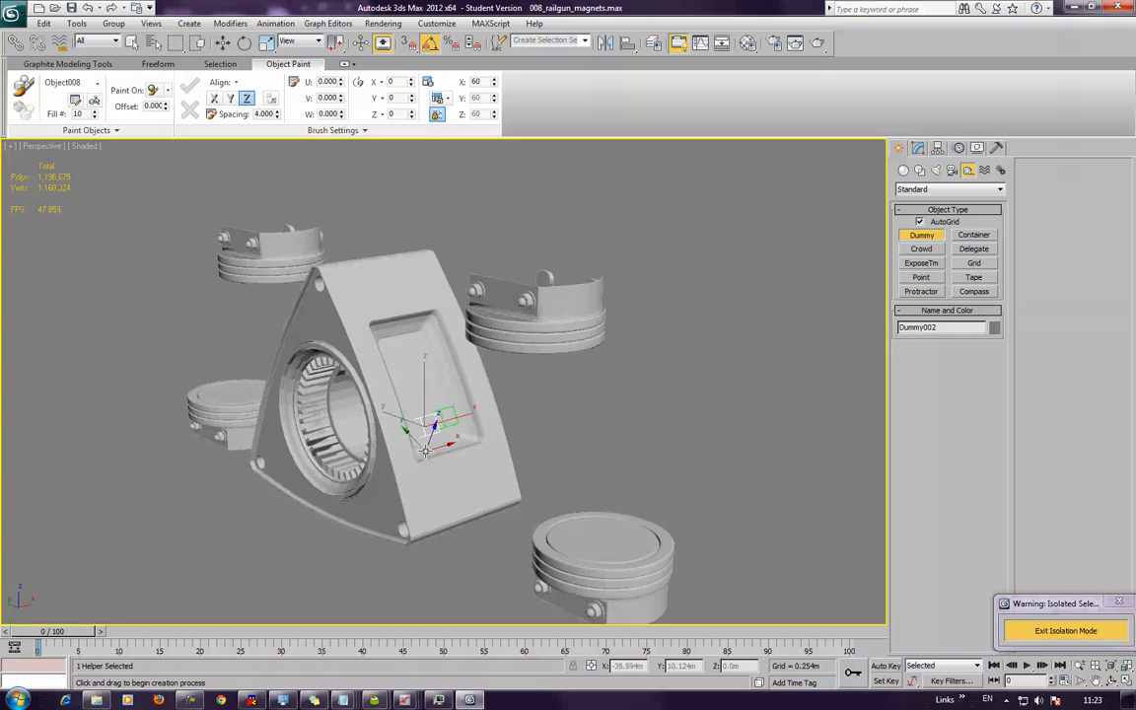
right_click(425, 451)
Place two dummy helpers on the top face of the lower magnet facing the housing's recessed panel
middle_drag(664, 399, 713, 332)
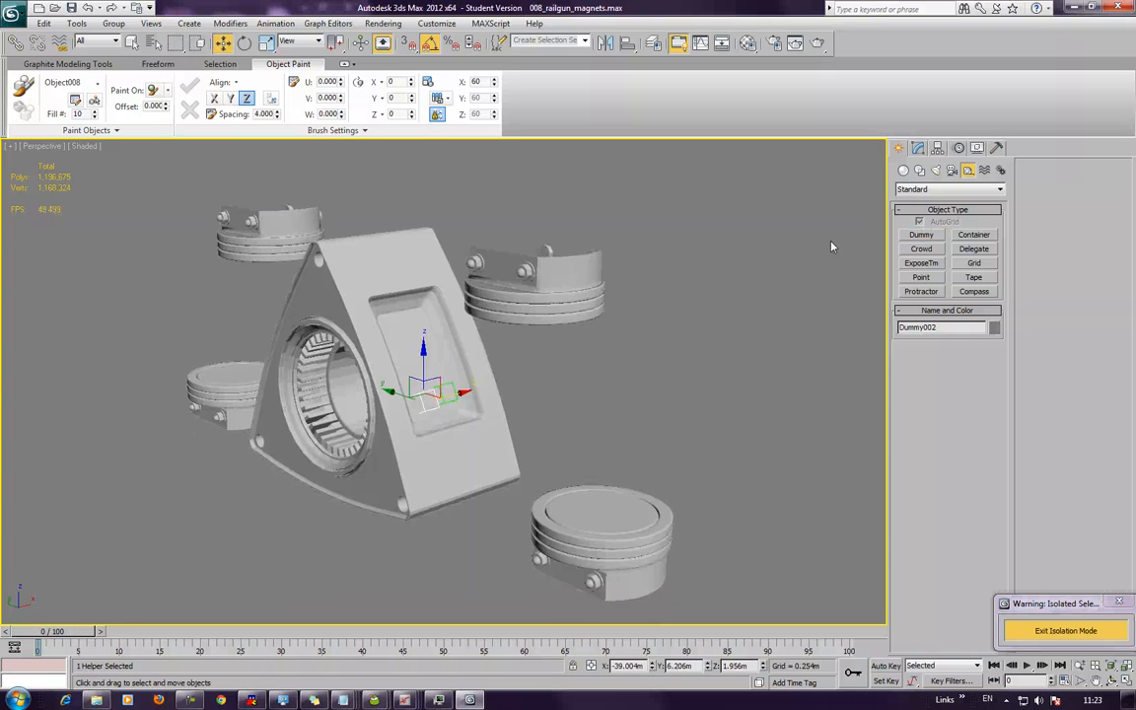
click(921, 235)
alt+middle_drag(662, 413, 604, 411)
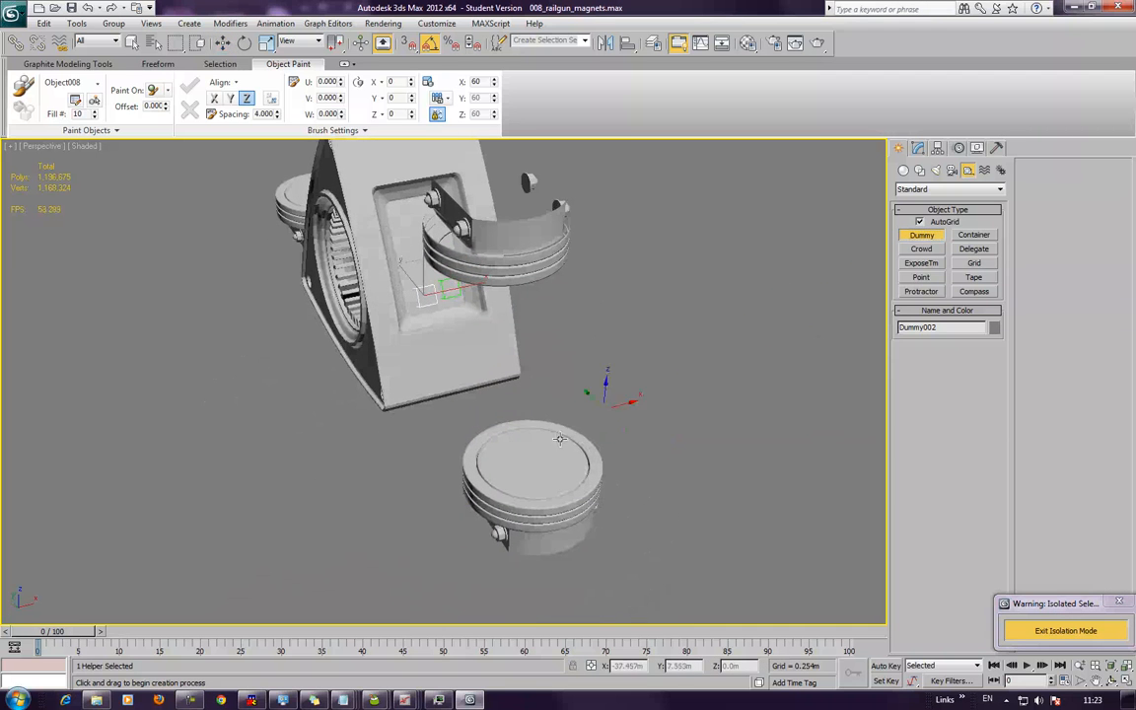
drag(565, 449, 507, 485)
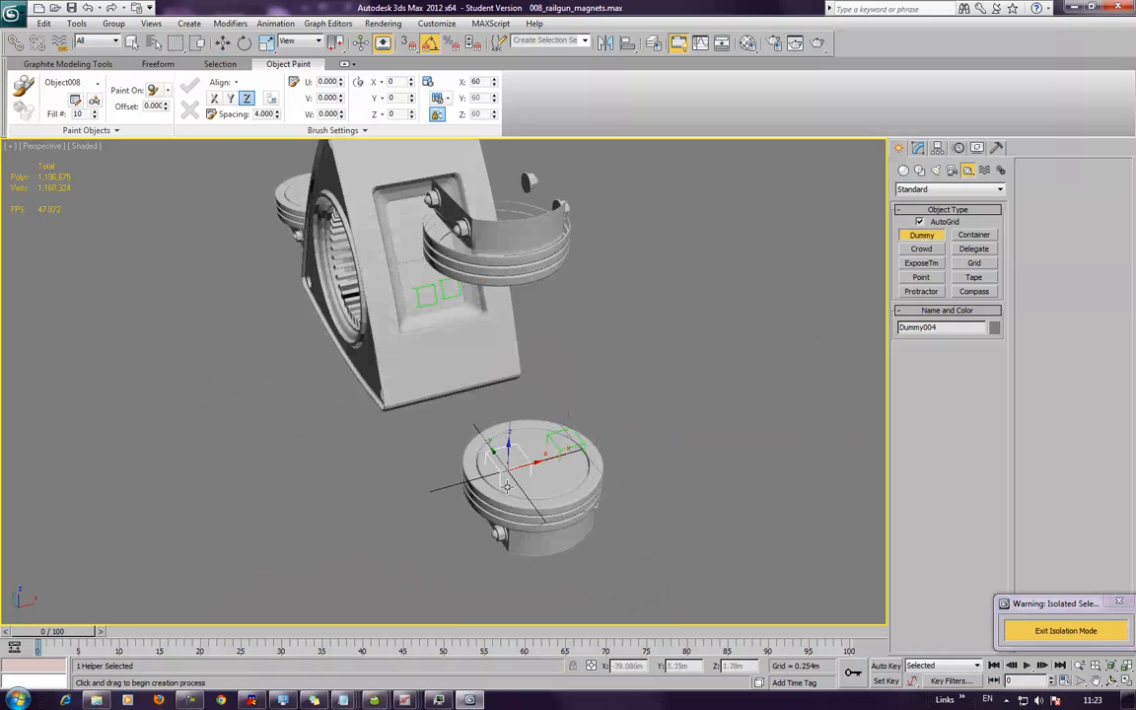
right_click(507, 486)
Create a free Hose extended primitive about 1.02 m high and 0.24 m in diameter in the empty space beside the magnets
alt+middle_drag(492, 383, 542, 367)
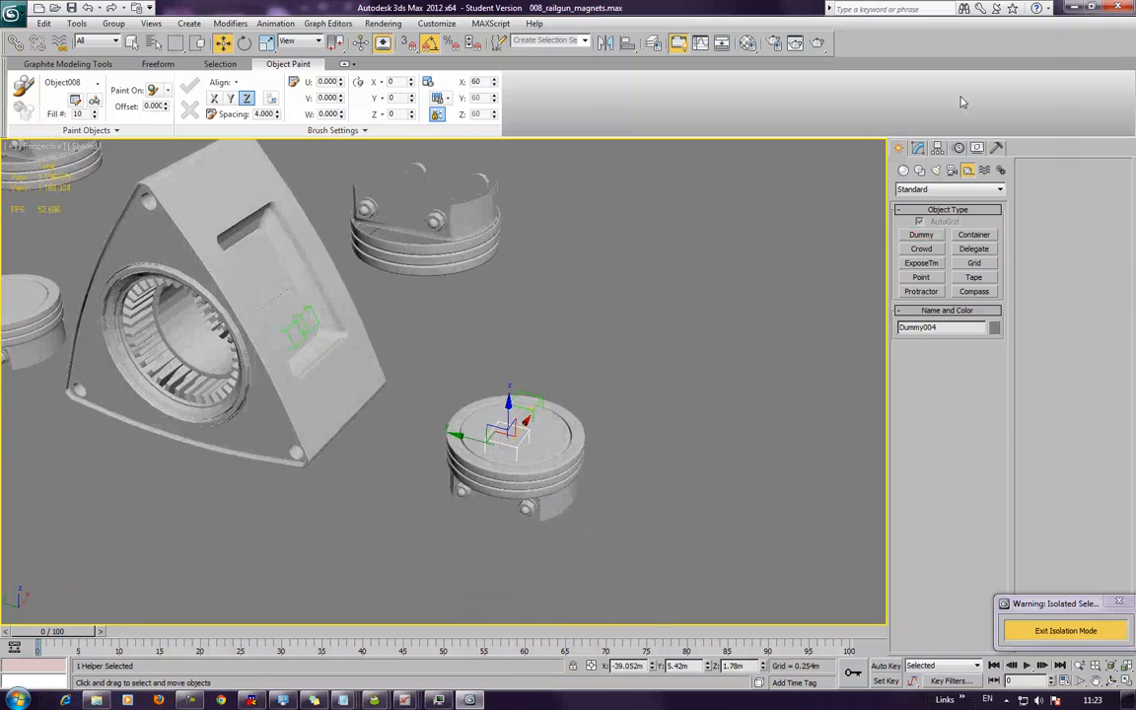
click(937, 189)
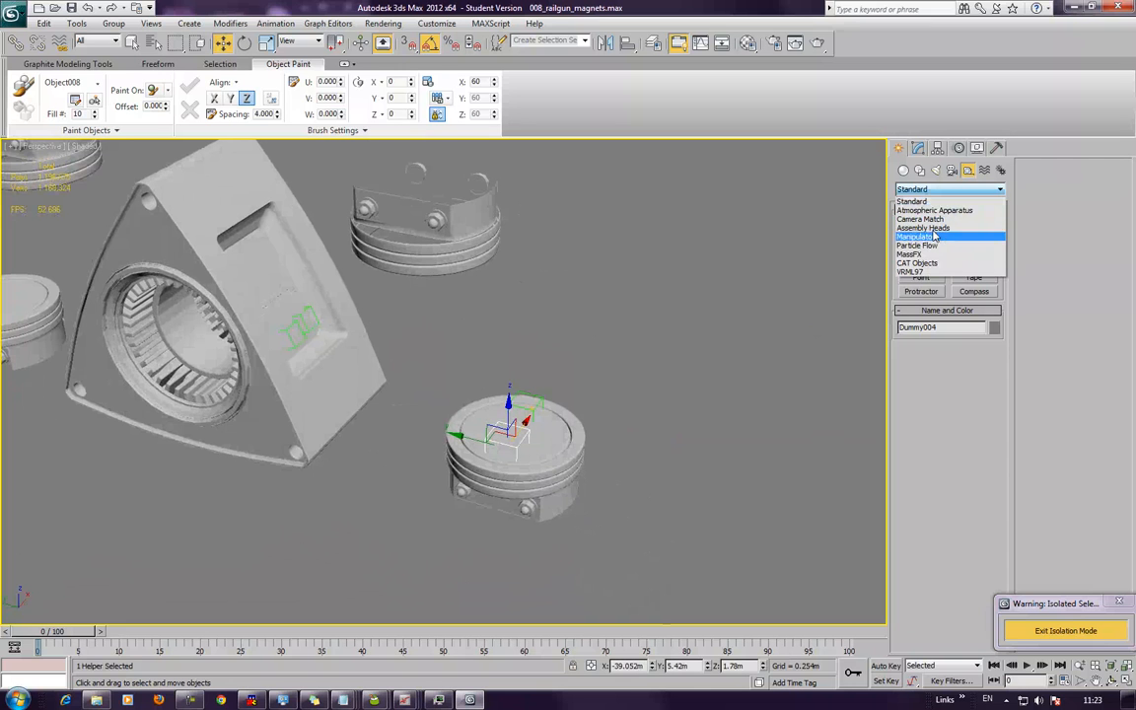
click(912, 201)
click(903, 170)
click(907, 190)
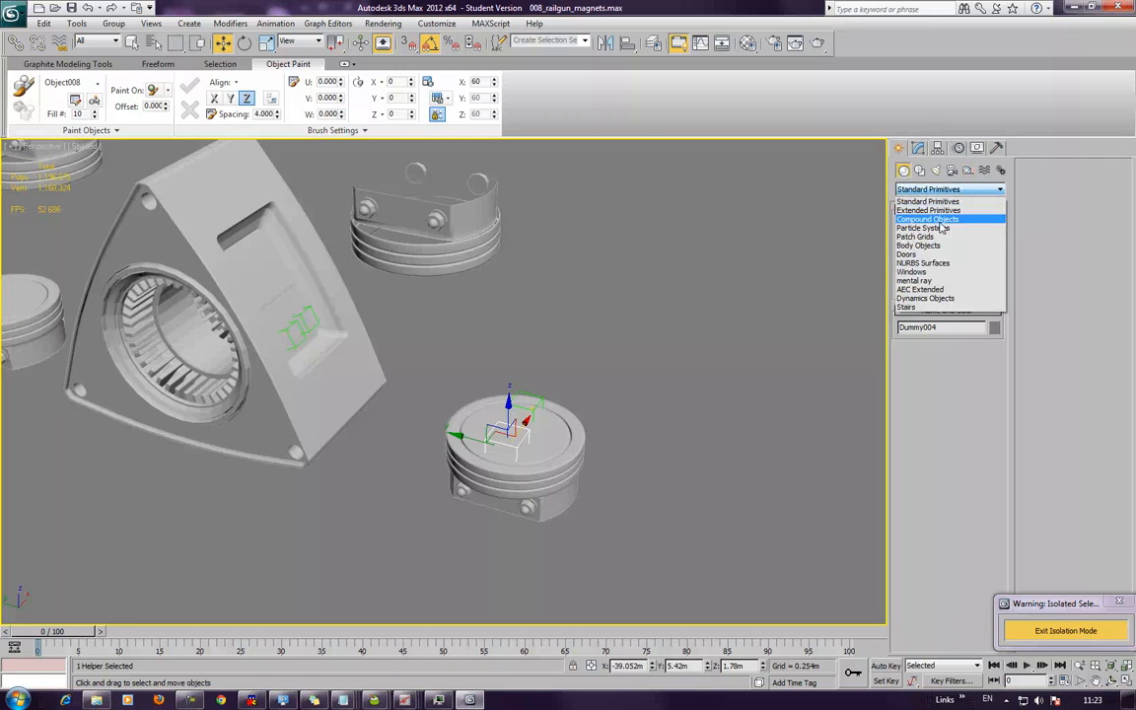
click(939, 298)
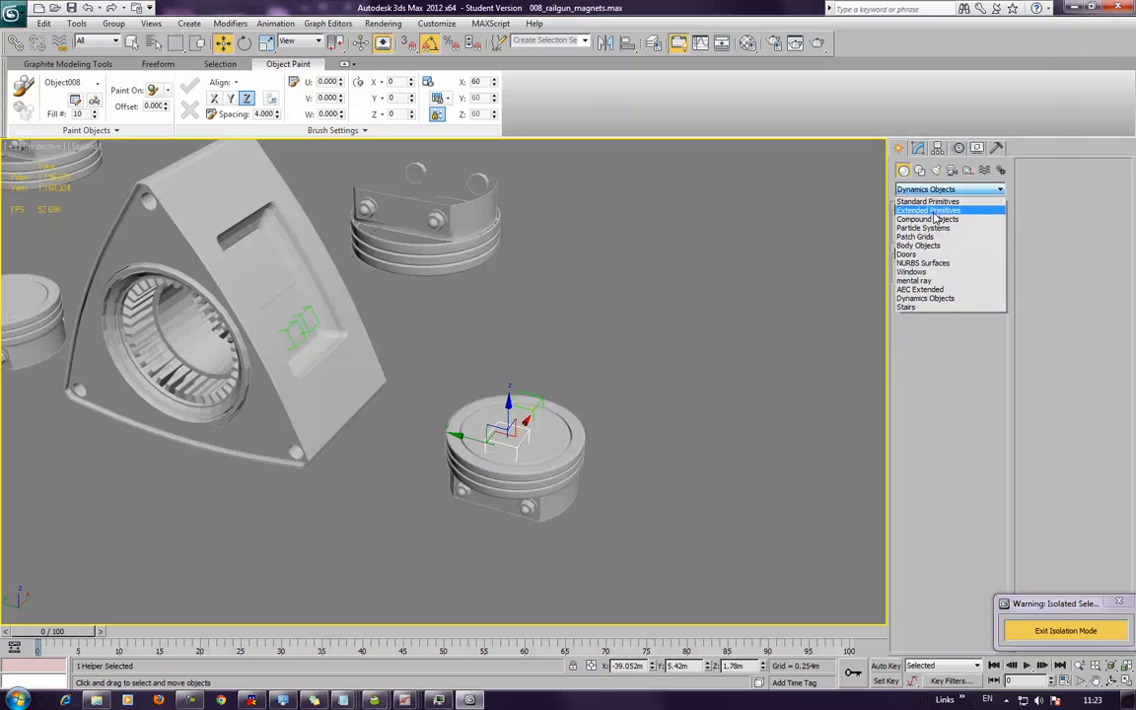
click(933, 211)
click(973, 306)
drag(774, 335, 786, 301)
click(796, 198)
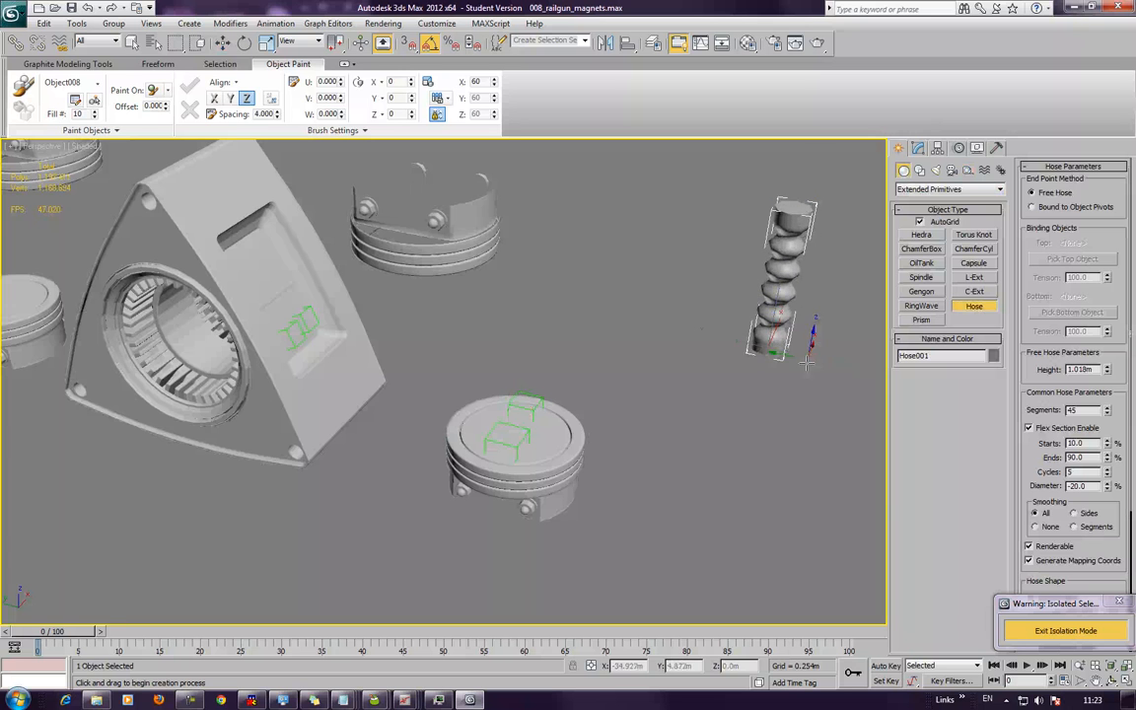
Move the isolation warning window clear of the hose parameters and disable the hose's flex section
middle_drag(752, 252, 631, 259)
scroll(647, 272, down, 2)
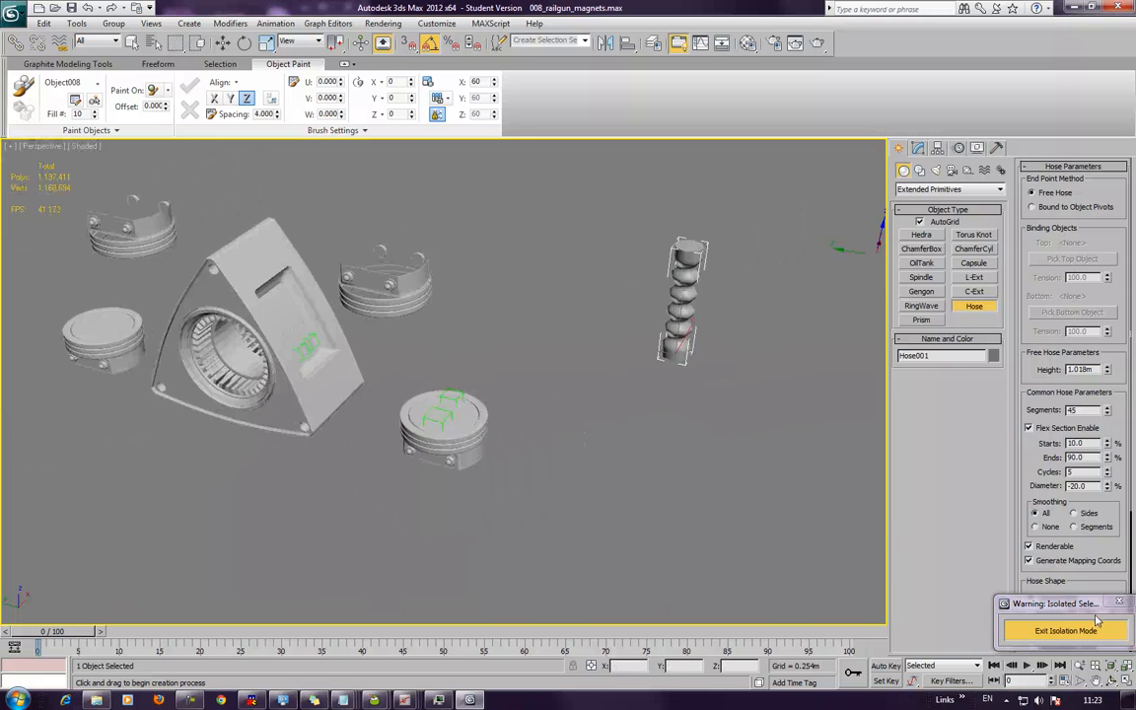
drag(1065, 607, 79, 573)
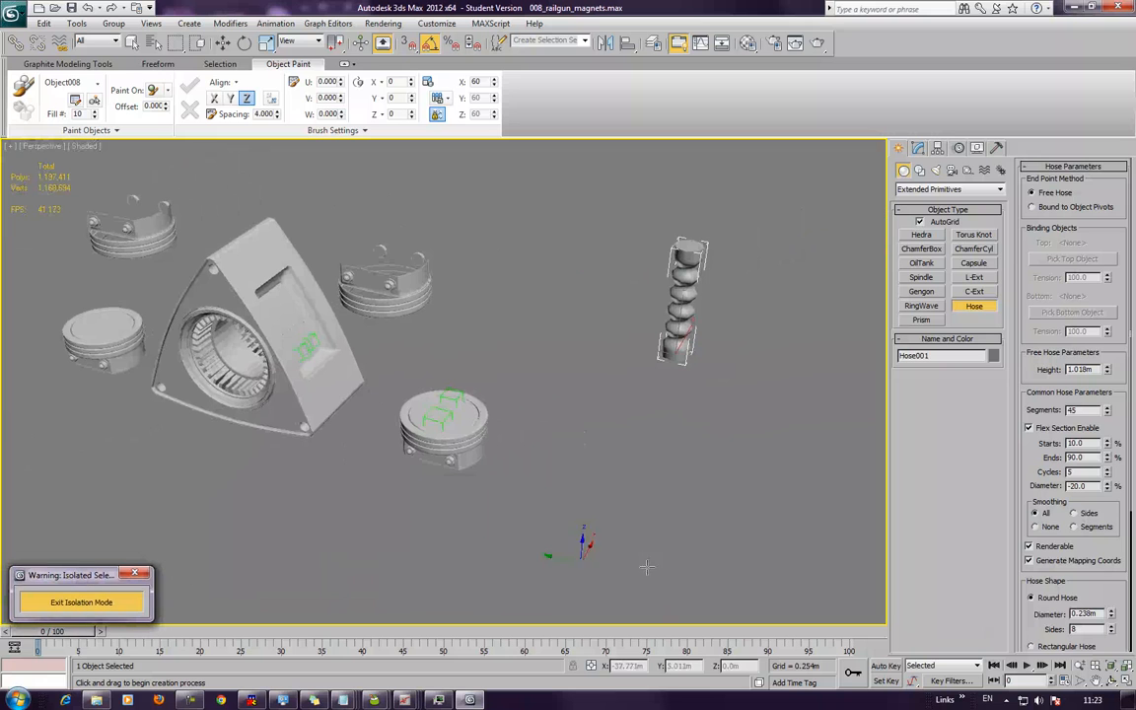
drag(1038, 629, 1052, 342)
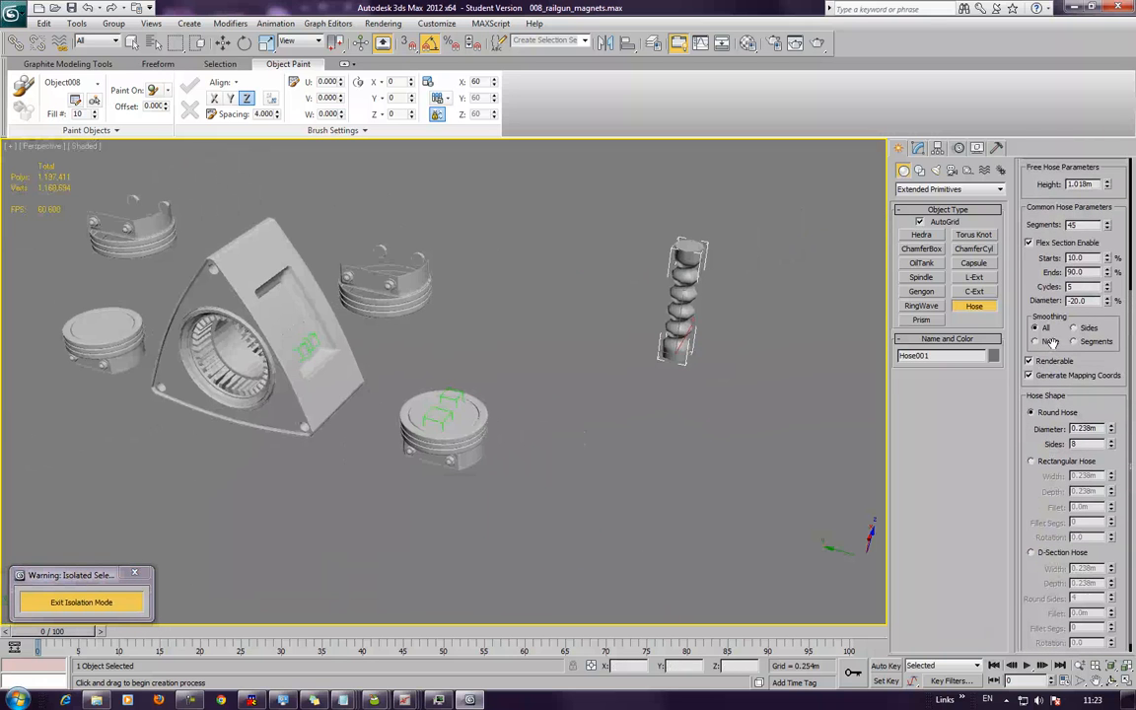
click(1045, 243)
middle_drag(632, 294, 610, 394)
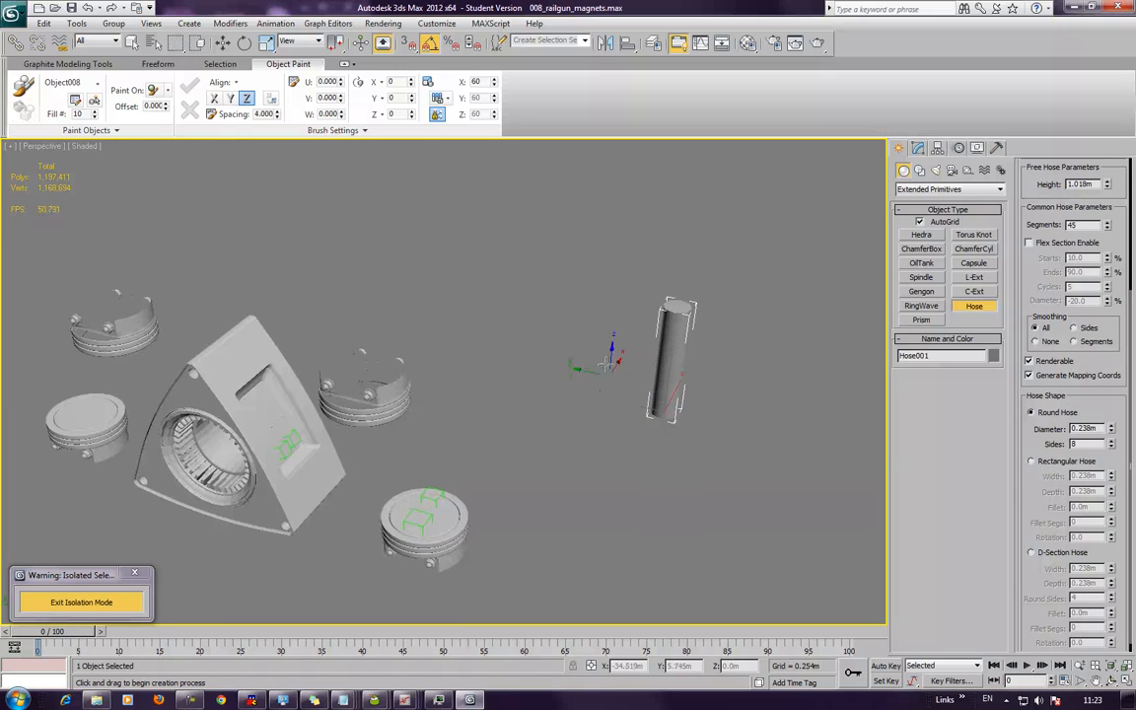
Show edged faces in the viewport and set the hose's segments to 12
key(F4)
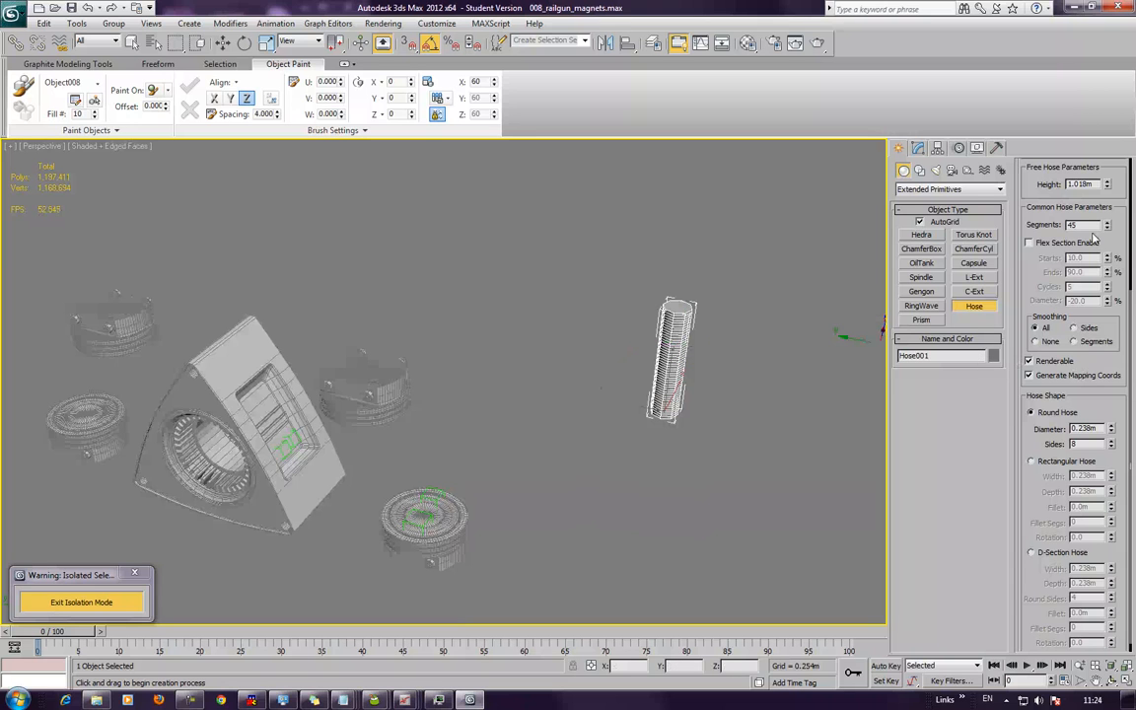
mouse_move(1103, 226)
mouse_down()
mouse_move(1107, 251)
mouse_move(1106, 231)
mouse_up()
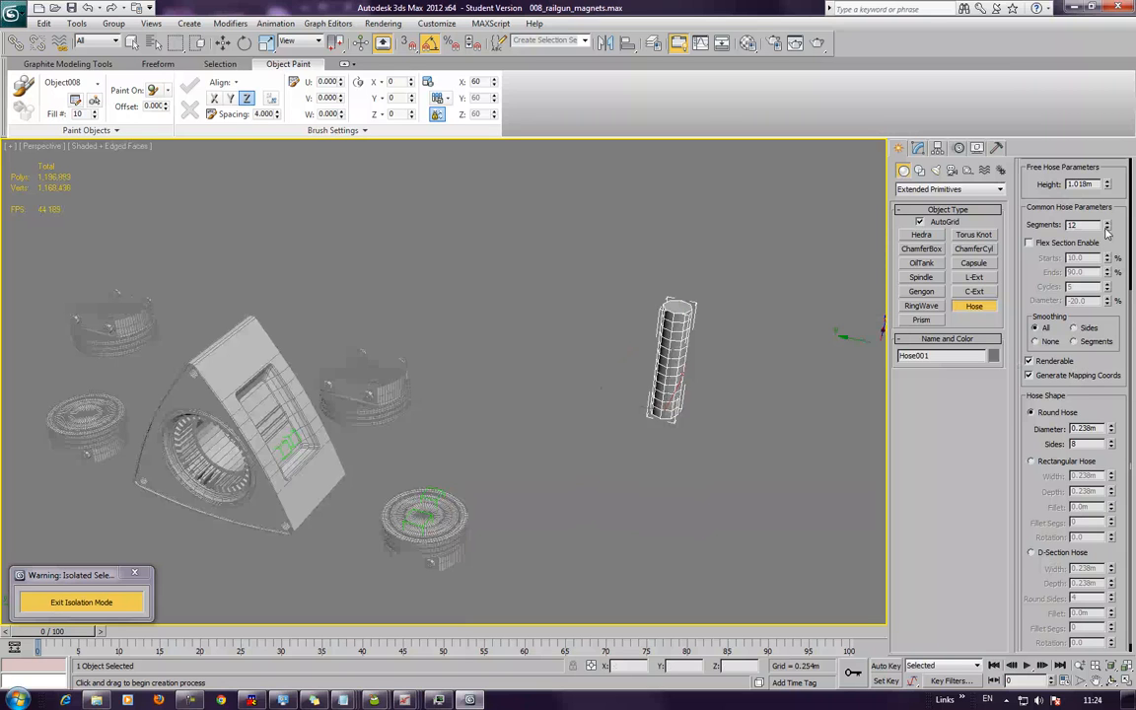
click(1107, 228)
click(1107, 223)
Try the D-section hose shape, return to the round shape and set its sides to 22
click(1032, 554)
click(1030, 412)
click(1110, 441)
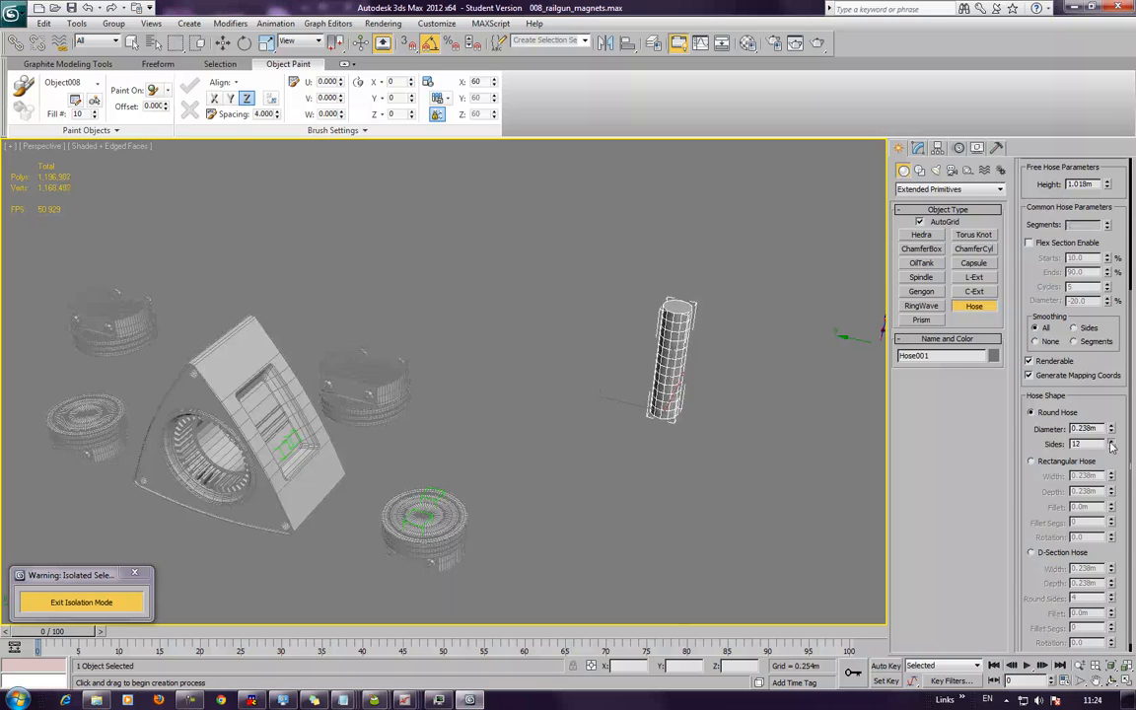
click(1111, 443)
click(1111, 444)
click(1111, 443)
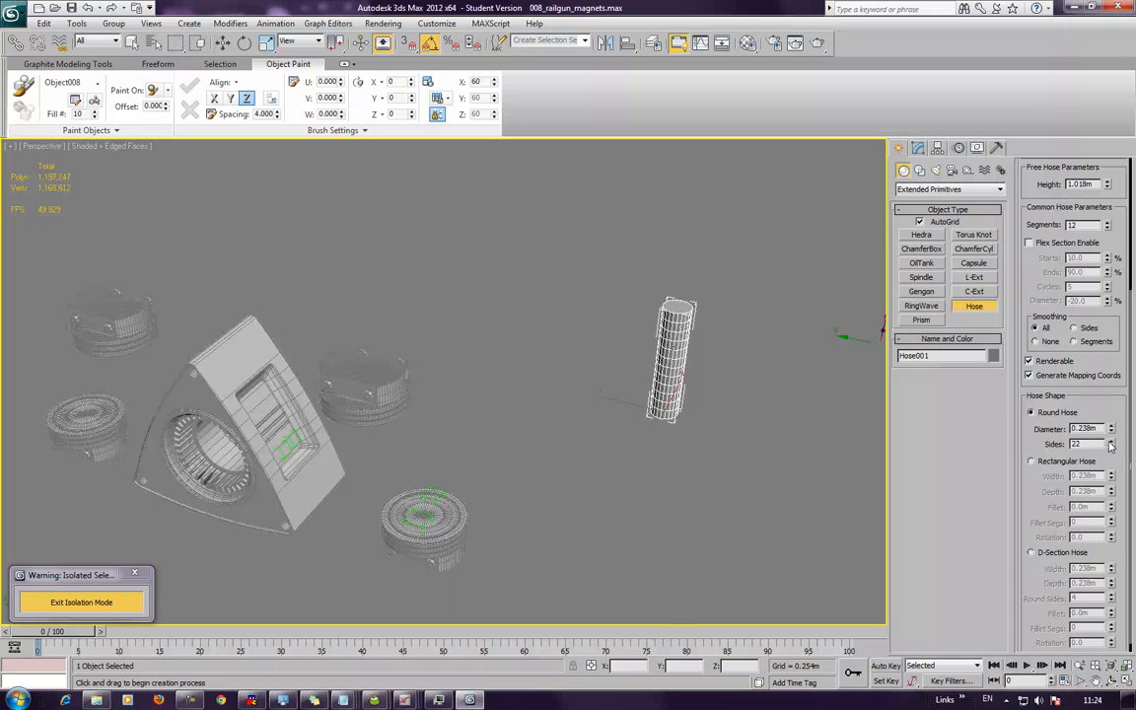
Change the hose's end point method to Bound to Object Pivots, finish its creation and open its parameters for modification
middle_drag(701, 381, 748, 349)
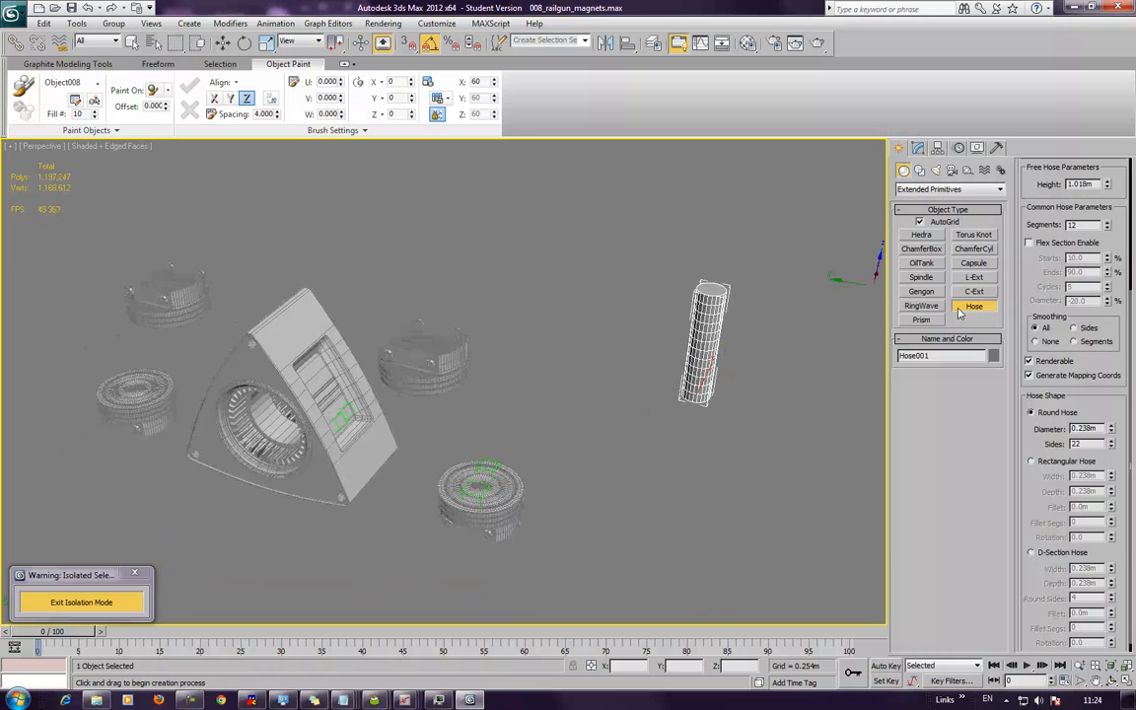
scroll(1045, 247, up, 5)
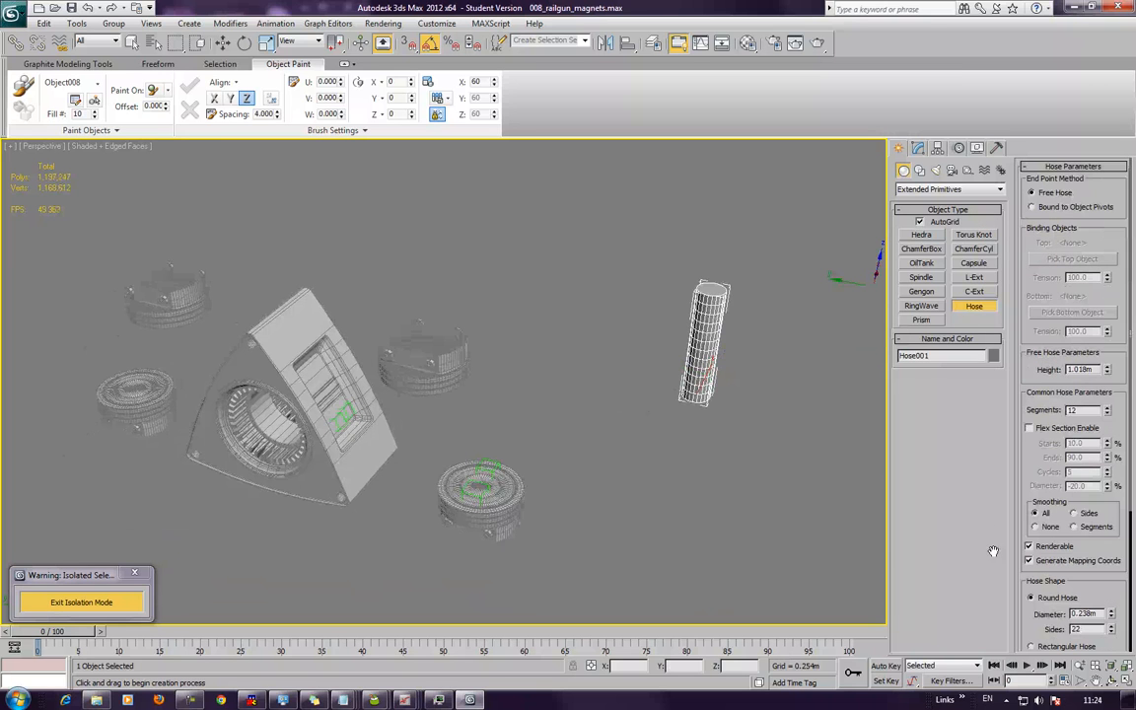
click(1057, 207)
mouse_move(565, 378)
middle_down()
mouse_move(635, 340)
mouse_move(587, 377)
middle_up()
scroll(631, 345, up, 5)
right_click(620, 351)
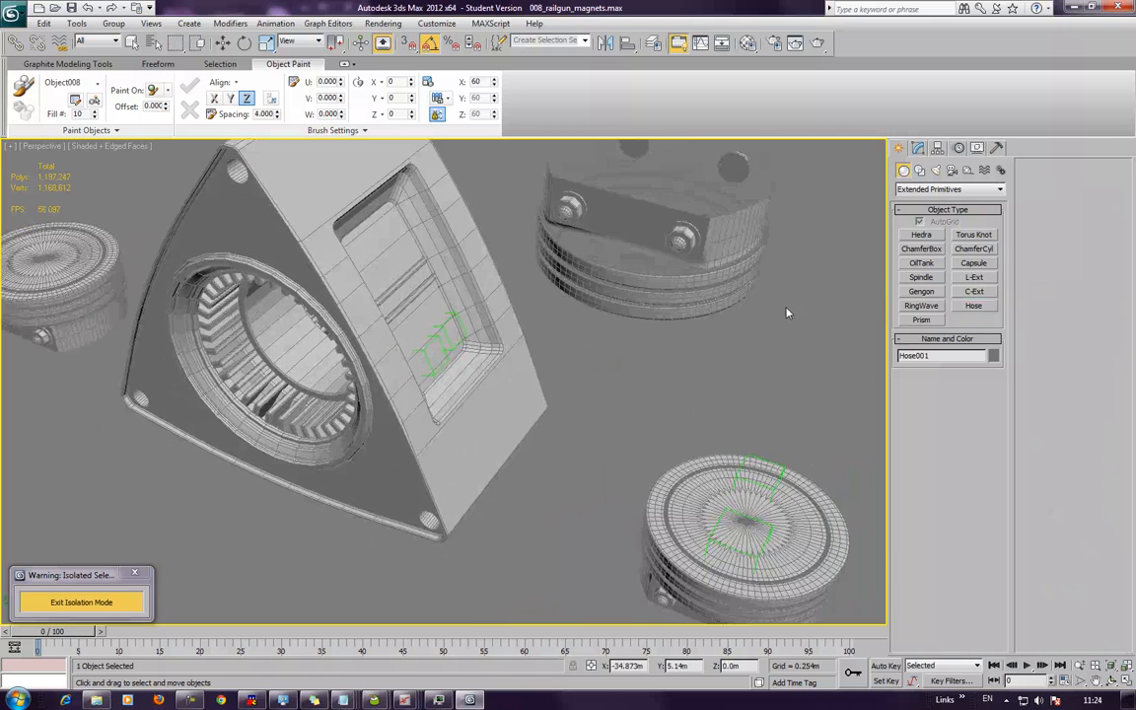
click(917, 147)
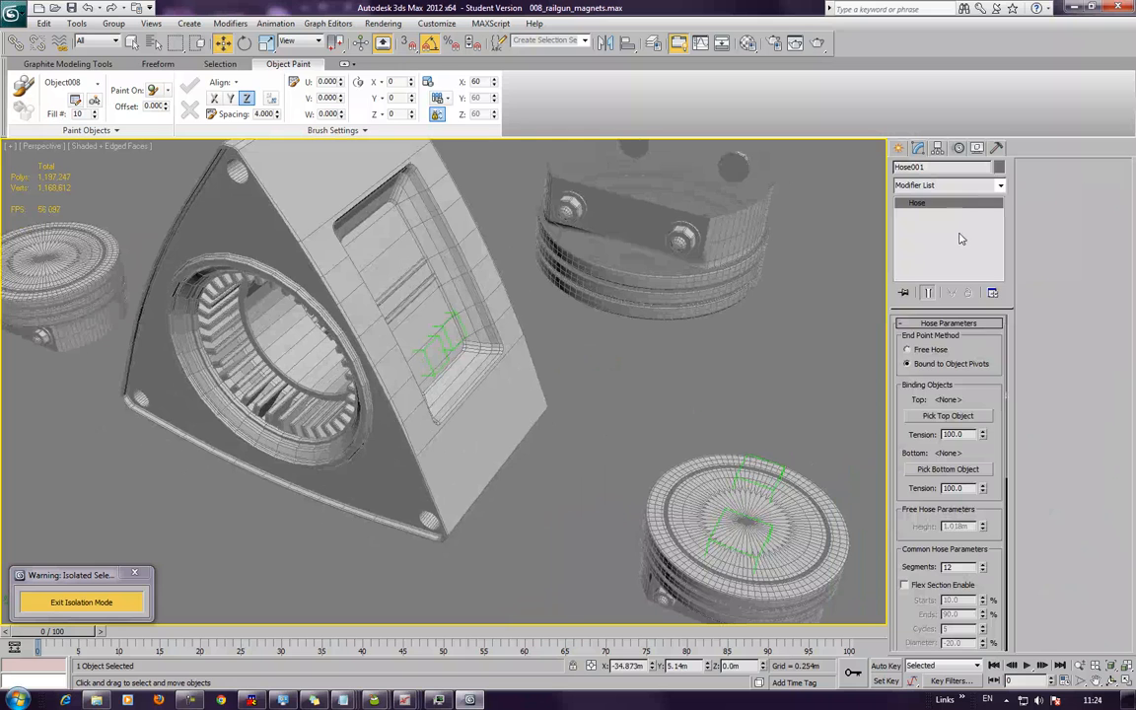
Switch to wireframe and bind the hose's top end to Dummy002 in the triangular housing's recess
middle_drag(667, 417, 631, 392)
click(939, 417)
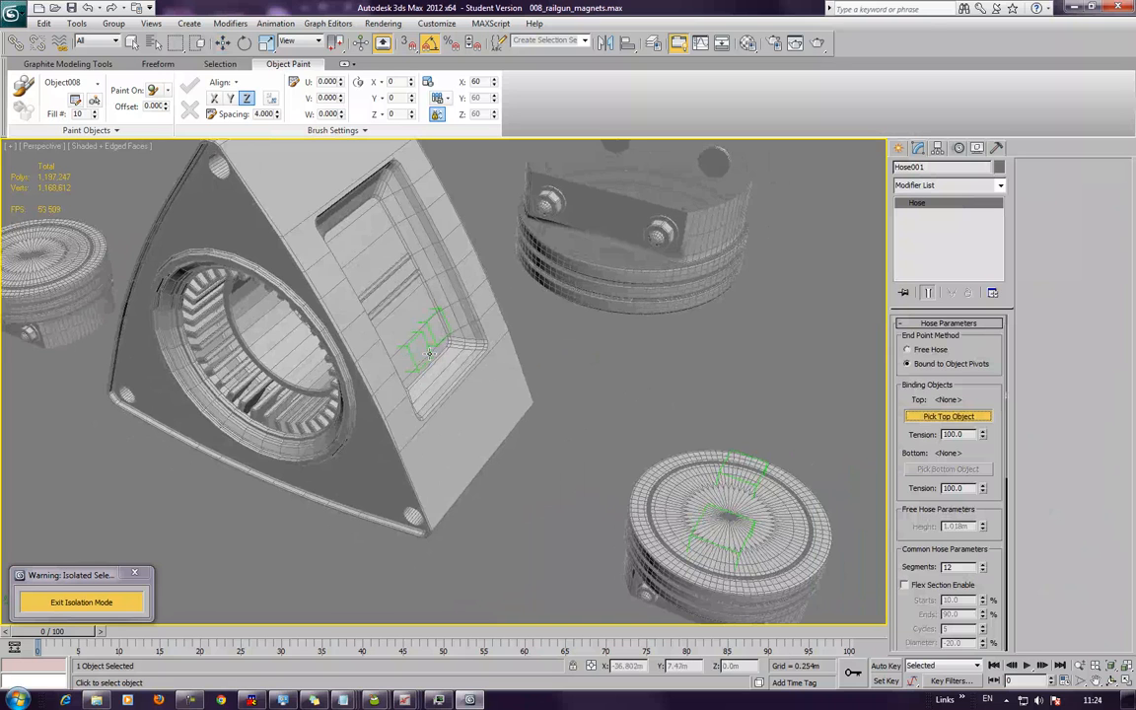
key(F3)
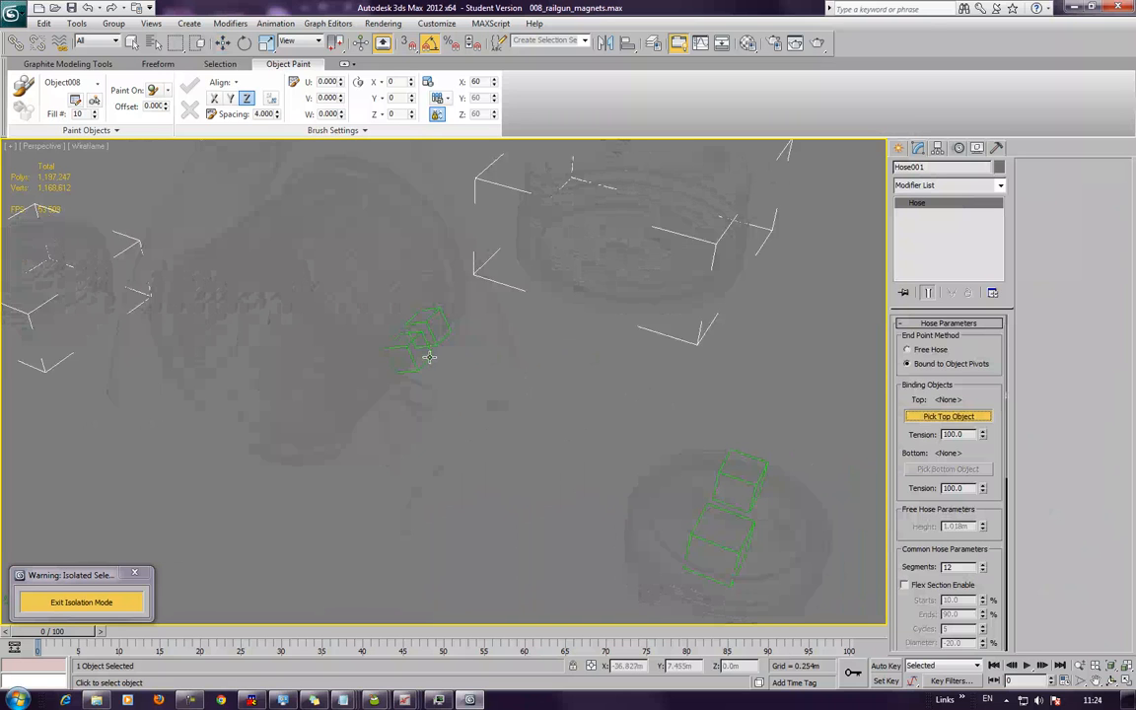
click(429, 357)
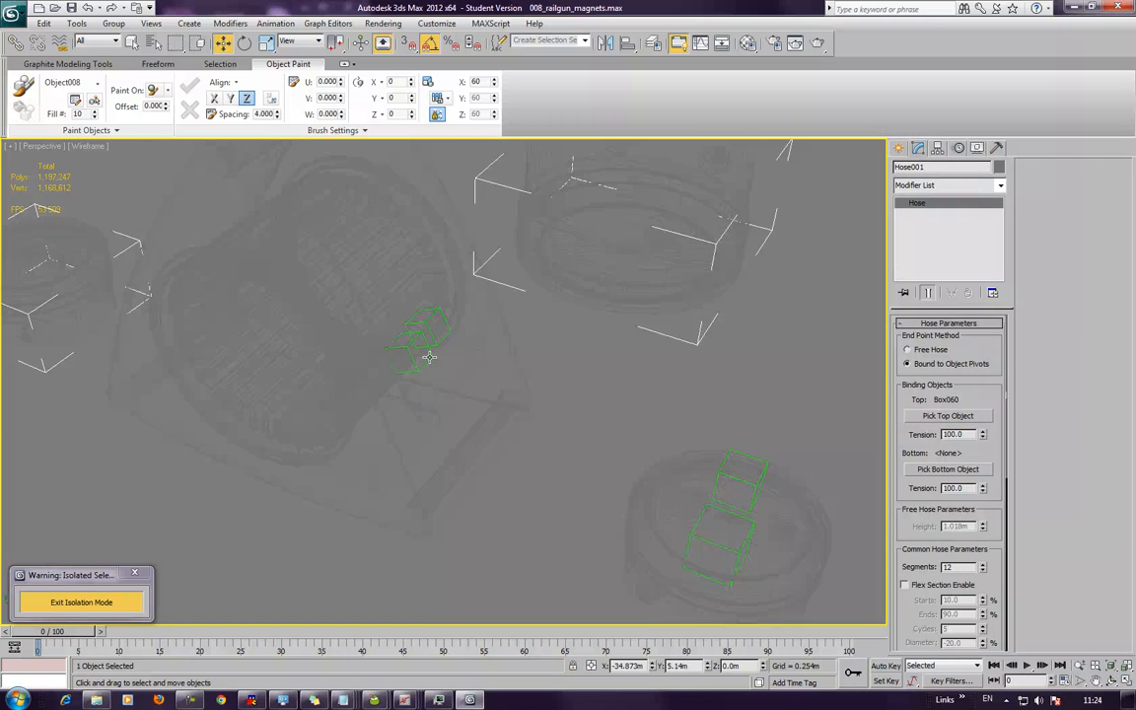
click(930, 420)
alt+middle_drag(502, 373, 591, 395)
click(1078, 667)
drag(565, 385, 587, 337)
right_click(588, 339)
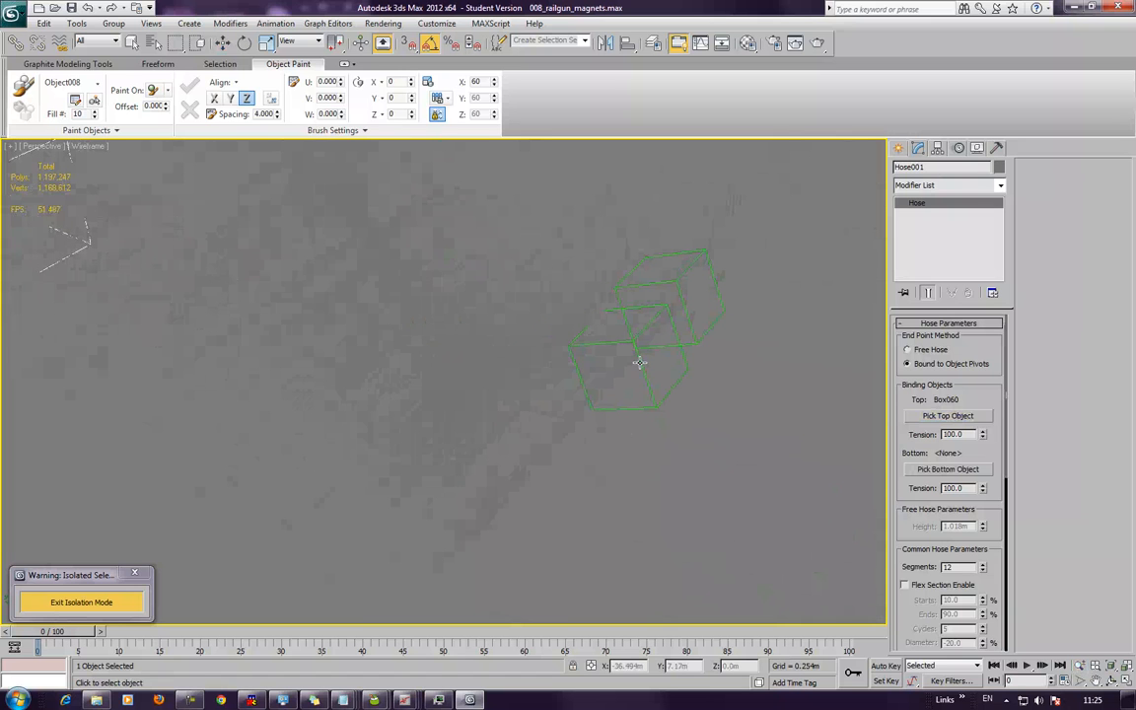
click(636, 370)
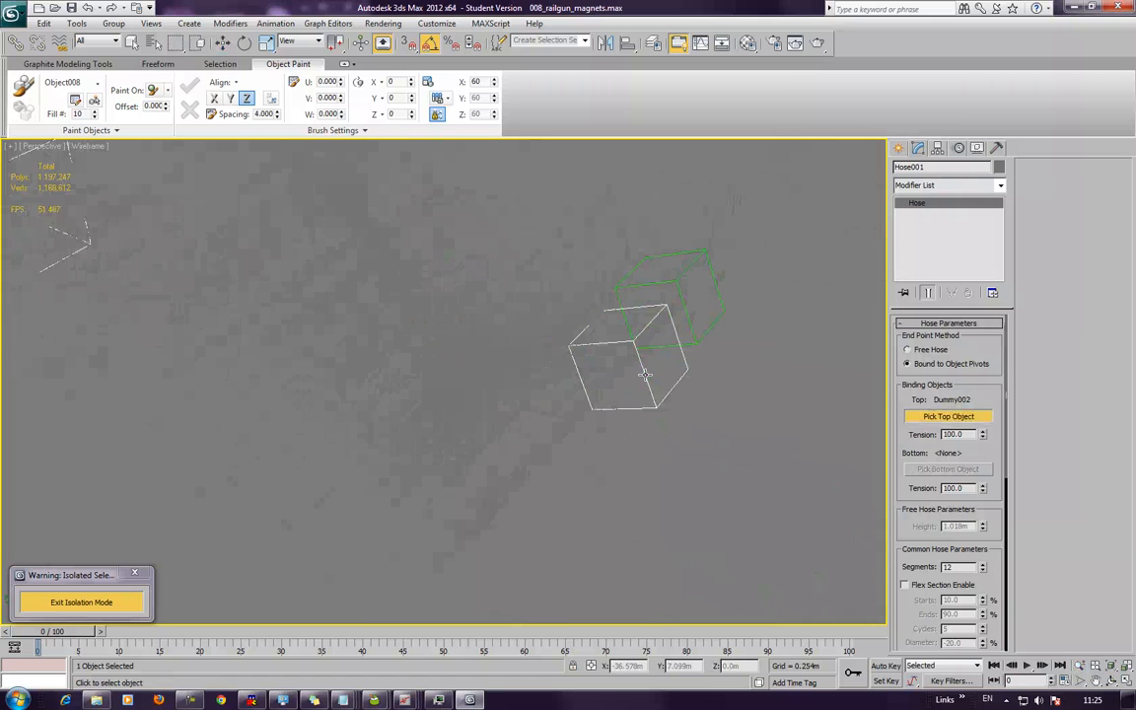
Bind the hose's bottom end to Dummy004 on top of the neighbouring round magnet
middle_drag(698, 405, 512, 324)
scroll(487, 312, down, 3)
middle_drag(598, 369, 844, 619)
alt+middle_drag(611, 416, 605, 406)
middle_drag(550, 289, 700, 626)
alt+middle_drag(655, 472, 652, 450)
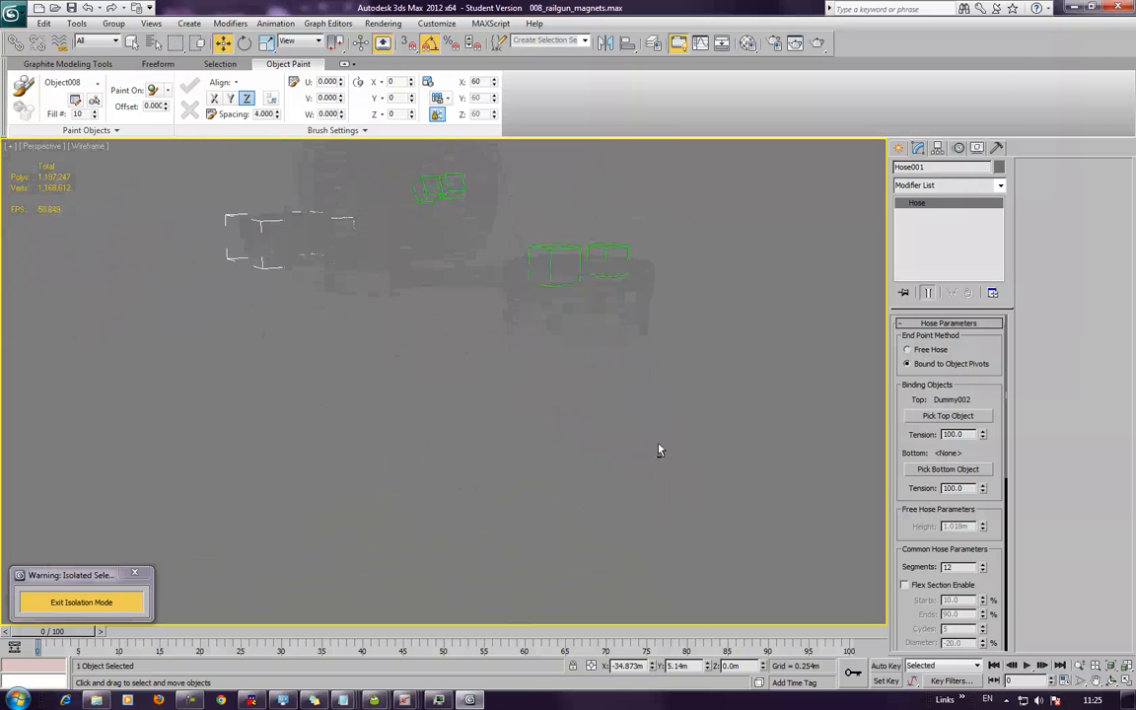
click(950, 469)
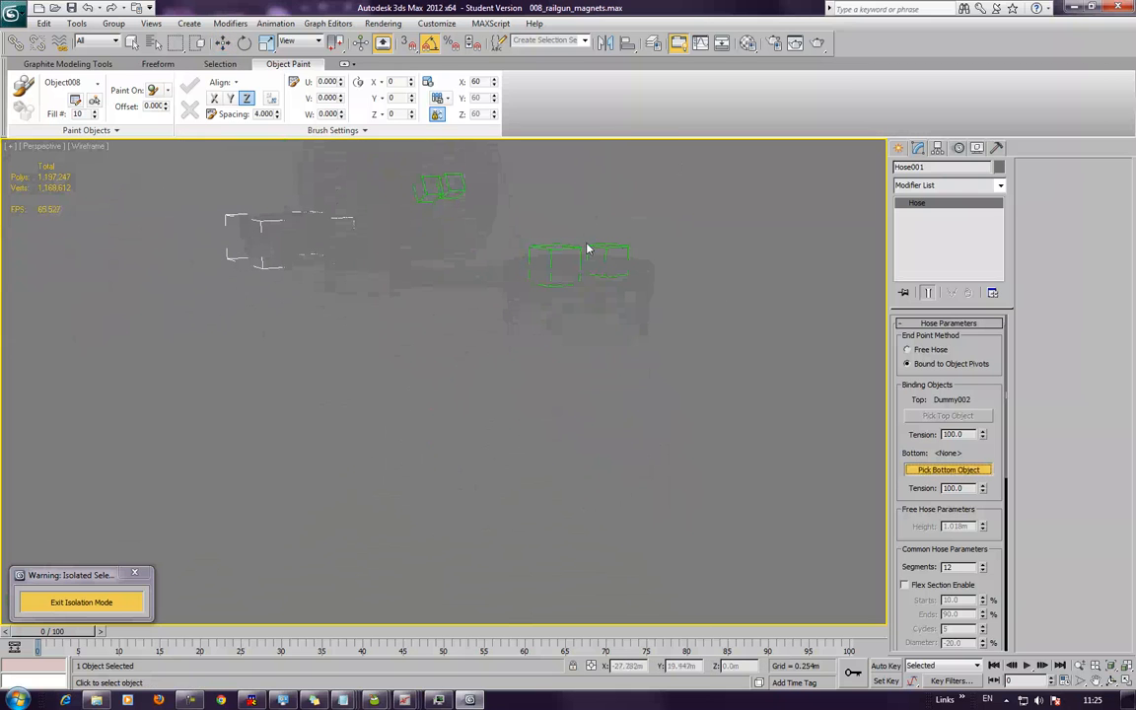
click(575, 250)
Return to shaded display and lower the hose's top tension to 29 and its bottom tension to 9
mouse_move(574, 249)
alt+middle_down()
mouse_move(515, 292)
mouse_move(613, 362)
alt+middle_up()
scroll(540, 307, down, 5)
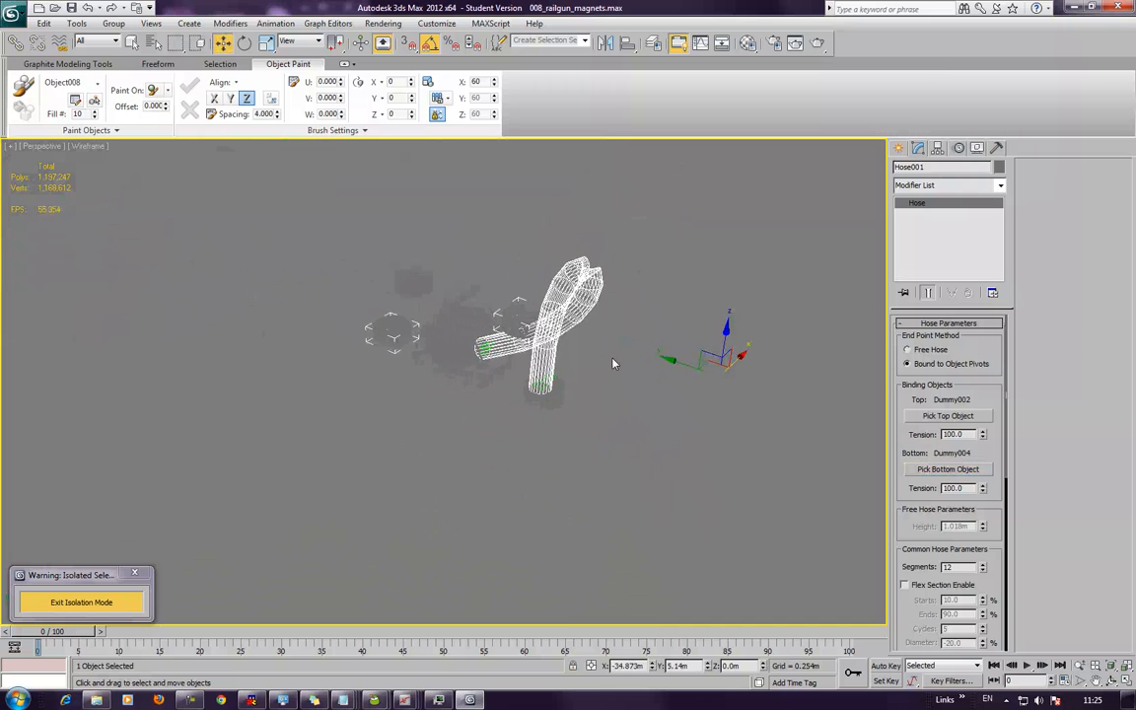
scroll(619, 363, down, 5)
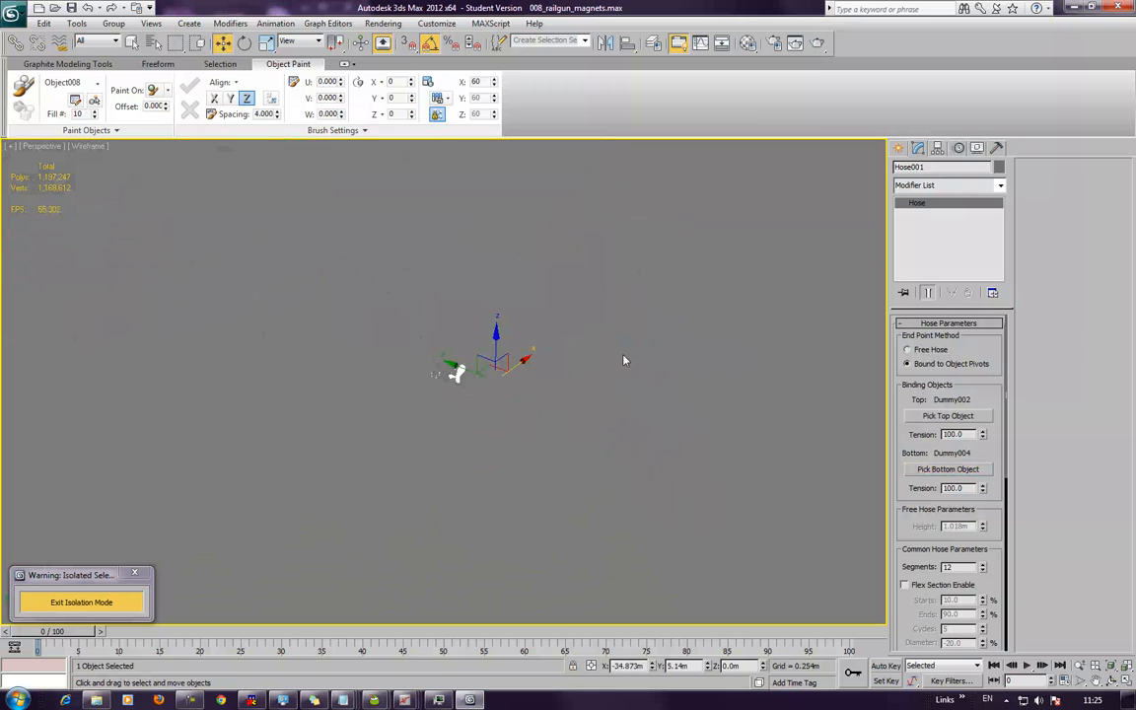
key(z)
key(F3)
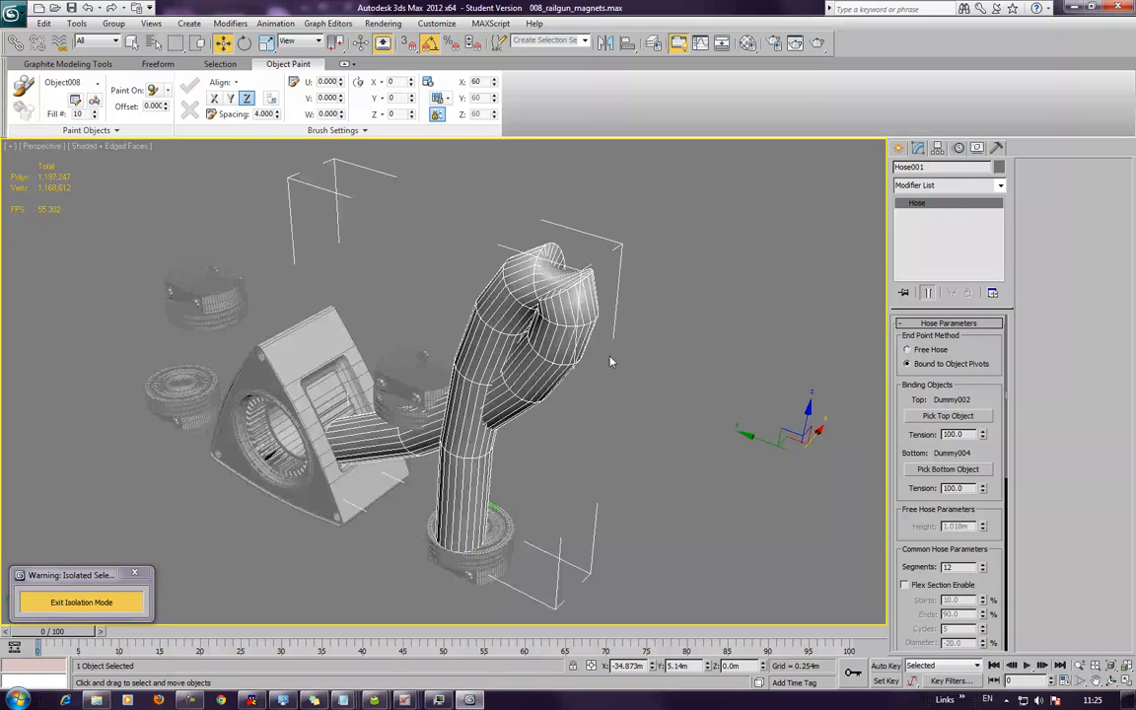
alt+middle_drag(626, 359, 721, 377)
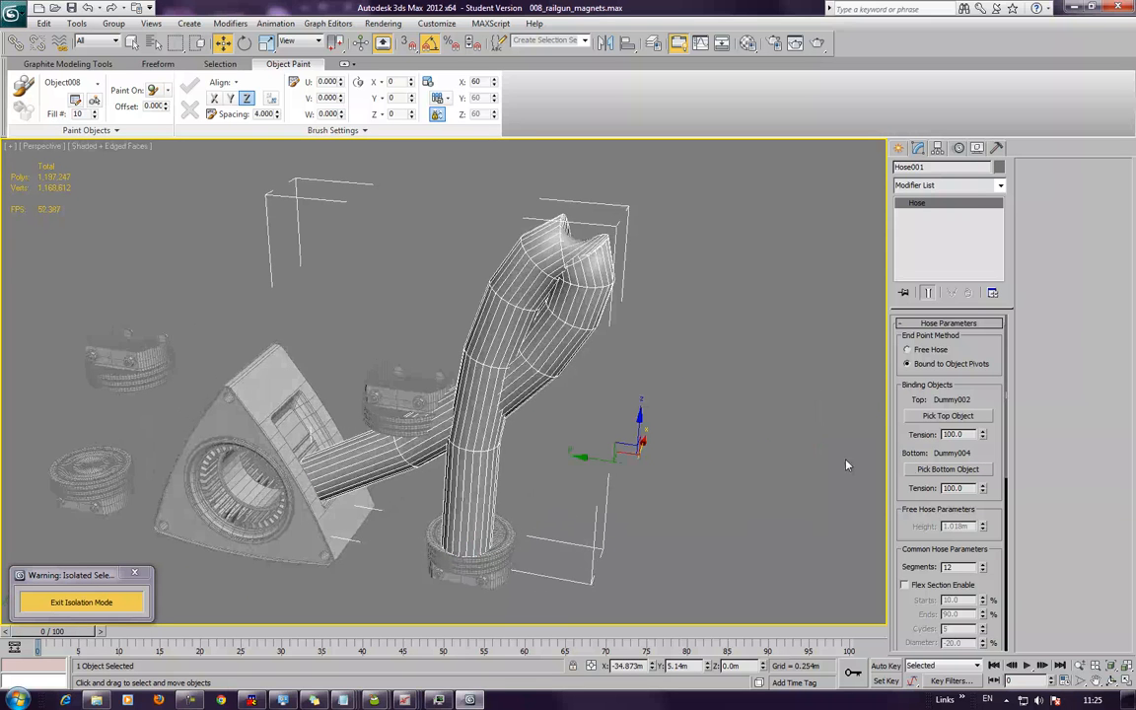
alt+middle_drag(818, 492, 876, 422)
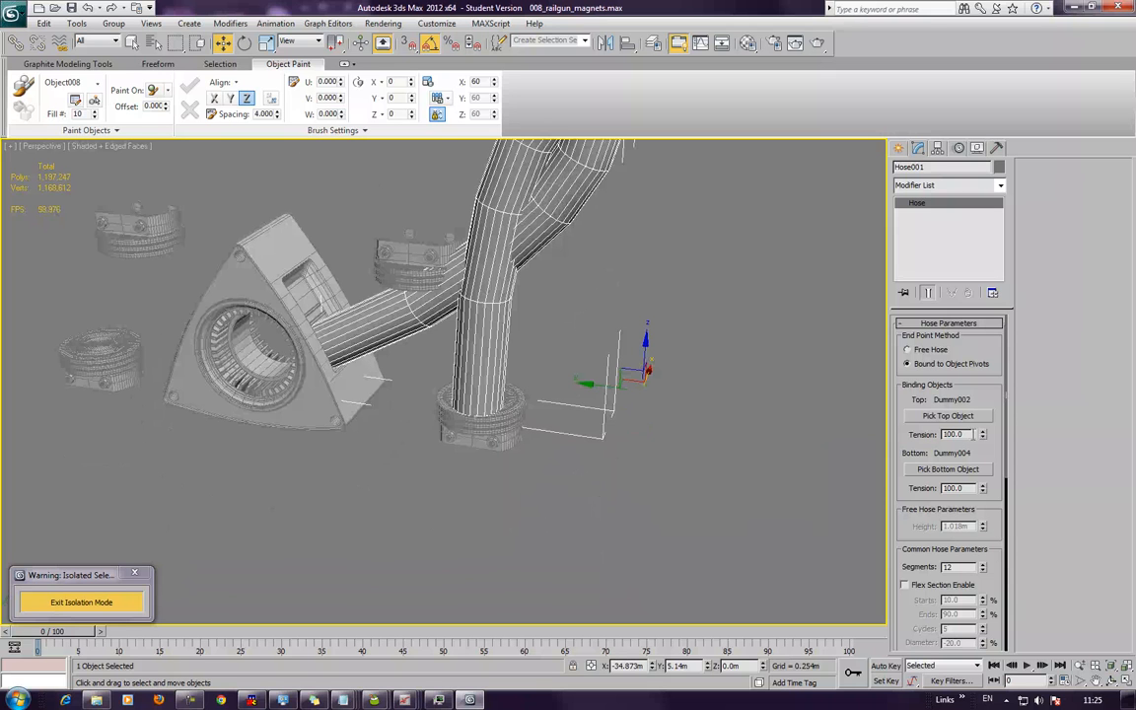
drag(984, 438, 982, 550)
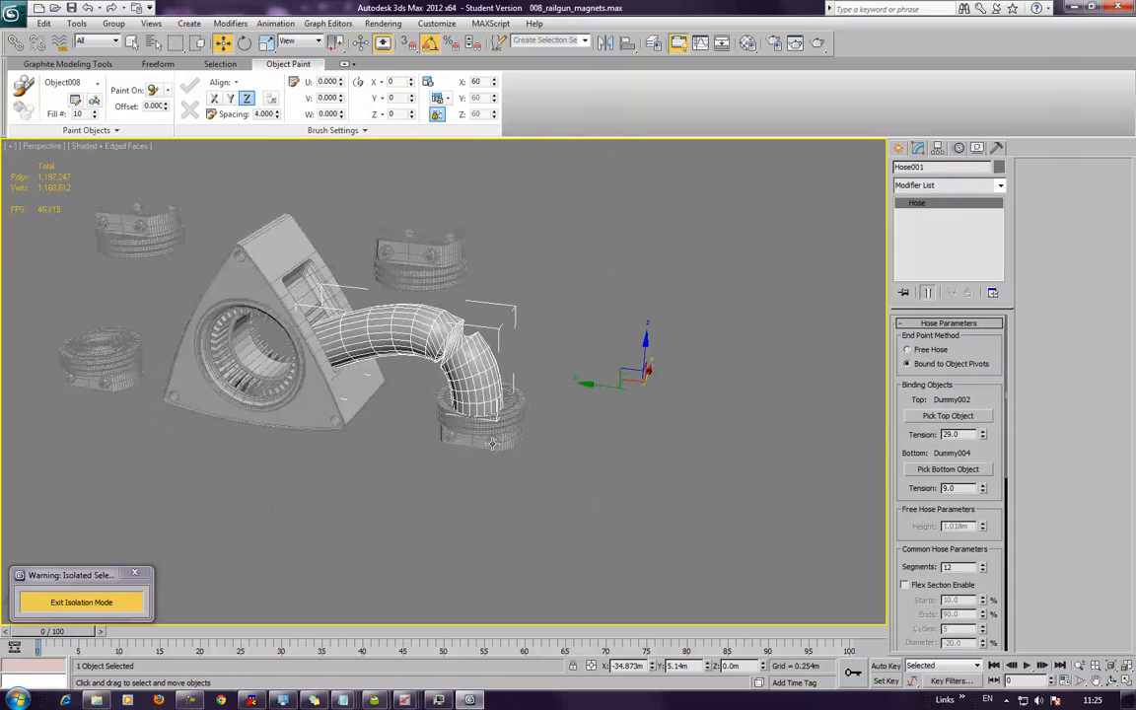
Rotate Dummy004 at the hose's lower end by -180 degrees about the Z axis to untwist the hose
scroll(536, 376, down, 3)
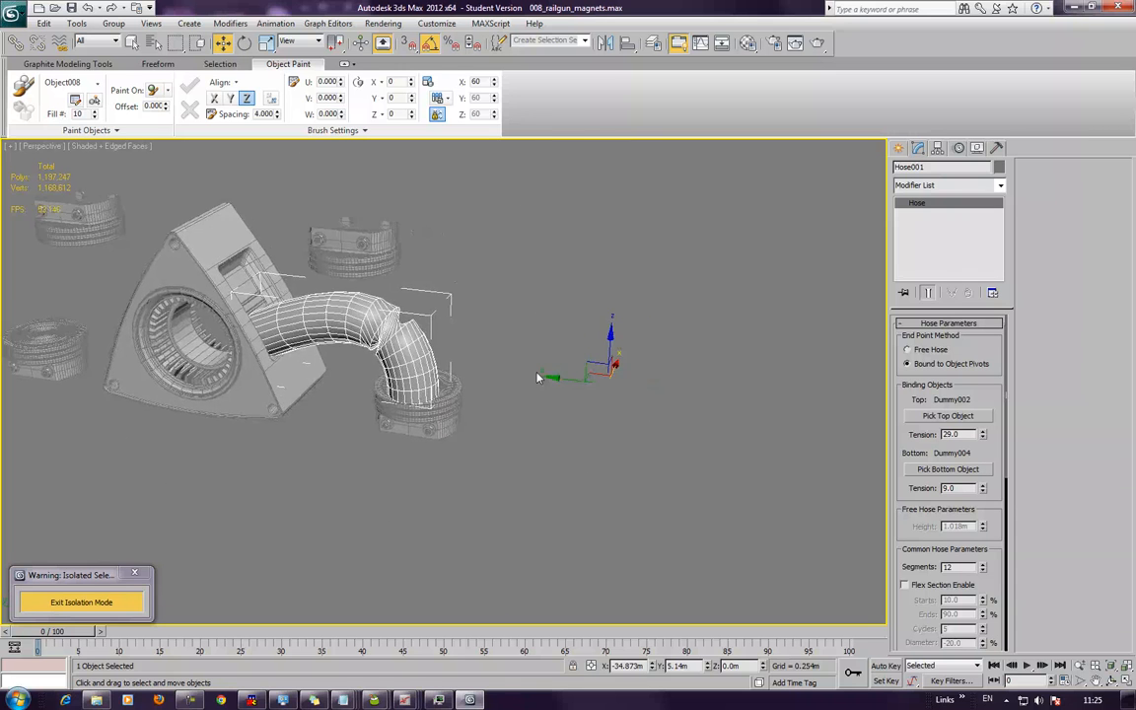
alt+middle_drag(536, 376, 487, 386)
scroll(488, 385, down, 5)
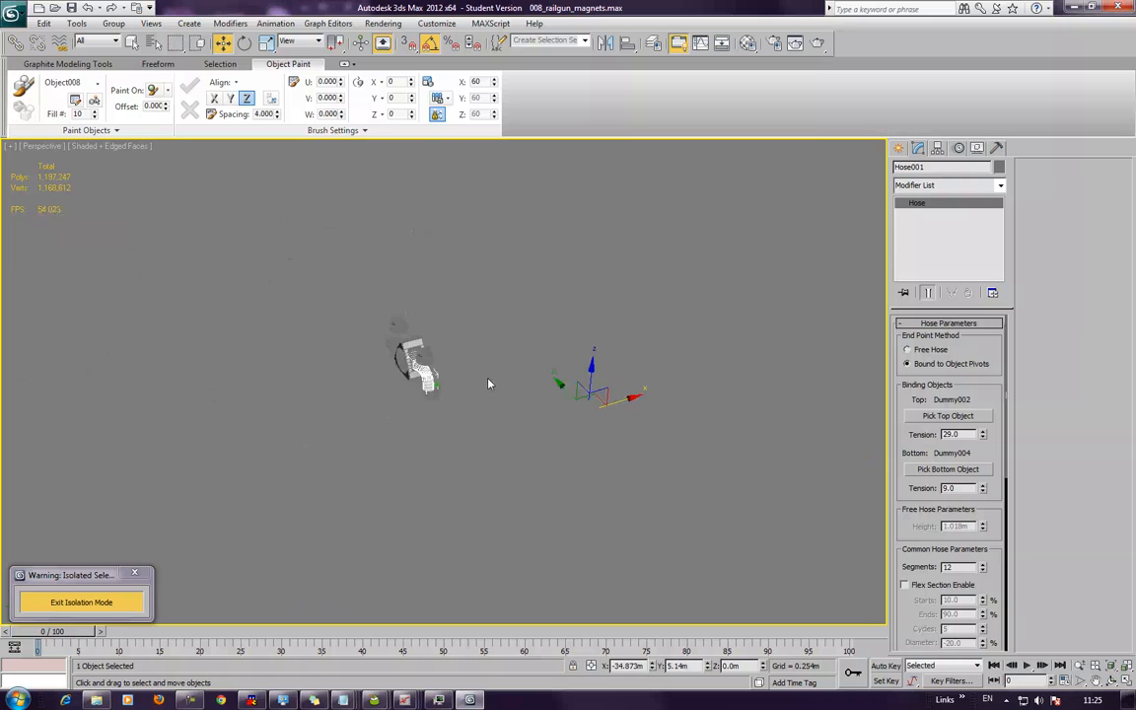
scroll(485, 375, up, 5)
click(479, 375)
alt+middle_drag(480, 374, 433, 341)
scroll(431, 341, up, 5)
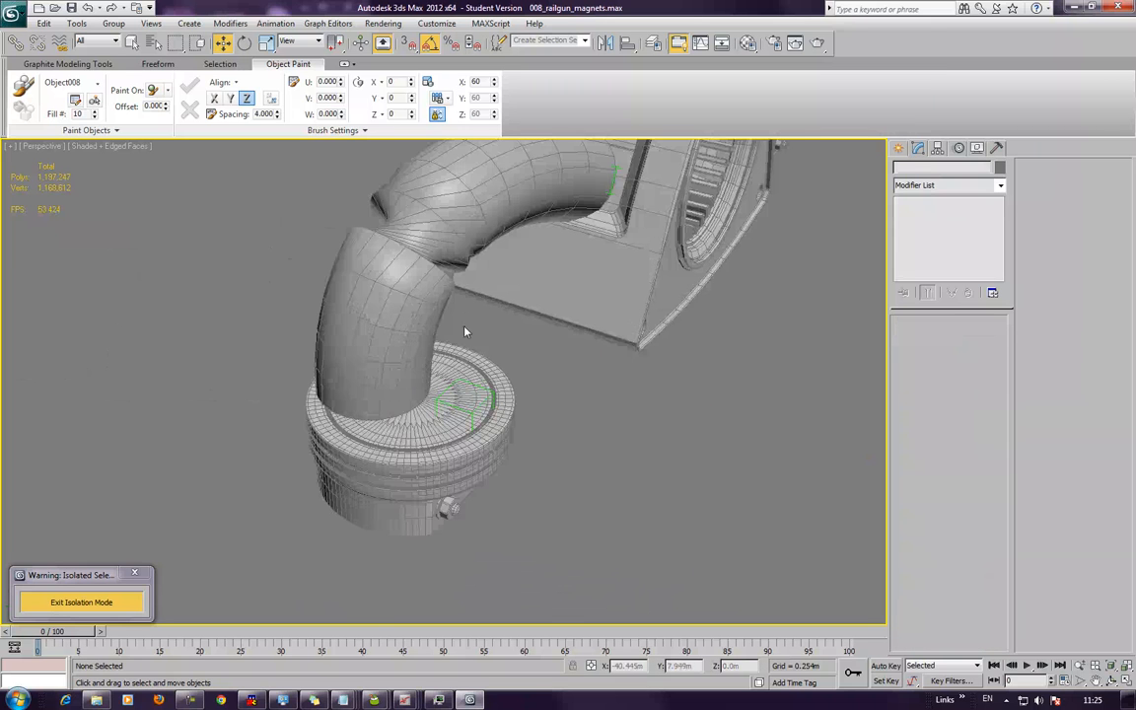
click(611, 181)
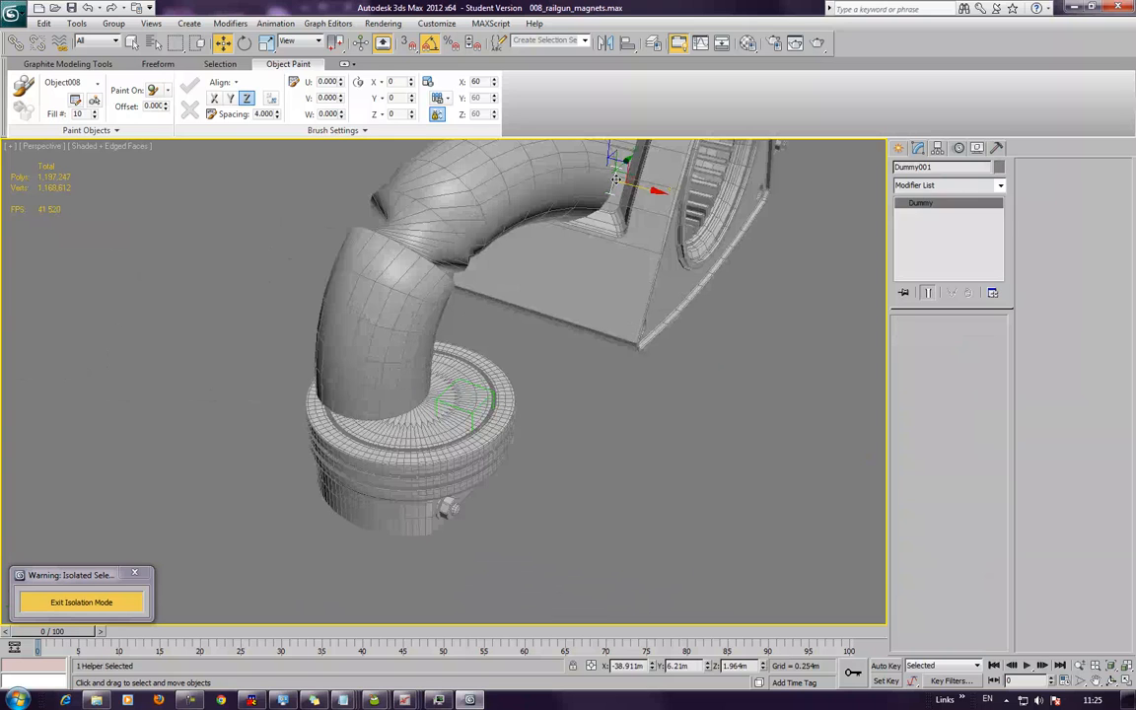
click(512, 355)
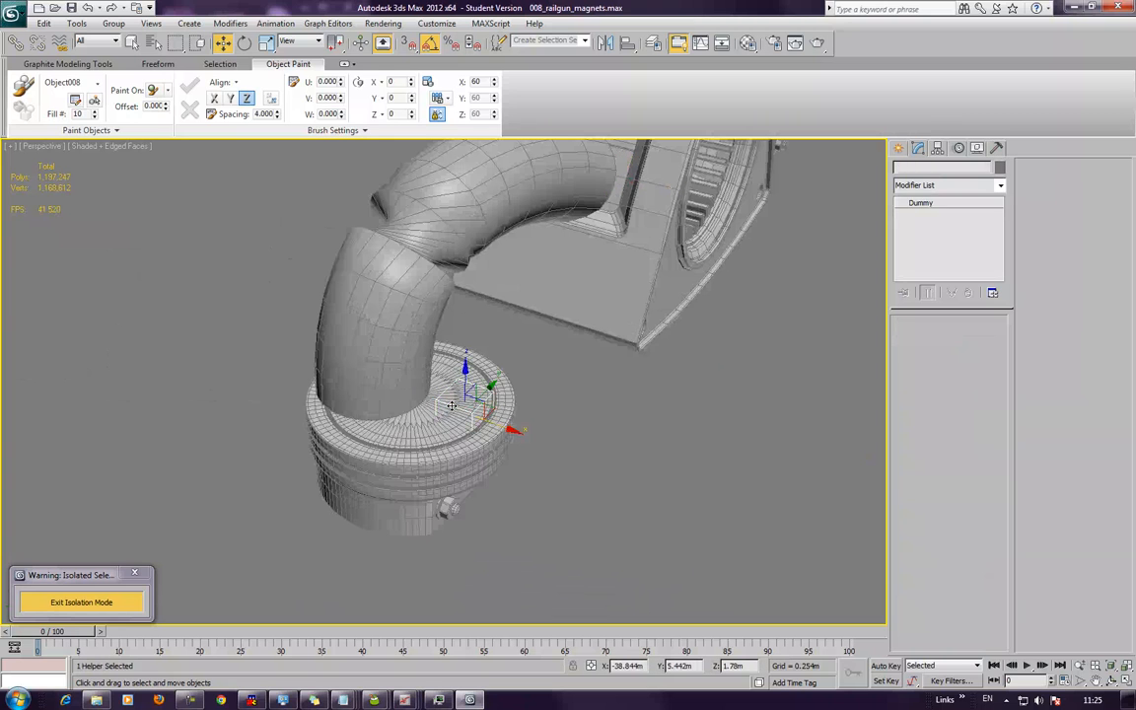
key(F3)
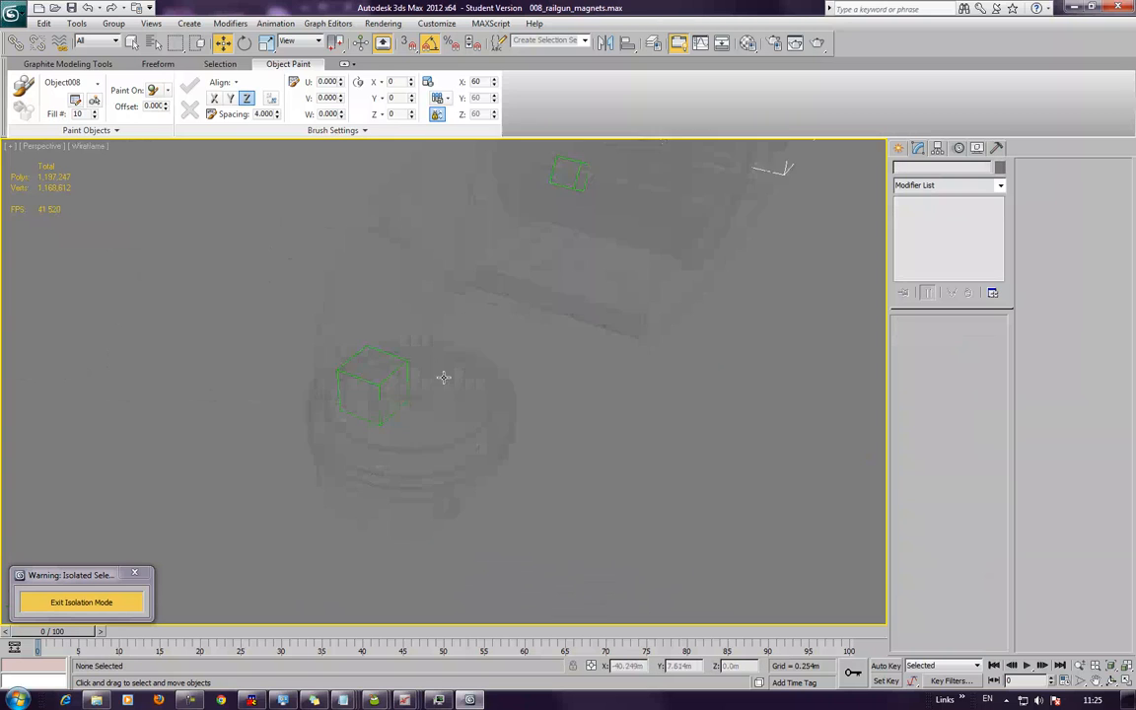
click(395, 368)
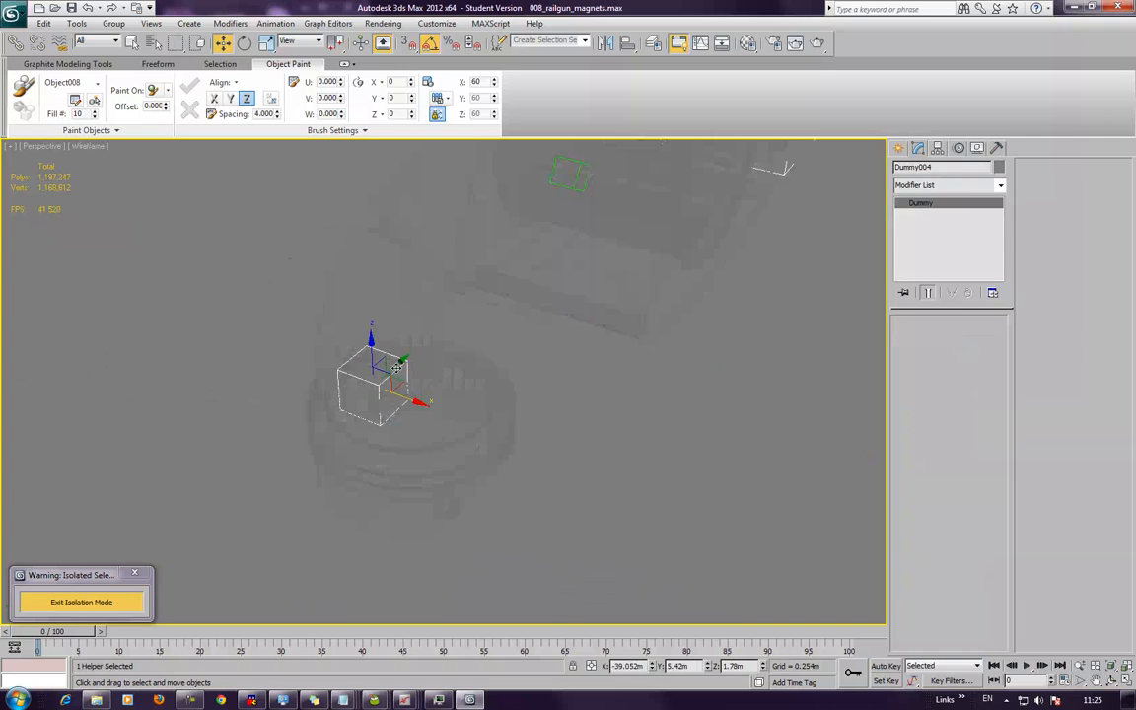
key(F3)
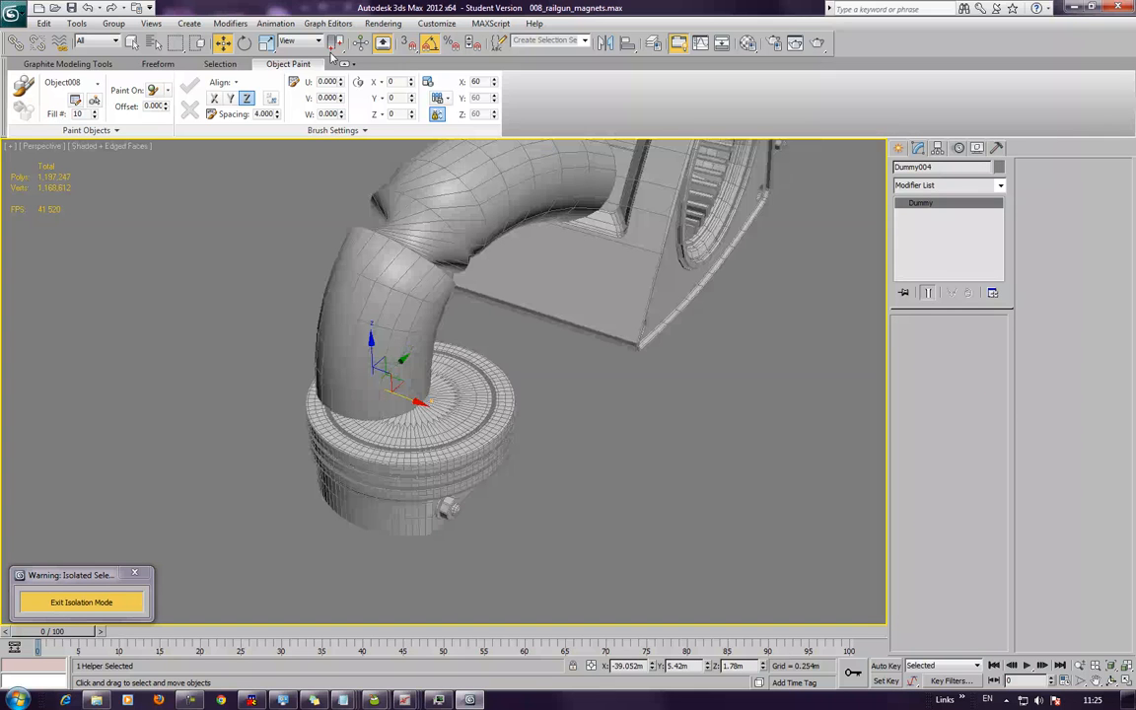
click(244, 42)
drag(384, 415, 291, 509)
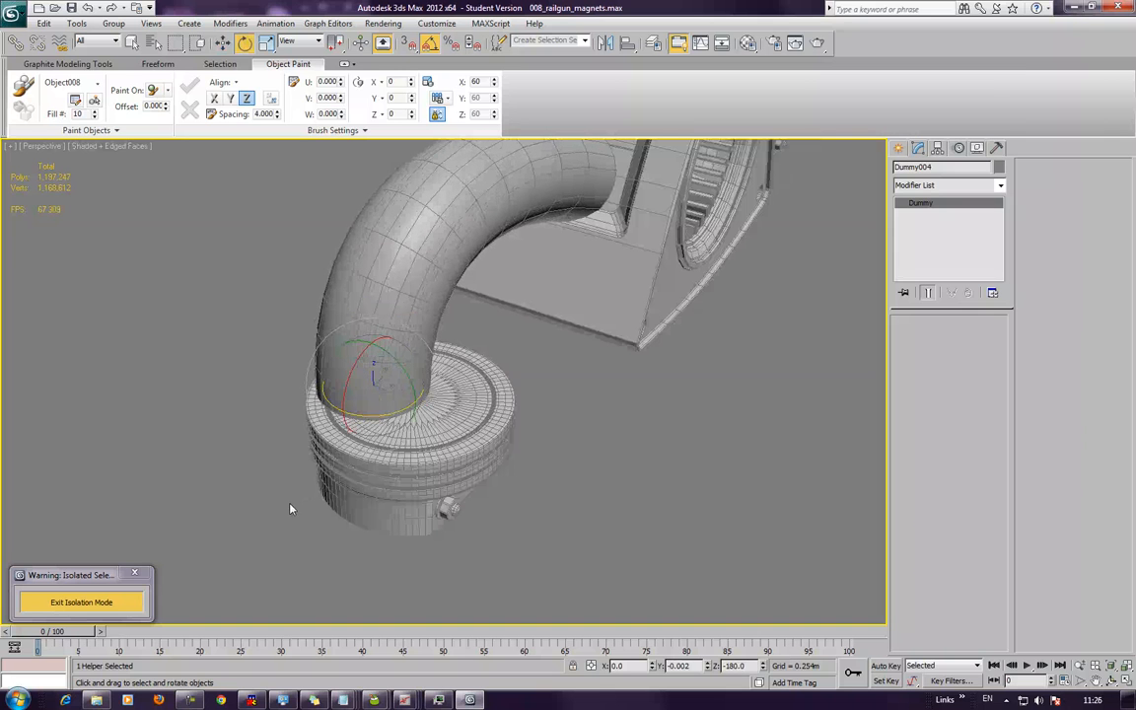
Reselect the hose and reduce its round diameter to 0.085 m
click(654, 436)
middle_drag(568, 348, 550, 419)
click(443, 303)
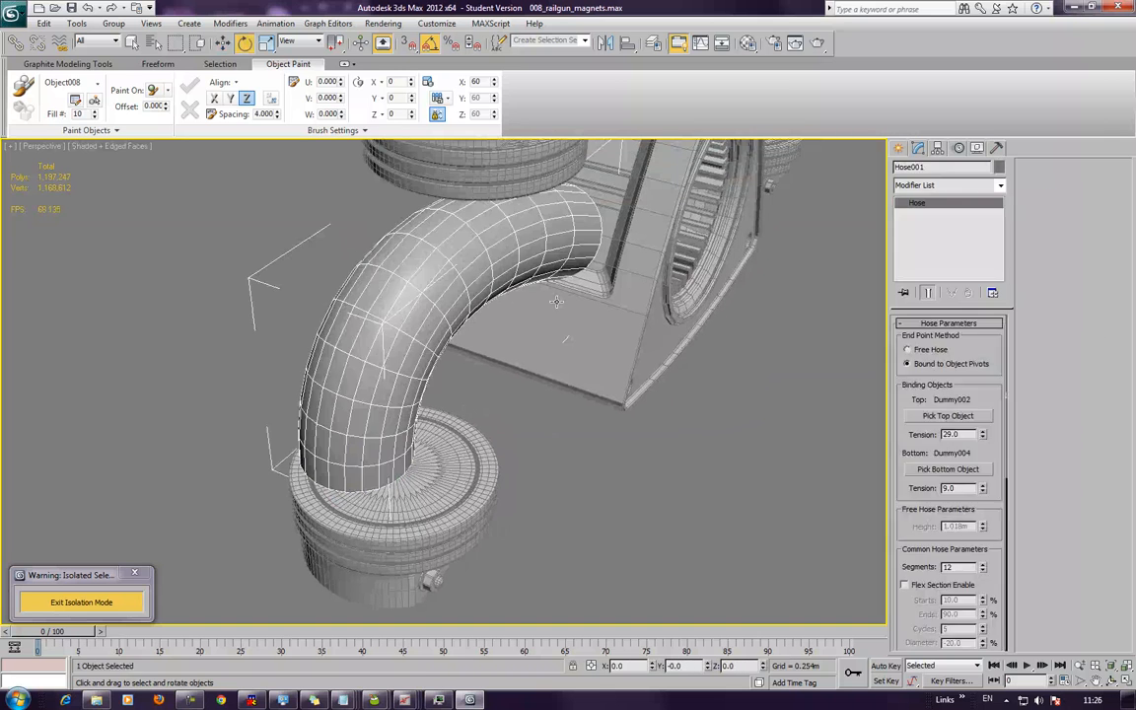
drag(912, 528, 952, 275)
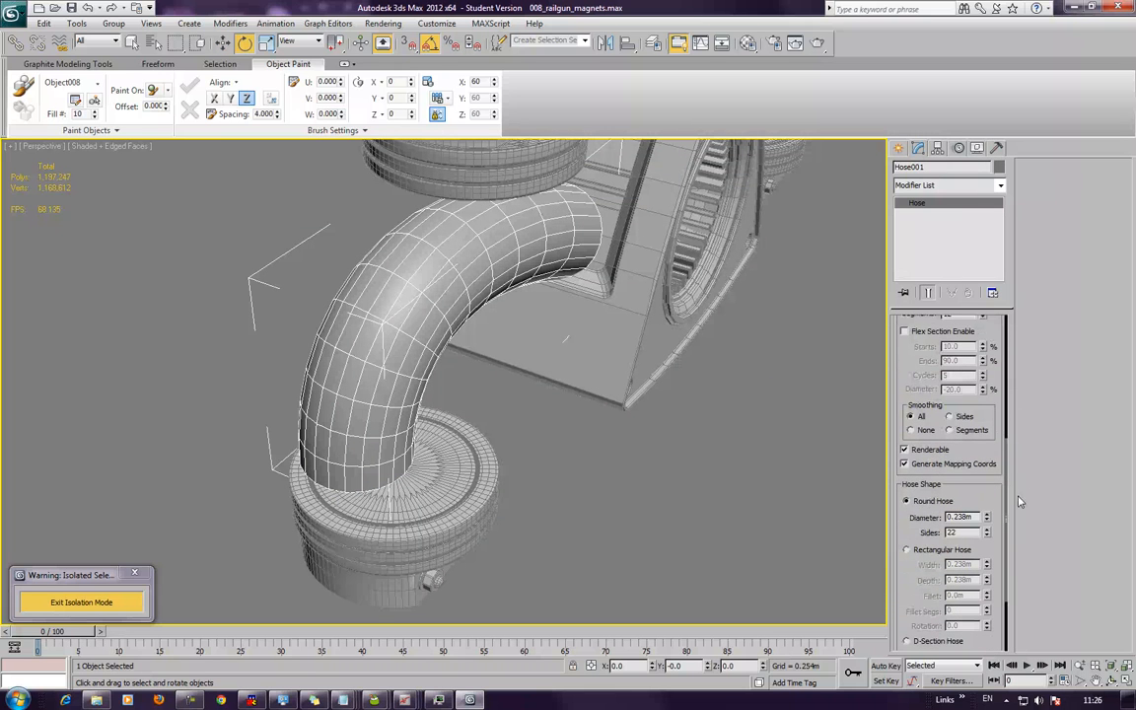
drag(987, 519, 992, 527)
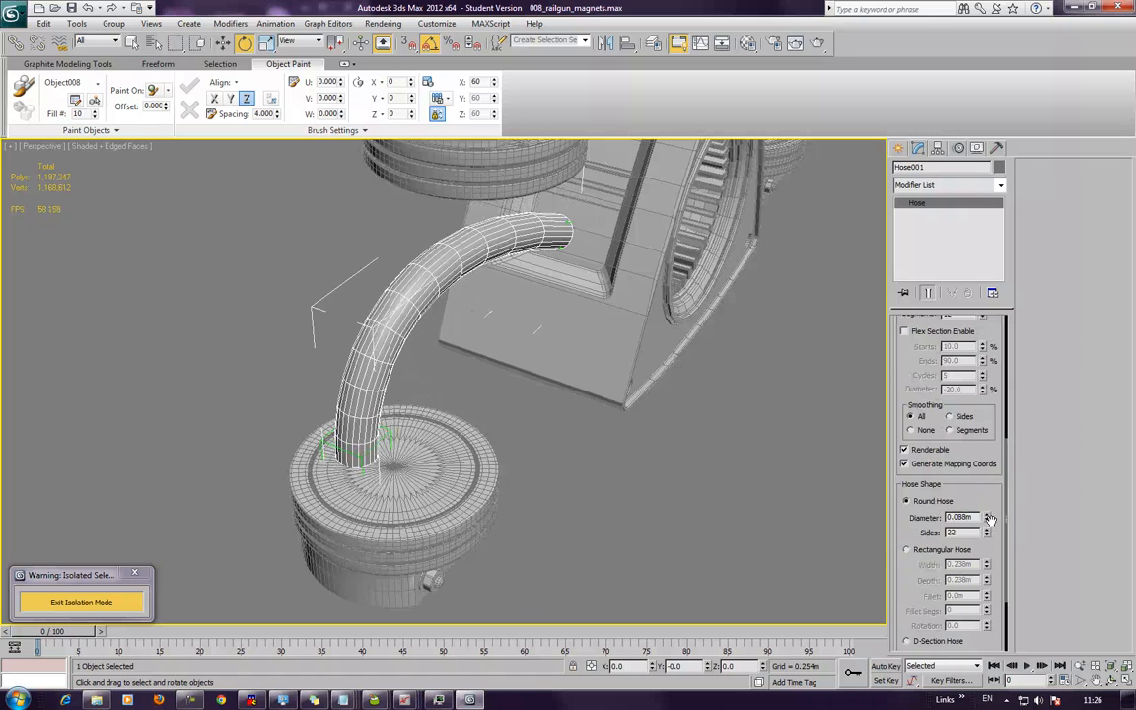
drag(992, 528, 994, 528)
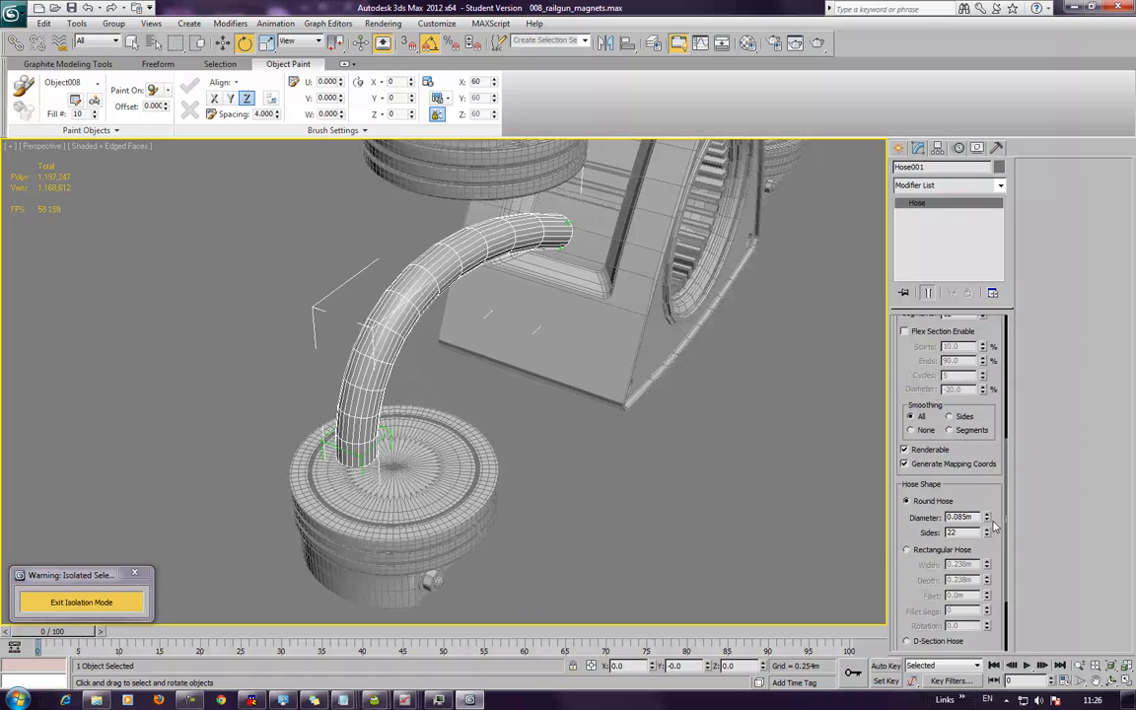
Inspect the hose's connection at the housing recess and set the round hose's diameter to 0.078 m
click(683, 495)
alt+middle_drag(444, 380, 471, 291)
click(455, 286)
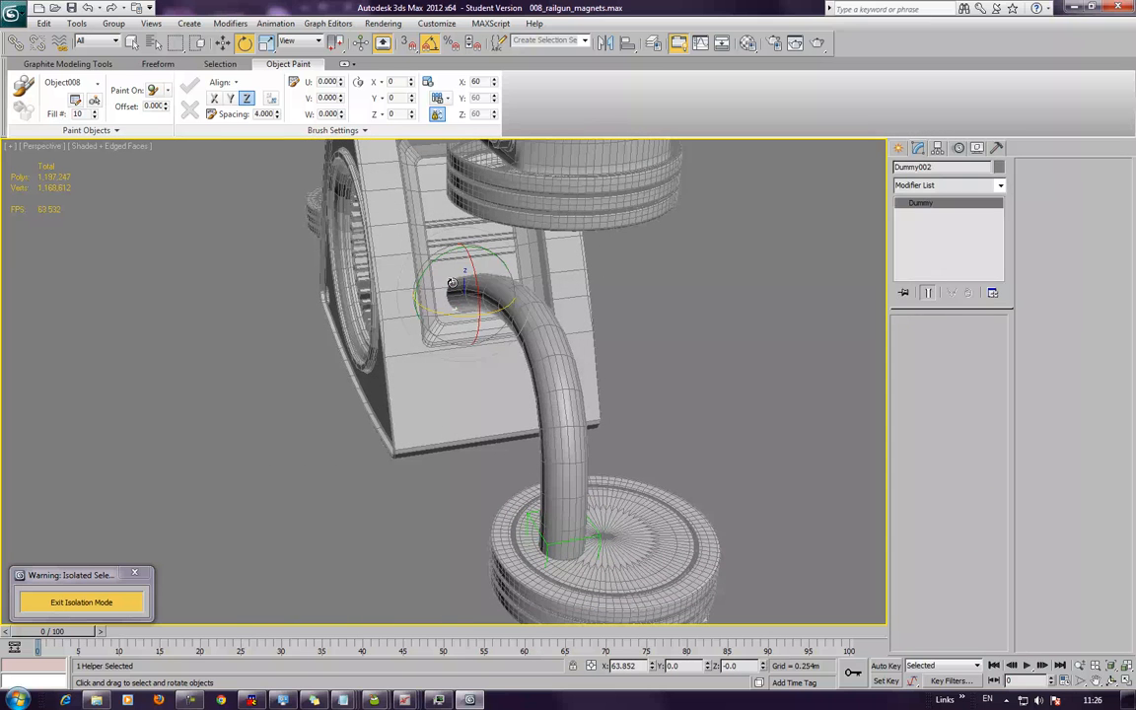
alt+middle_drag(452, 392, 602, 383)
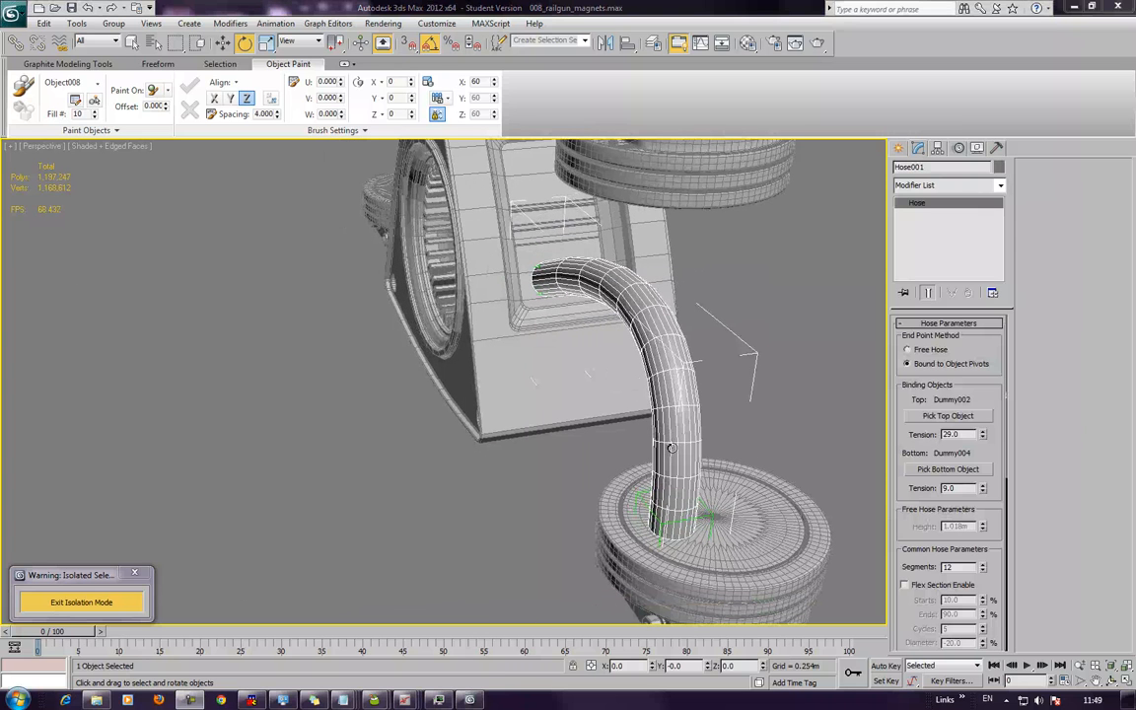
alt+middle_drag(707, 416, 618, 382)
middle_drag(807, 442, 791, 424)
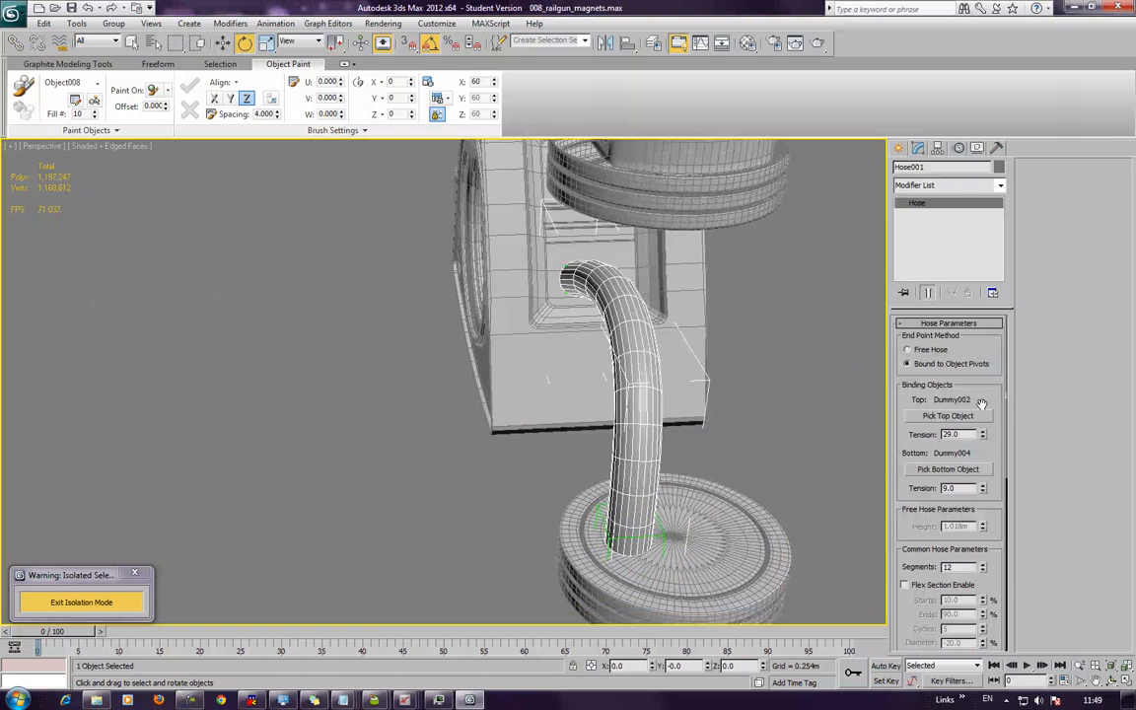
drag(1002, 425, 1004, 288)
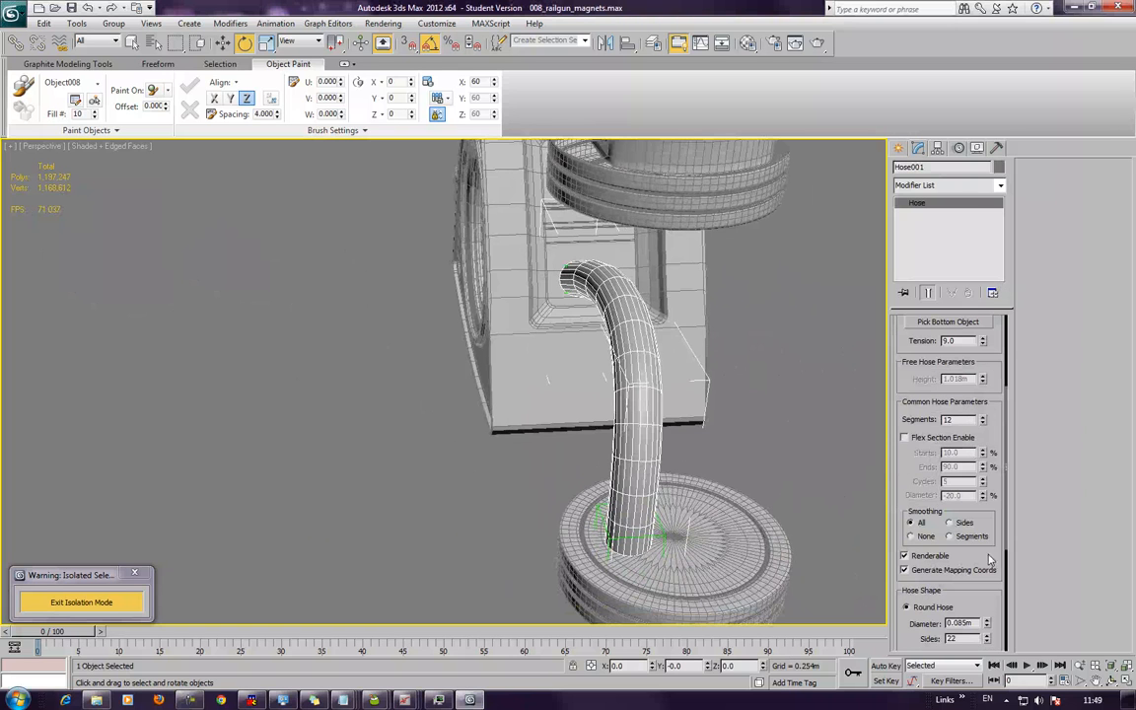
drag(986, 628, 987, 649)
middle_drag(671, 342, 717, 392)
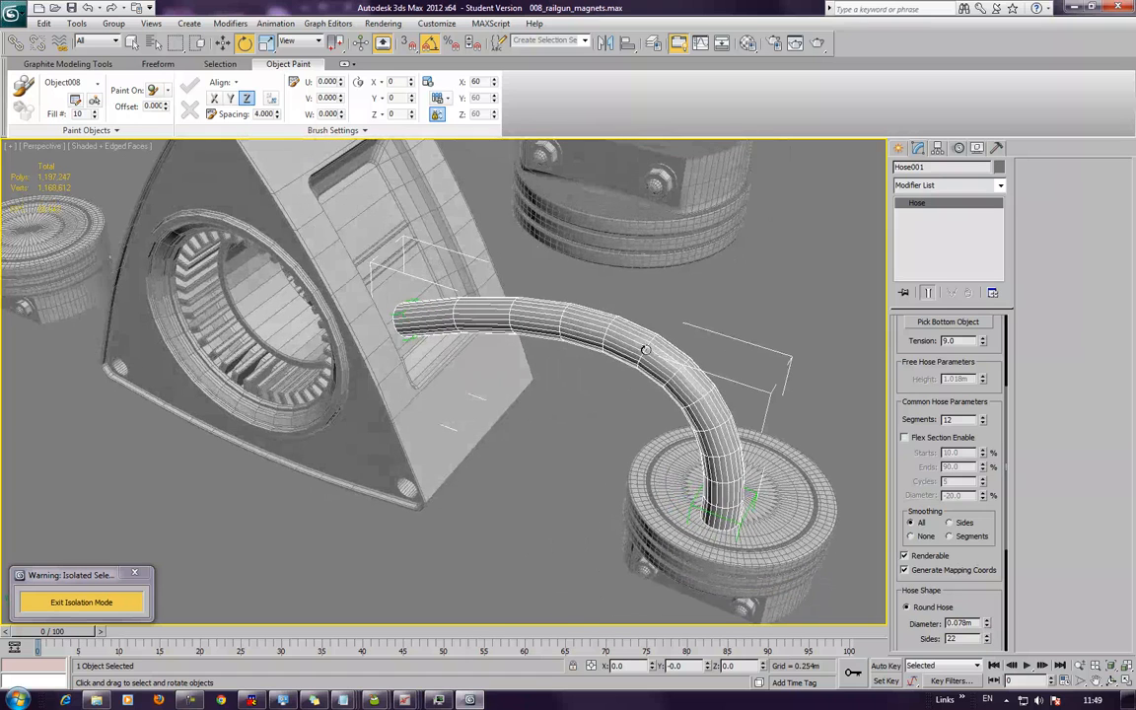
alt+middle_drag(734, 460, 687, 426)
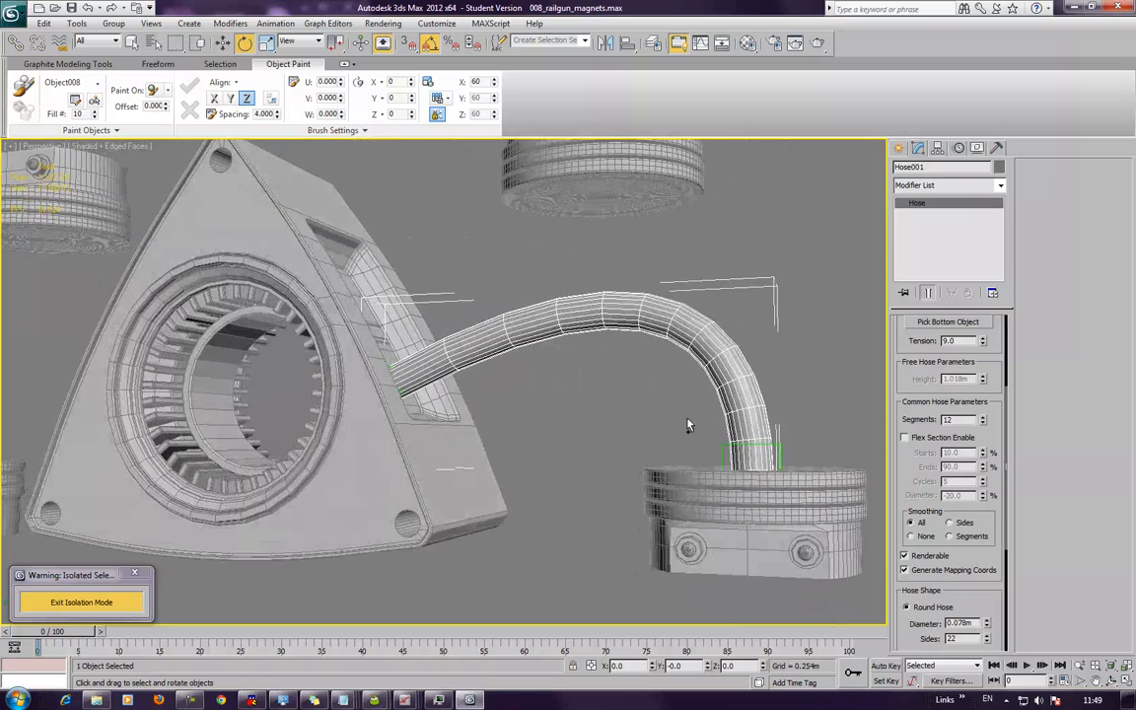
ctrl+click(776, 440)
alt+middle_drag(637, 387, 613, 413)
key(F3)
middle_drag(532, 387, 568, 393)
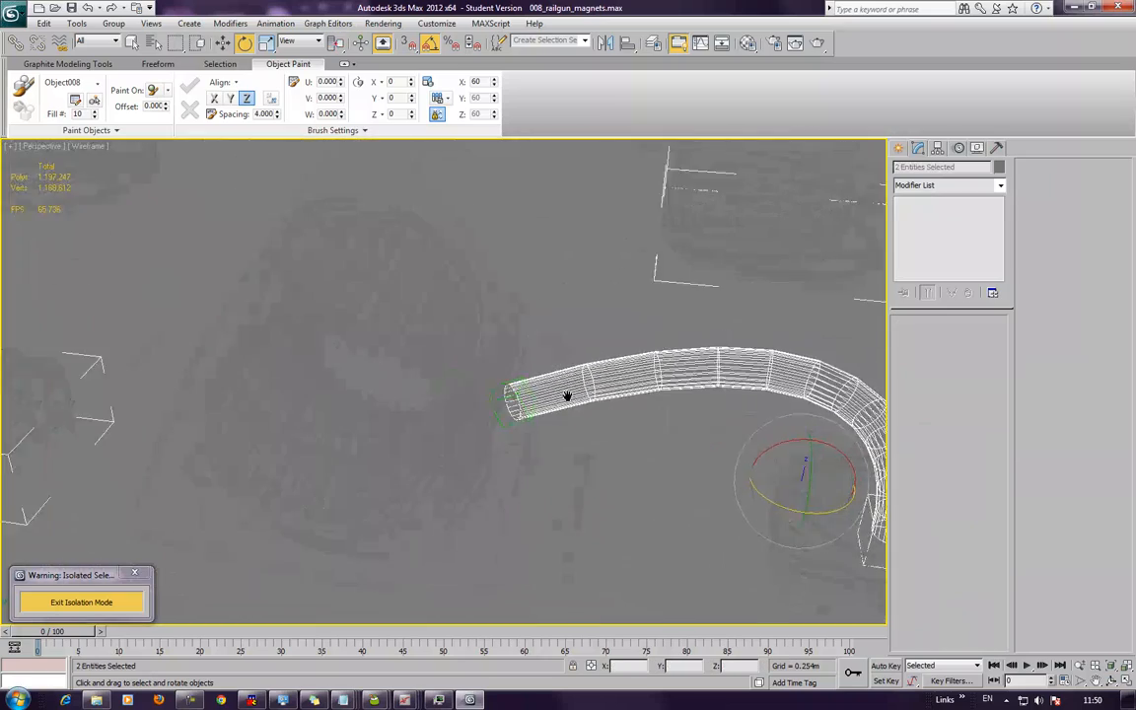
scroll(551, 405, down, 2)
scroll(548, 404, up, 4)
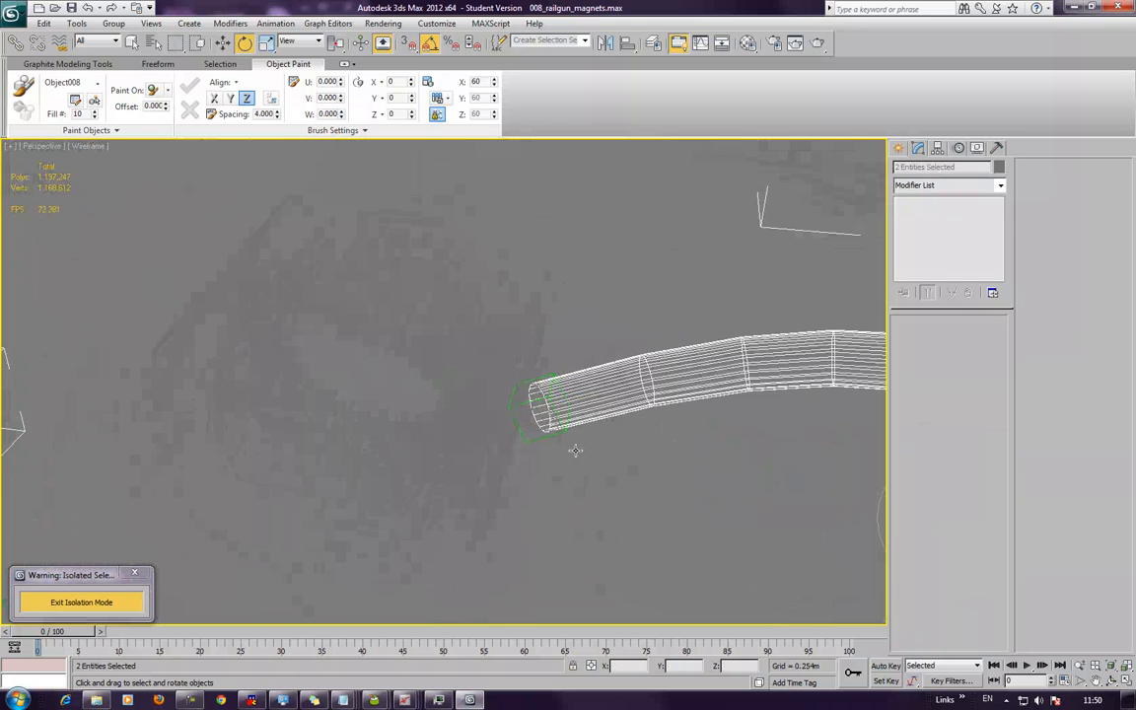
ctrl+click(555, 434)
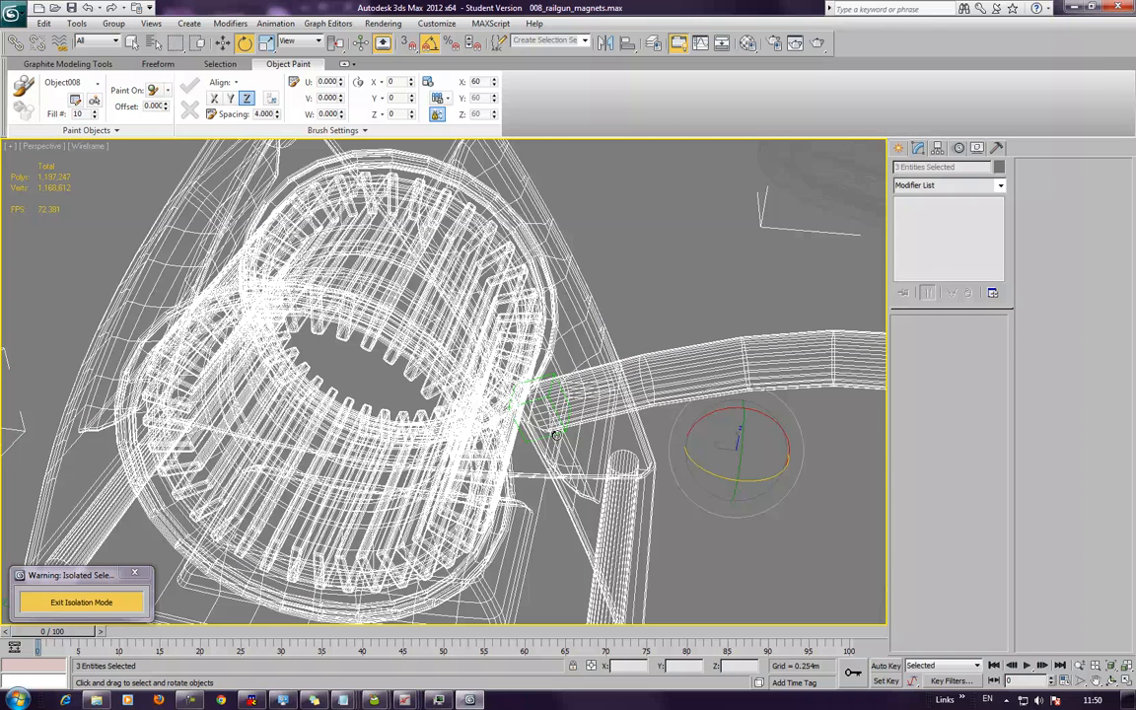
alt+click(543, 438)
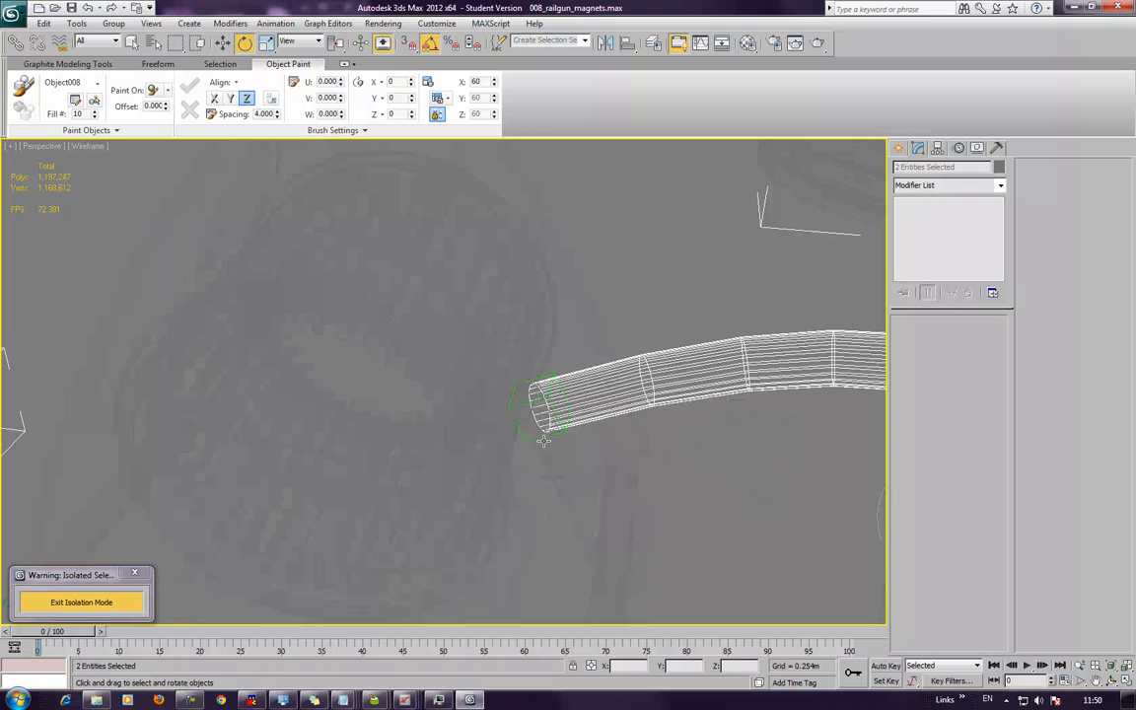
alt+middle_drag(545, 446, 537, 428)
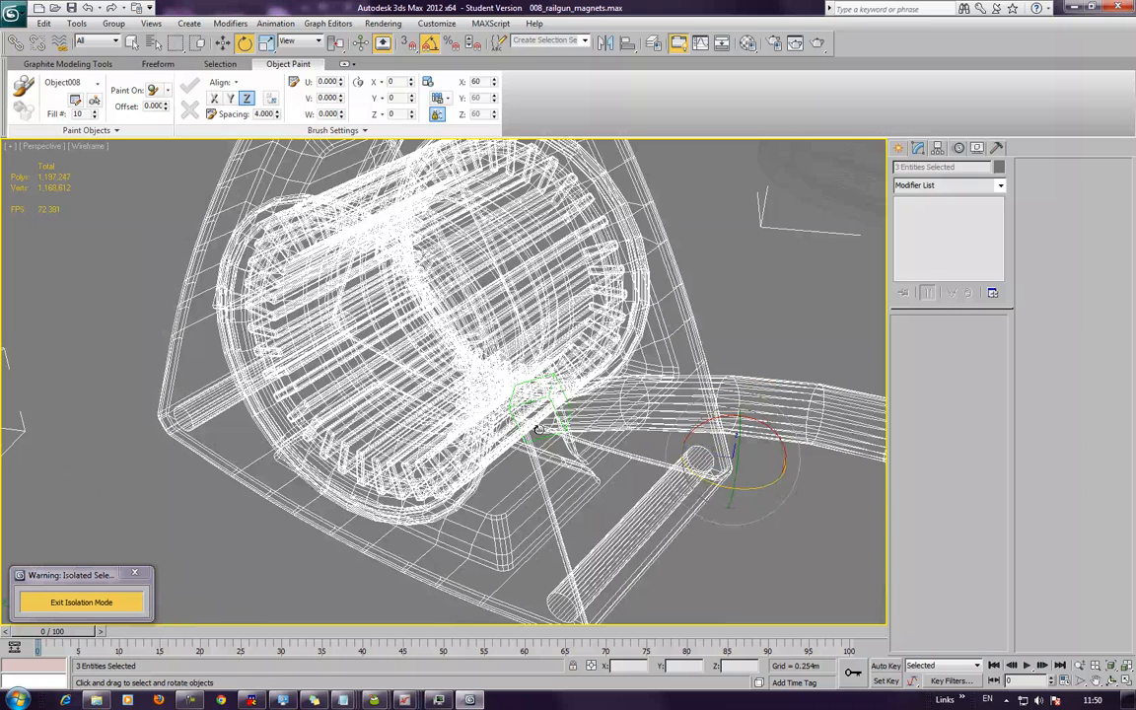
ctrl+click(507, 418)
alt+click(470, 407)
alt+middle_drag(521, 430, 79, 389)
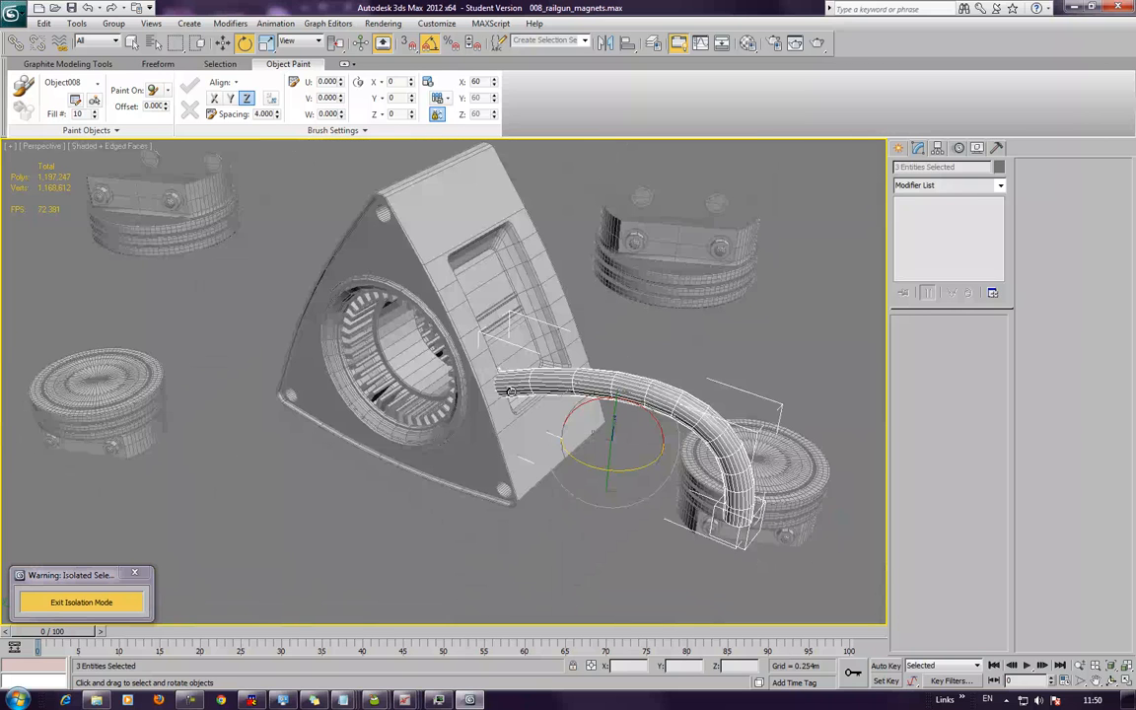
alt+middle_drag(512, 389, 590, 380)
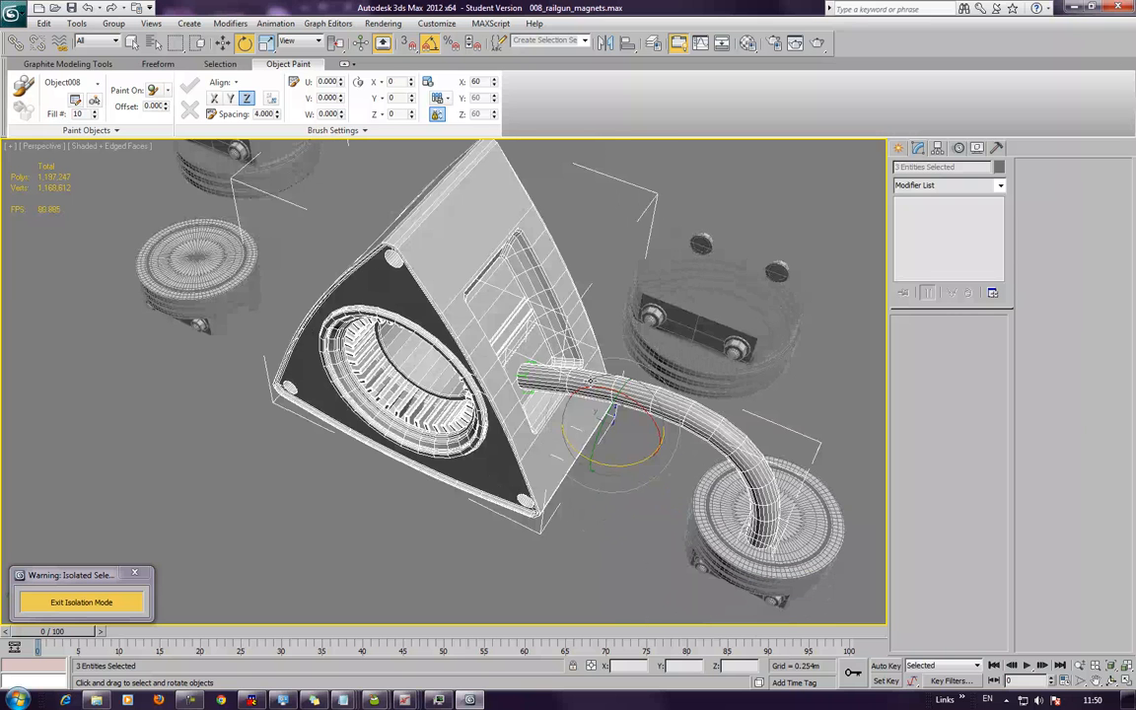
click(498, 513)
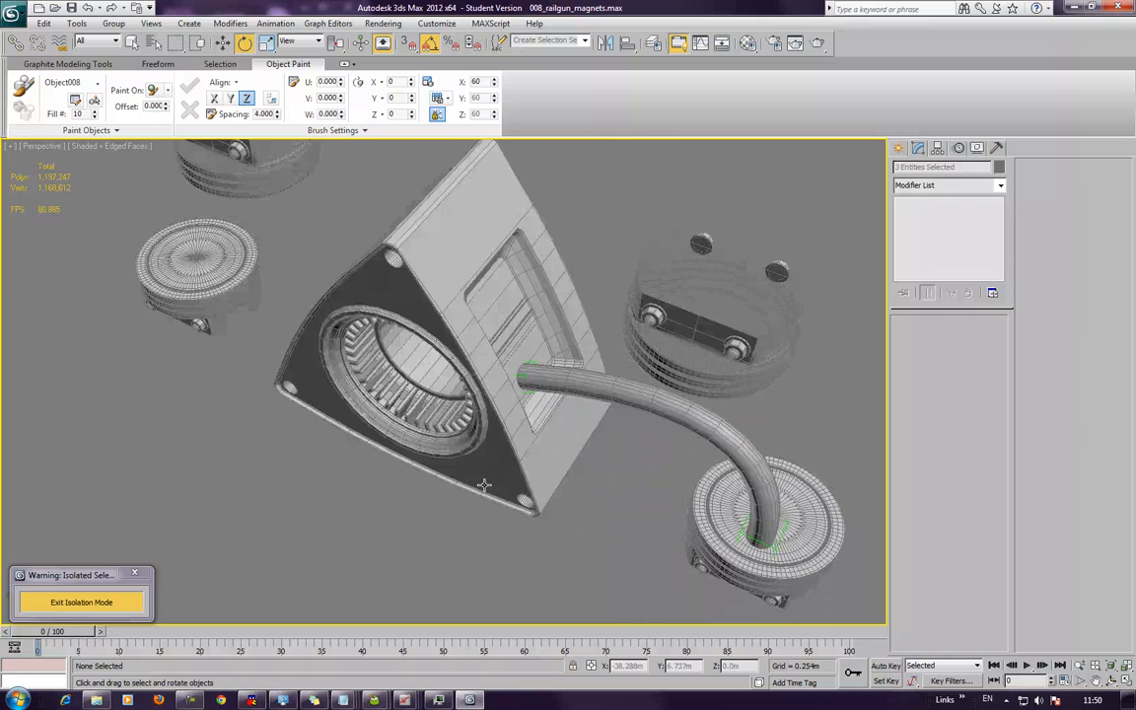
Select the hose with its upper and lower dummies and make one copy of the set alongside it along the X axis
click(519, 377)
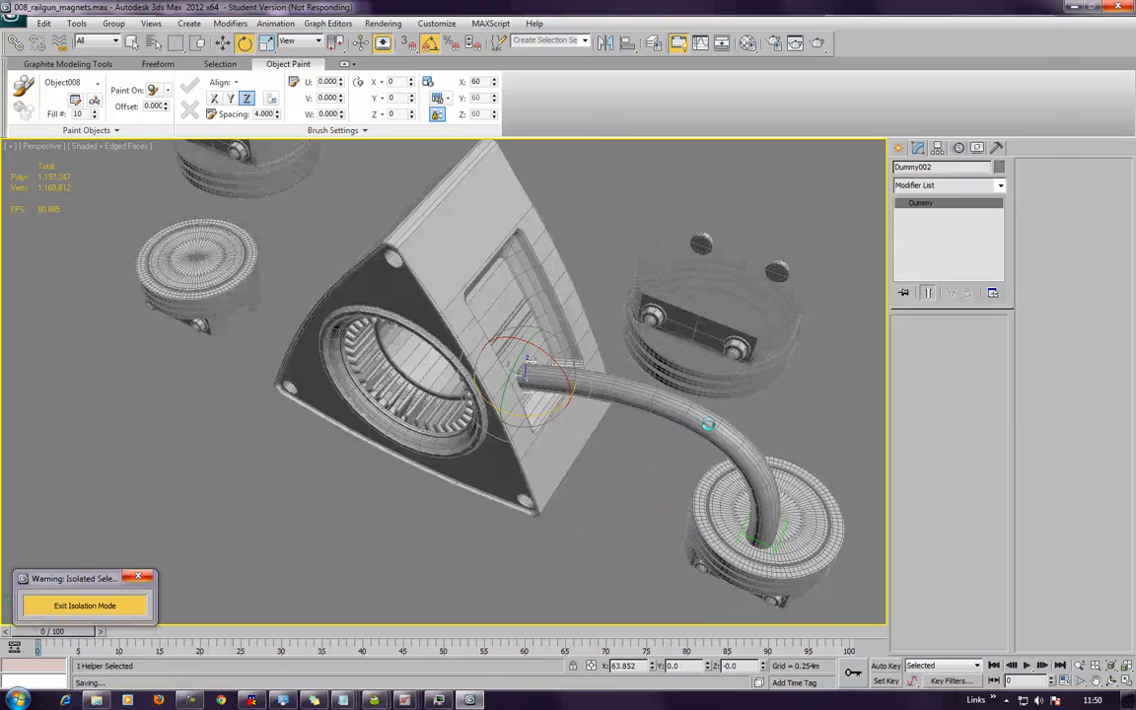
ctrl+click(717, 426)
alt+middle_drag(717, 462, 829, 460)
ctrl+click(840, 463)
alt+middle_drag(749, 398, 514, 421)
key(w)
mouse_move(514, 434)
shift+mouse_down()
mouse_move(562, 449)
mouse_move(537, 424)
shift+mouse_up()
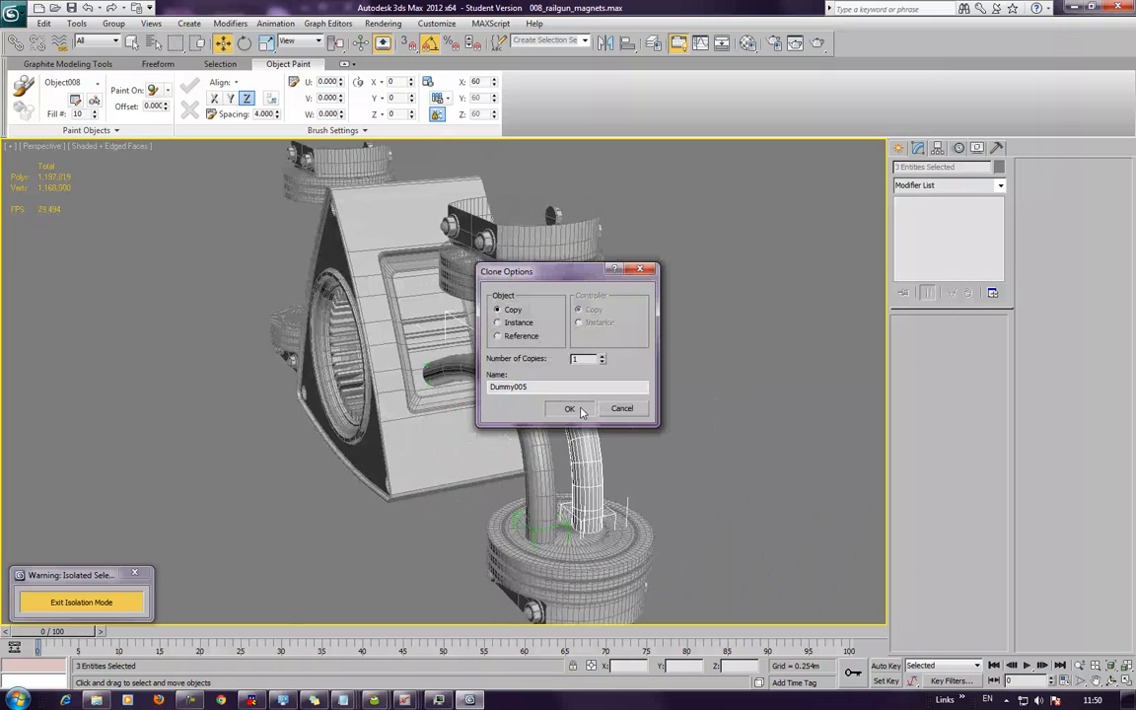
click(570, 408)
Move the copied hose and its dummies about -0.038 m along X, closer to the original hose
click(697, 412)
mouse_move(696, 412)
alt+middle_down()
mouse_move(680, 436)
mouse_move(633, 418)
mouse_move(663, 428)
alt+middle_up()
key(ctrl+z)
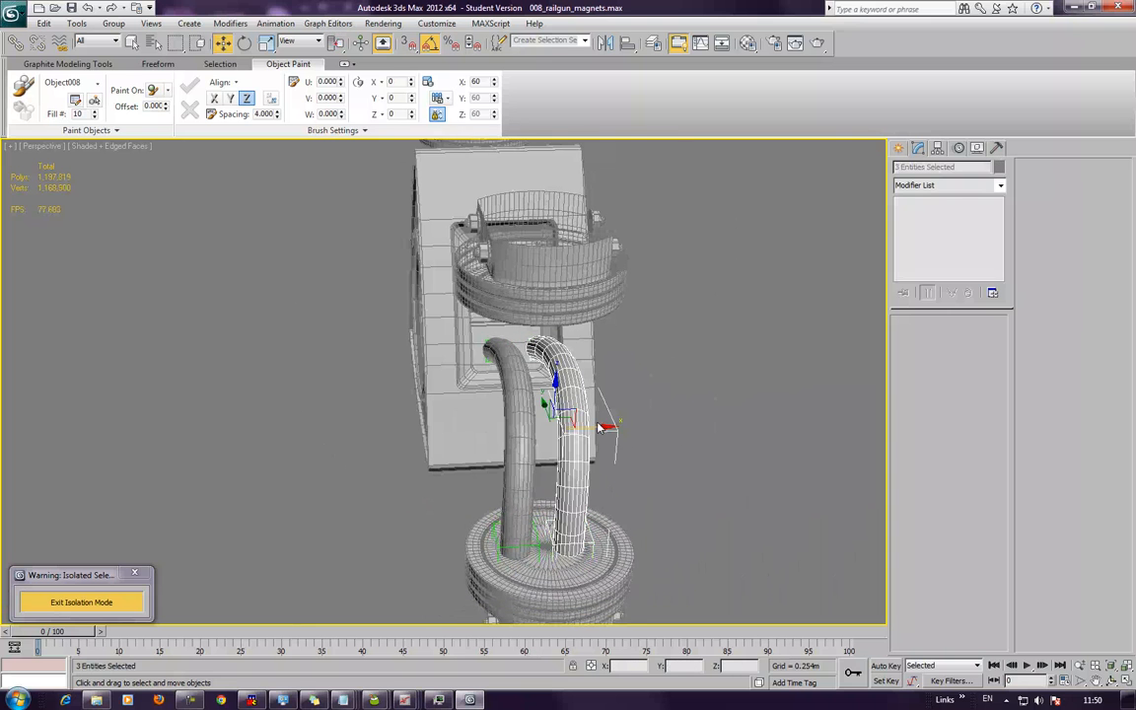
drag(608, 426, 594, 428)
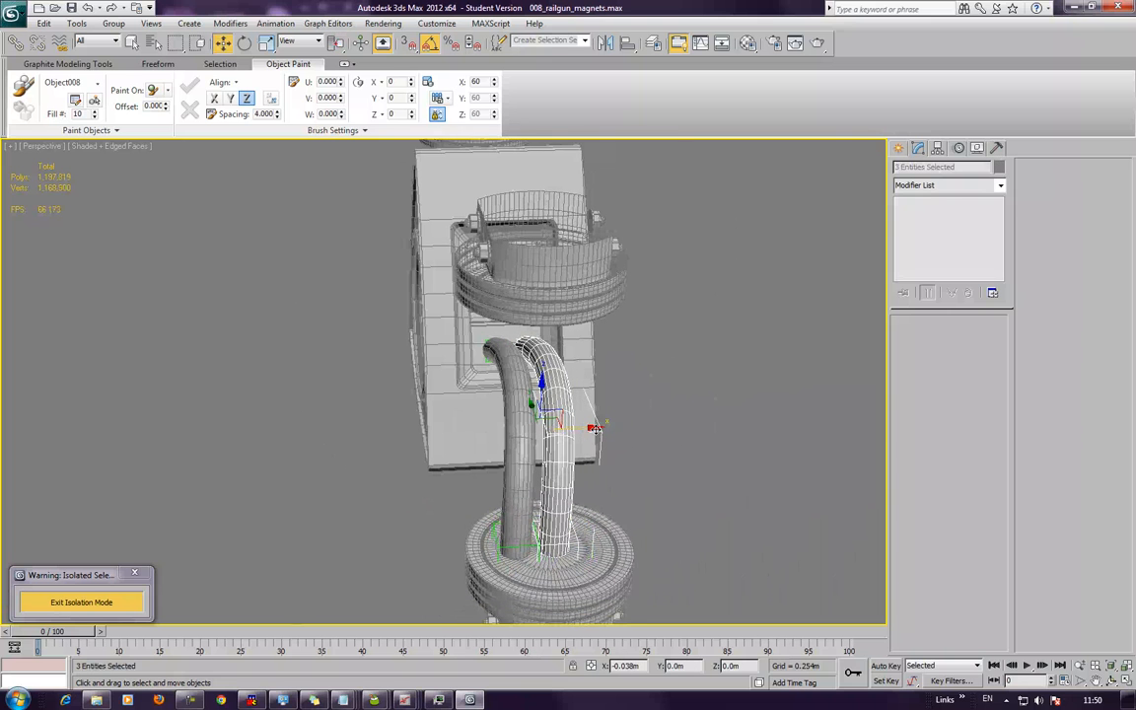
middle_drag(649, 448, 620, 430)
click(649, 440)
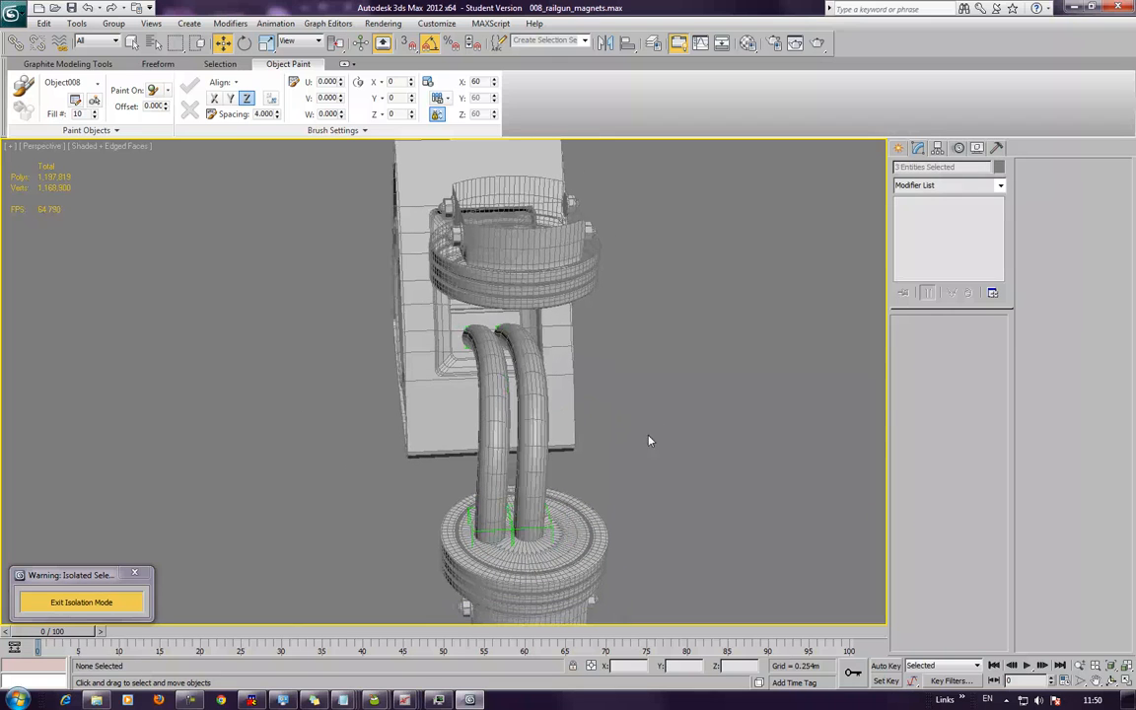
Move the copied hose's lower dummy along X on the magnet's face, away from the original hose's end
click(552, 528)
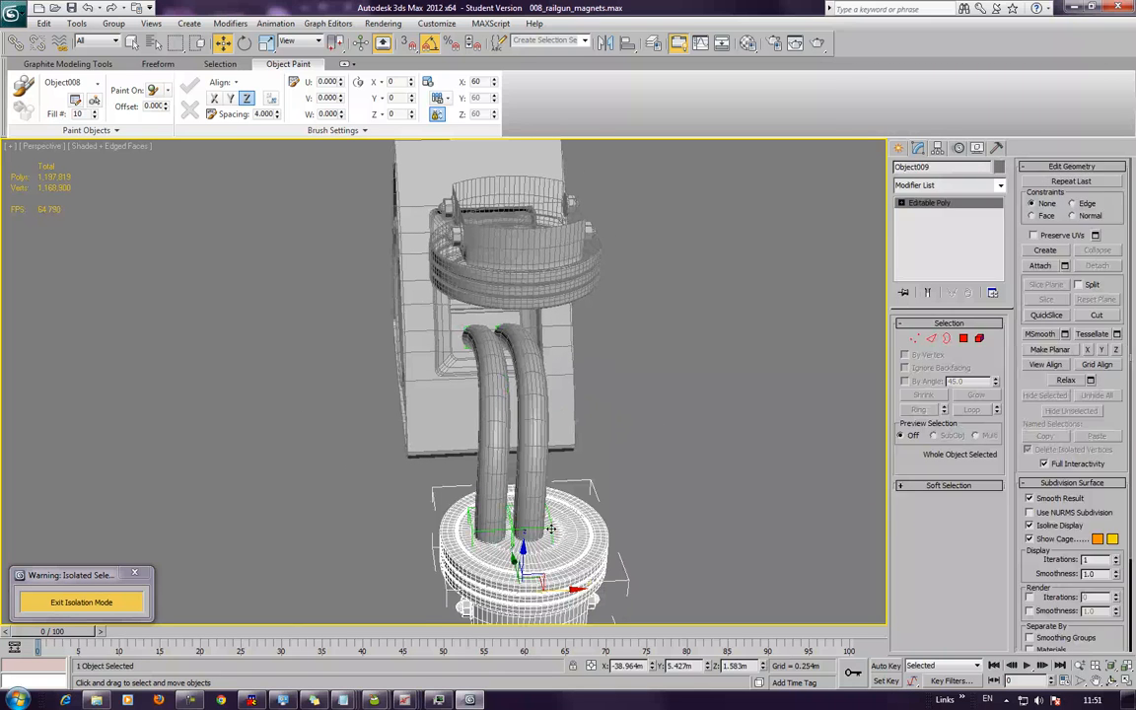
click(551, 529)
drag(571, 532, 604, 529)
click(654, 463)
alt+middle_drag(646, 462, 683, 438)
middle_drag(589, 433, 624, 464)
middle_drag(441, 403, 469, 430)
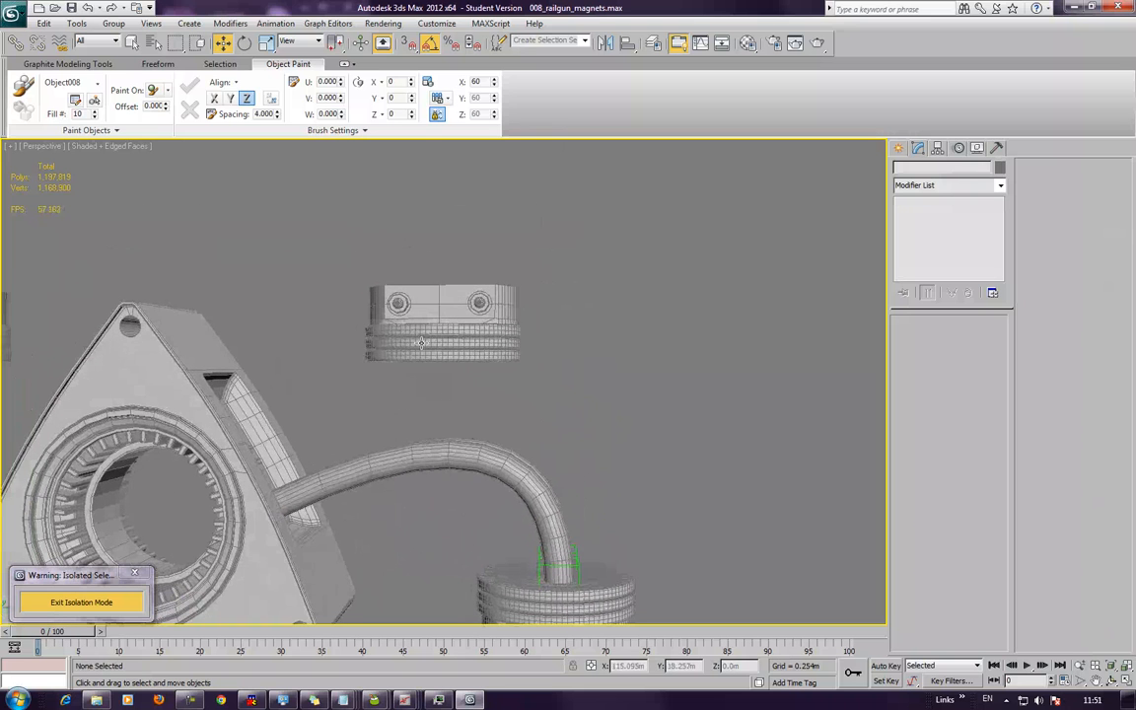
Select the original hose, Hose001, and set its top tension to 10
click(337, 467)
alt+middle_drag(336, 468, 383, 441)
middle_drag(769, 526, 778, 462)
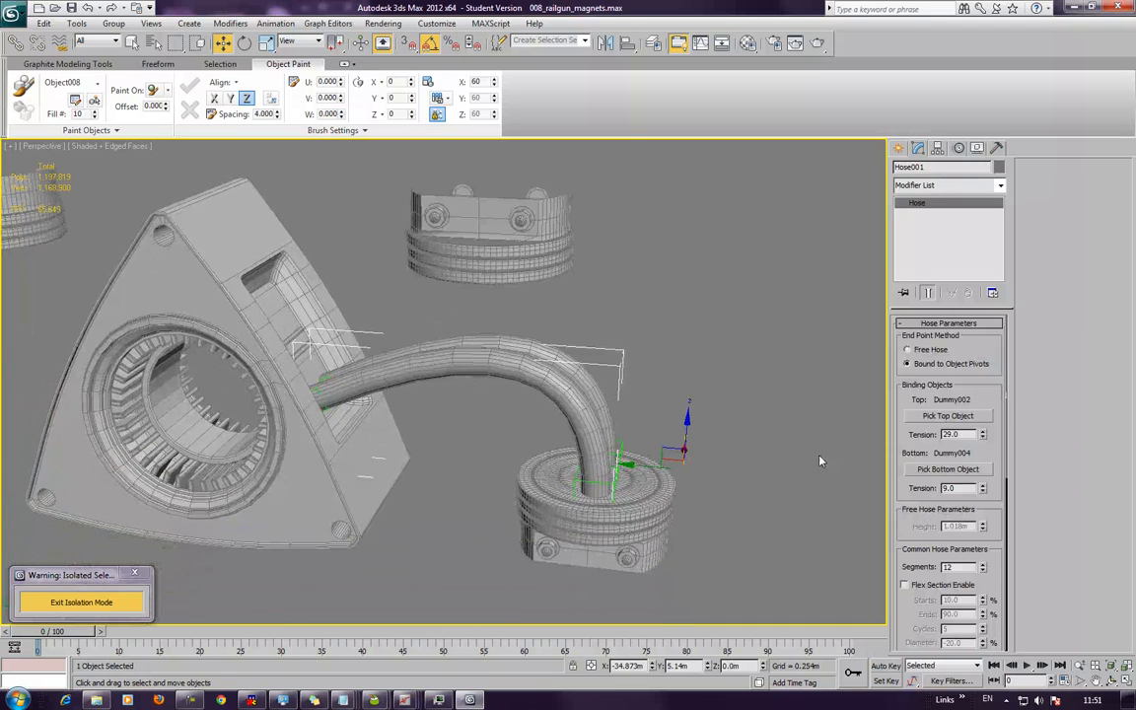
drag(984, 440, 968, 421)
key(ctrl+z)
alt+middle_drag(815, 424, 784, 419)
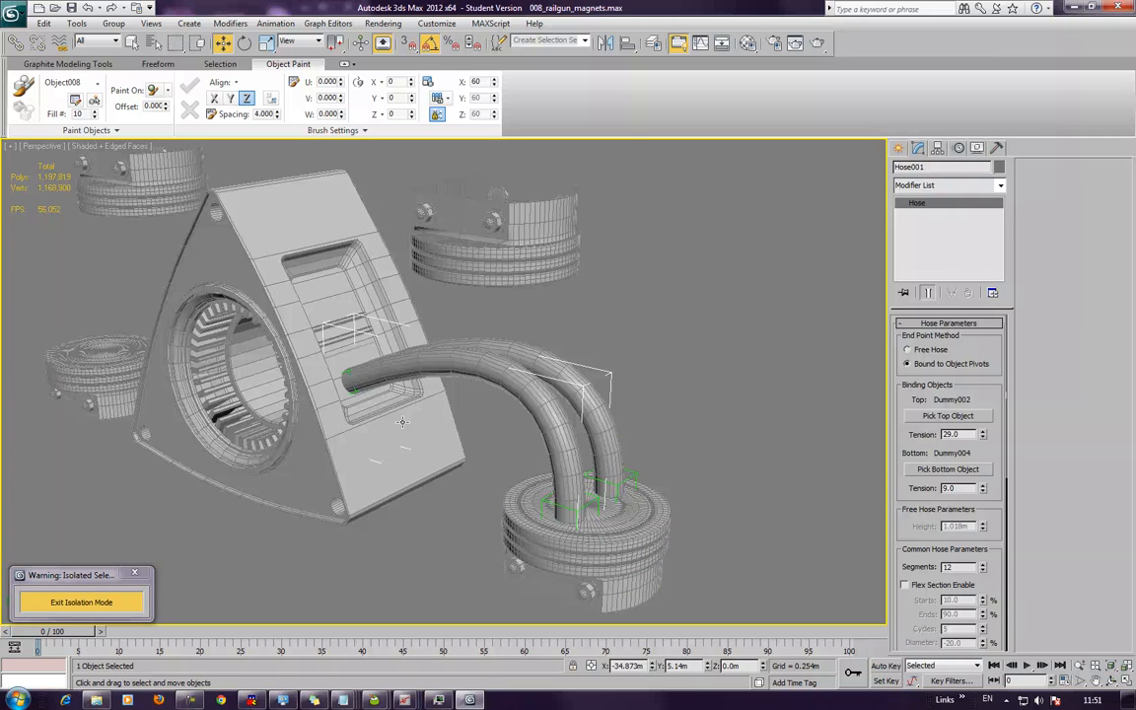
click(963, 438)
text(10)
key(Tab)
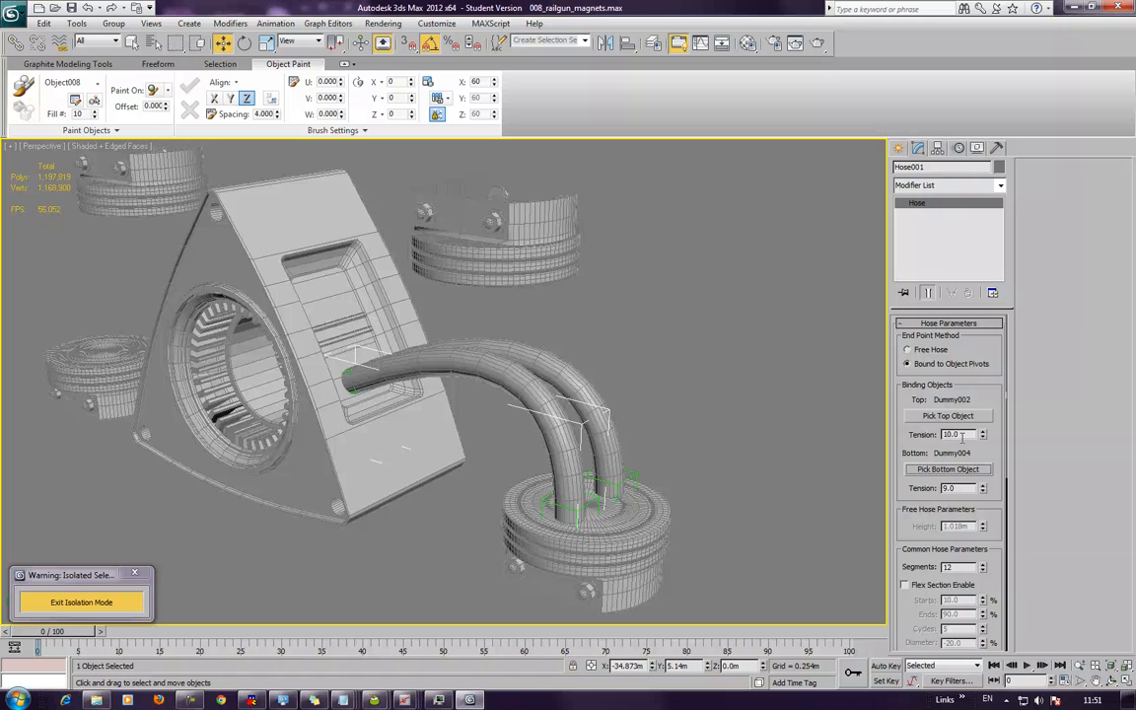
Examine how the two hoses curve between the housing recess and the magnet, checking each hose's selection
click(465, 544)
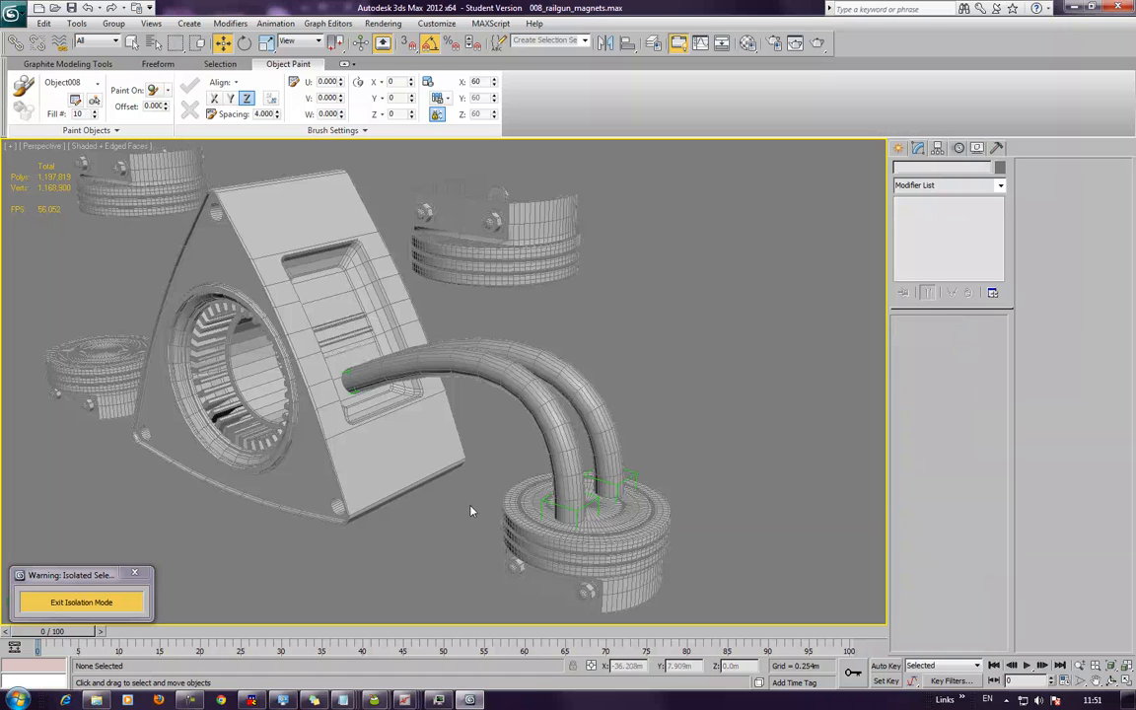
key(F3)
key(F3)
click(588, 390)
click(531, 417)
click(443, 375)
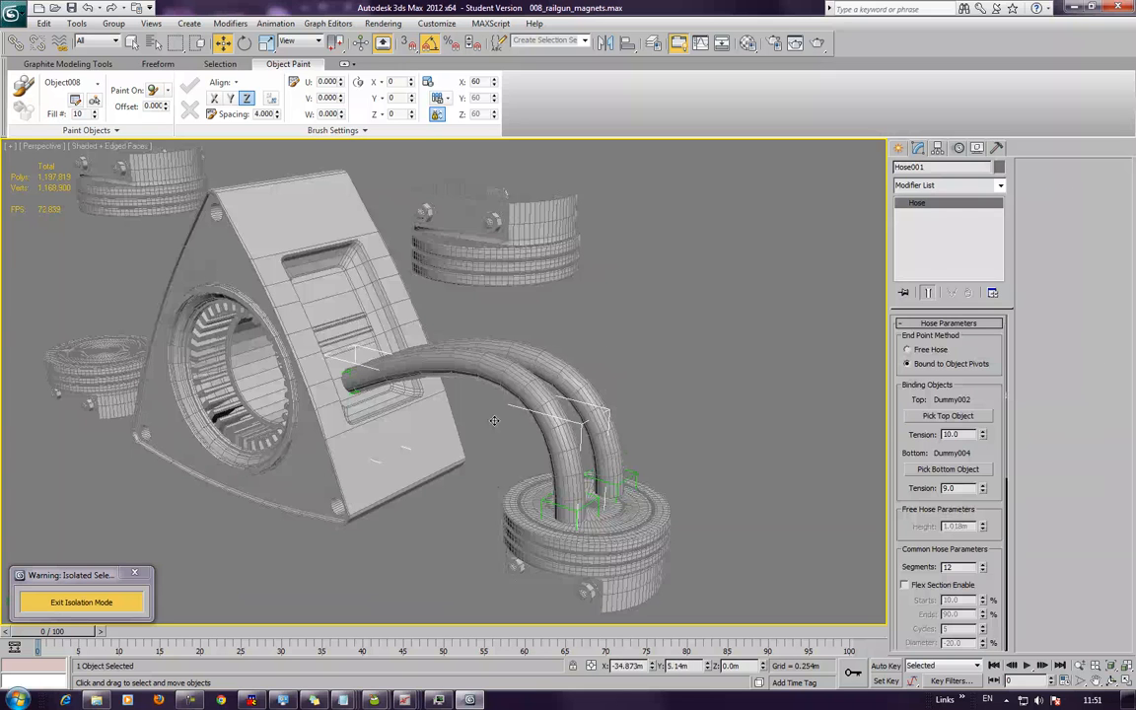
mouse_move(472, 426)
alt+middle_down()
mouse_move(488, 427)
mouse_move(478, 420)
alt+middle_up()
click(477, 420)
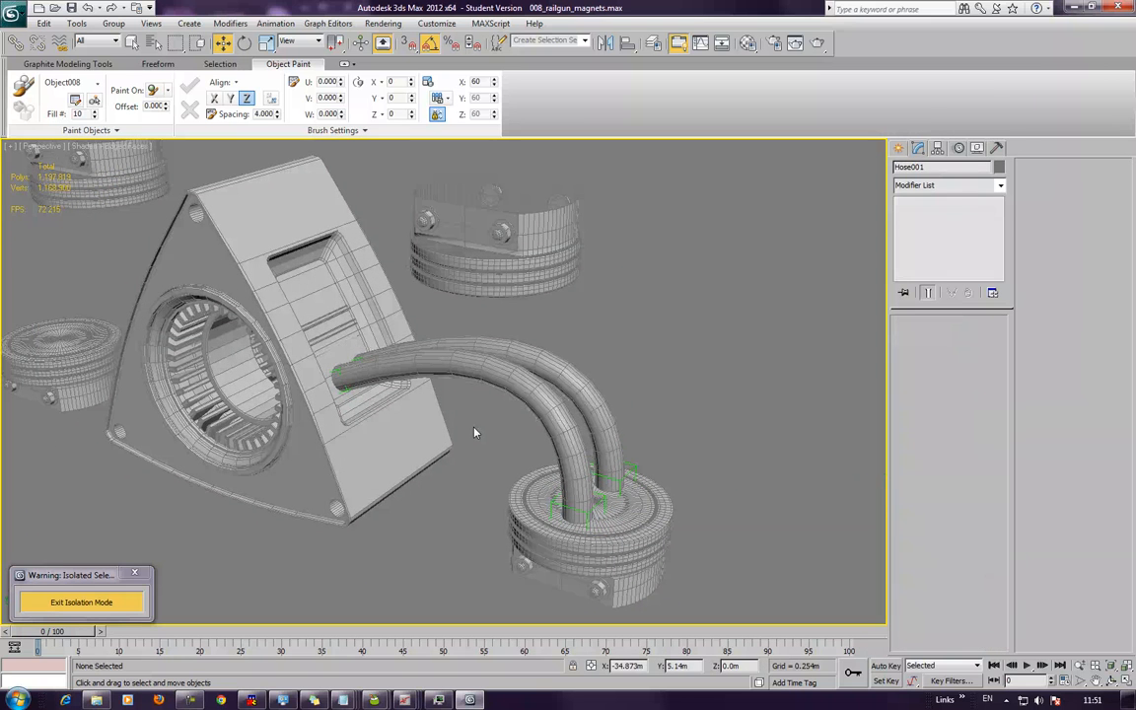
click(463, 367)
click(632, 350)
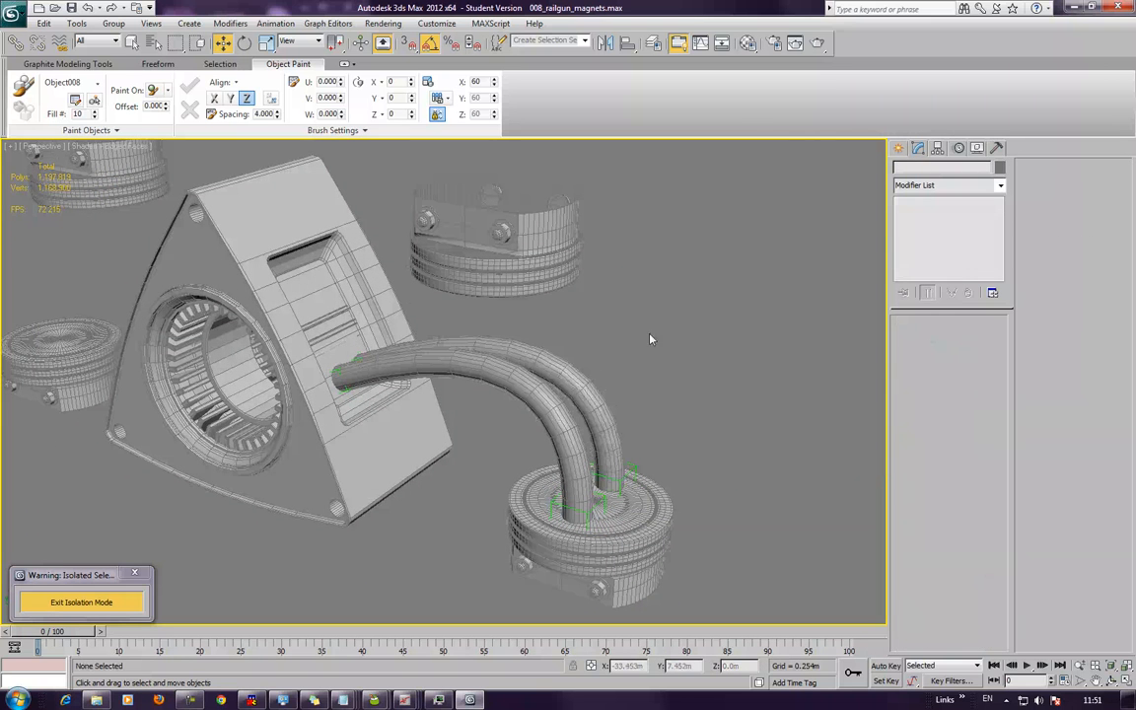
alt+middle_drag(493, 370, 462, 379)
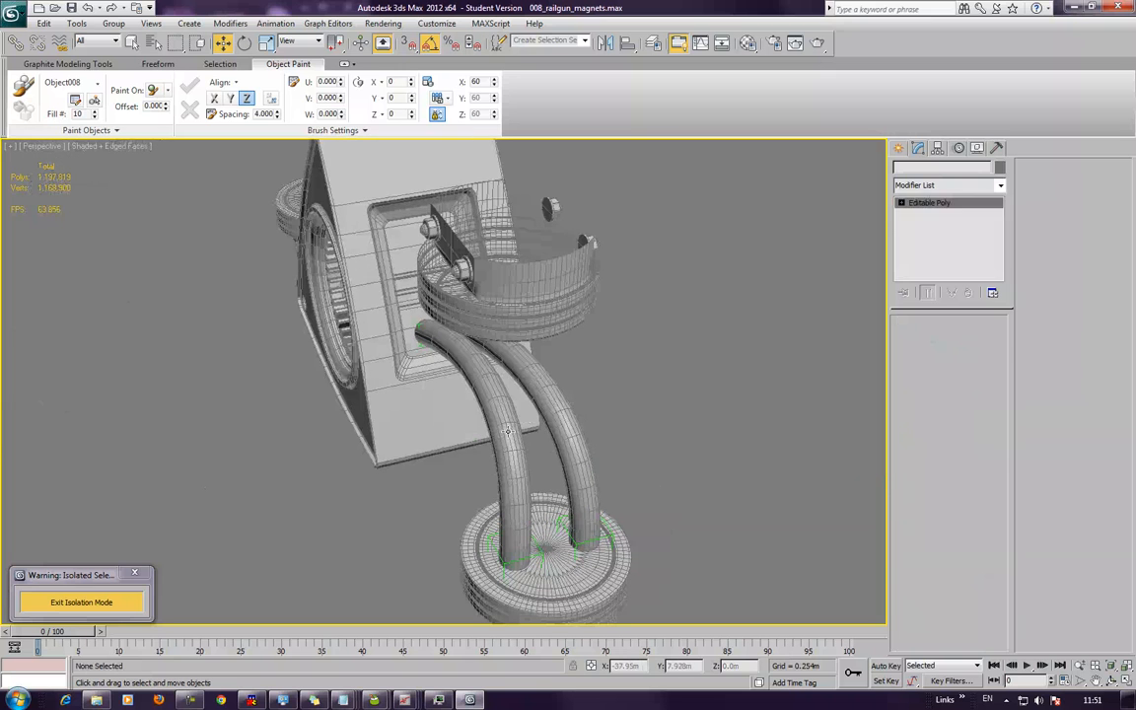
Try to convert the original hose, Hose001, to an editable poly
click(497, 448)
click(507, 459)
alt+middle_drag(507, 459, 572, 450)
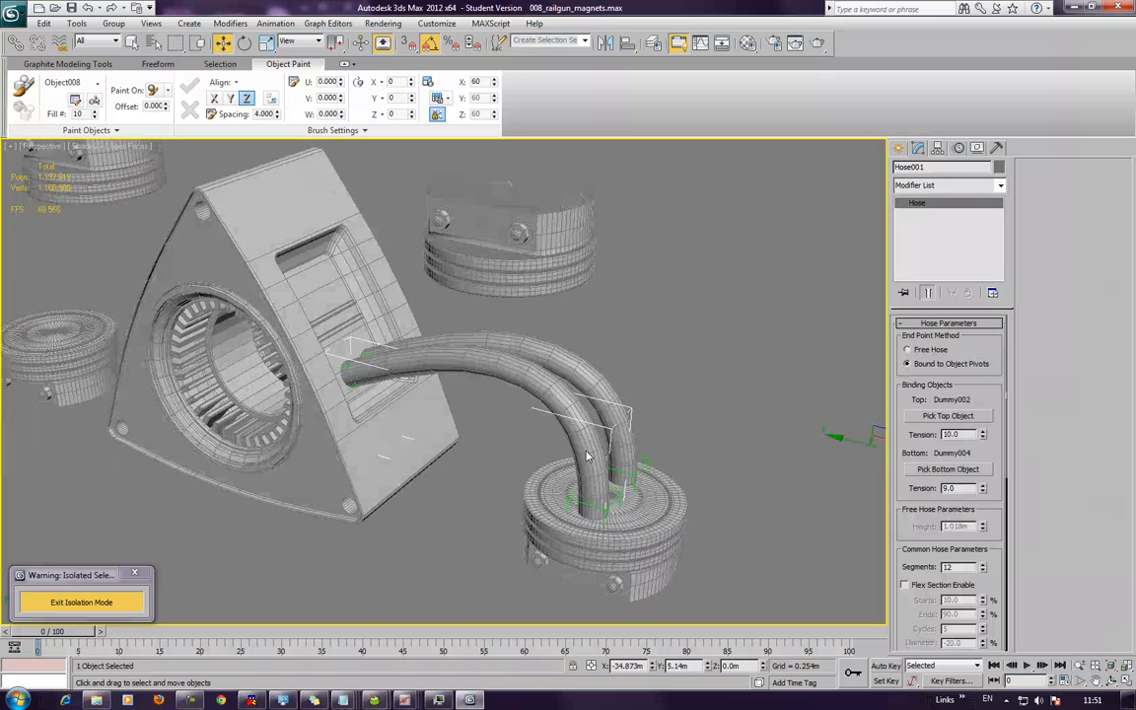
right_click(576, 448)
mouse_move(617, 573)
click(723, 586)
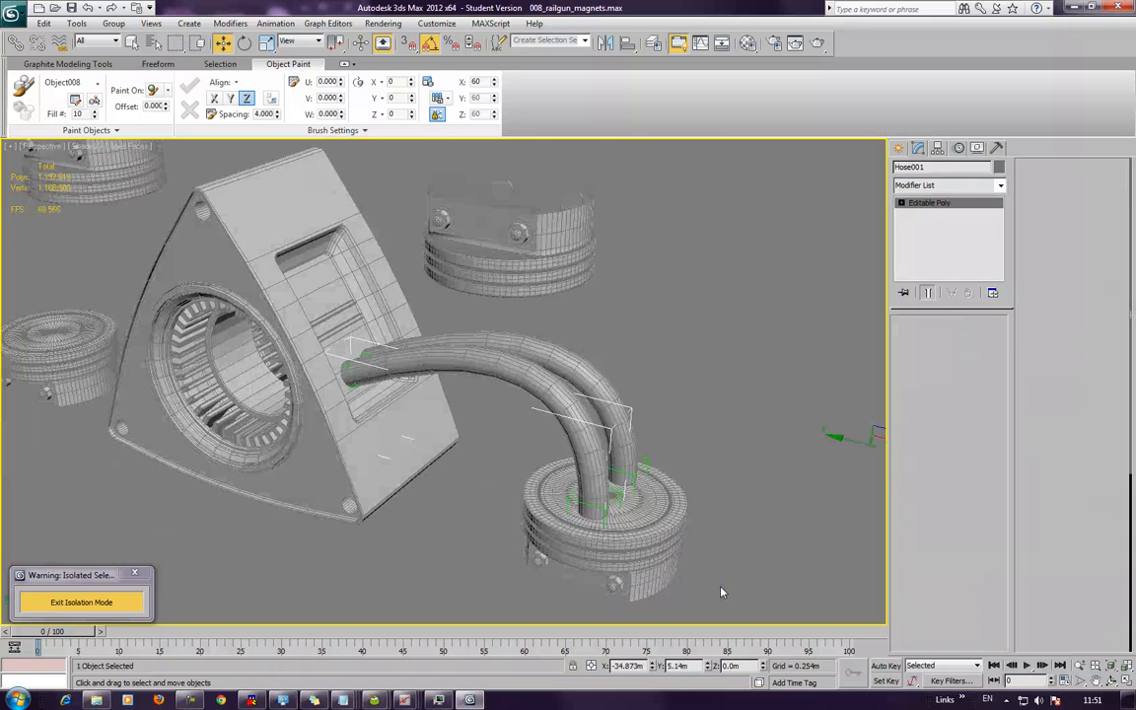
mouse_move(730, 482)
alt+middle_down()
mouse_move(772, 455)
mouse_move(722, 476)
alt+middle_up()
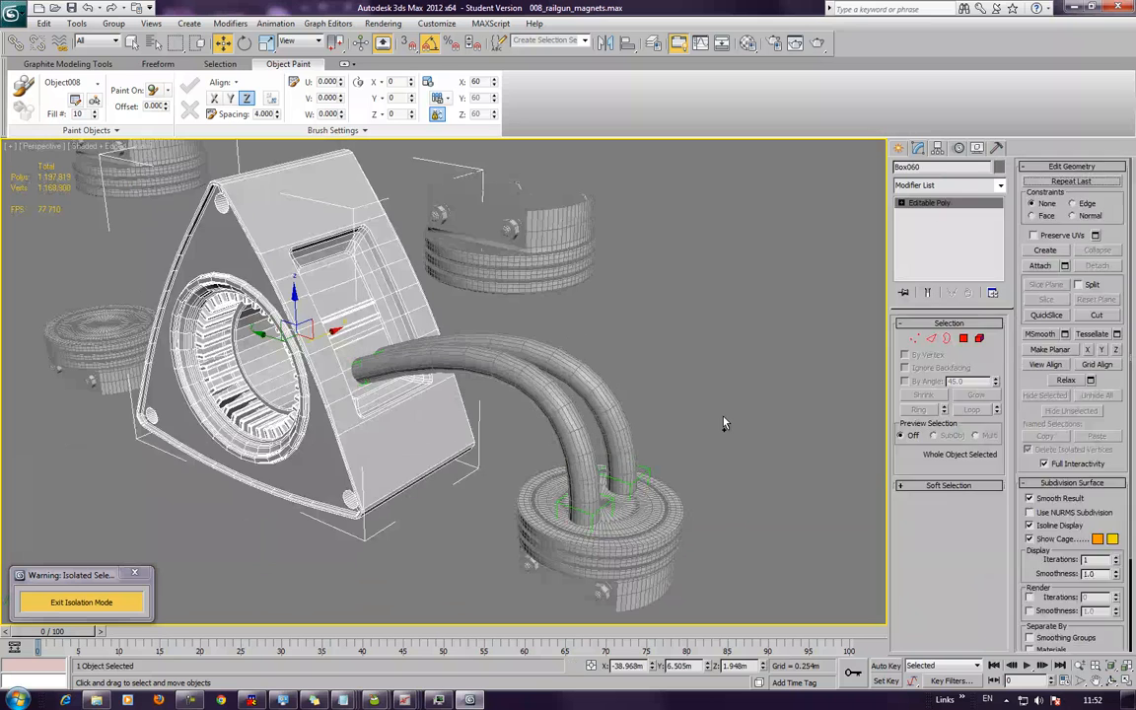
click(723, 423)
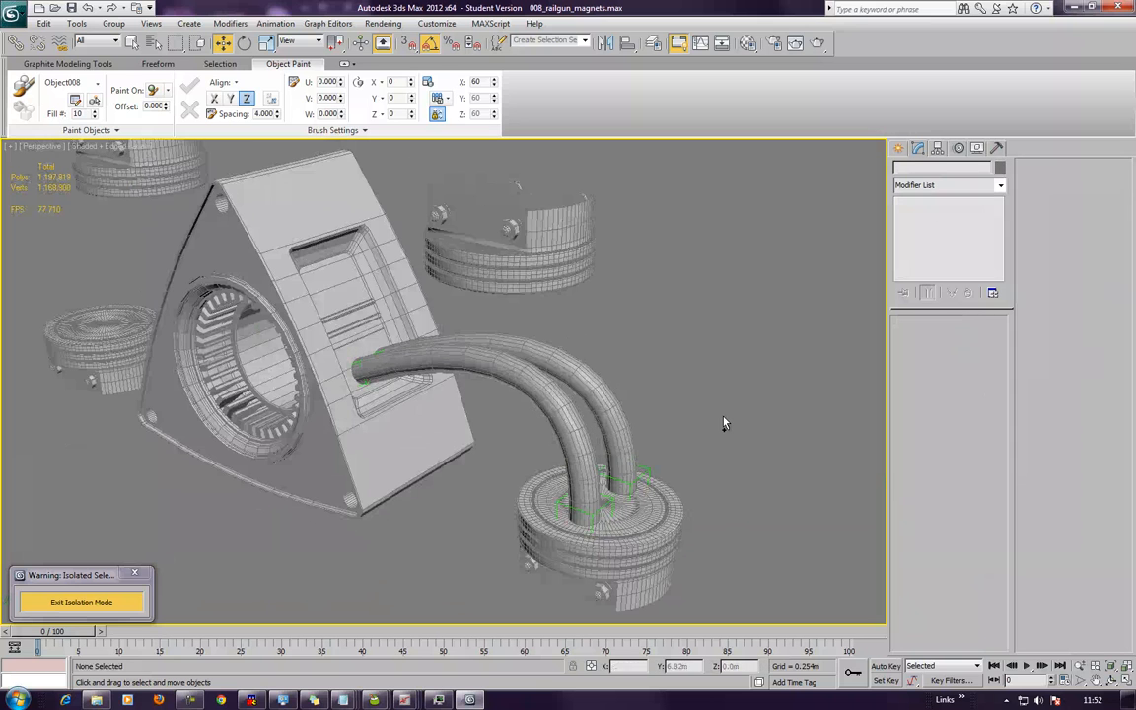
Delete the original hose, Hose001, together with its end helpers Dummy002 and Dummy004
click(547, 454)
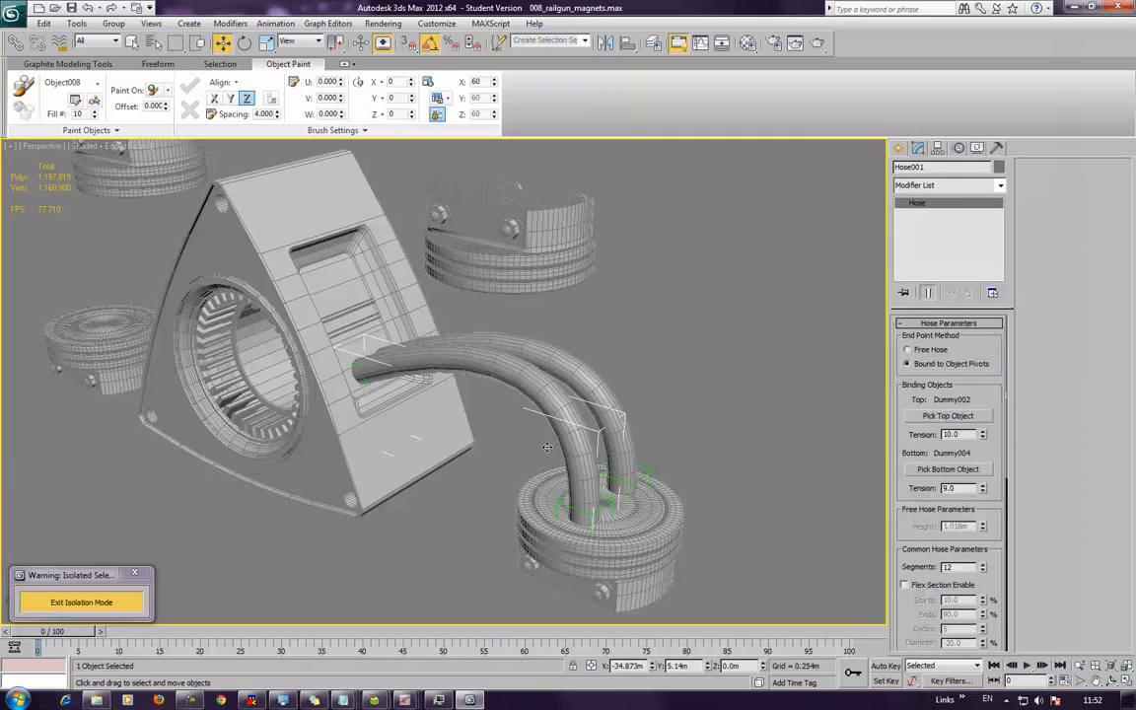
key(Delete)
alt+middle_drag(462, 458, 480, 472)
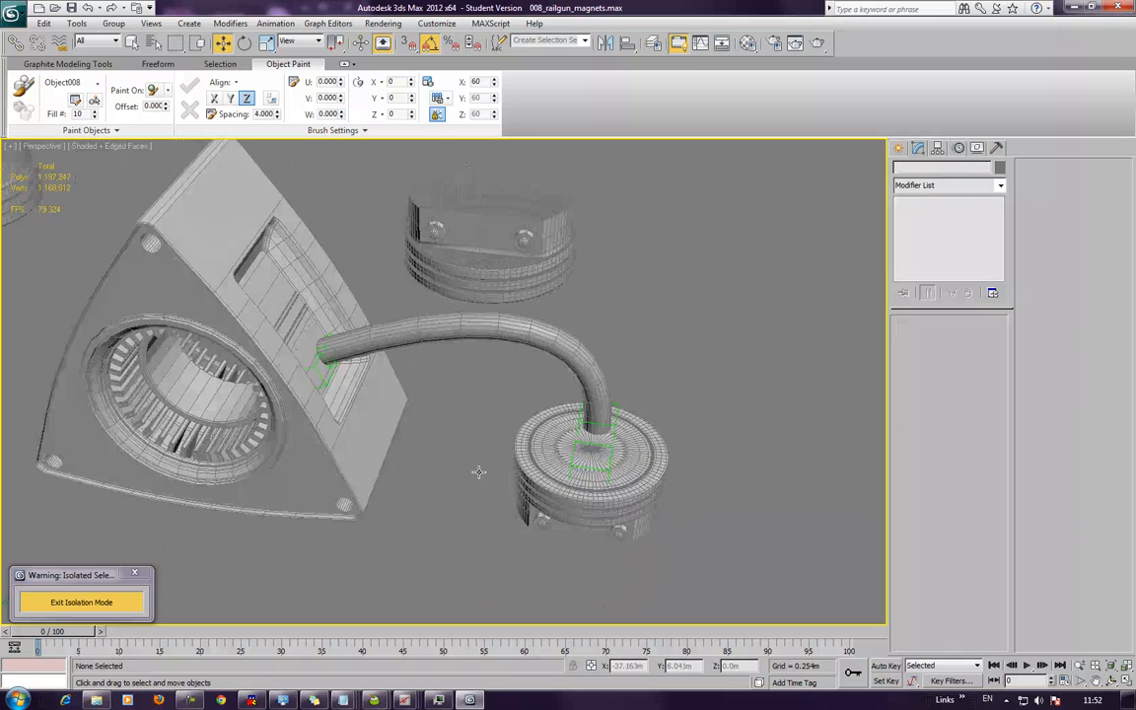
click(324, 378)
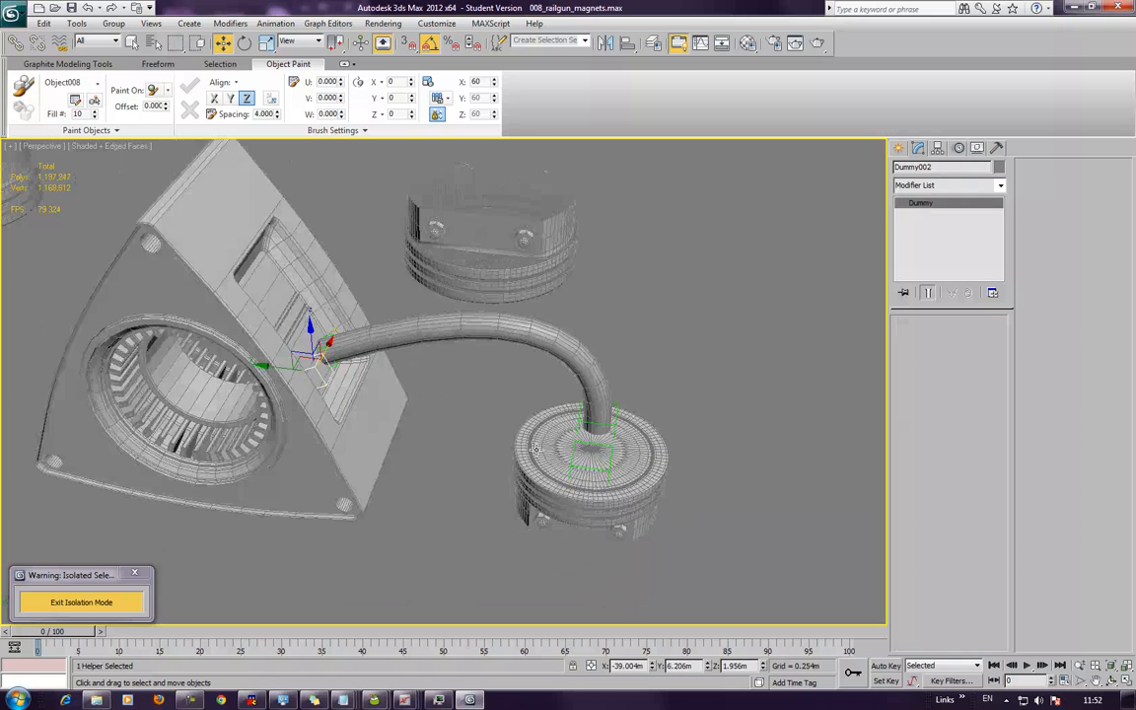
key(Delete)
alt+middle_drag(556, 443, 497, 405)
click(582, 483)
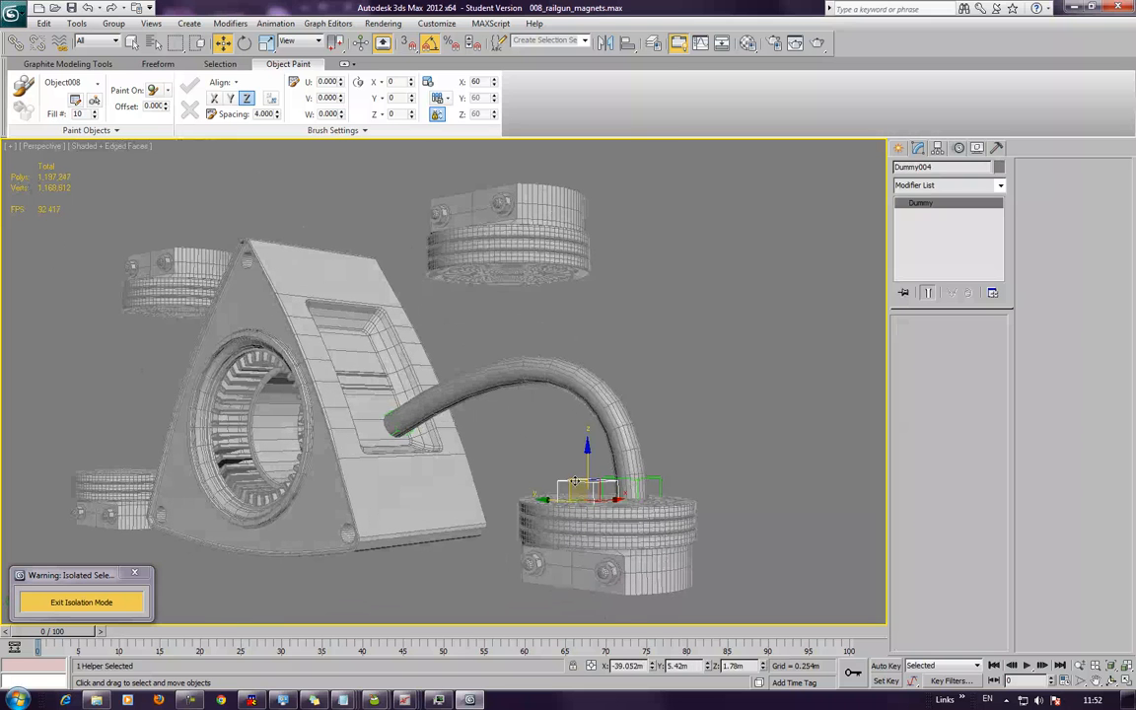
key(Delete)
Duplicate the remaining hose and its two end dummies as one copy, placed alongside it across the recess and magnet
drag(591, 457, 676, 490)
middle_drag(535, 424, 634, 482)
scroll(499, 424, down, 5)
scroll(499, 424, up, 10)
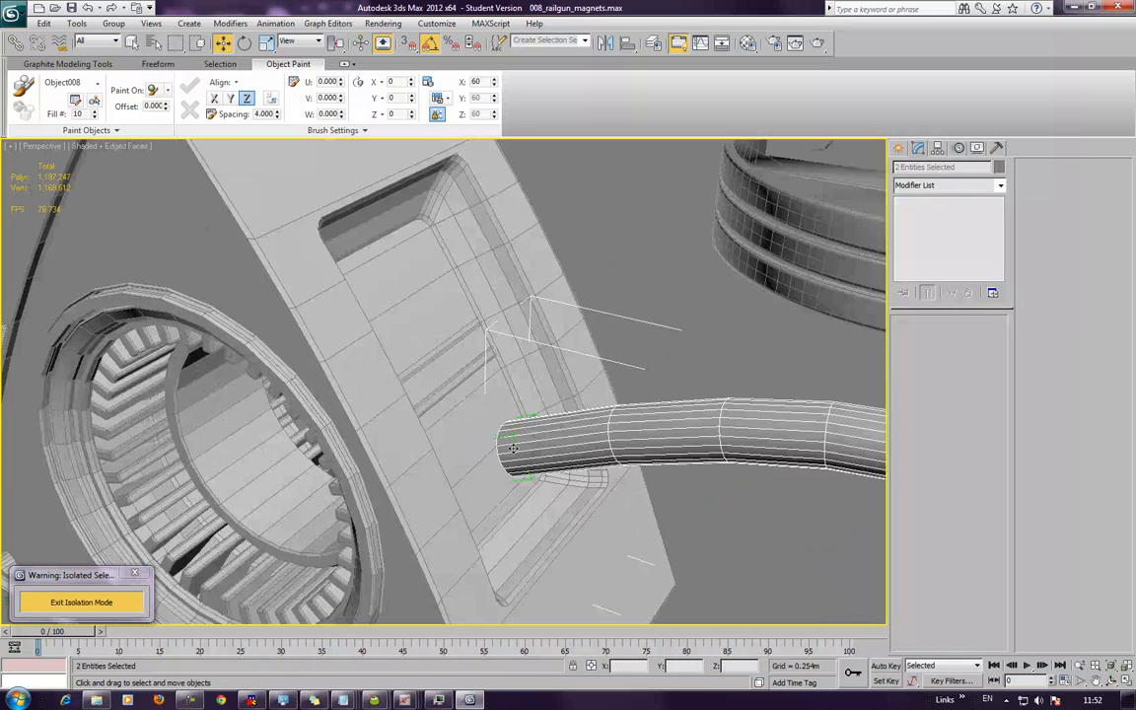
scroll(517, 443, down, 8)
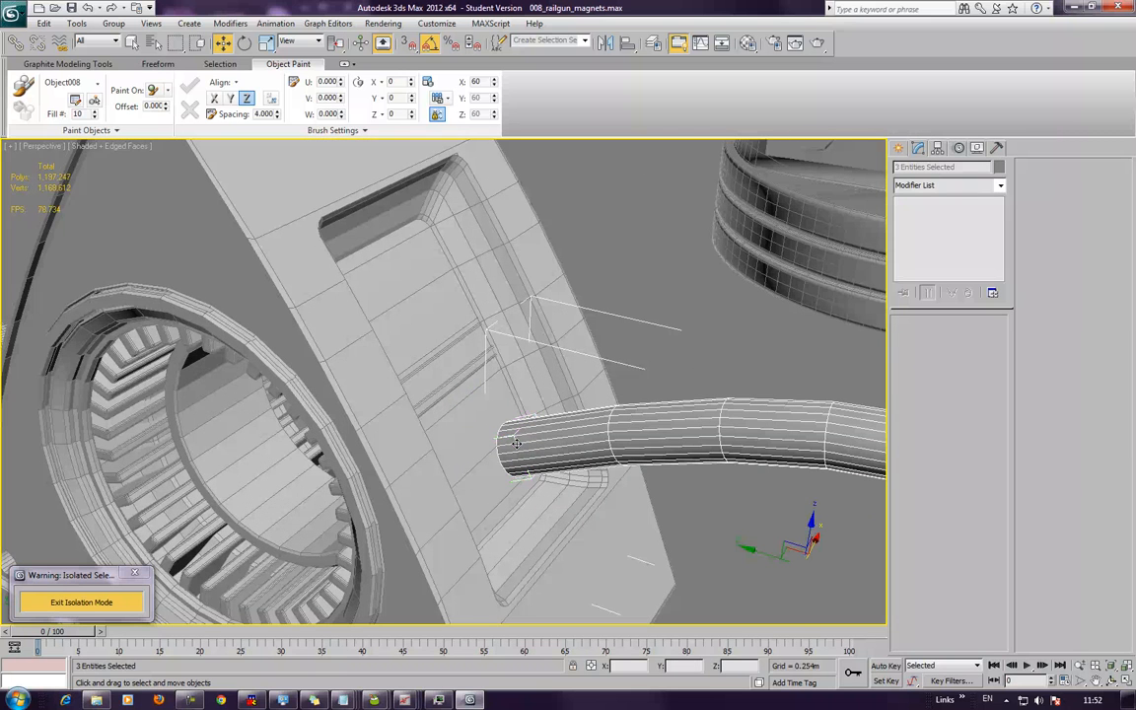
alt+middle_drag(517, 443, 557, 474)
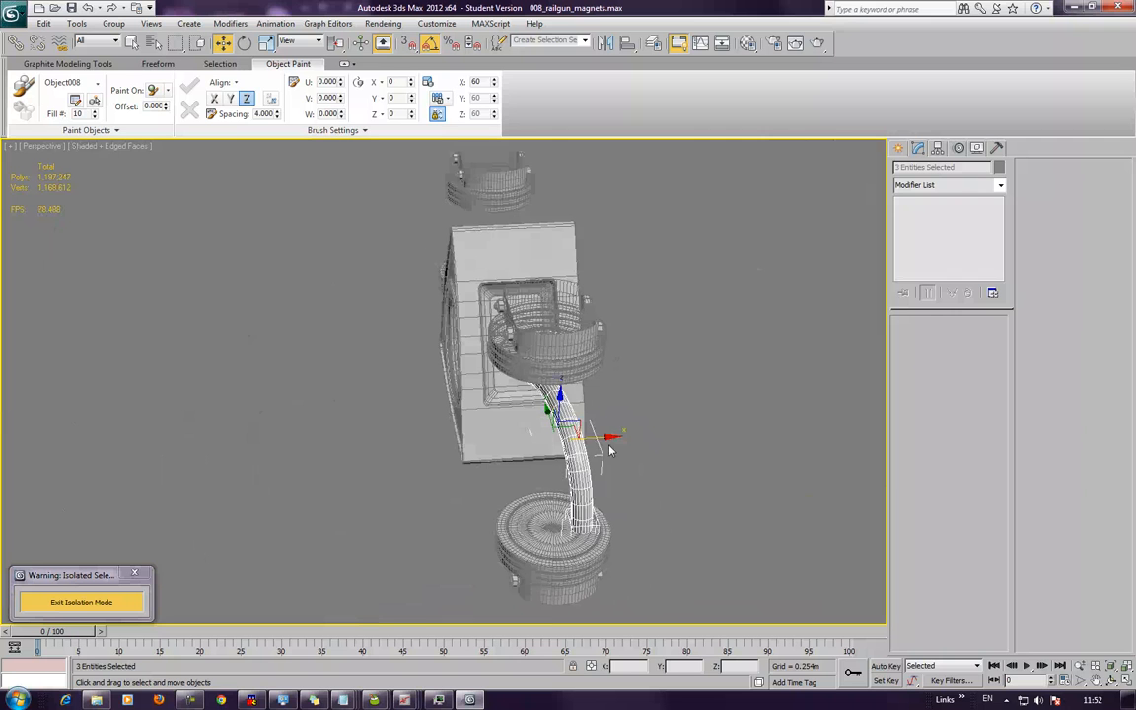
shift+drag(608, 438, 578, 453)
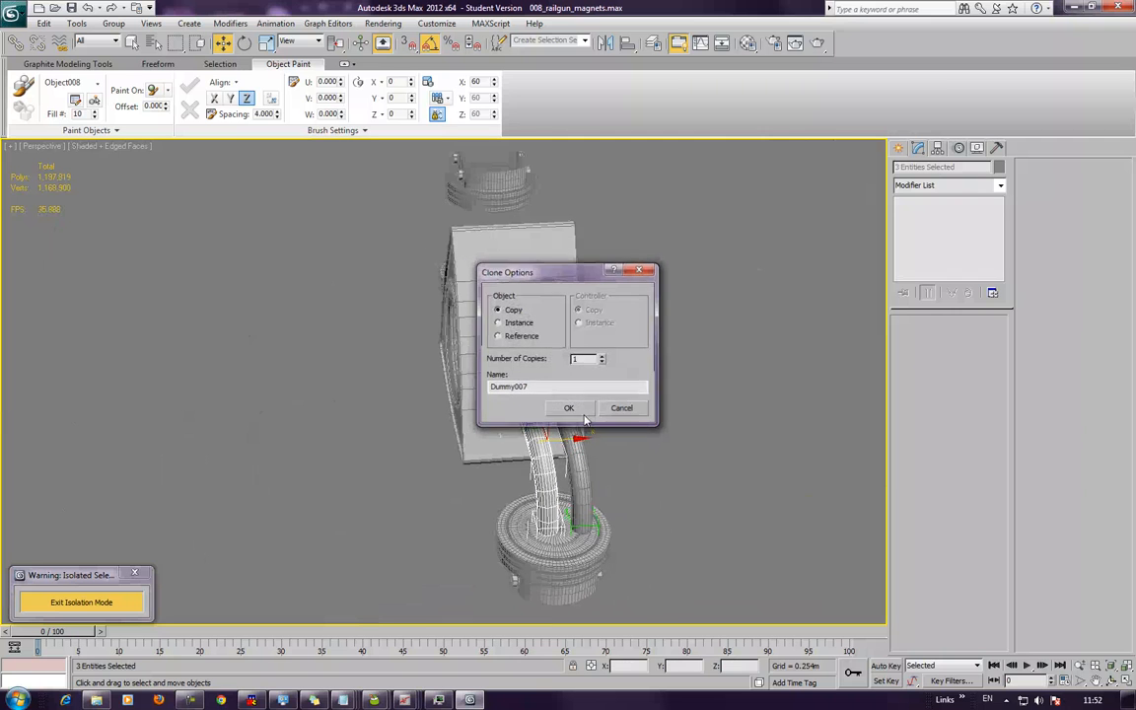
click(580, 408)
click(340, 482)
click(564, 524)
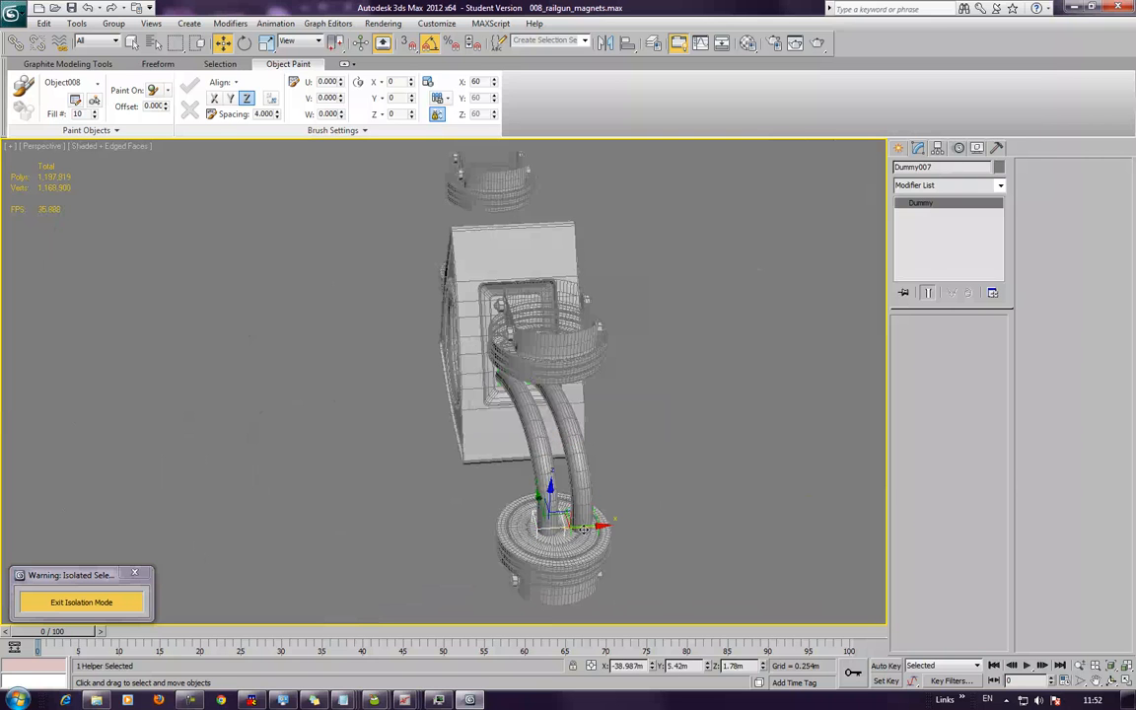
Select the copied hose, Hose003, and raise its segment count to 17
alt+middle_drag(386, 444, 421, 301)
scroll(515, 416, up, 5)
click(426, 322)
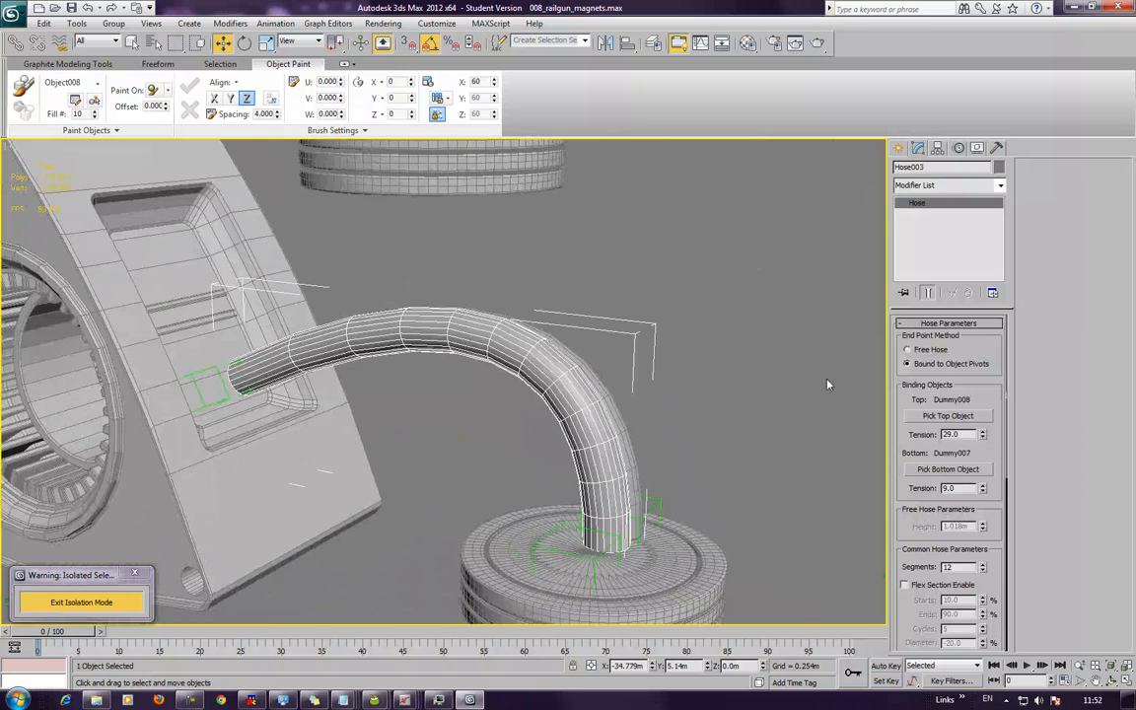
click(983, 565)
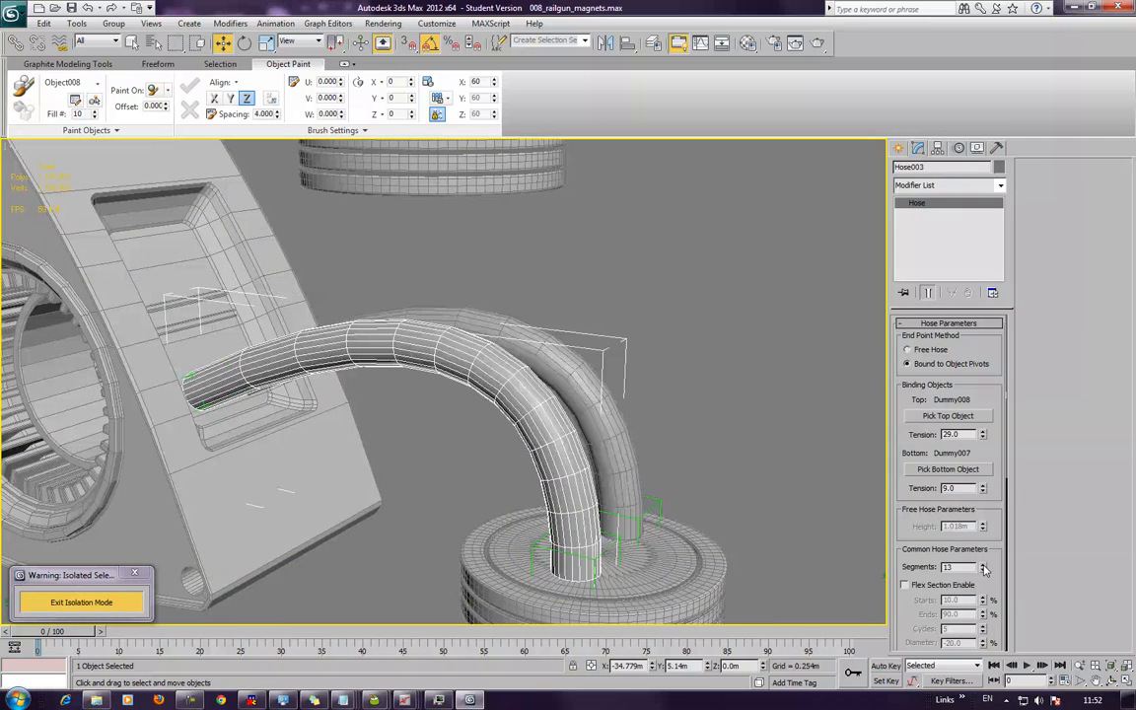
click(982, 565)
click(982, 565)
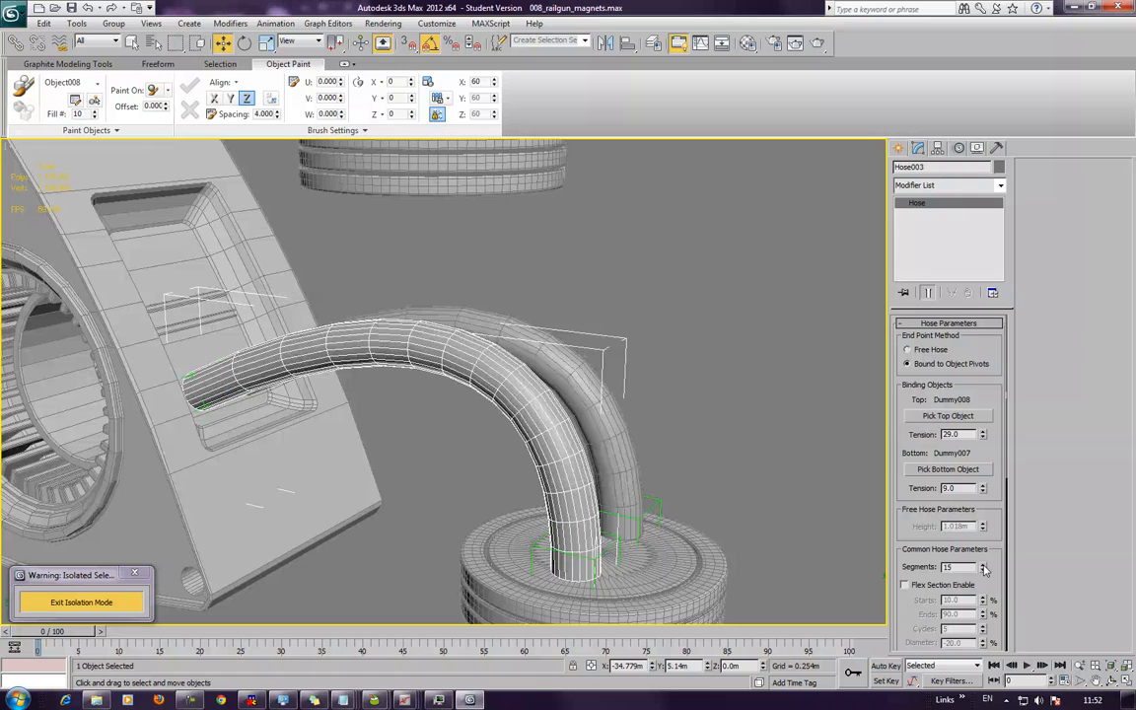
click(983, 565)
click(982, 565)
alt+middle_drag(646, 276, 641, 297)
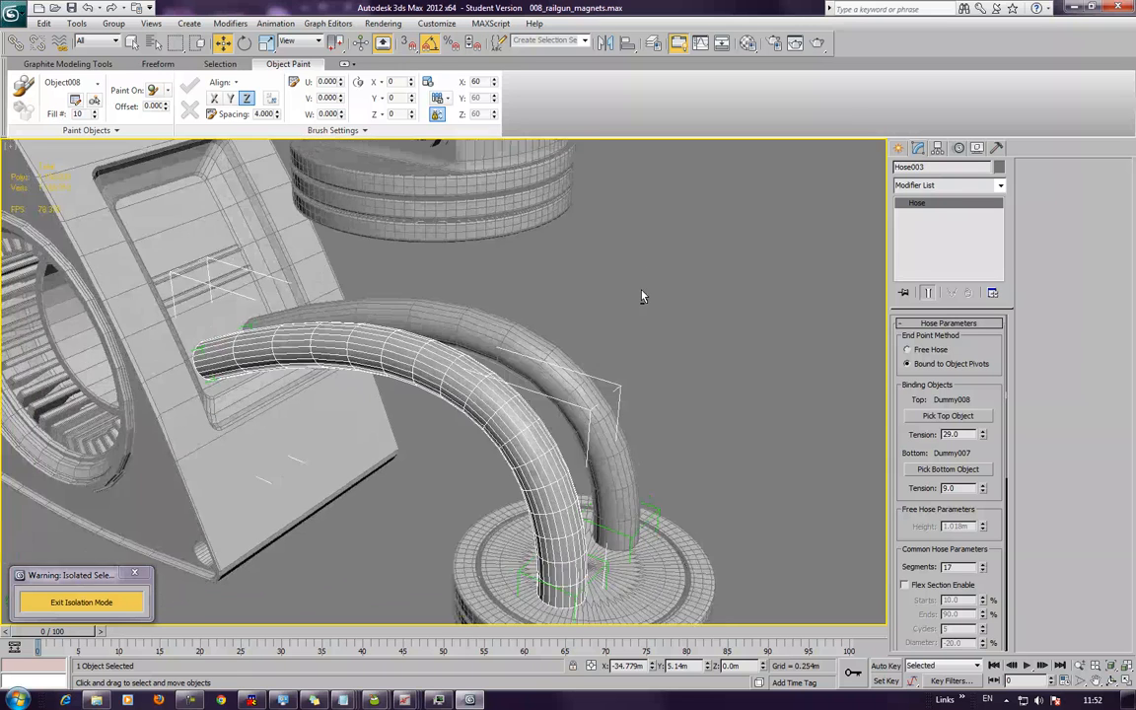
Compare the two hoses' segment counts and raise Hose002's segments to match Hose003's 17
click(584, 389)
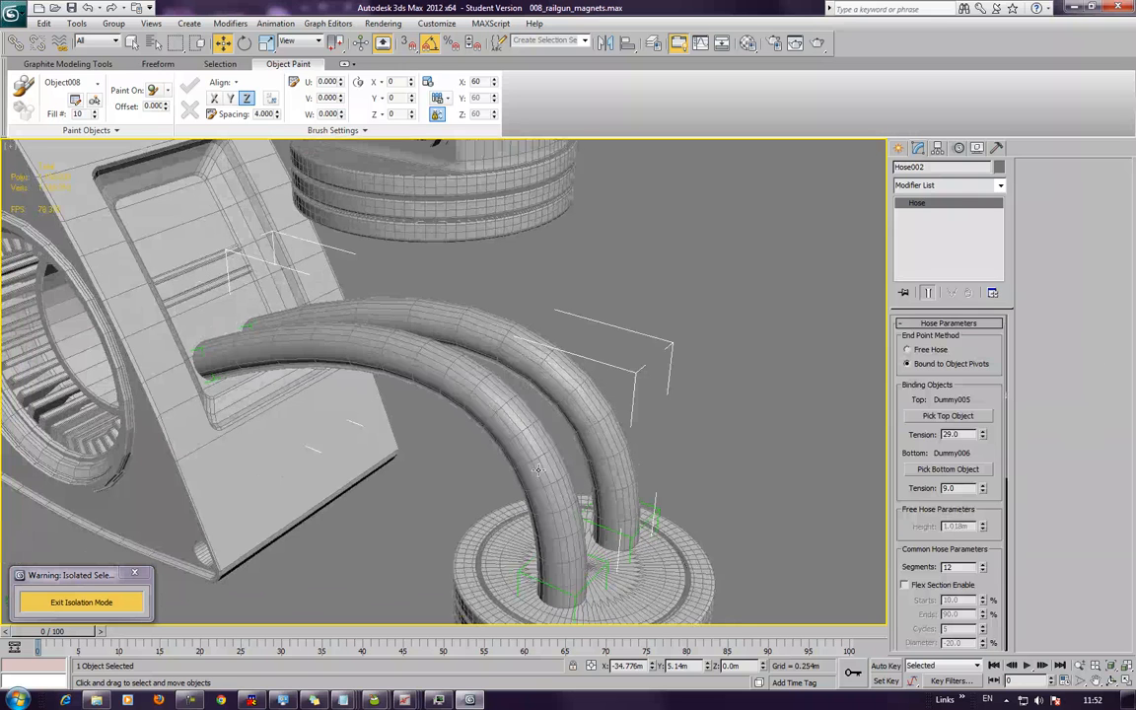
click(536, 477)
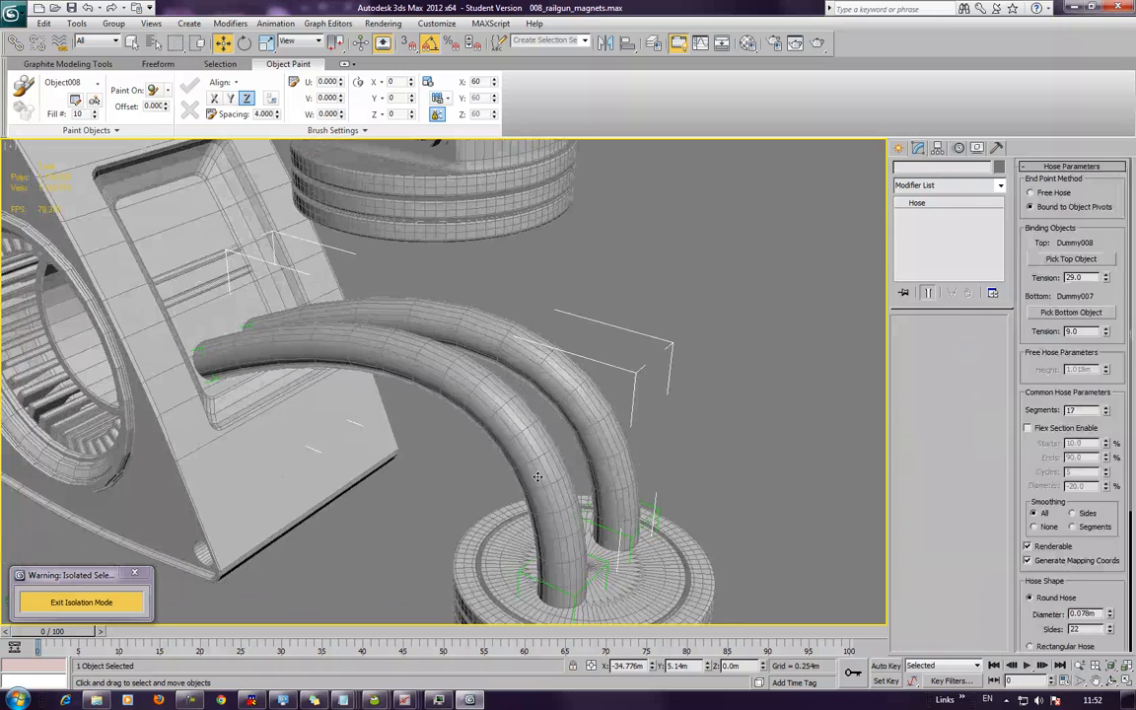
click(622, 452)
click(983, 564)
click(983, 566)
click(983, 566)
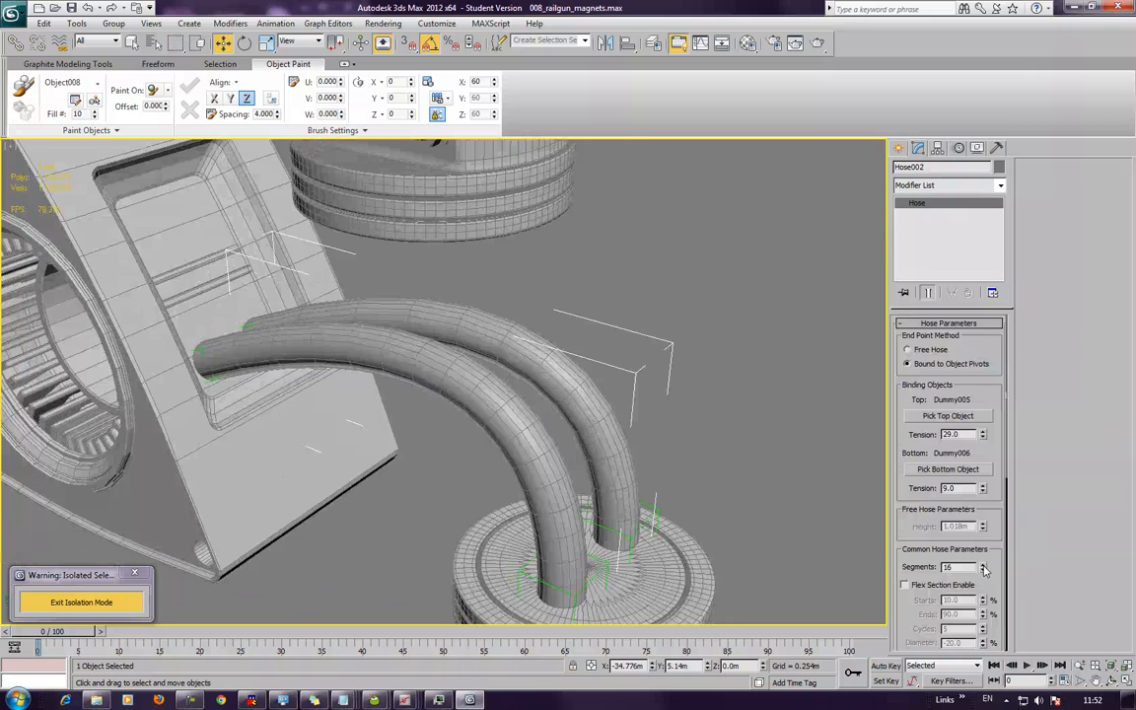
Add an Edit Poly modifier on top of Hose002
click(730, 415)
alt+middle_drag(730, 415, 425, 395)
click(425, 396)
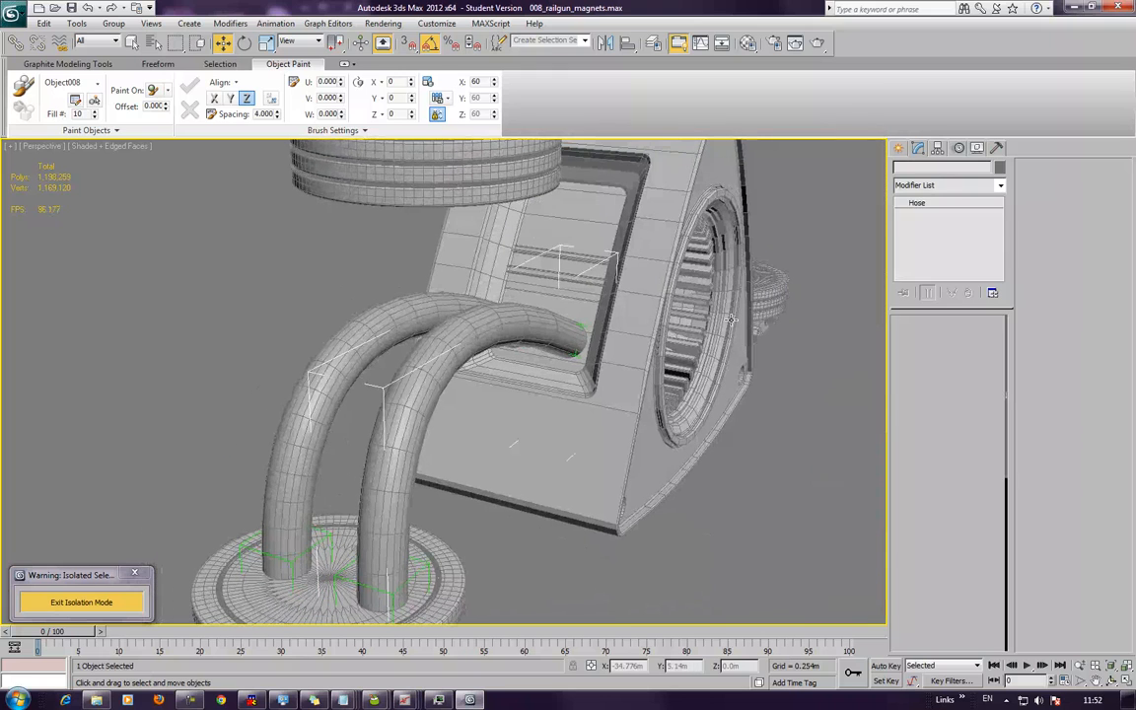
click(977, 187)
key(e)
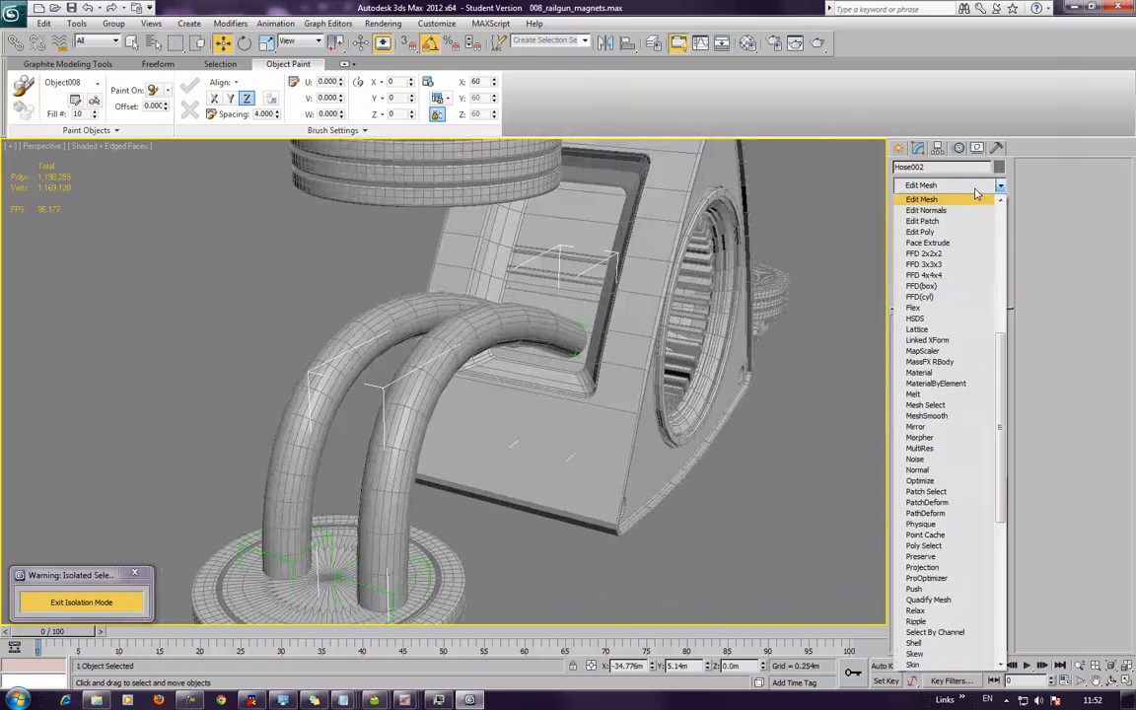
key(Down)
key(Down)
key(Down)
key(Return)
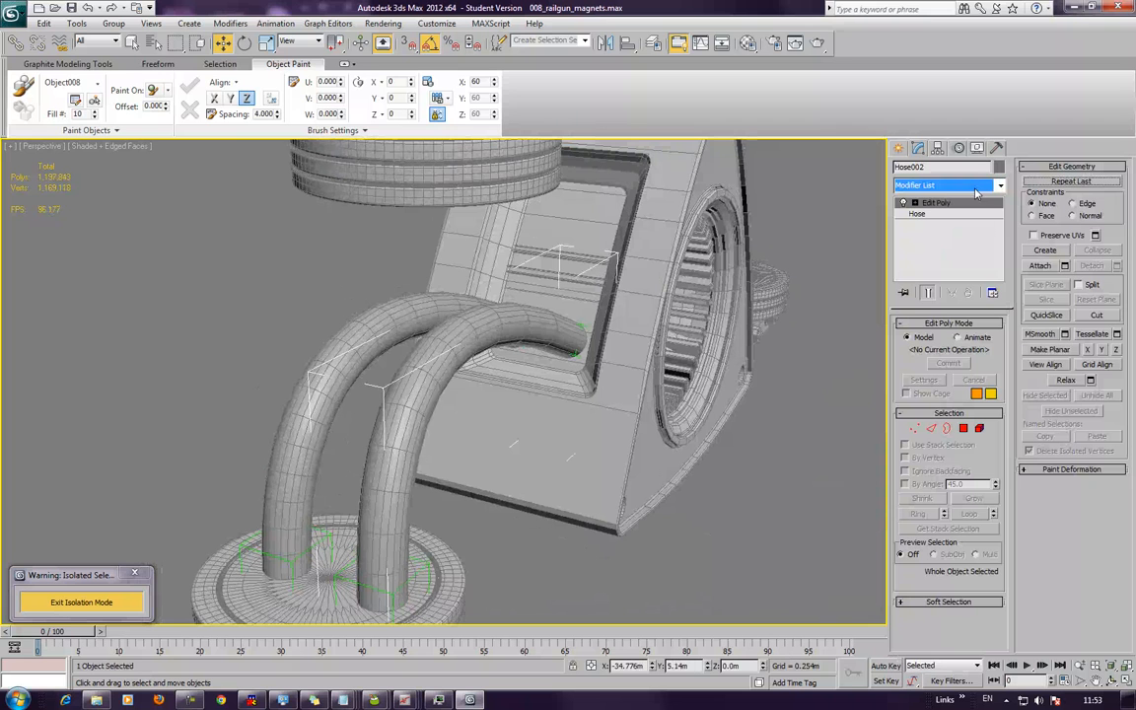
Select a single polygon on Hose002, check it in wireframe, and leave polygon editing
key(alt)
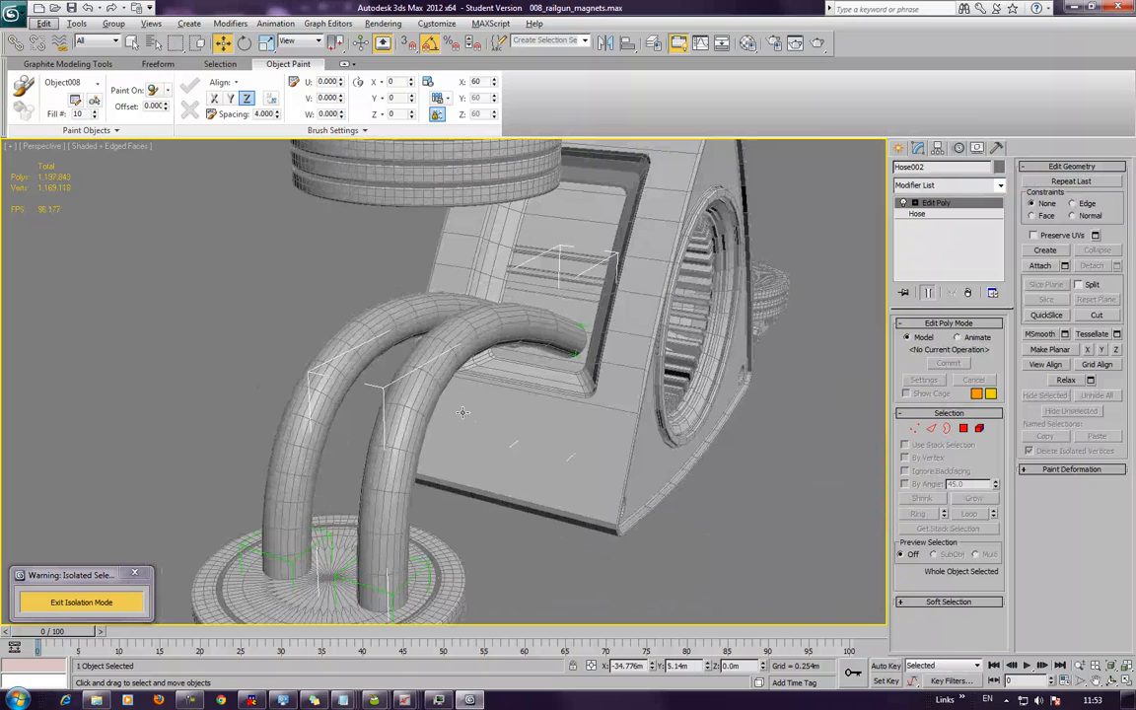
click(400, 385)
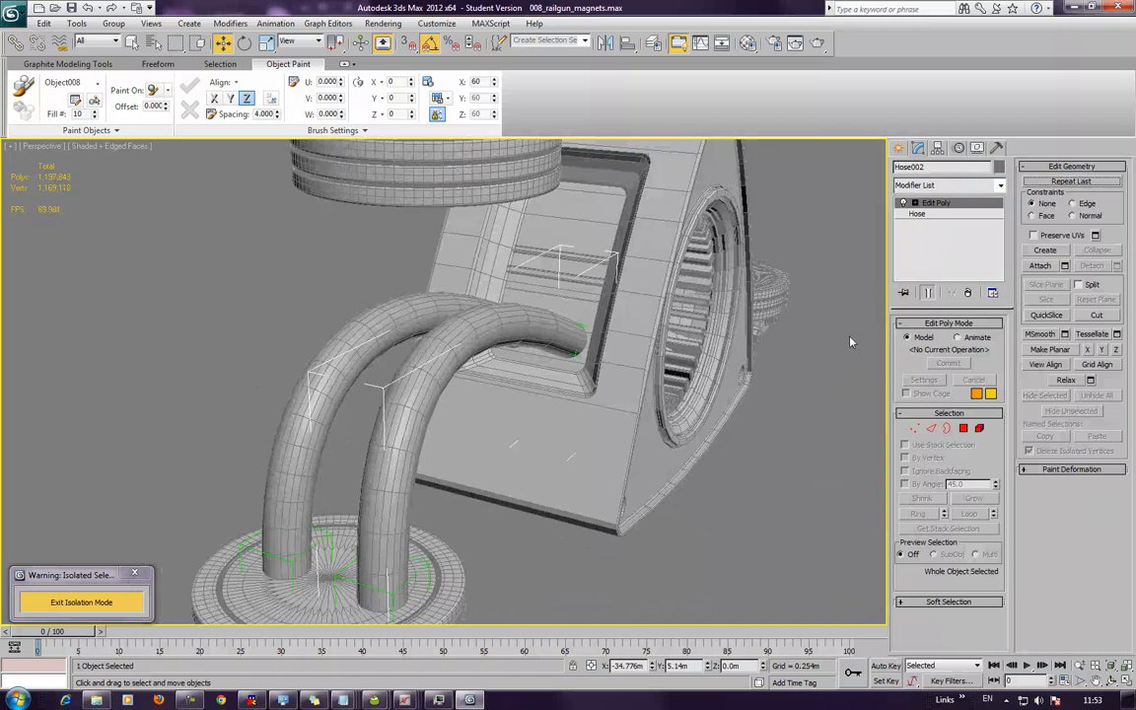
key(4)
click(422, 385)
key(F3)
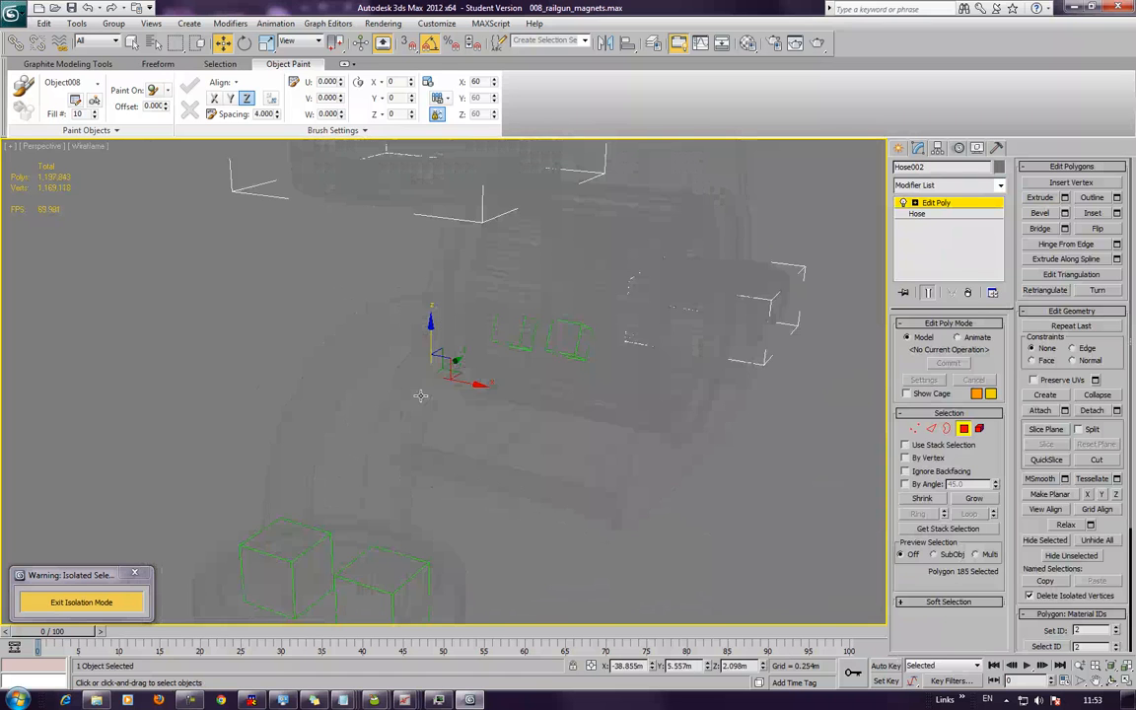
key(F3)
alt+middle_drag(501, 393, 596, 362)
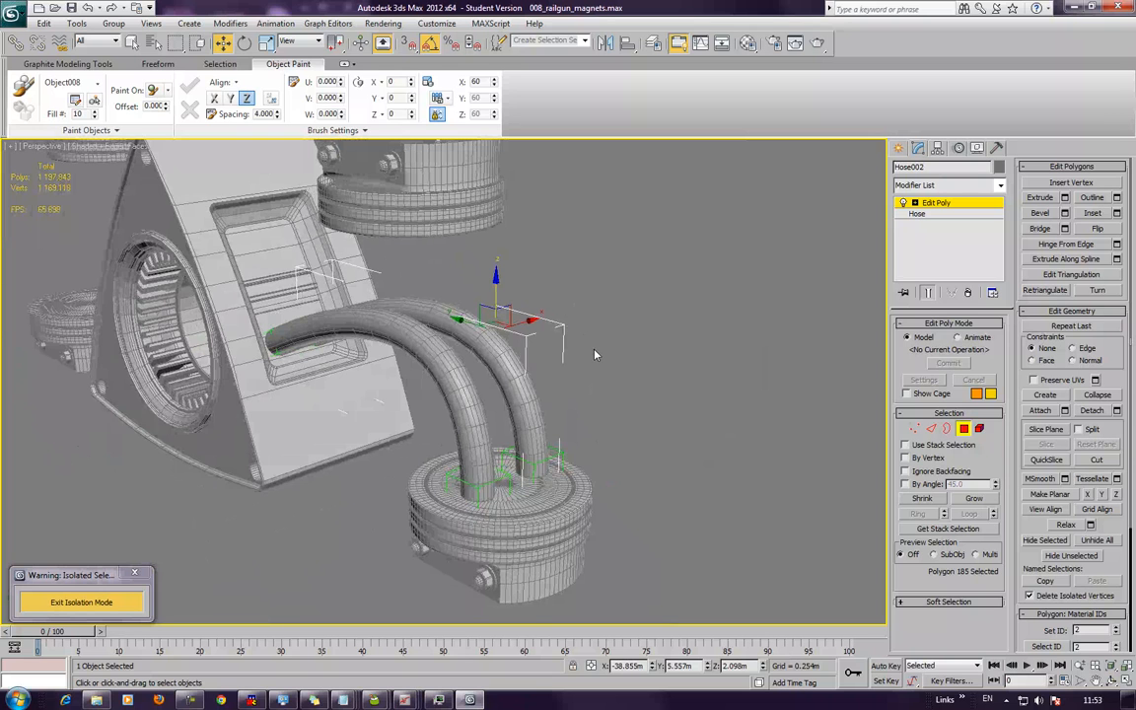
click(963, 429)
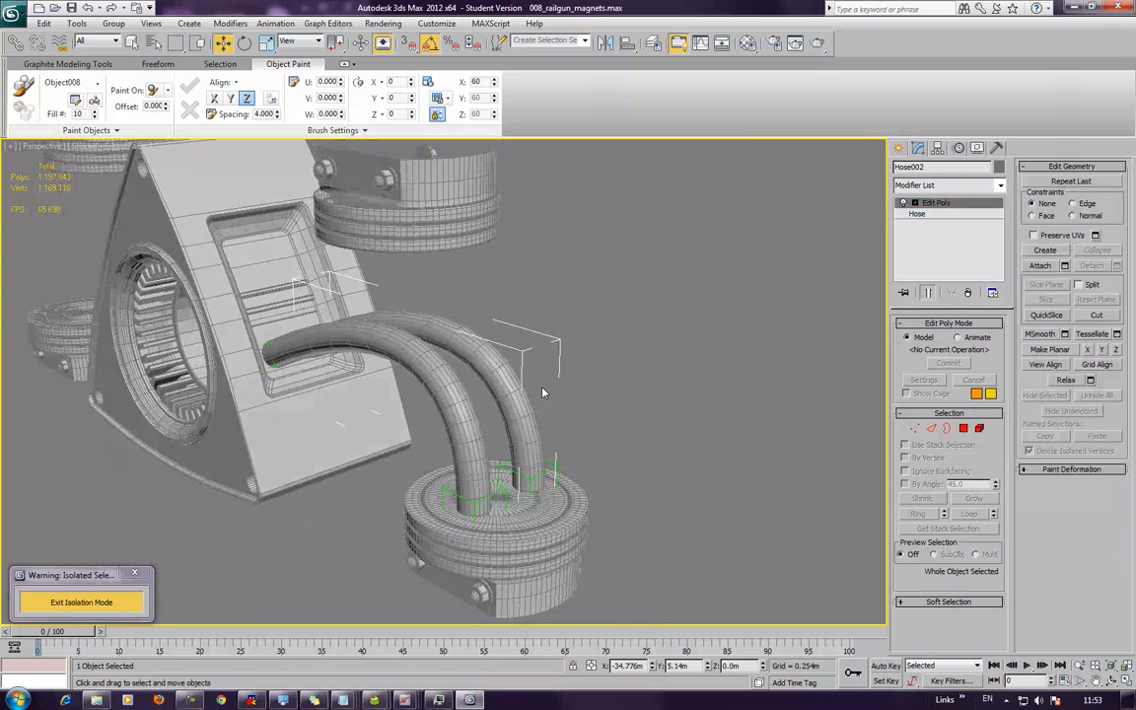
Delete both hoses, Hose002 and Hose003, together with Hose002's end dummies
key(Delete)
click(540, 456)
key(Delete)
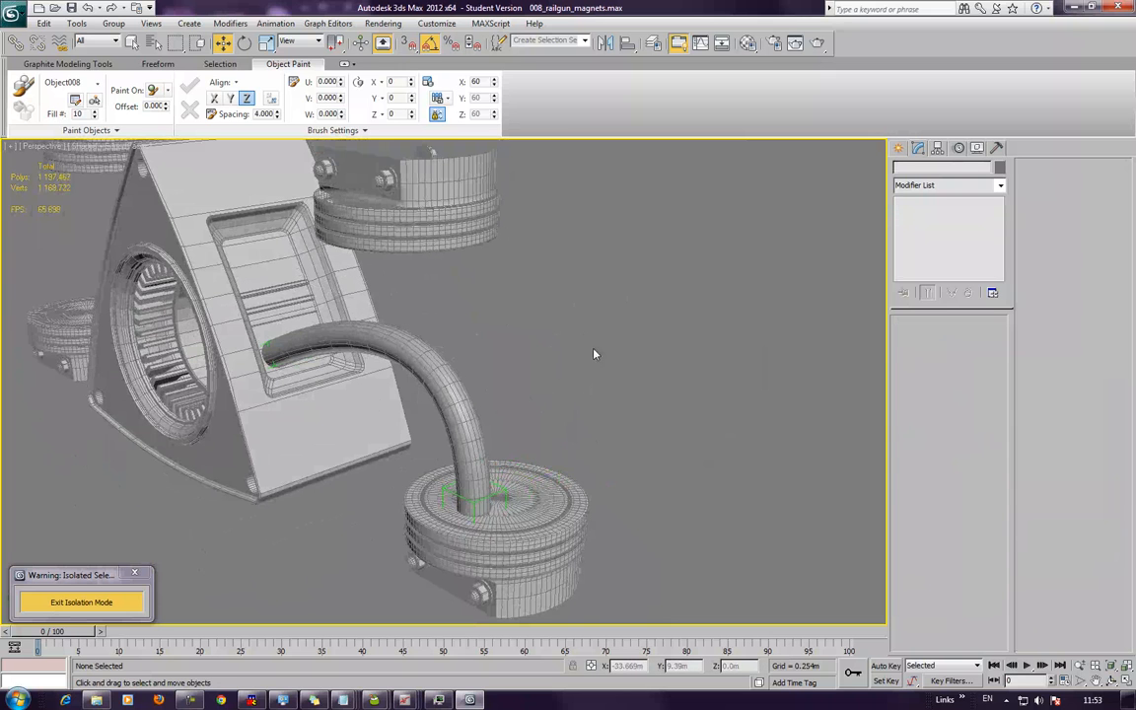
alt+middle_drag(593, 354, 441, 316)
click(440, 311)
key(Delete)
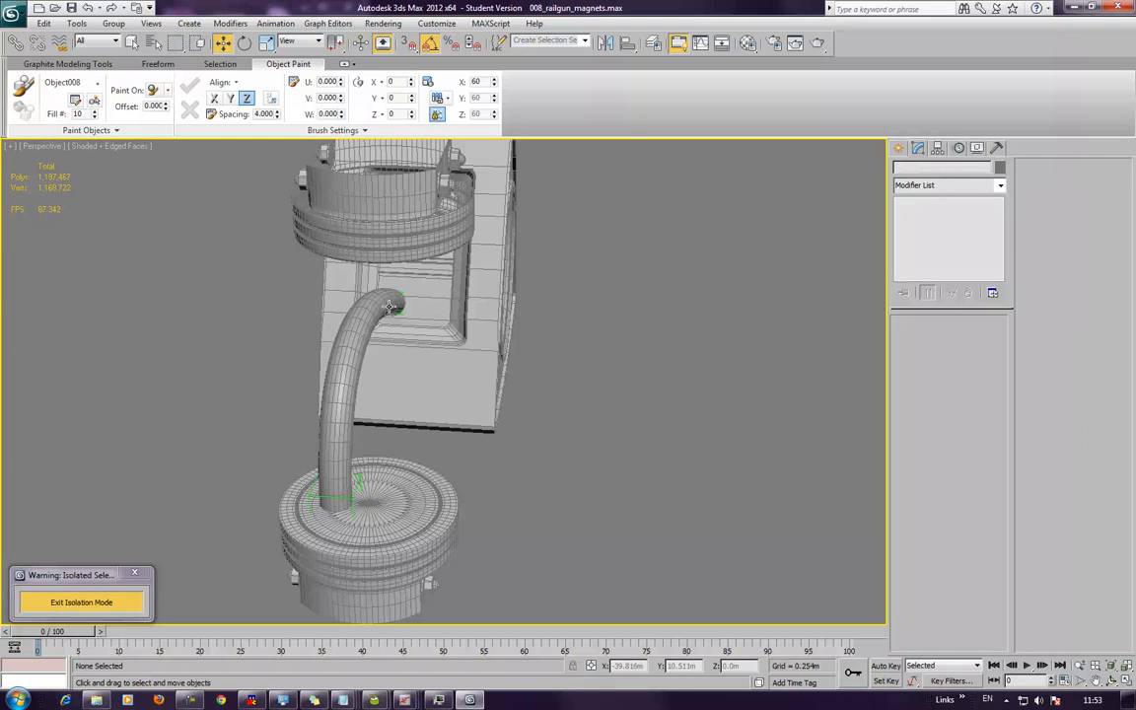
click(390, 314)
key(Delete)
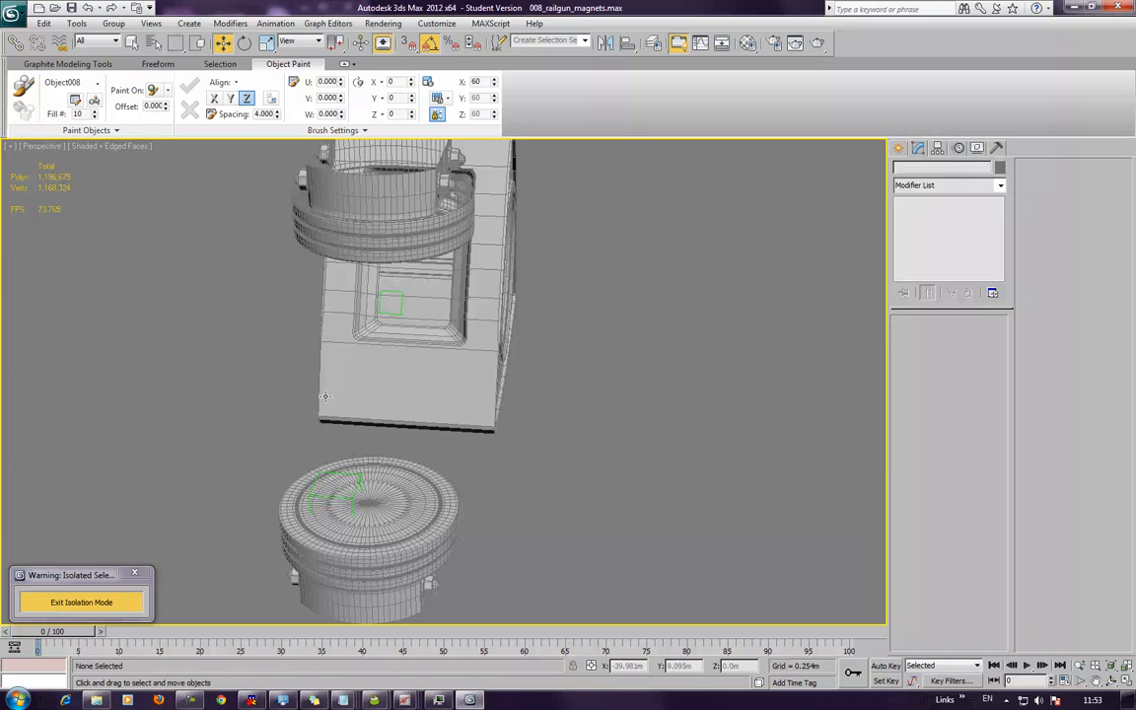
Create a long narrow standard box with AutoGrid, projecting outward from the floor of the housing recess toward the magnets
alt+middle_drag(327, 397, 288, 301)
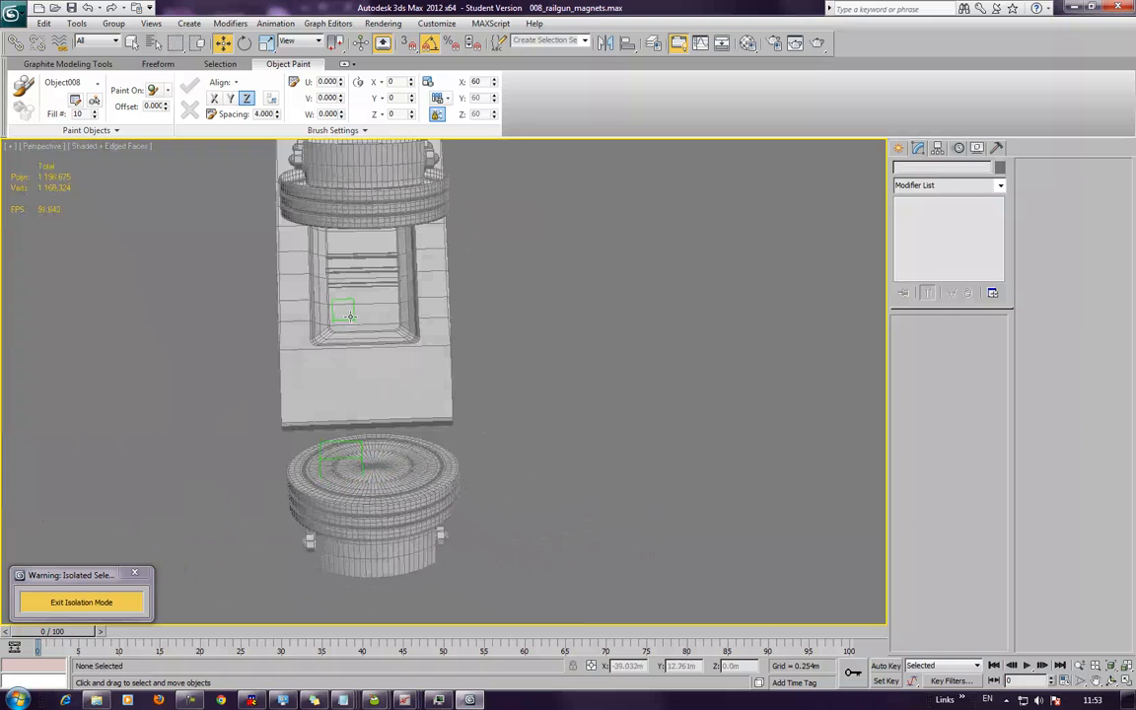
alt+middle_drag(357, 451, 414, 430)
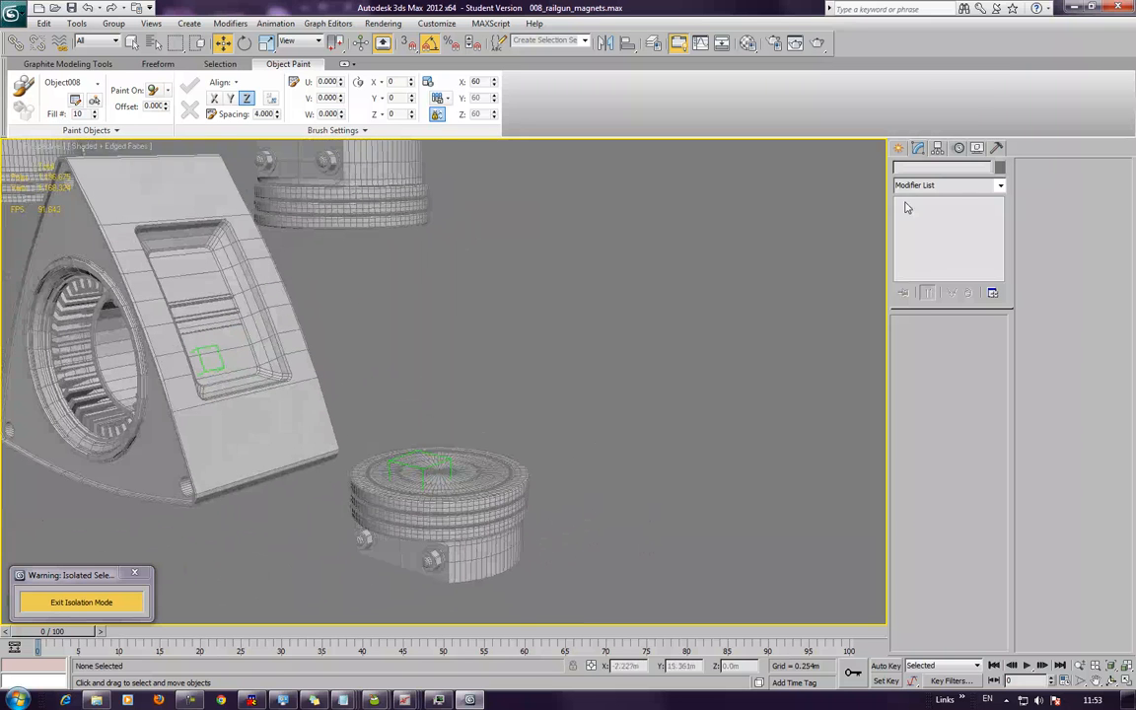
click(898, 148)
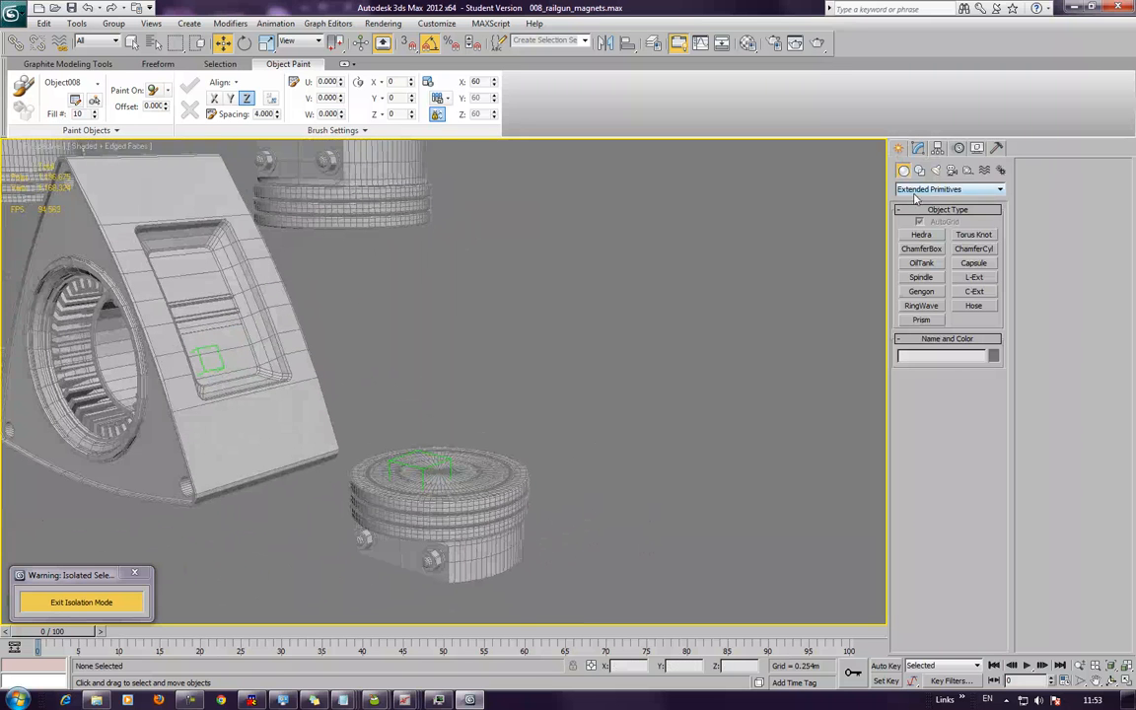
click(924, 188)
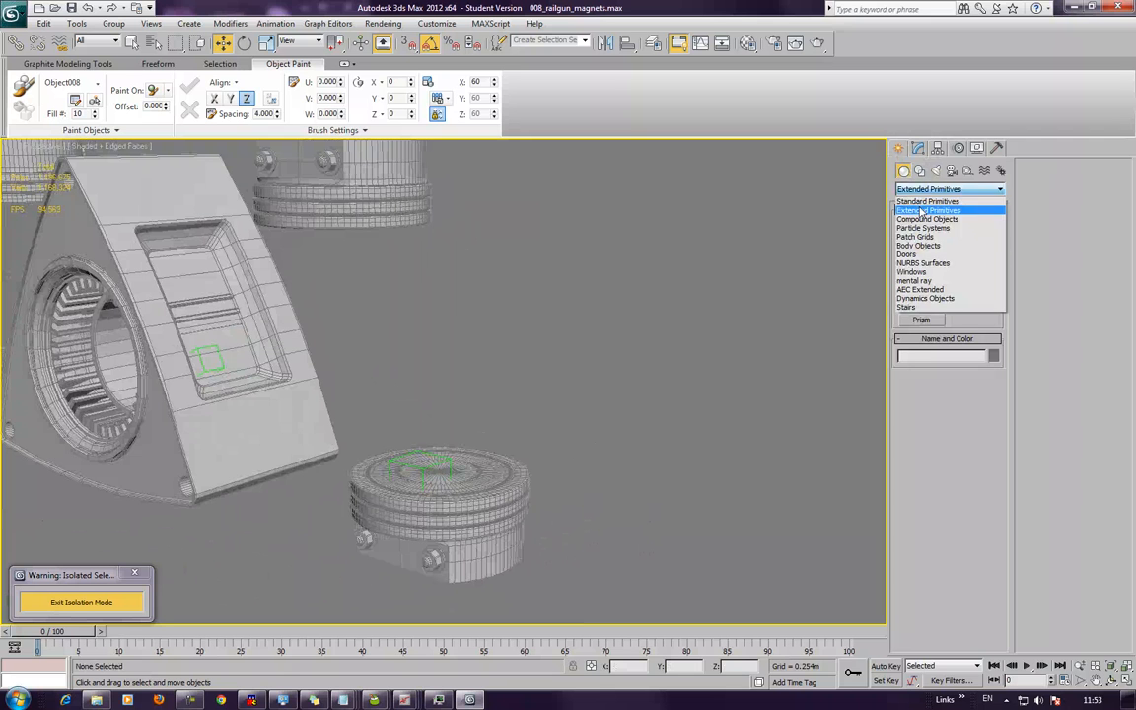
click(925, 201)
alt+middle_drag(487, 264, 701, 248)
click(923, 236)
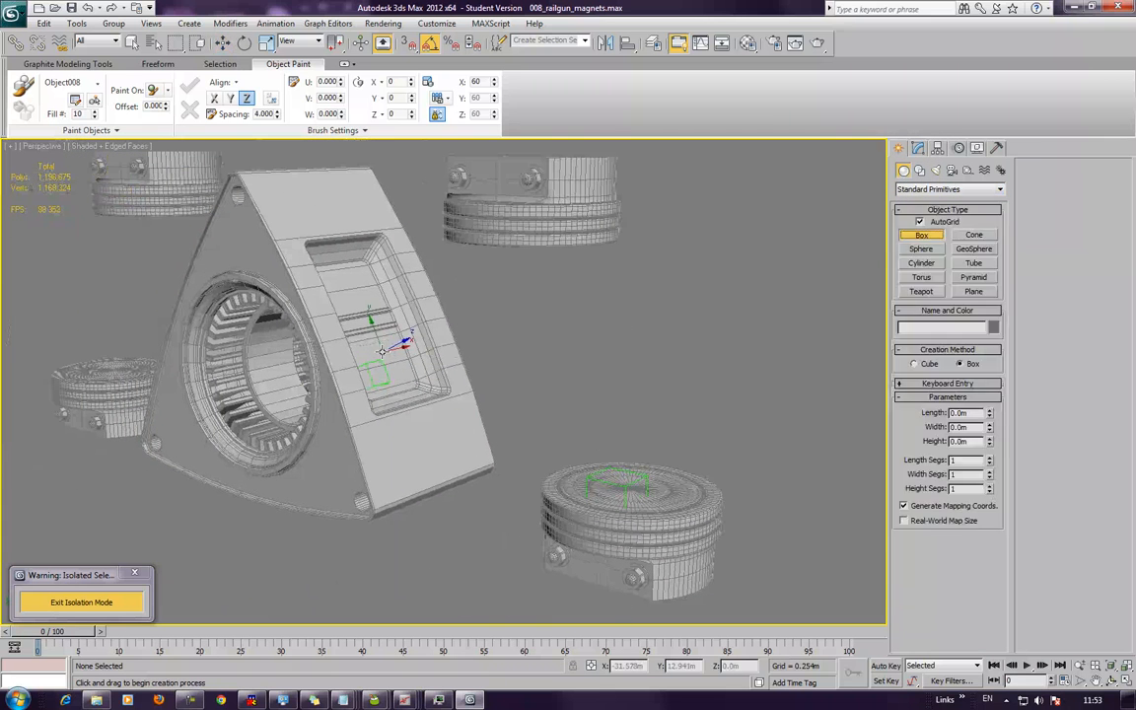
drag(372, 347, 432, 381)
click(633, 371)
right_click(629, 373)
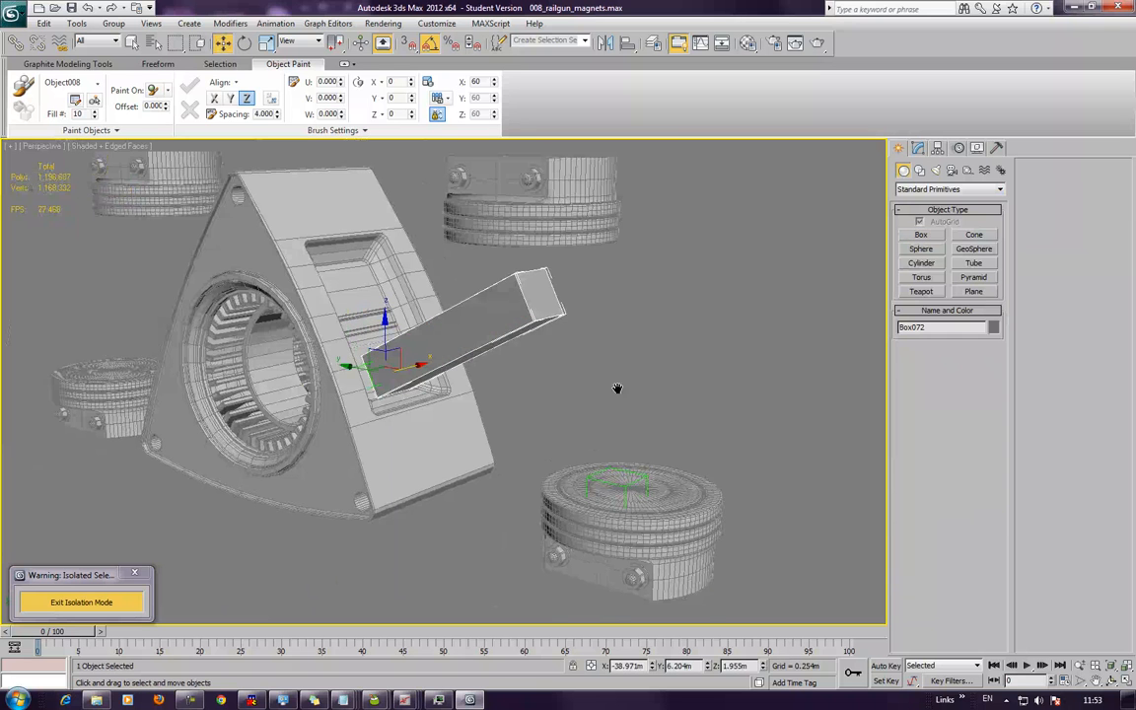
middle_drag(605, 384, 618, 389)
scroll(623, 392, up, 3)
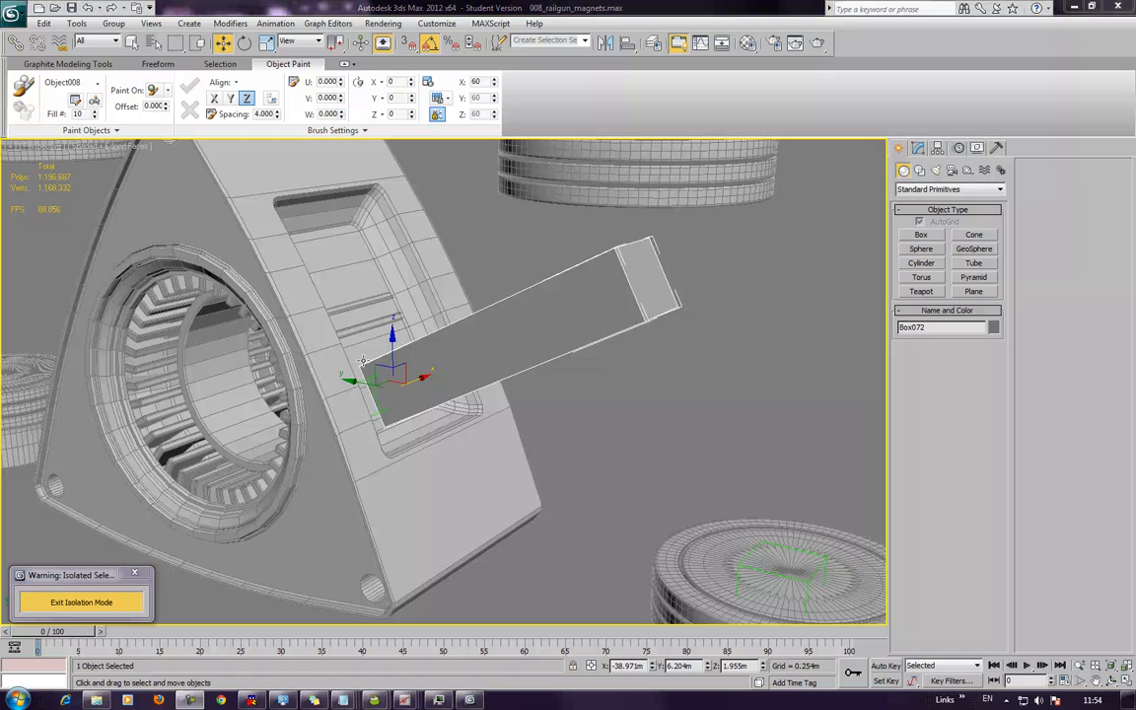
Draw a three-point corner Line spline with AutoGrid from the guide box's recess end, over its outer end, down to the lower magnet's top
click(919, 170)
click(921, 247)
middle_drag(446, 353, 463, 317)
scroll(460, 274, down, 3)
scroll(463, 316, down, 3)
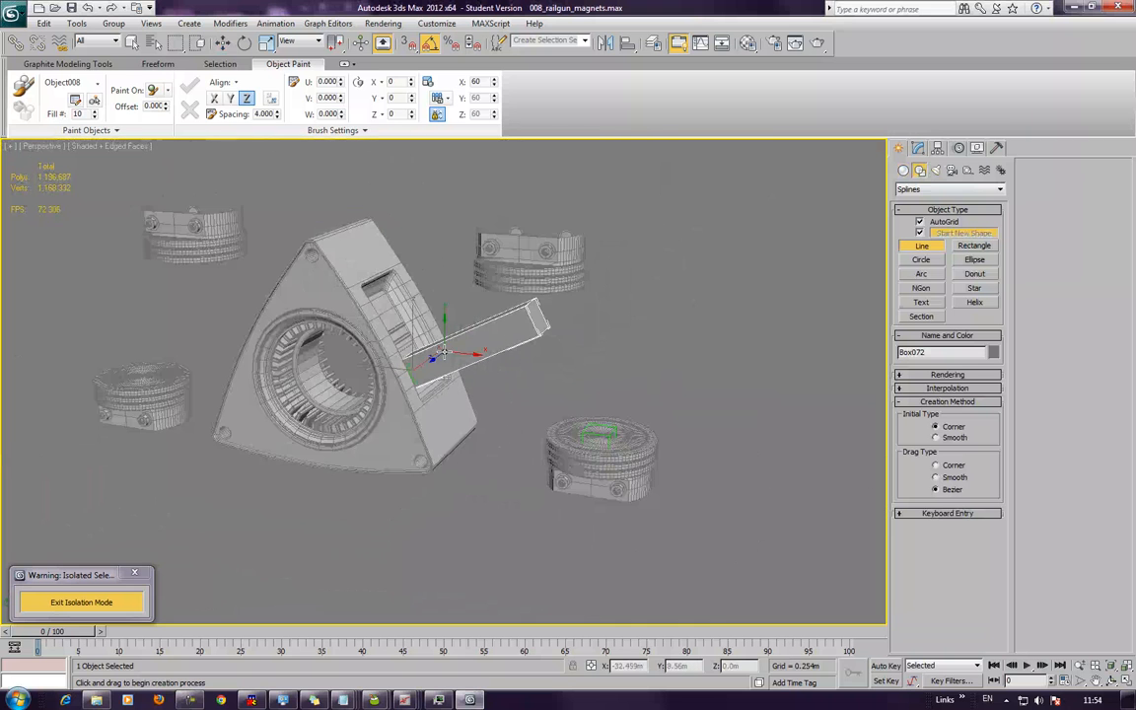
scroll(438, 343, up, 2)
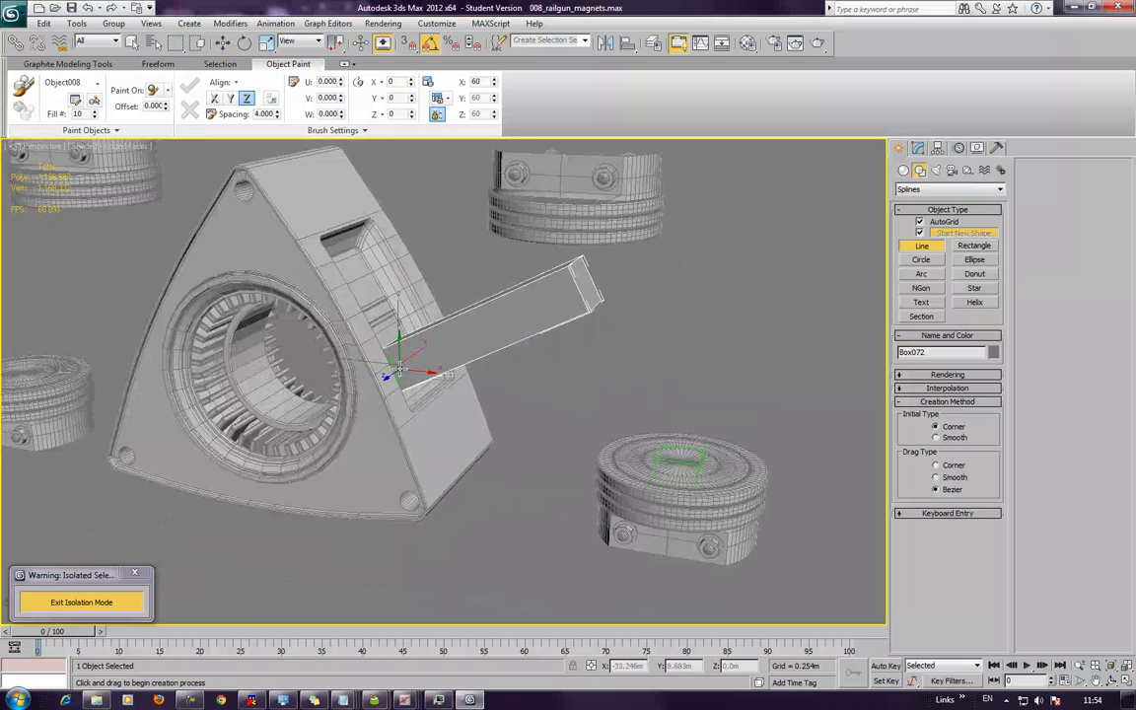
click(399, 367)
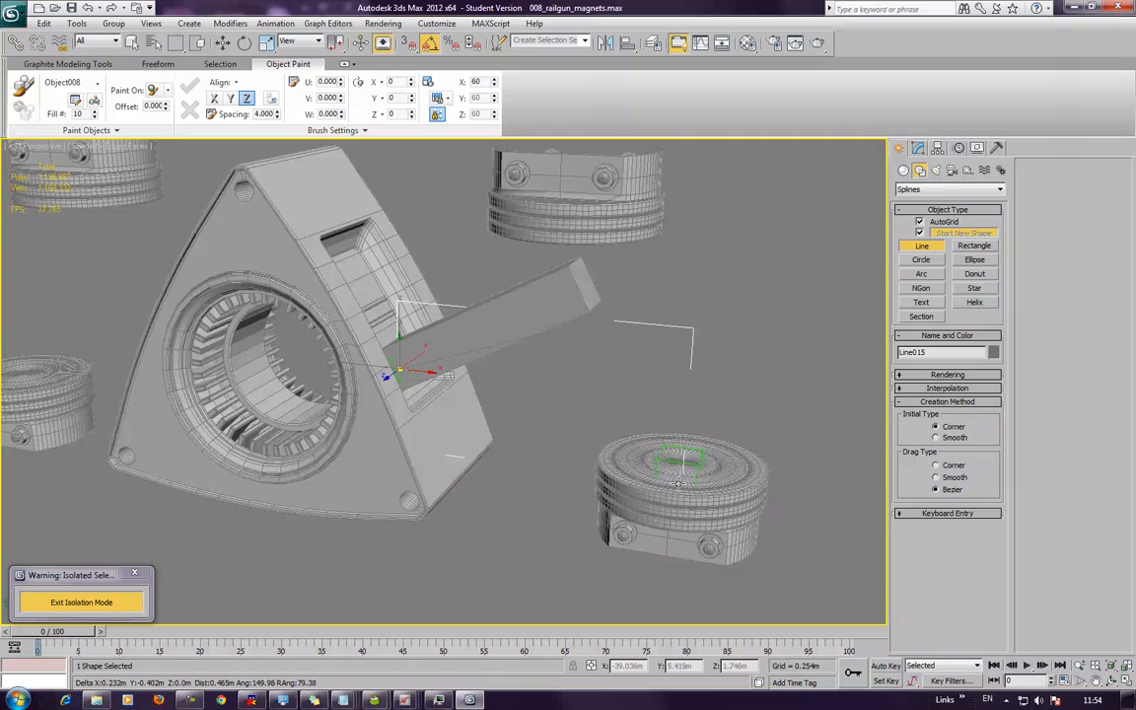
click(677, 475)
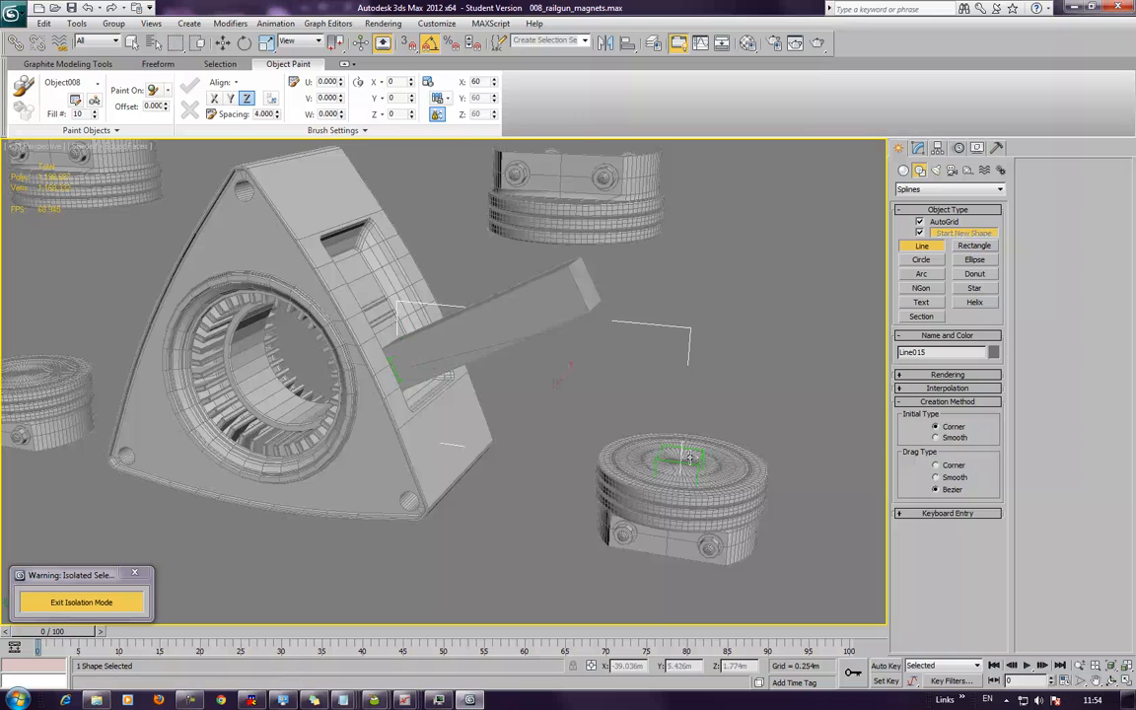
alt+middle_drag(700, 375, 688, 419)
scroll(704, 367, down, 2)
scroll(684, 410, up, 4)
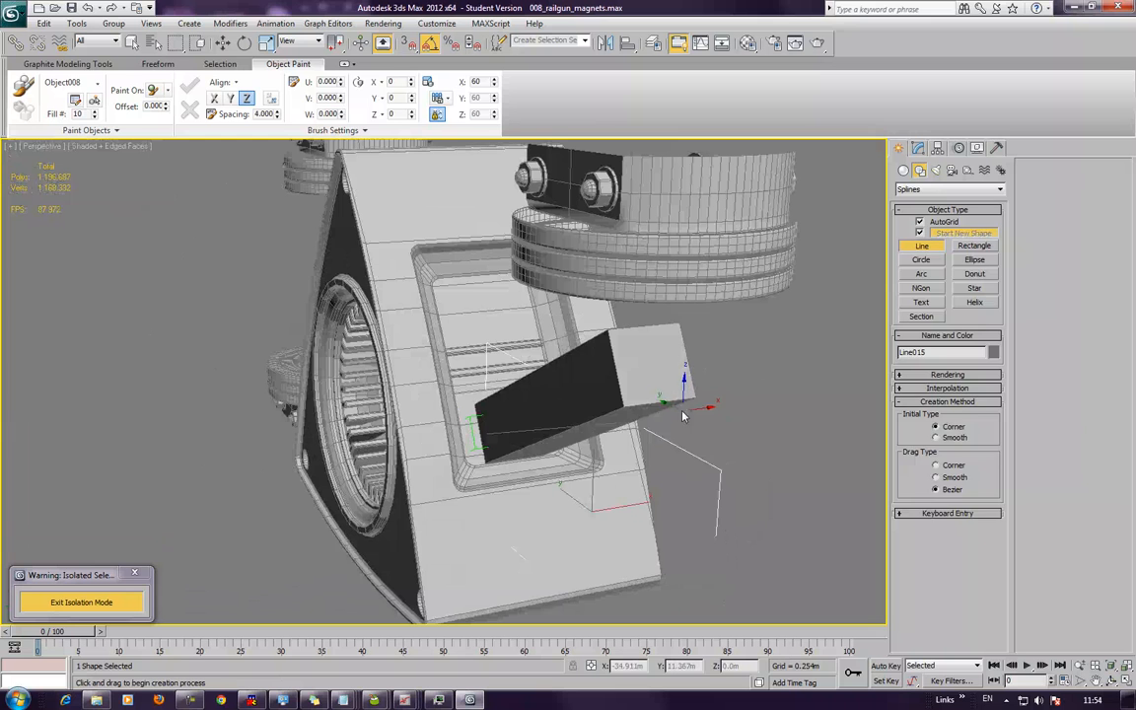
right_click(681, 410)
Delete the long guide box projecting from the housing recess, keeping the new line
key(Delete)
click(665, 382)
key(Delete)
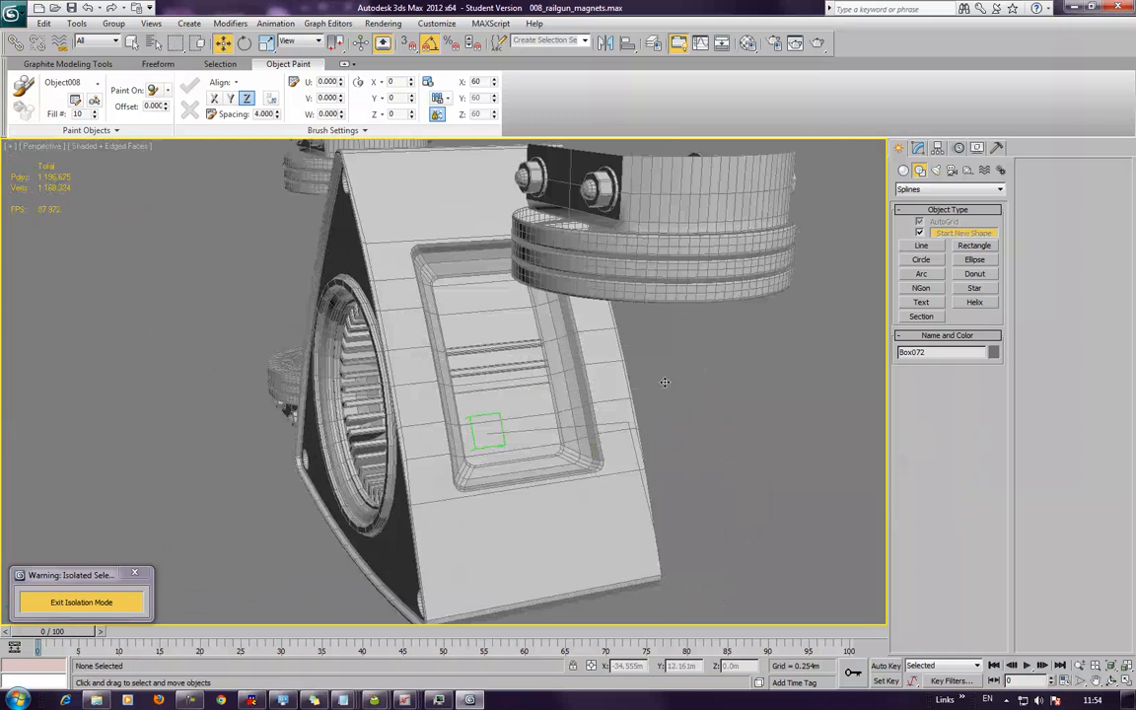
Select the new line and enable its renderable thickness in the viewport
scroll(707, 324, down, 5)
drag(653, 397, 601, 426)
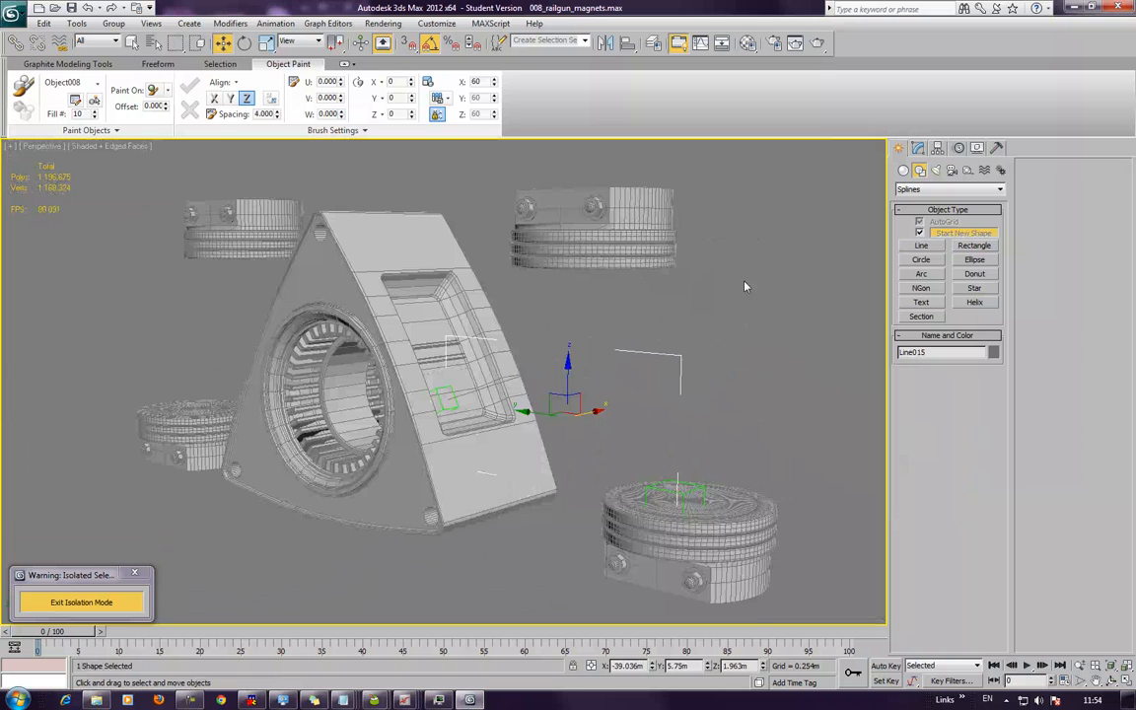
click(922, 151)
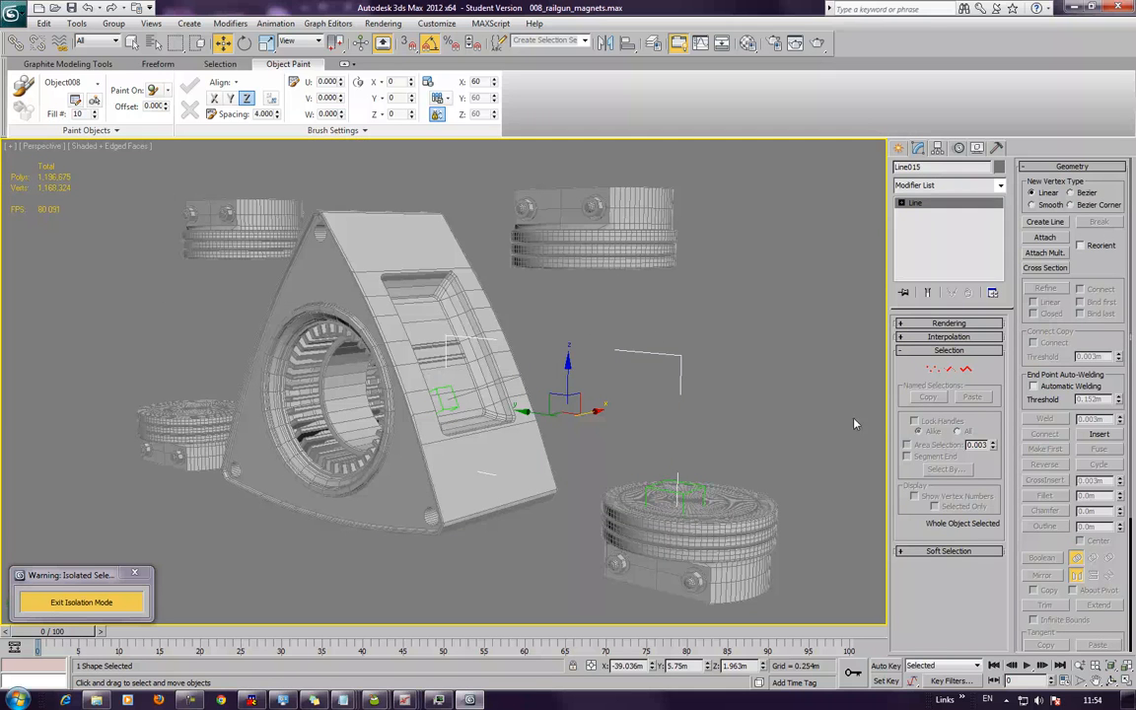
click(936, 324)
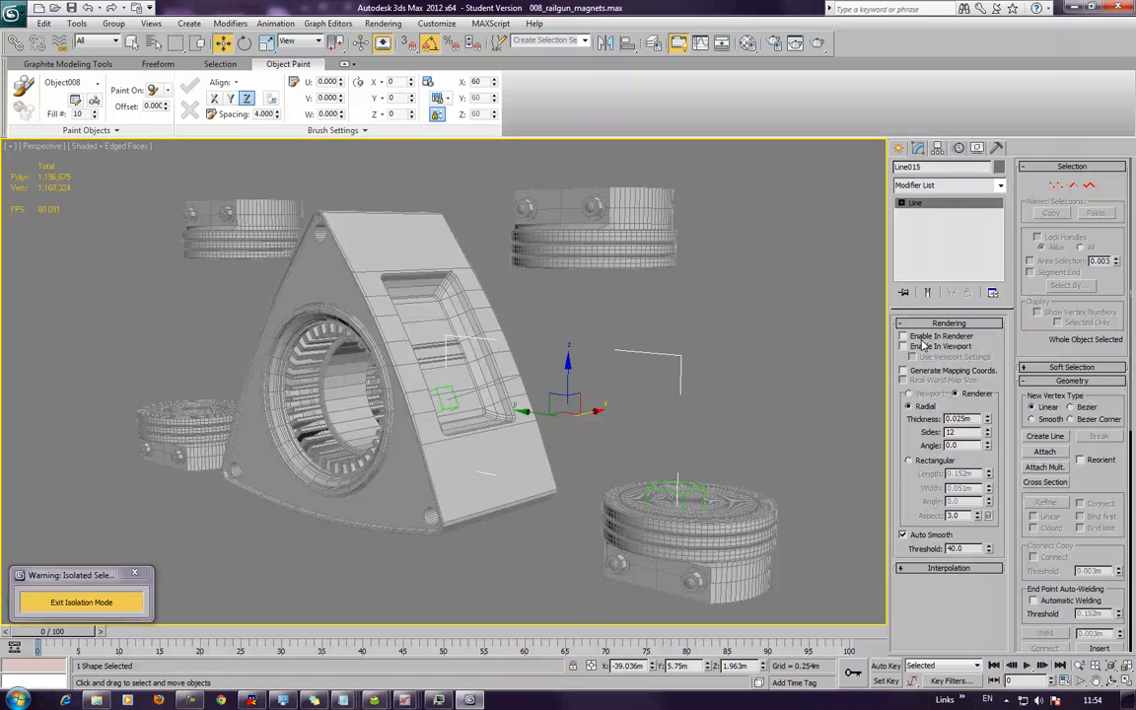
click(903, 346)
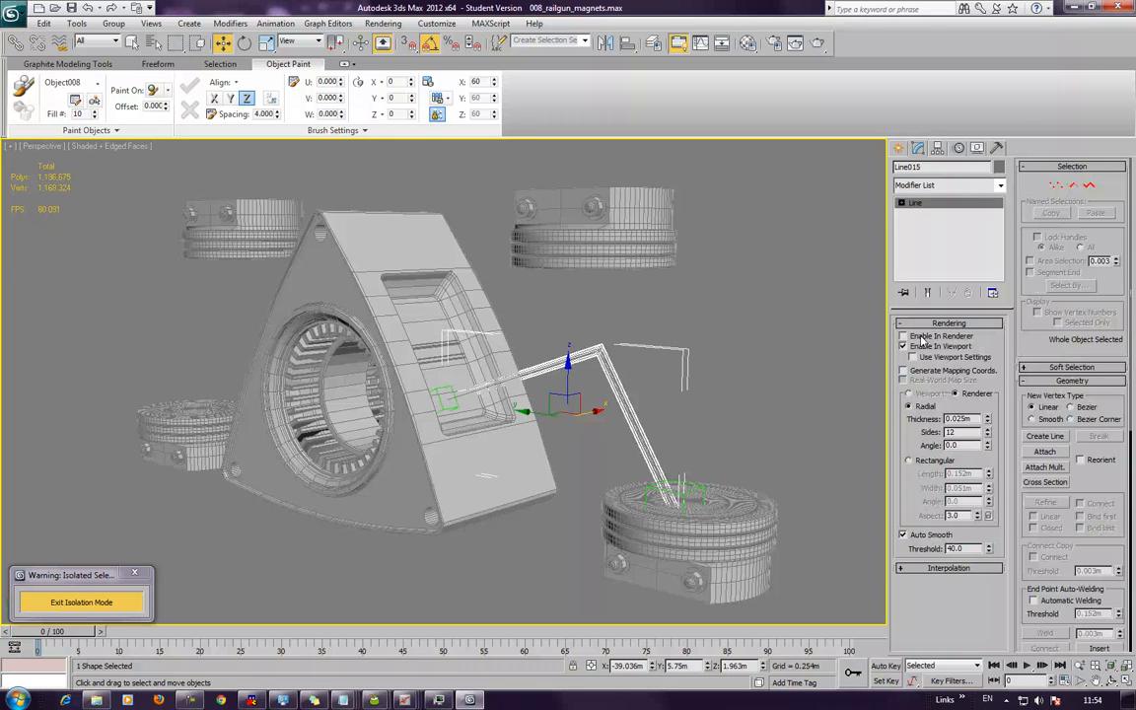
Make the line's middle vertex Smooth and move it in the YZ plane to about Y 5.615 m, Z 2.073 m
alt+middle_drag(672, 398, 531, 347)
key(1)
click(604, 347)
right_click(606, 352)
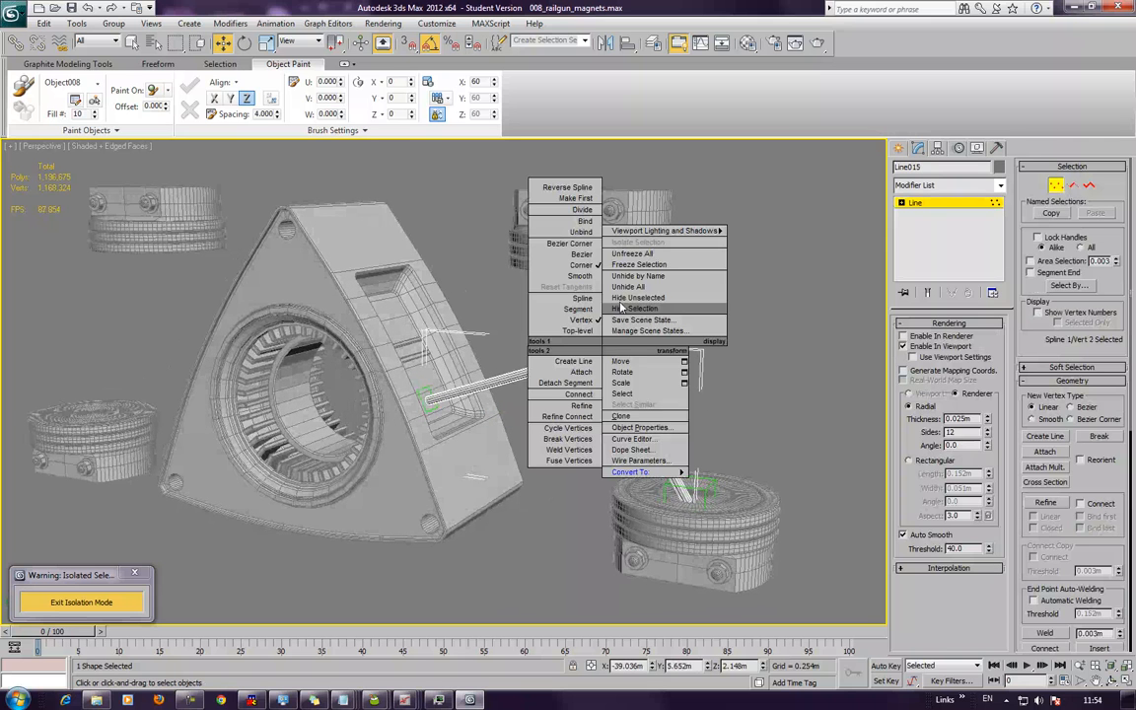
click(584, 281)
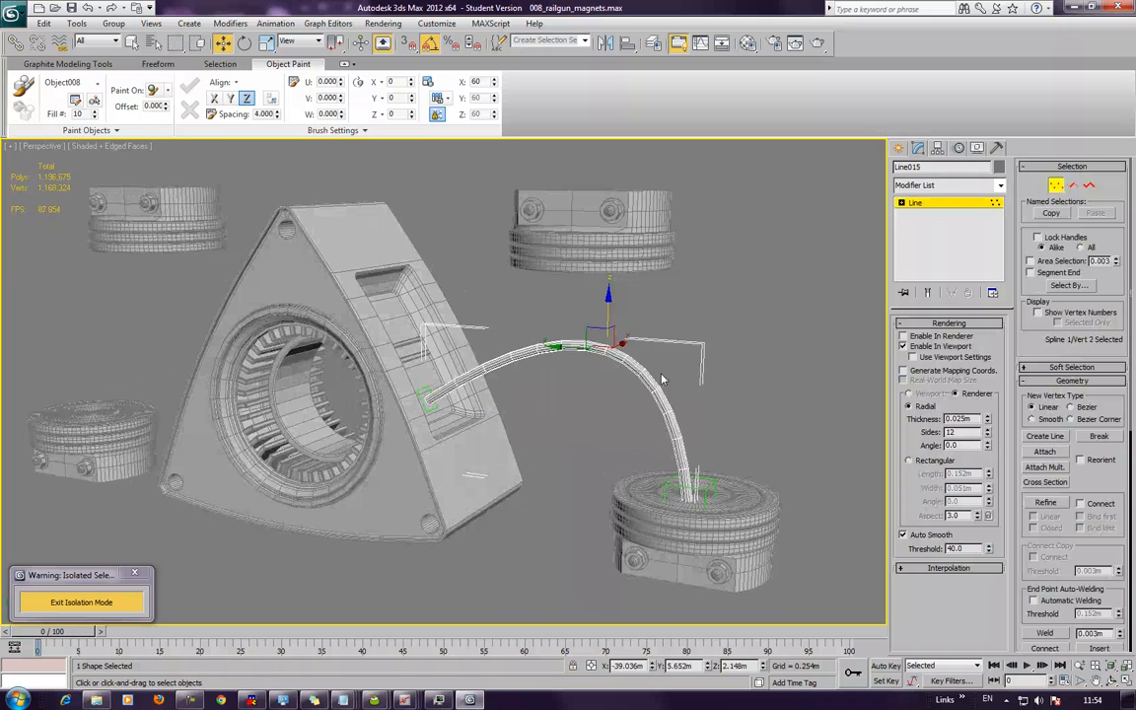
alt+middle_drag(690, 360, 736, 353)
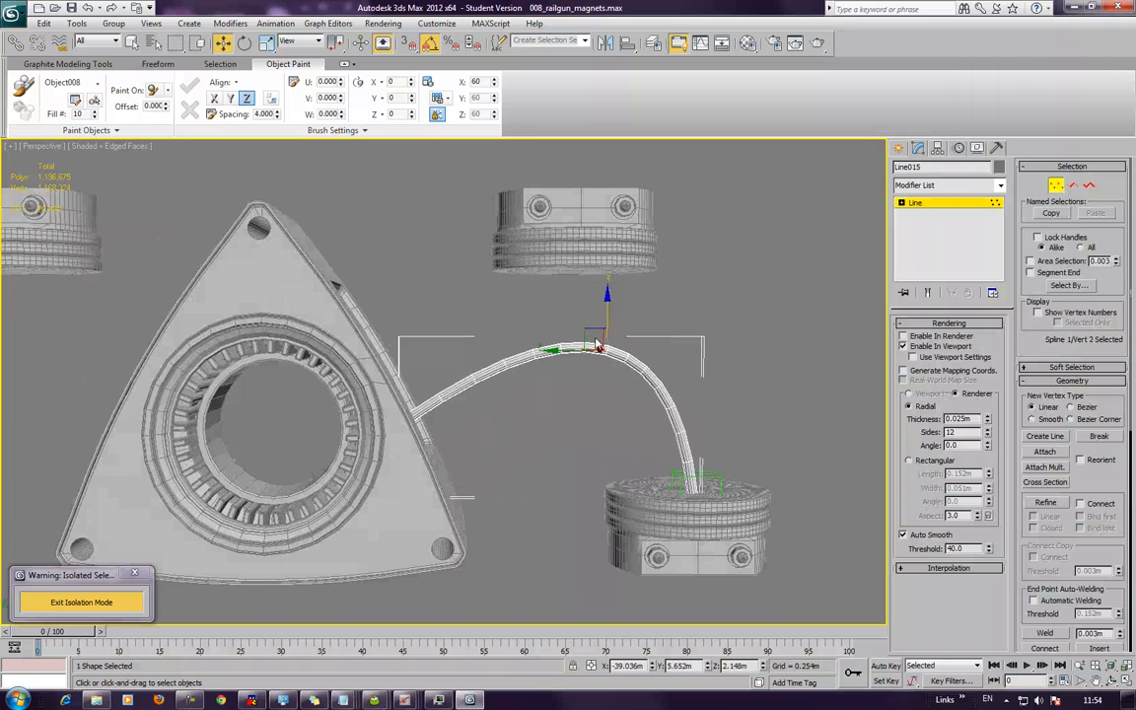
drag(589, 331, 602, 358)
Increase the hose spline's radial thickness to 0.075 m
alt+middle_drag(662, 307, 754, 309)
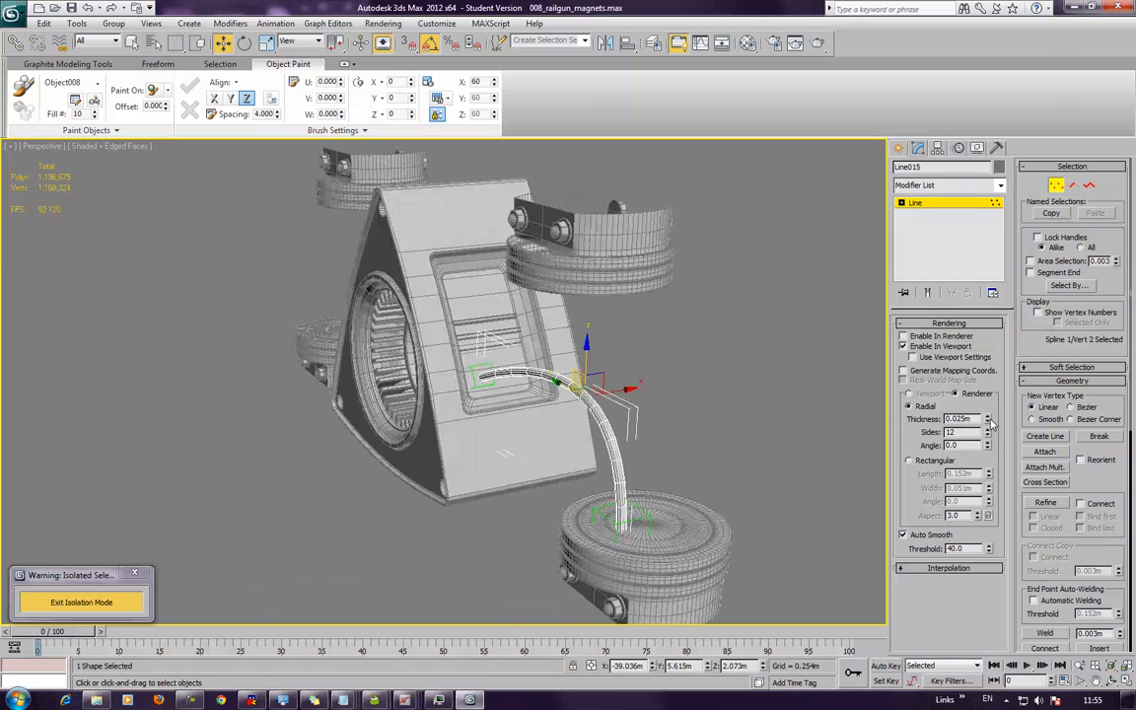
drag(988, 418, 1010, 285)
alt+middle_drag(730, 350, 763, 340)
Raise the hose spline's interpolation to 12 steps for a smoother curve
click(979, 569)
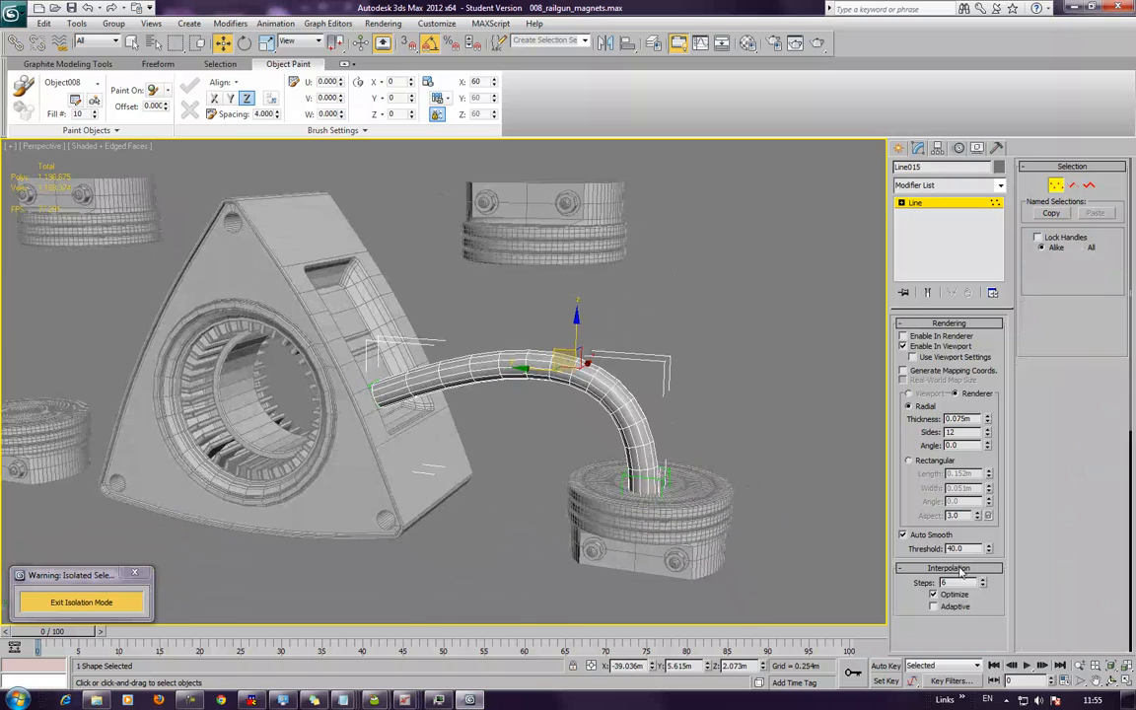
click(983, 583)
click(983, 583)
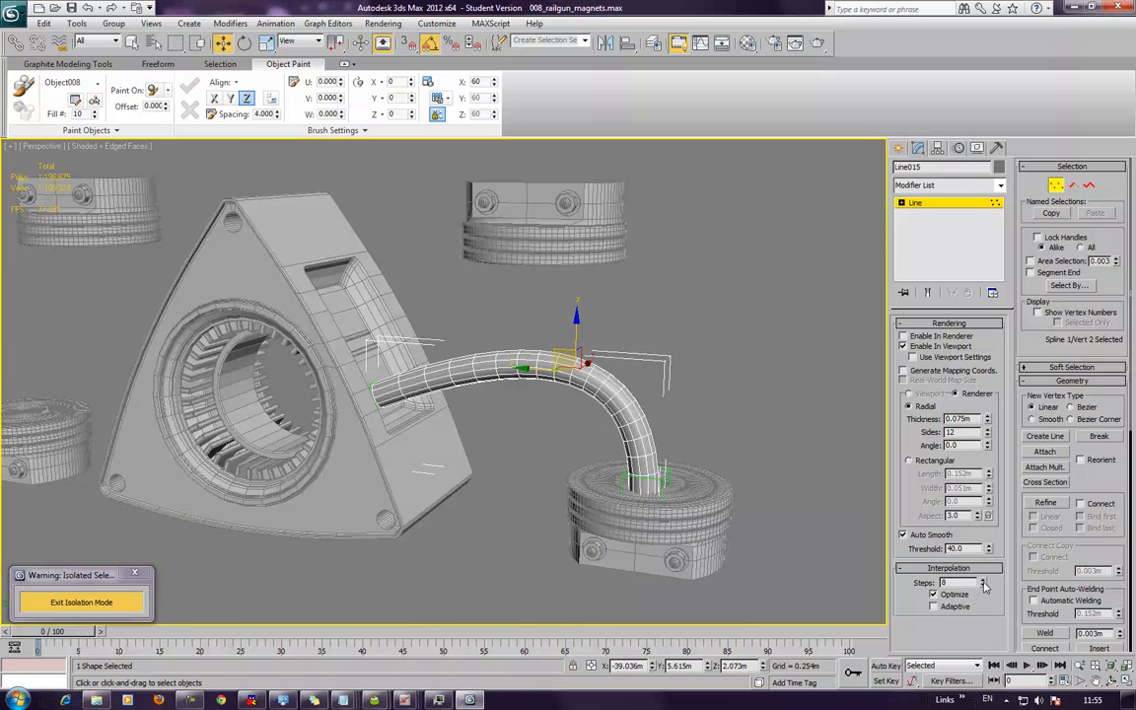
click(983, 582)
click(984, 582)
click(983, 582)
click(986, 582)
middle_drag(772, 393, 706, 410)
middle_drag(592, 447, 652, 493)
Leave vertex editing and delete both leftover dummies, one at the magnet and one in the housing recess
click(582, 529)
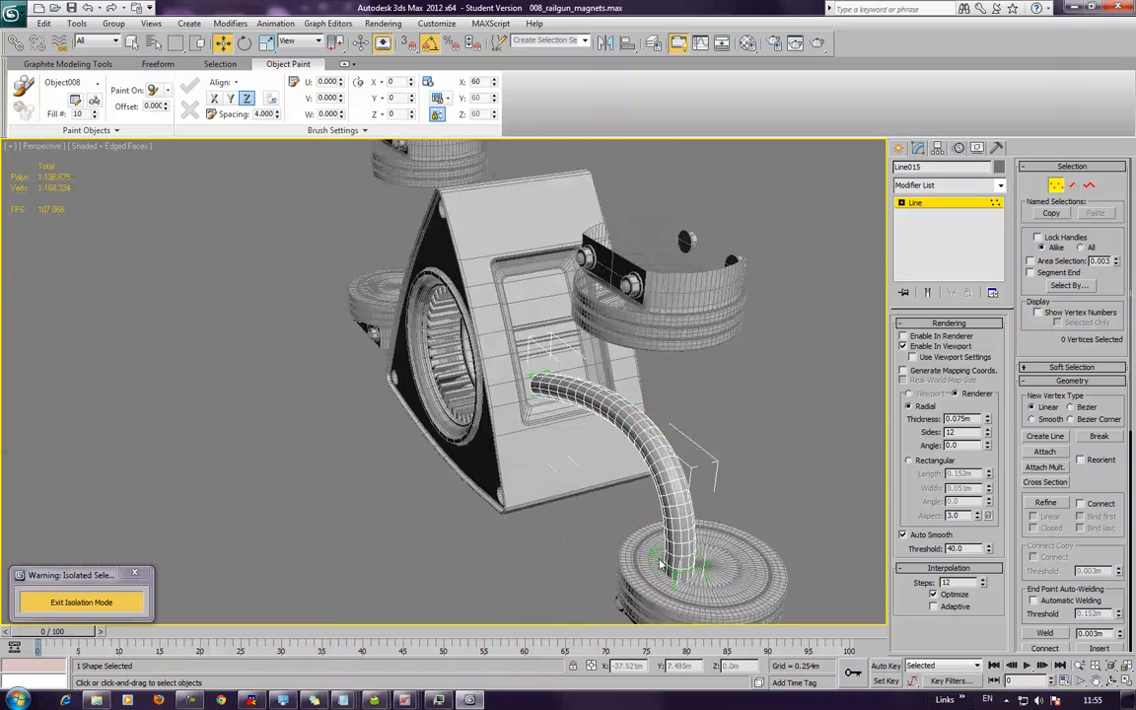
click(954, 205)
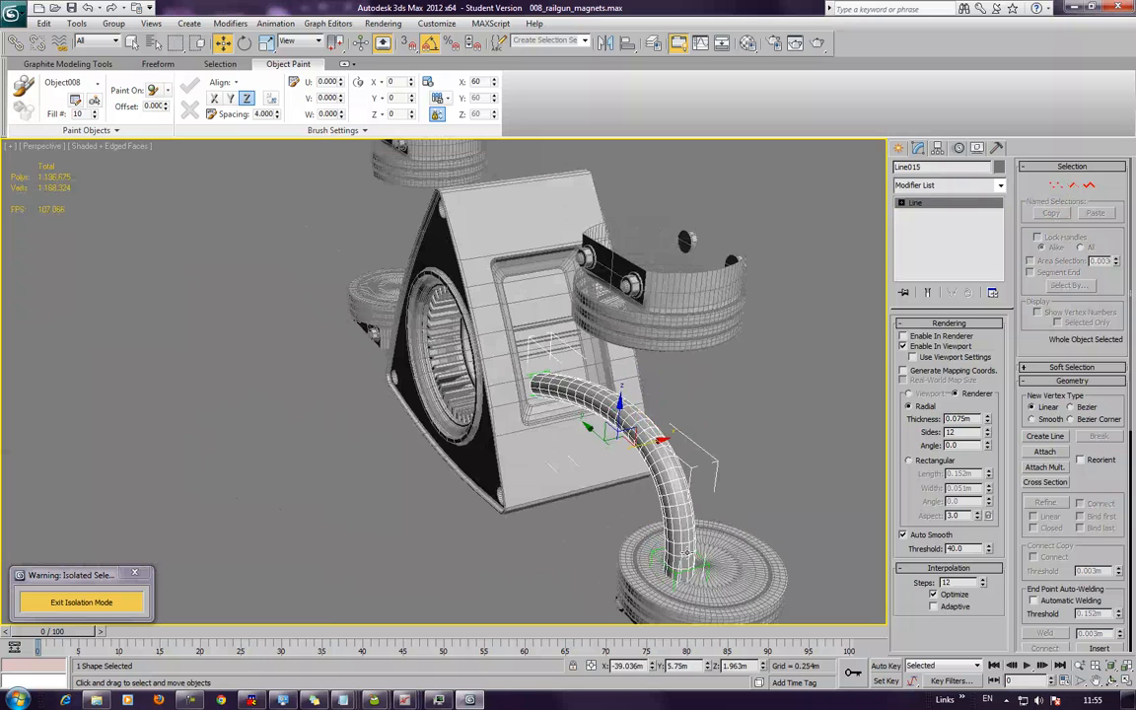
click(594, 502)
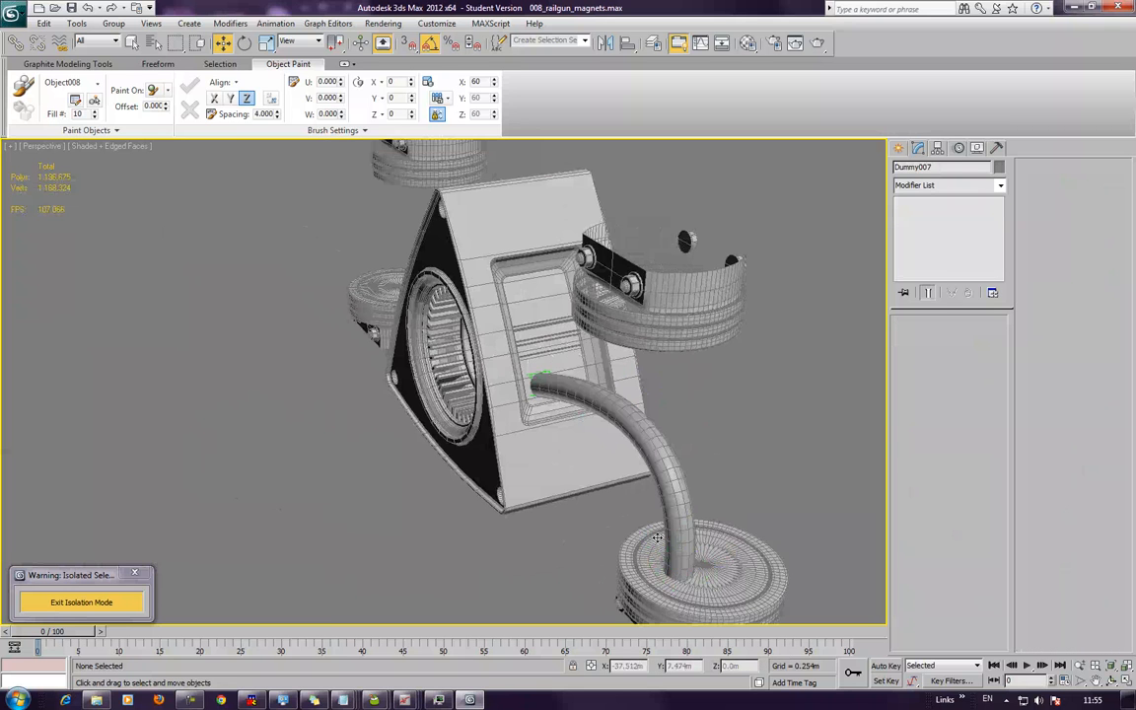
middle_drag(647, 479, 686, 501)
scroll(606, 446, up, 4)
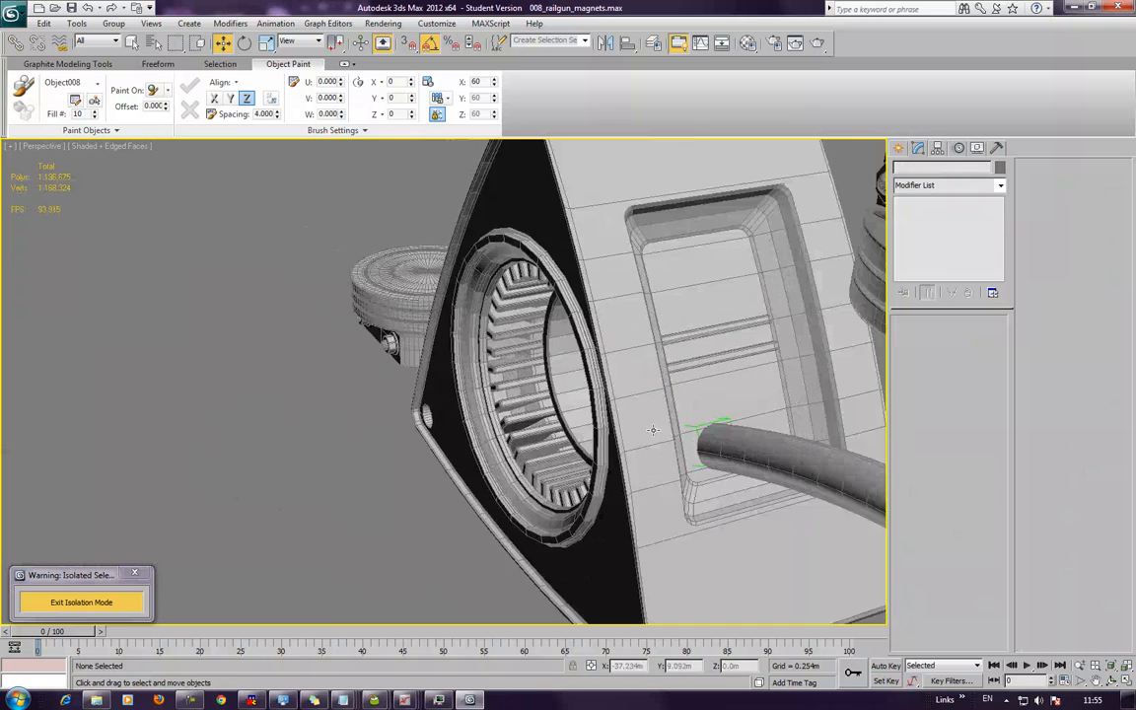
click(695, 424)
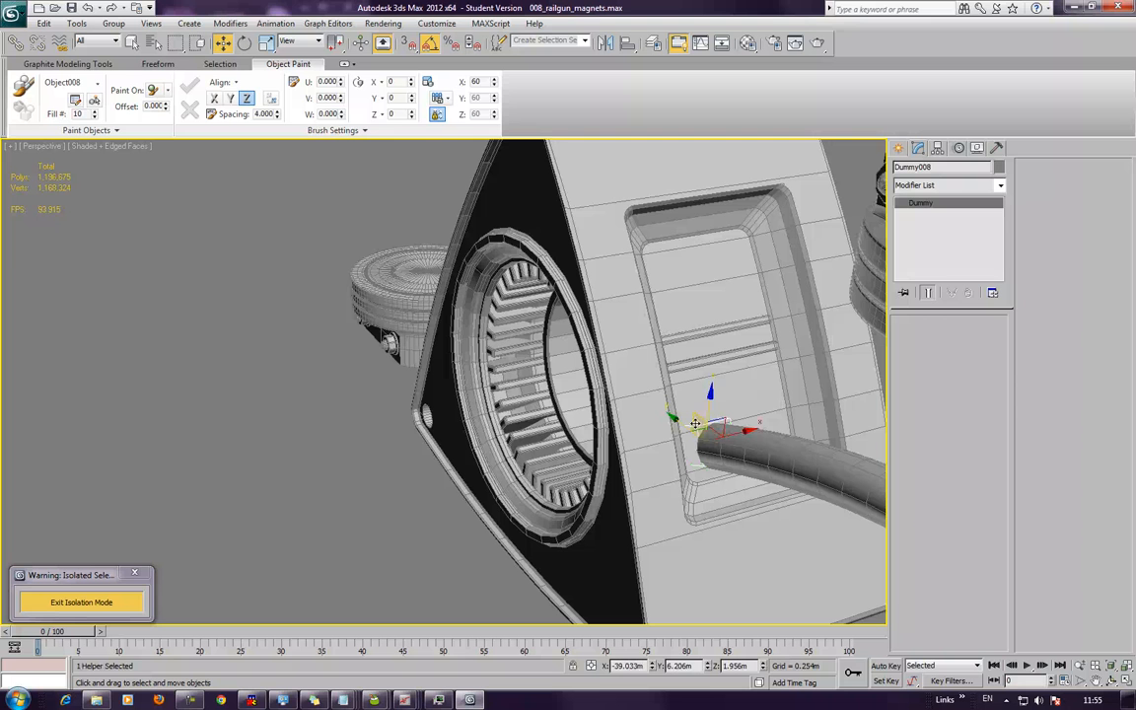
key(Delete)
scroll(695, 425, down, 6)
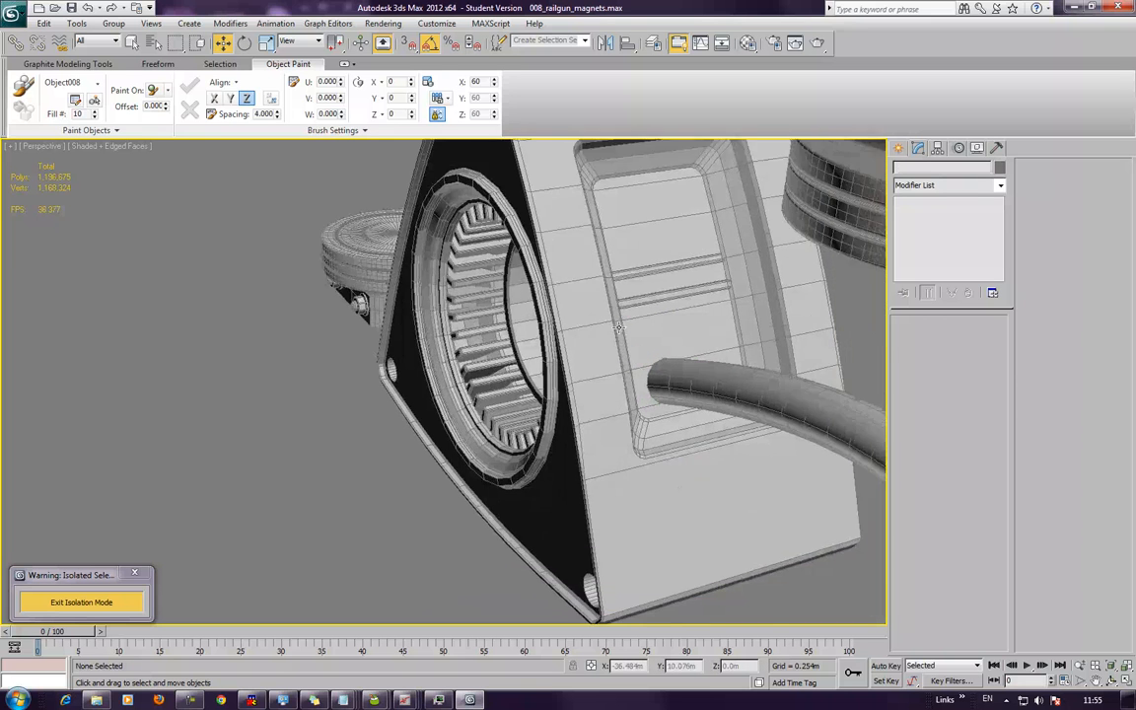
Try cloning the hose sideways along X as a single copy, and delete that copy
scroll(624, 339, up, 2)
alt+middle_drag(625, 339, 544, 443)
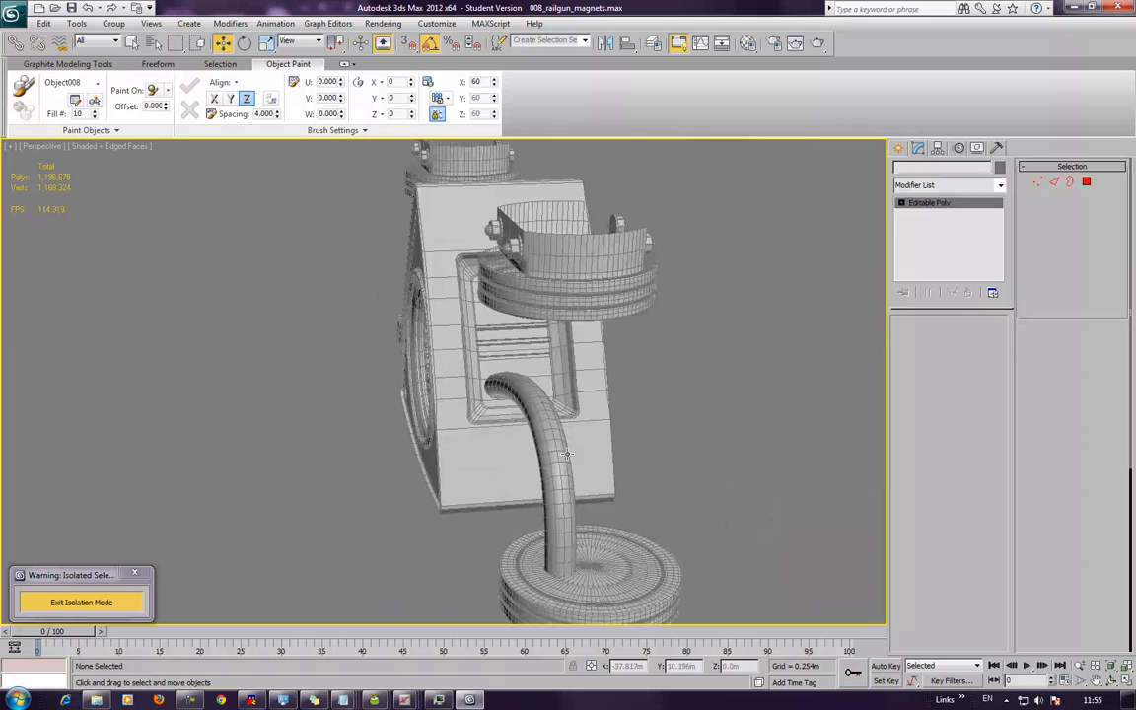
click(556, 490)
click(559, 491)
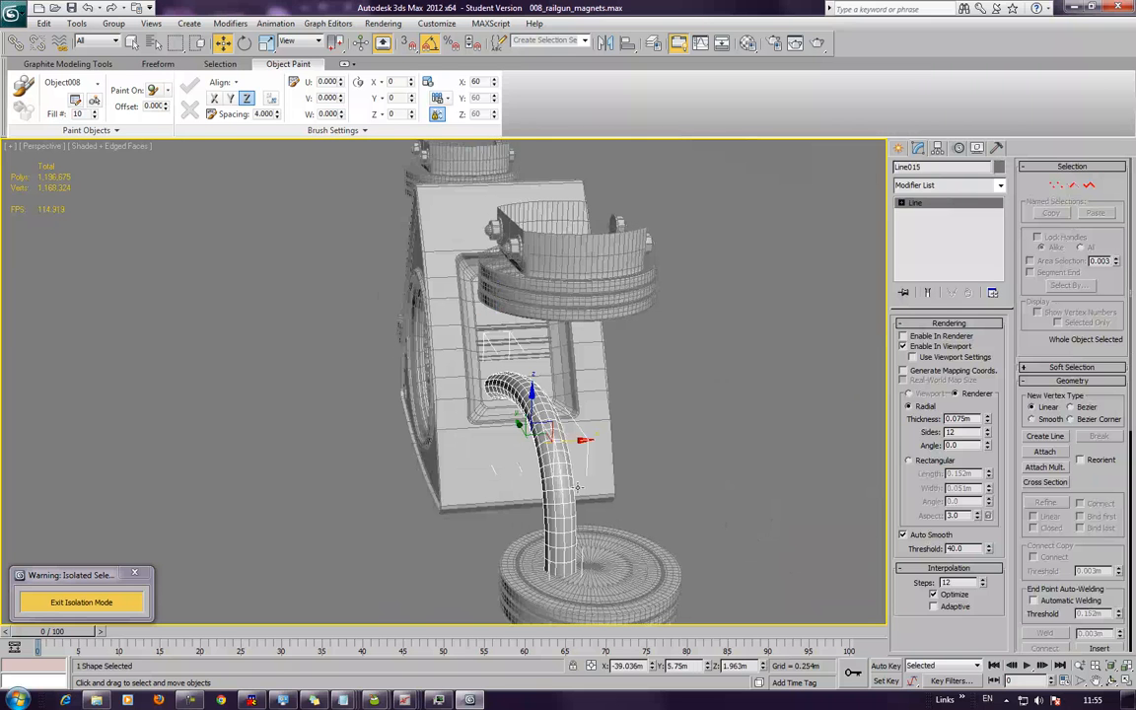
mouse_move(582, 439)
shift+mouse_down()
mouse_move(613, 443)
mouse_move(627, 427)
shift+mouse_up()
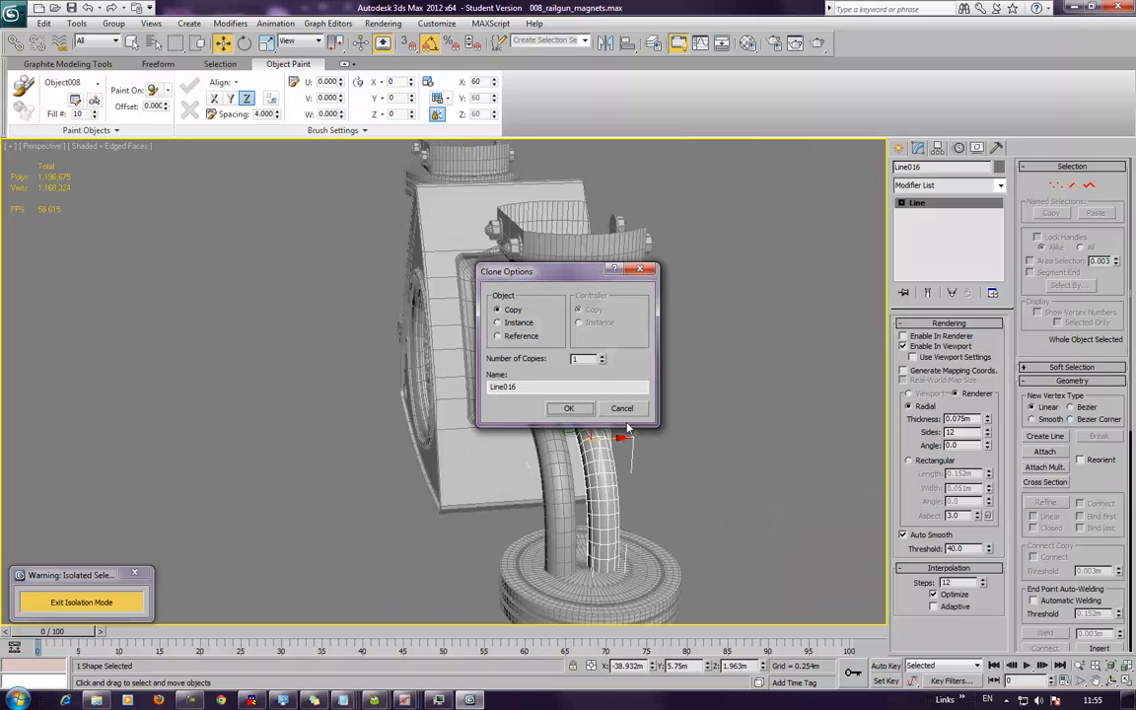
click(569, 408)
key(Delete)
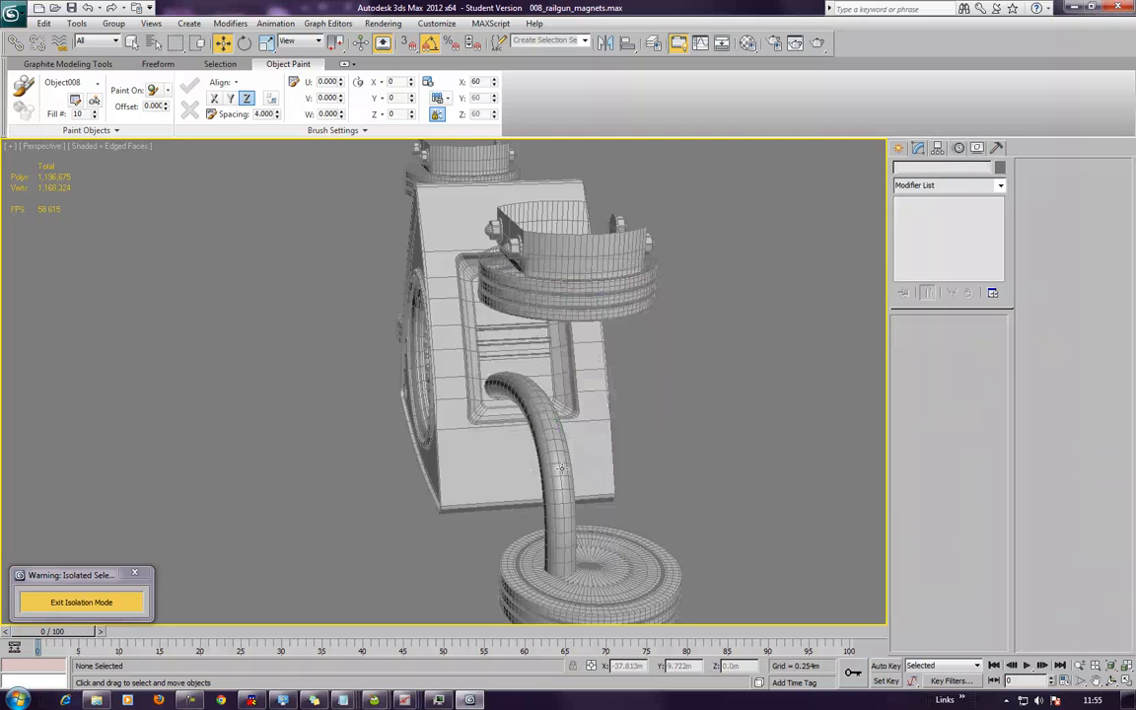
Shift the hose's magnet-end vertex about 0.045 m and its middle vertex about 0.04 m along negative X
click(557, 471)
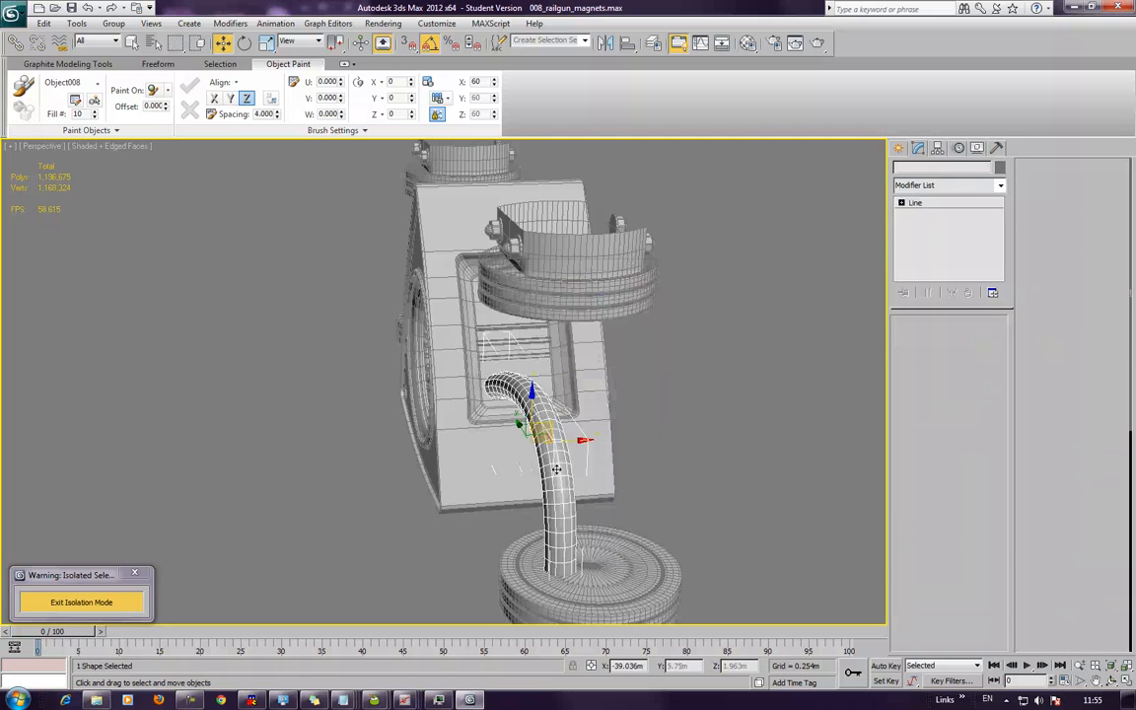
click(919, 203)
click(558, 557)
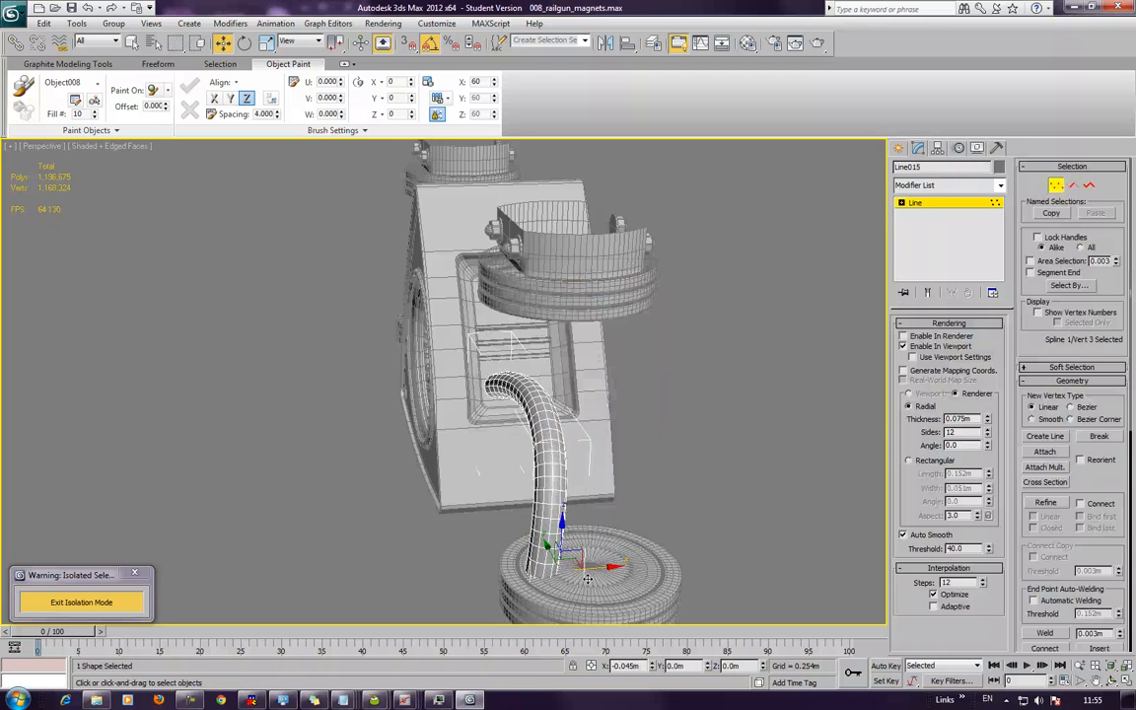
alt+middle_drag(550, 473, 612, 490)
drag(503, 390, 502, 390)
drag(614, 432, 597, 437)
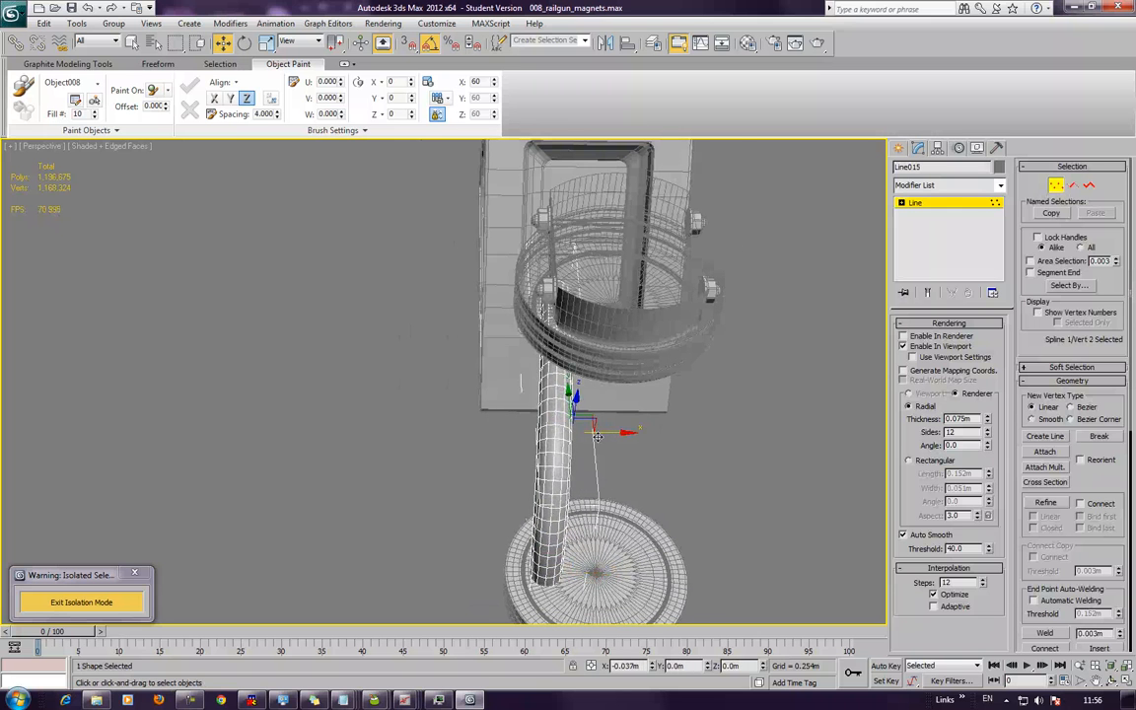
scroll(493, 441, down, 2)
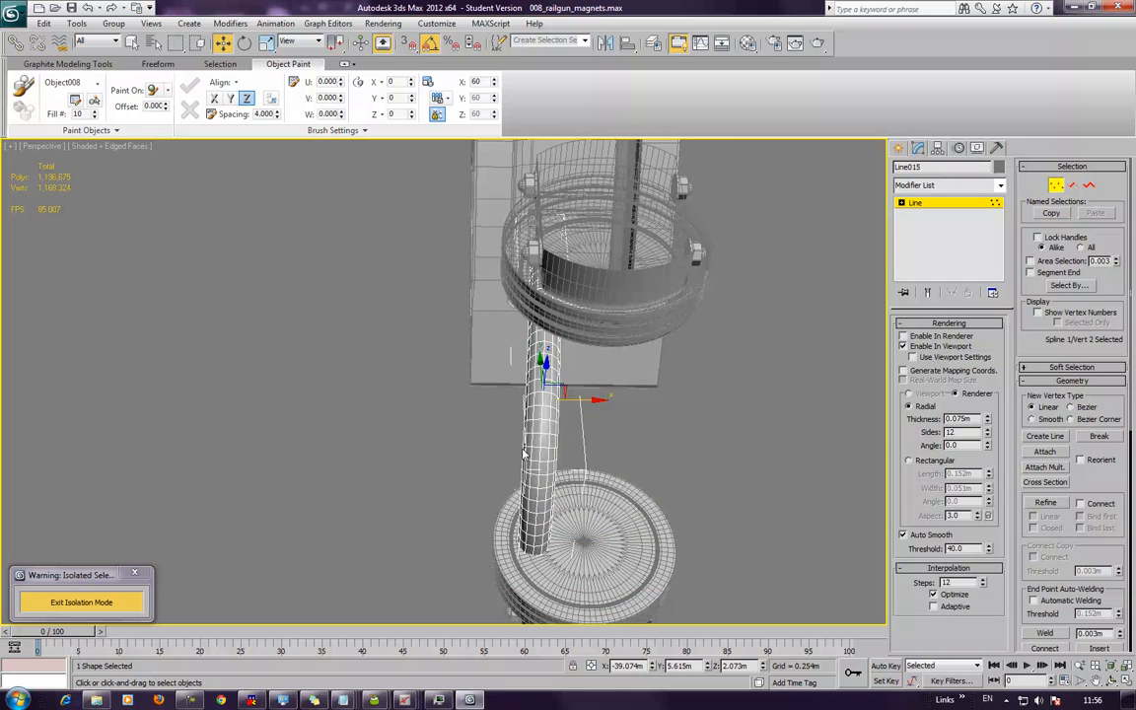
Check the hose's curve, leave vertex editing, and save the scene
alt+middle_drag(524, 454, 535, 410)
scroll(536, 410, up, 5)
alt+middle_drag(611, 434, 487, 407)
scroll(451, 387, down, 2)
click(942, 209)
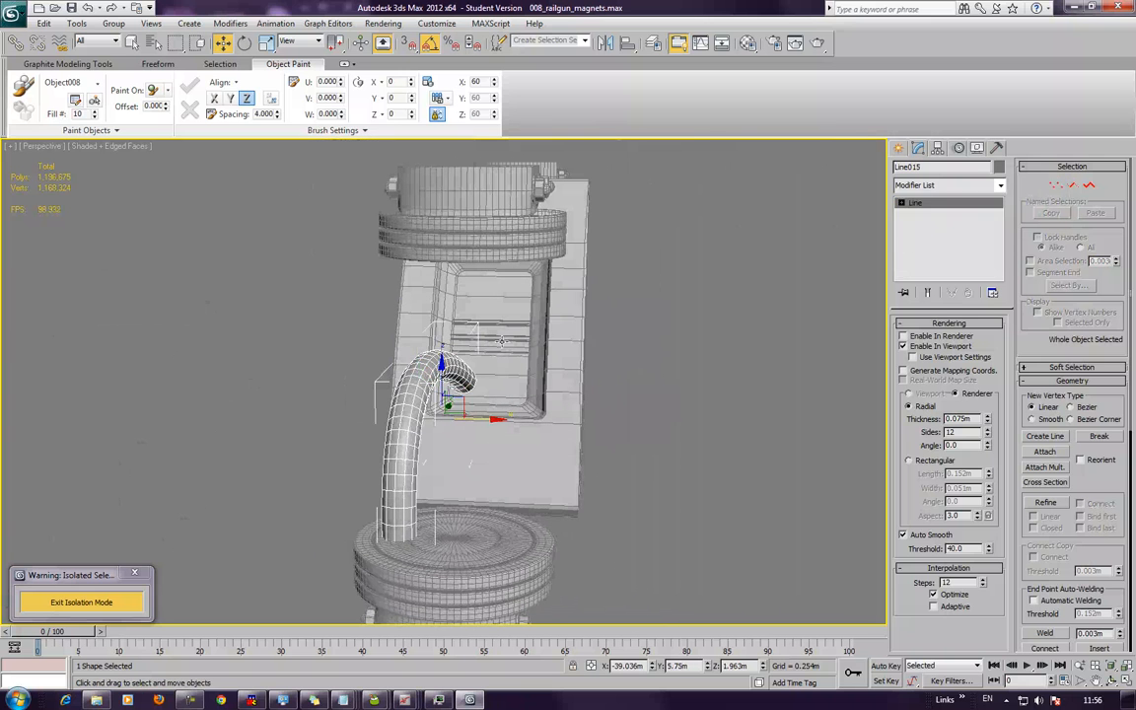
key(ctrl+s)
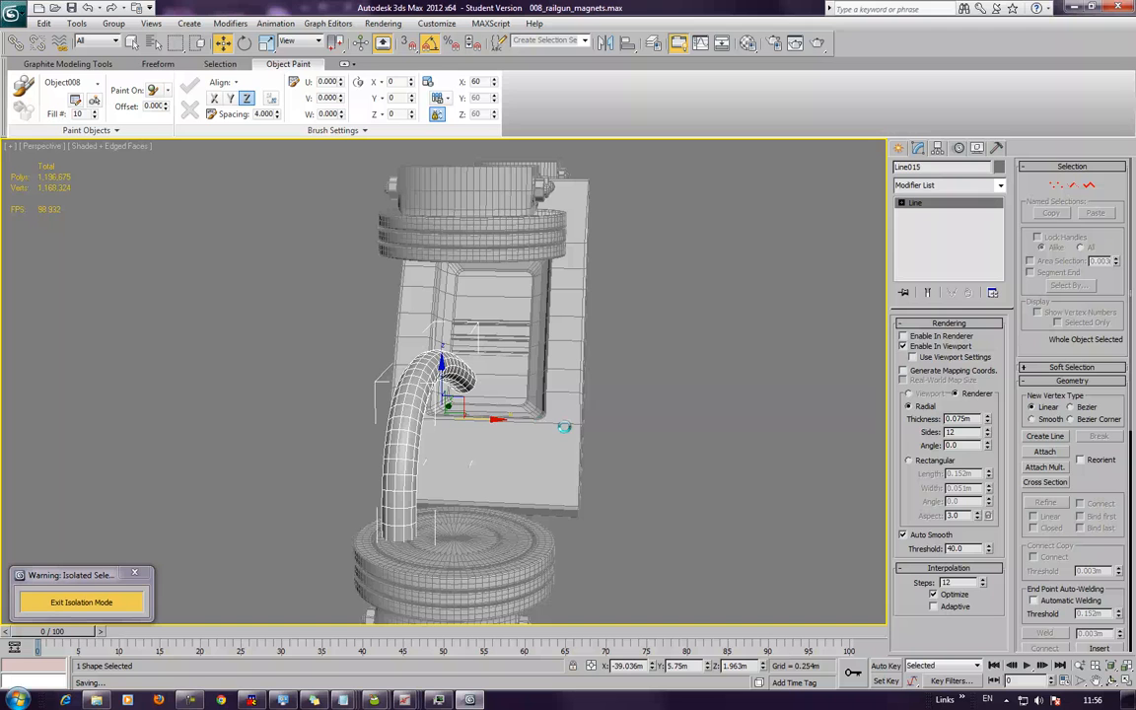
Clone the hose about 0.14 m along positive X as a single independent copy
drag(498, 419, 552, 422)
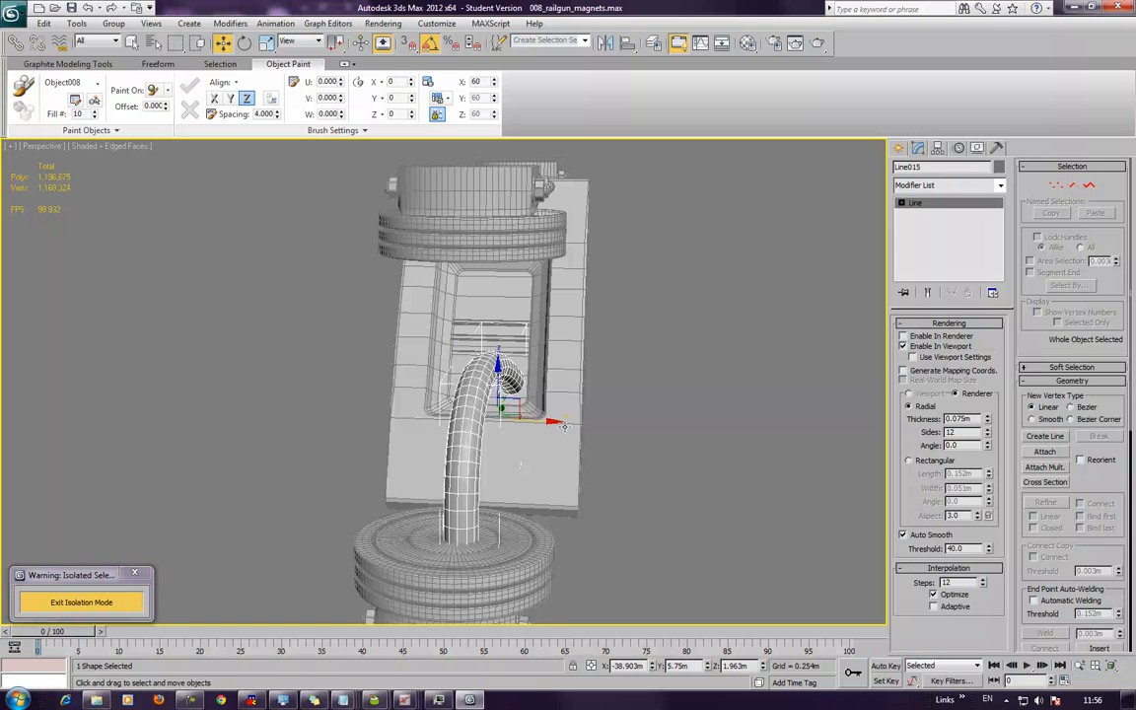
key(ctrl+z)
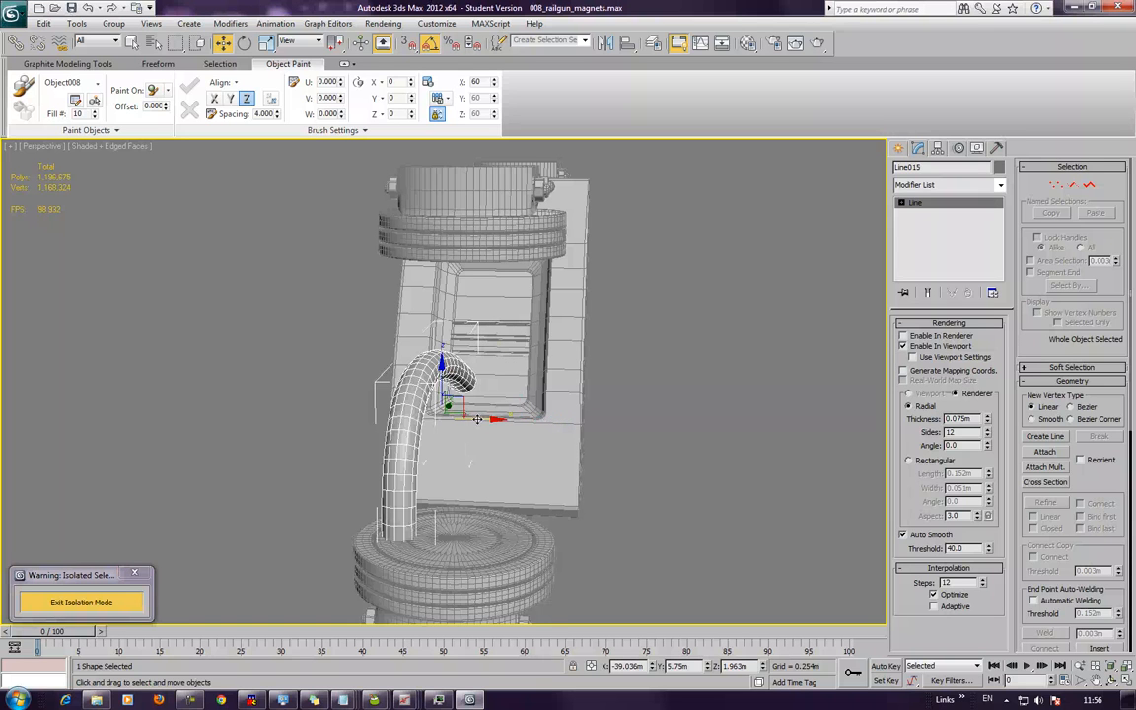
shift+drag(476, 419, 532, 424)
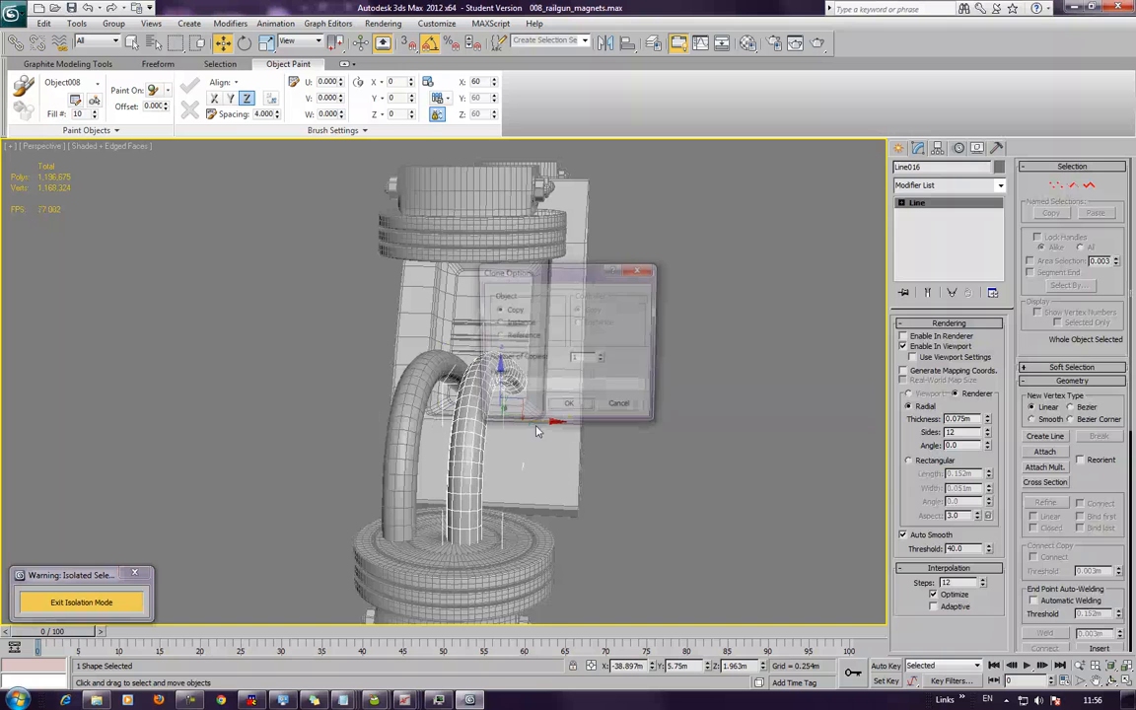
key(Return)
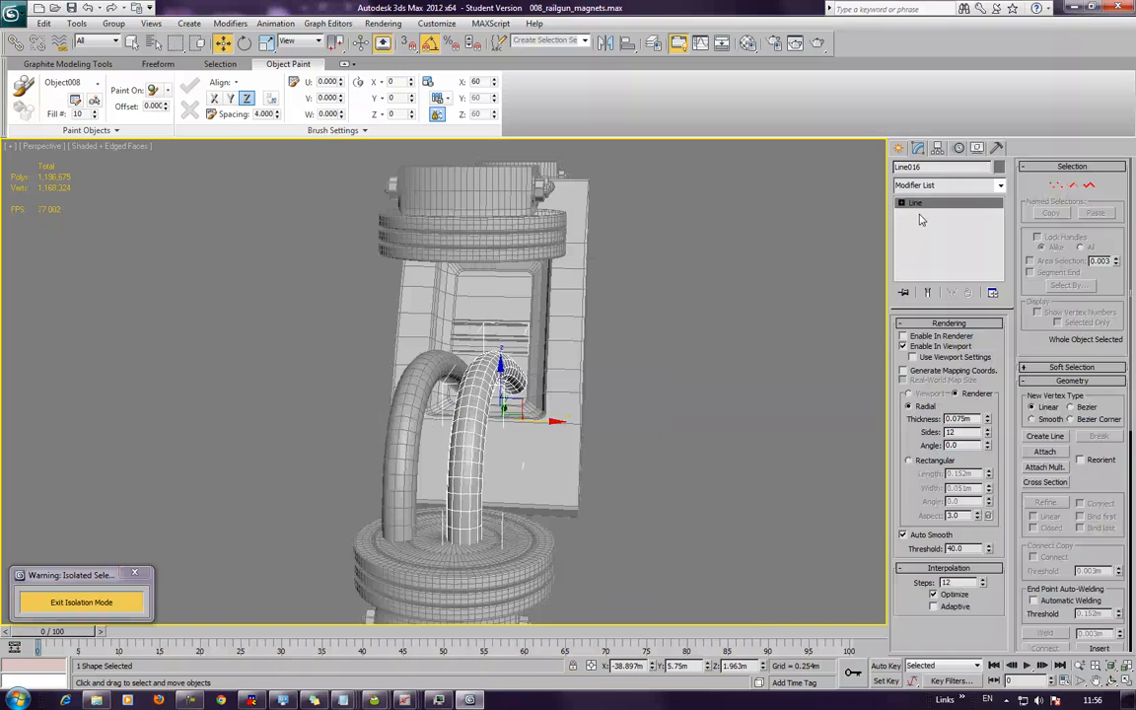
Shift the copied hose's magnet-end vertex outward along positive X and its middle vertex about 0.063 m the same way
key(1)
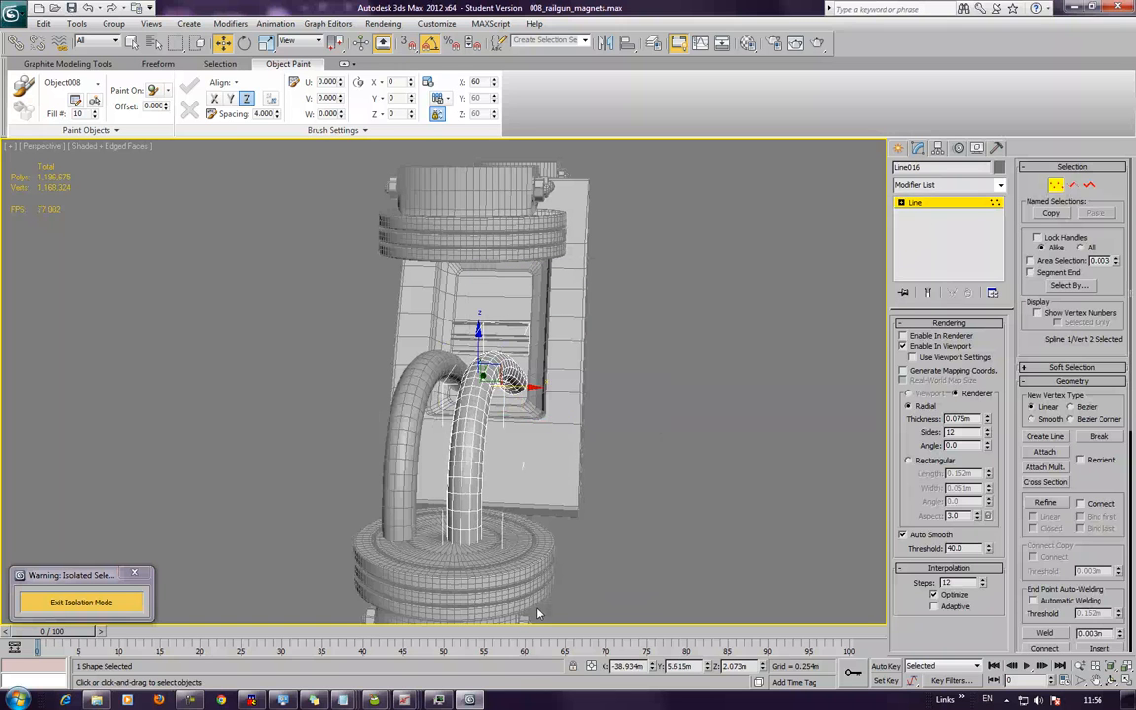
click(469, 532)
drag(519, 543, 559, 552)
alt+middle_drag(470, 445, 538, 520)
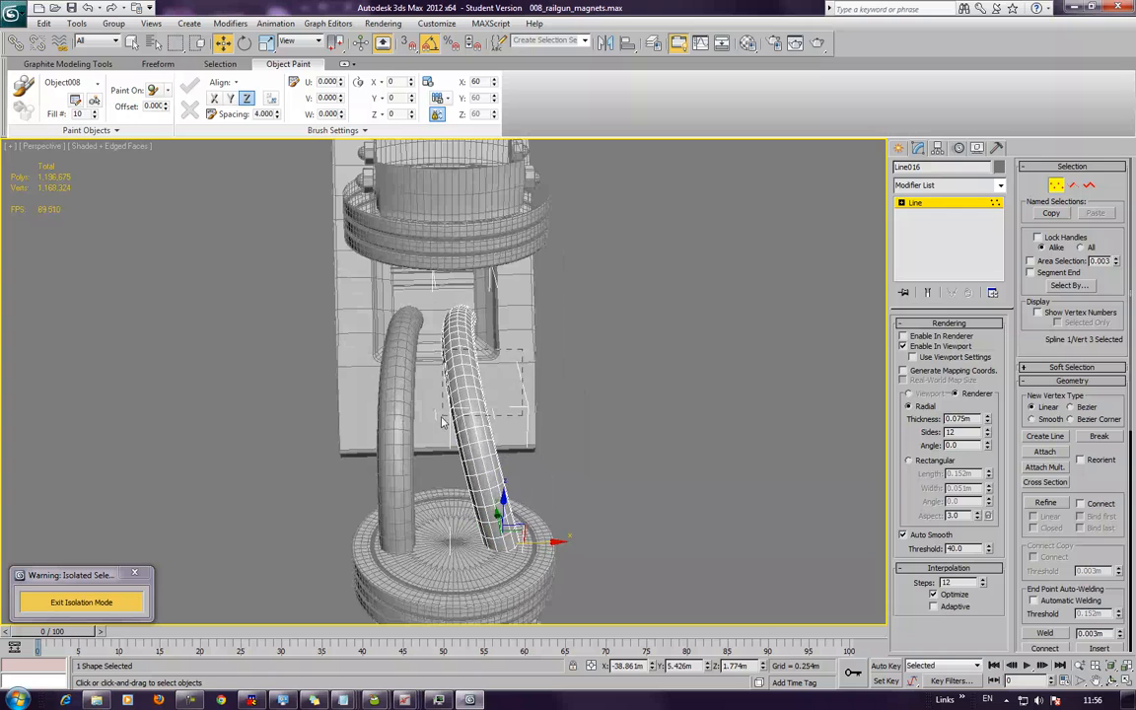
drag(445, 420, 456, 425)
drag(518, 375, 549, 398)
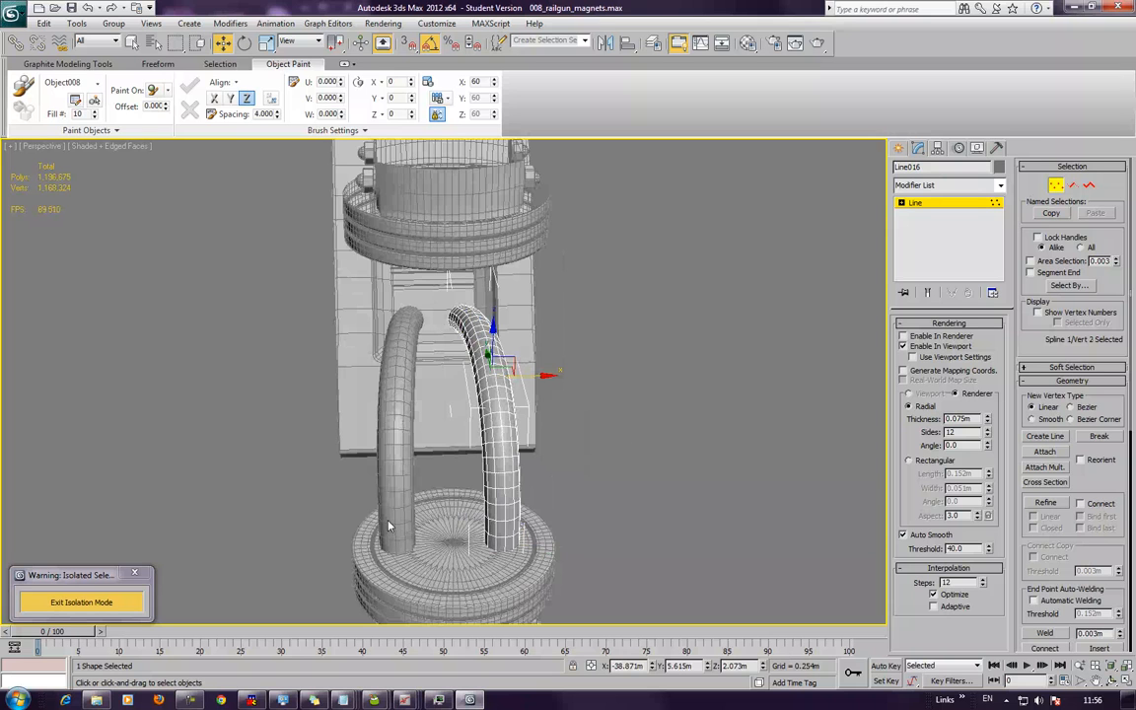
Nudge the copy's magnet-end vertex slightly further along positive X and its middle vertex about 0.007 m, and leave vertex editing
click(504, 528)
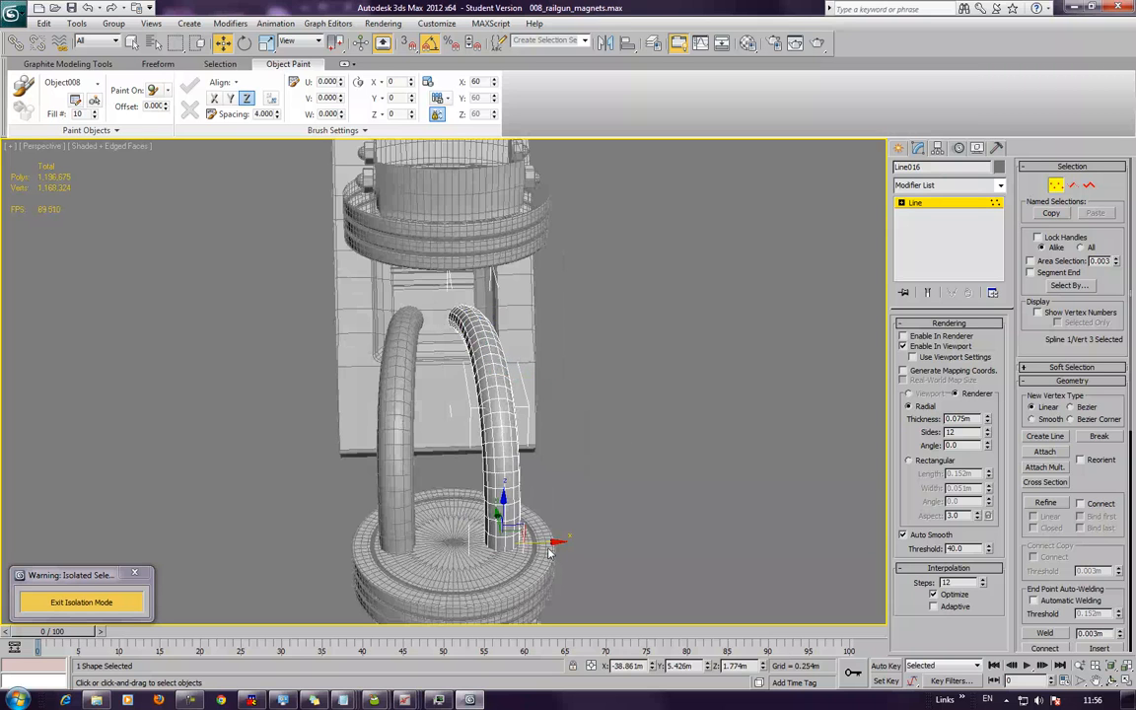
drag(555, 541, 558, 542)
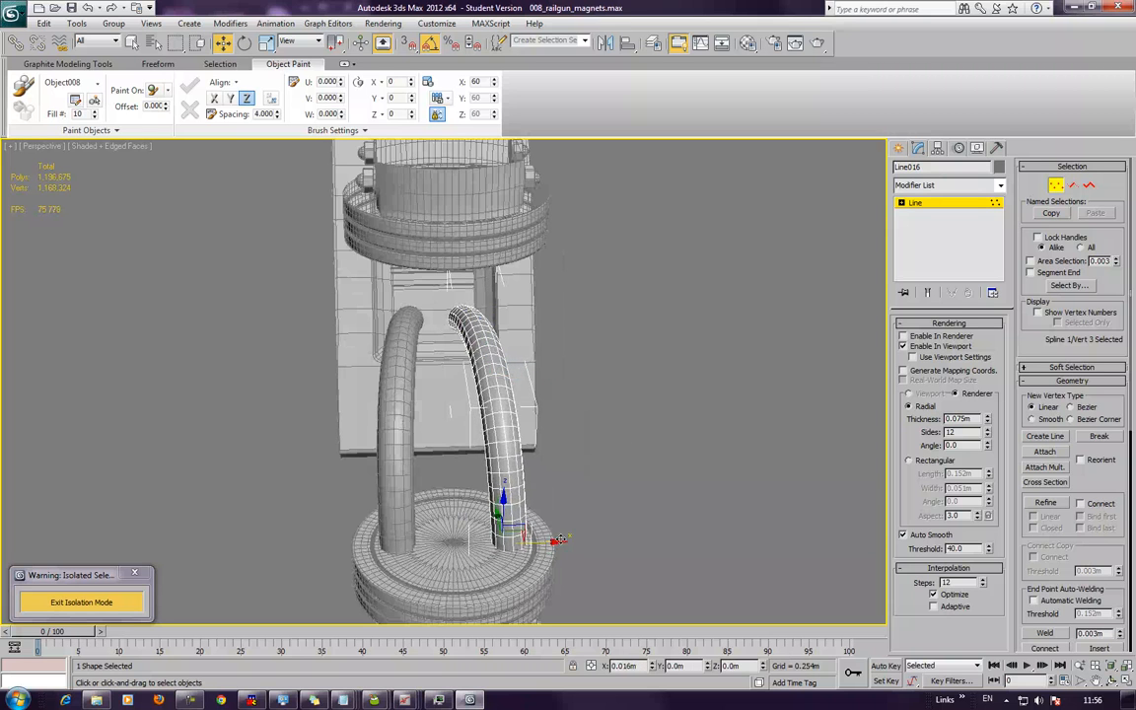
alt+middle_drag(620, 447, 609, 469)
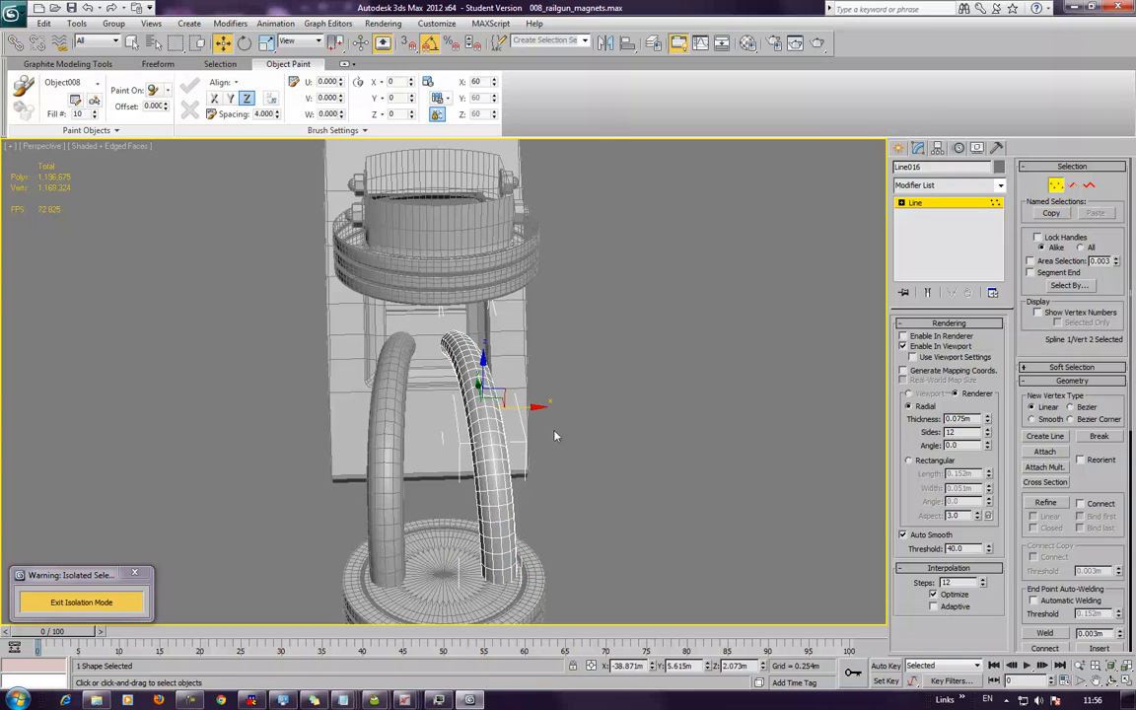
drag(539, 407, 548, 409)
middle_drag(554, 402, 448, 393)
scroll(418, 385, down, 2)
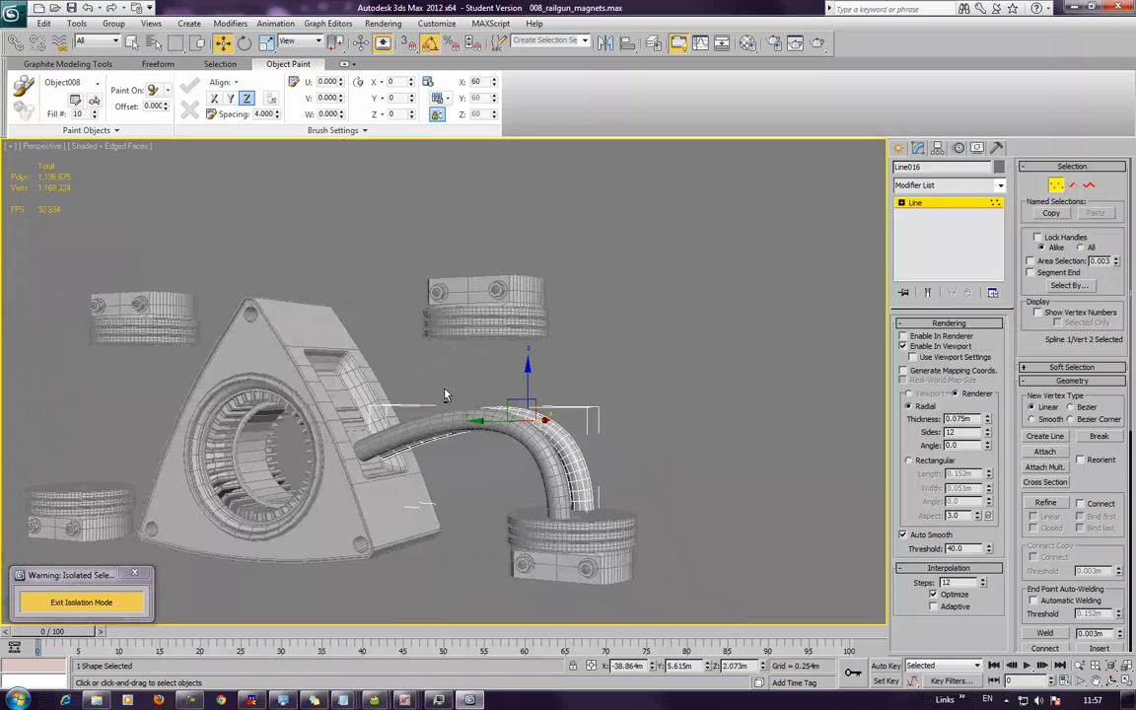
click(931, 204)
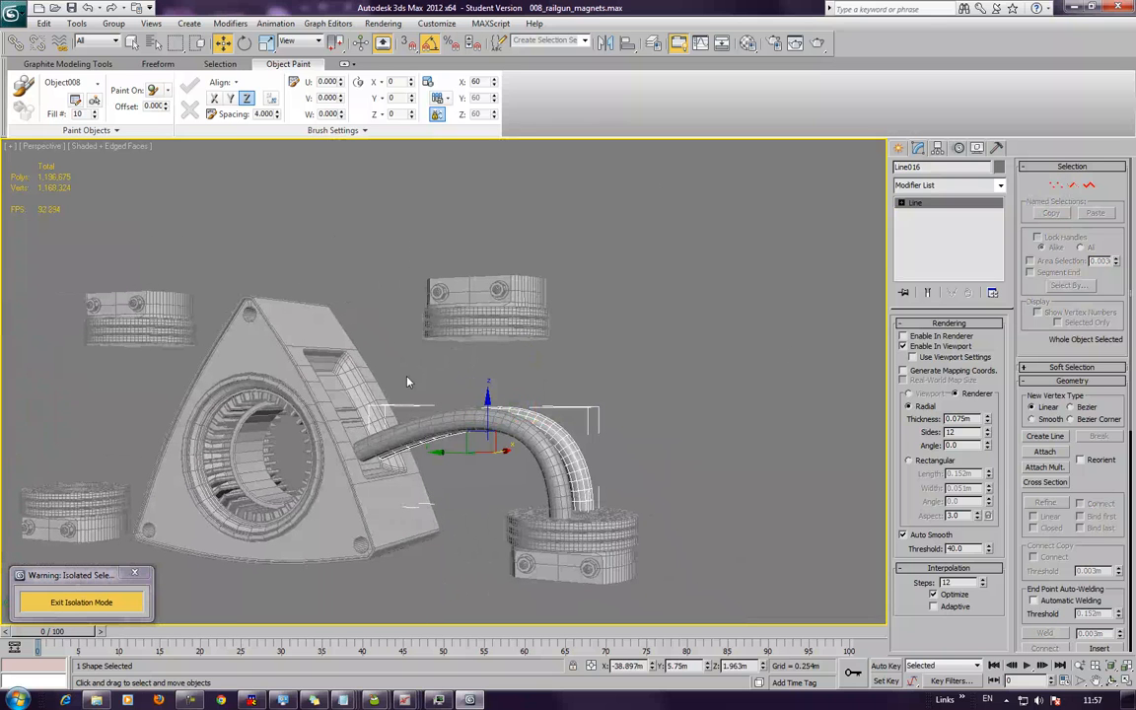
Select both hoses together and clone them in the YZ plane up toward the upper magnet as one copy
drag(469, 424, 470, 425)
middle_drag(503, 471, 524, 501)
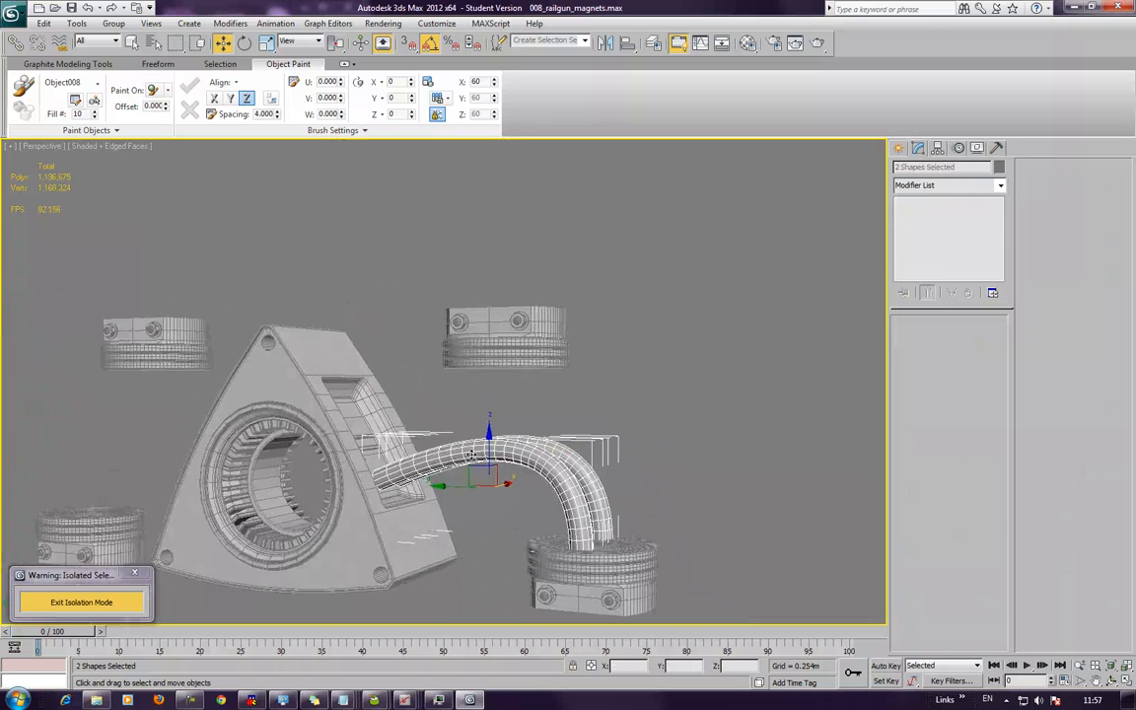
mouse_move(478, 463)
shift+mouse_down()
mouse_move(456, 404)
mouse_move(435, 401)
shift+mouse_up()
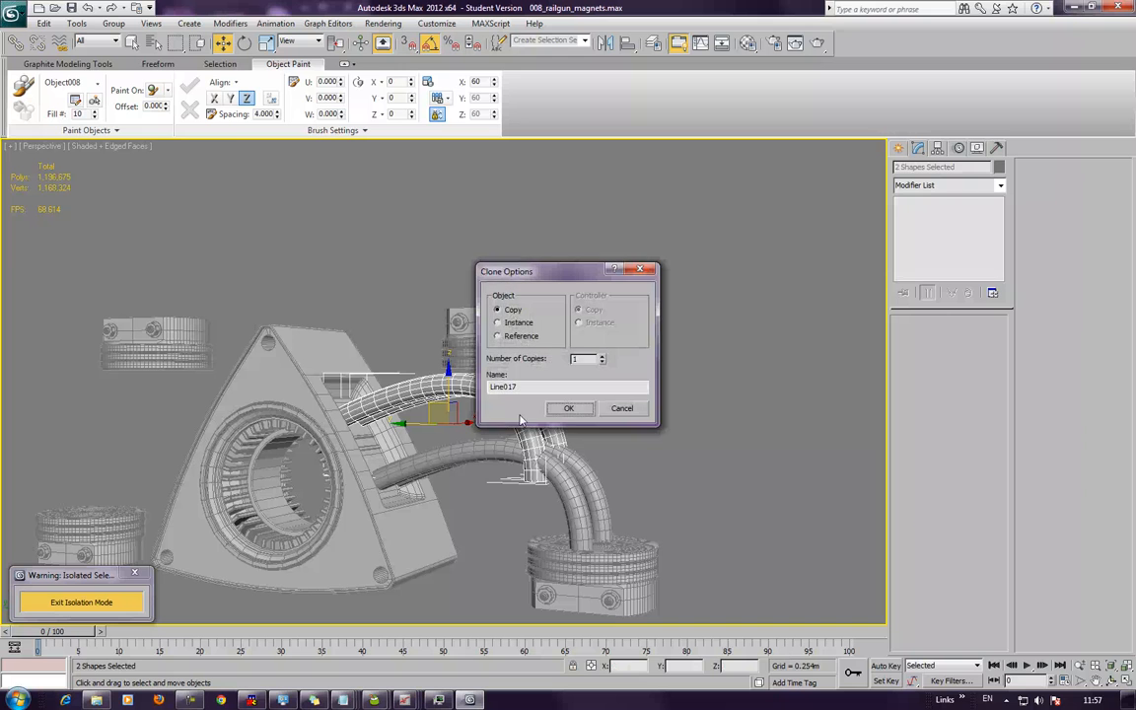
Clone the two selected cables as one copy and position the pair just above the lower cables
click(568, 408)
mouse_move(436, 401)
mouse_down()
mouse_move(468, 454)
mouse_move(463, 445)
mouse_up()
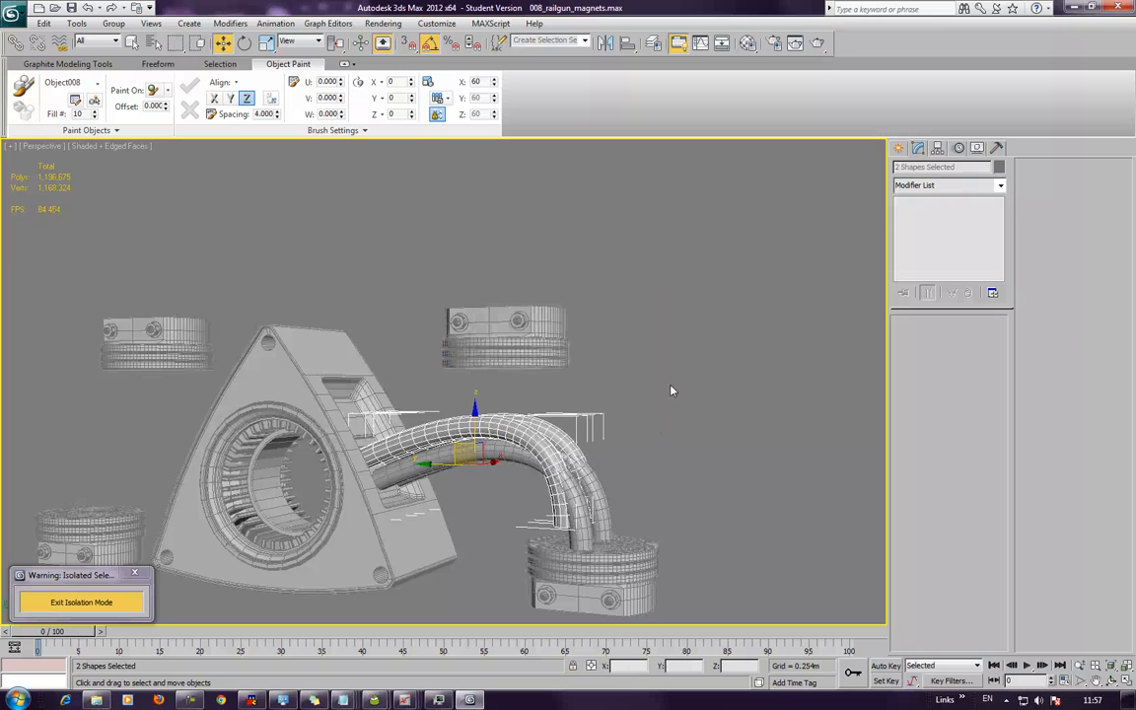
click(674, 385)
Raise the end vertex of one copied cable to the underside of the upper ribbed cylinder
click(479, 431)
middle_drag(518, 430, 526, 435)
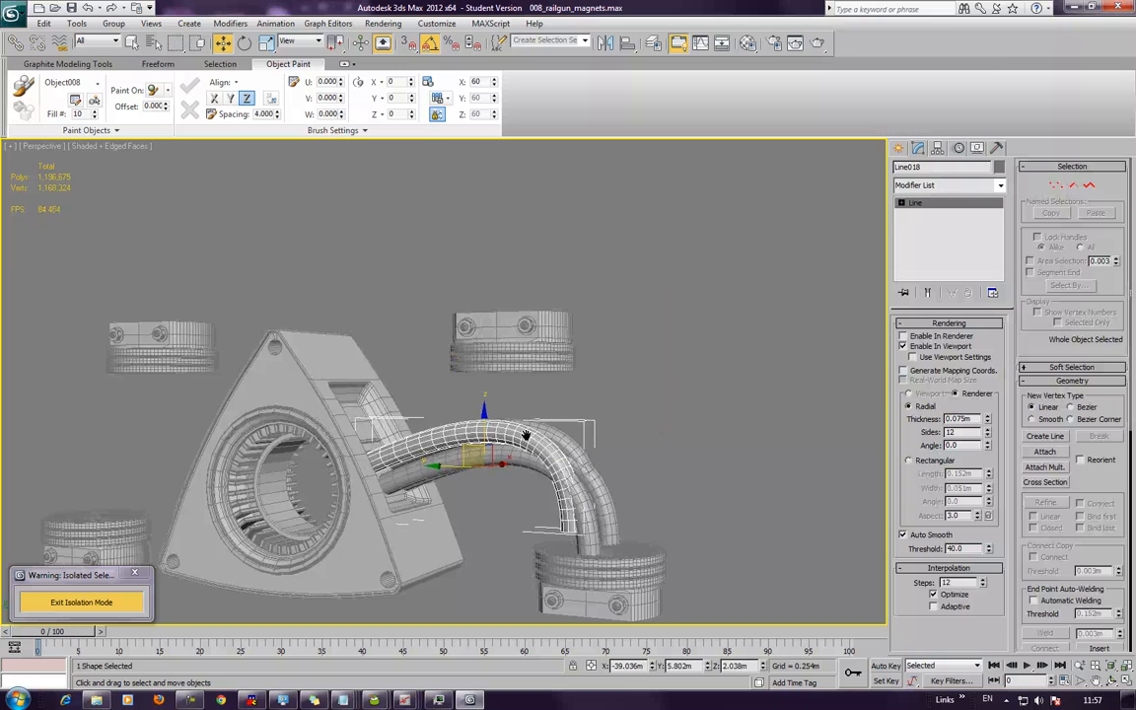
key(1)
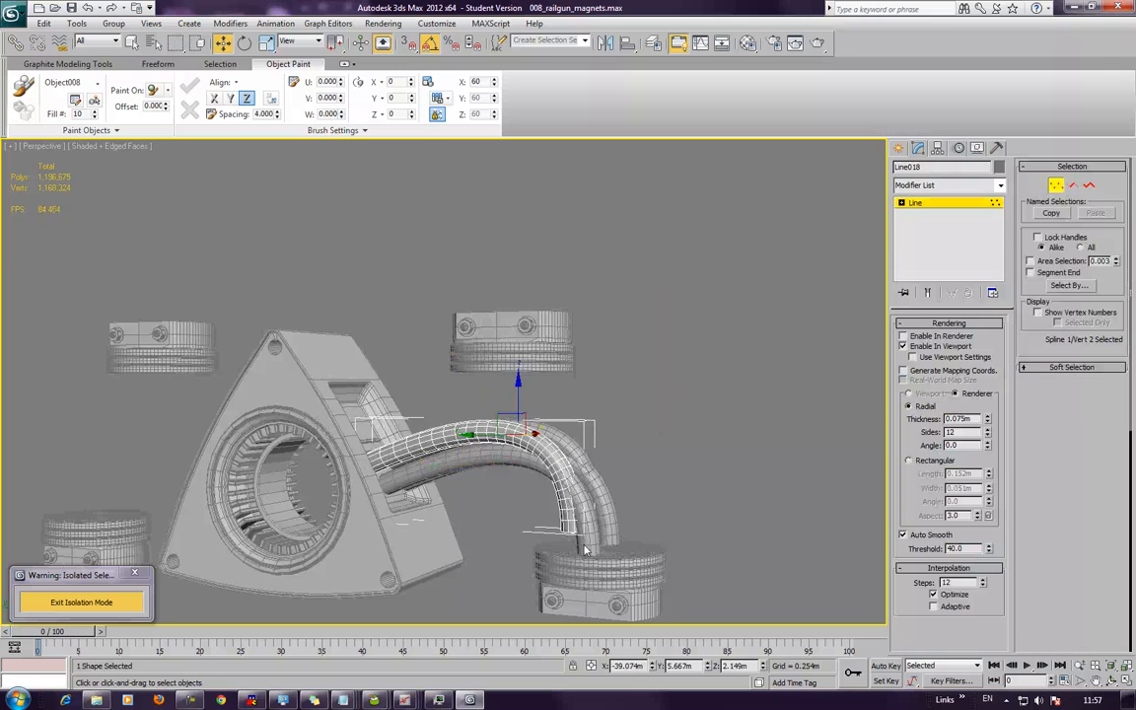
drag(563, 512, 530, 362)
scroll(511, 433, up, 6)
alt+middle_drag(512, 433, 456, 303)
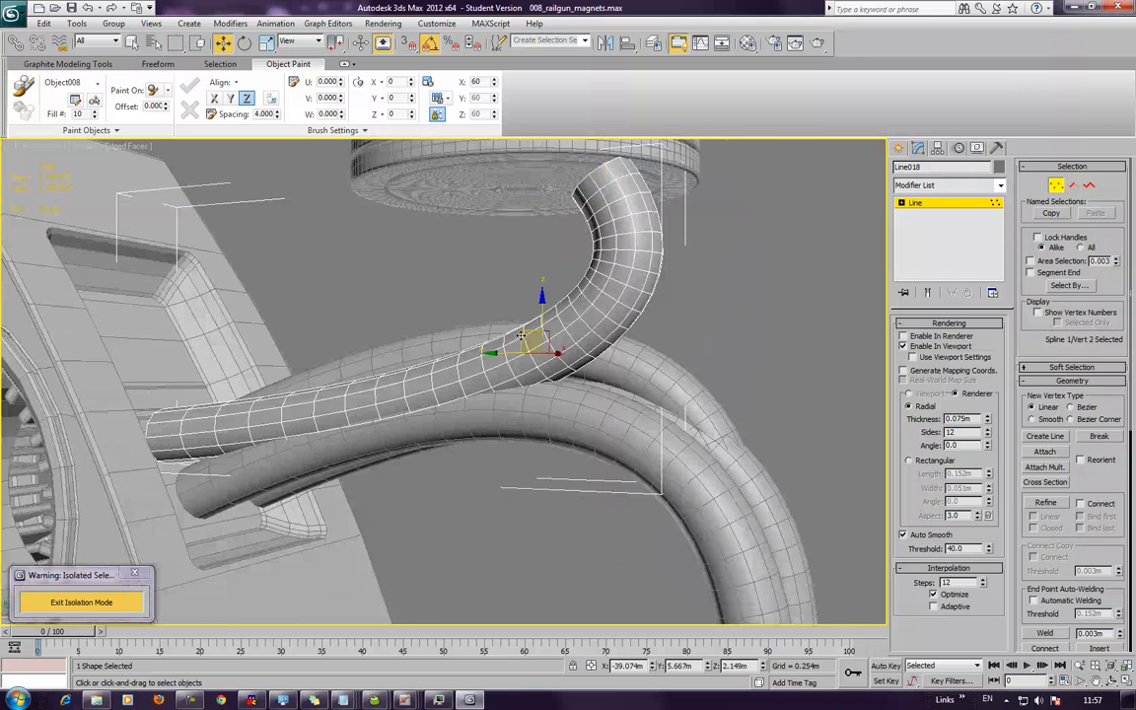
Move the copied cable's middle vertex toward the triangular block and seat its end vertex in the upper cylinder
drag(519, 329, 407, 312)
alt+middle_drag(521, 293, 639, 342)
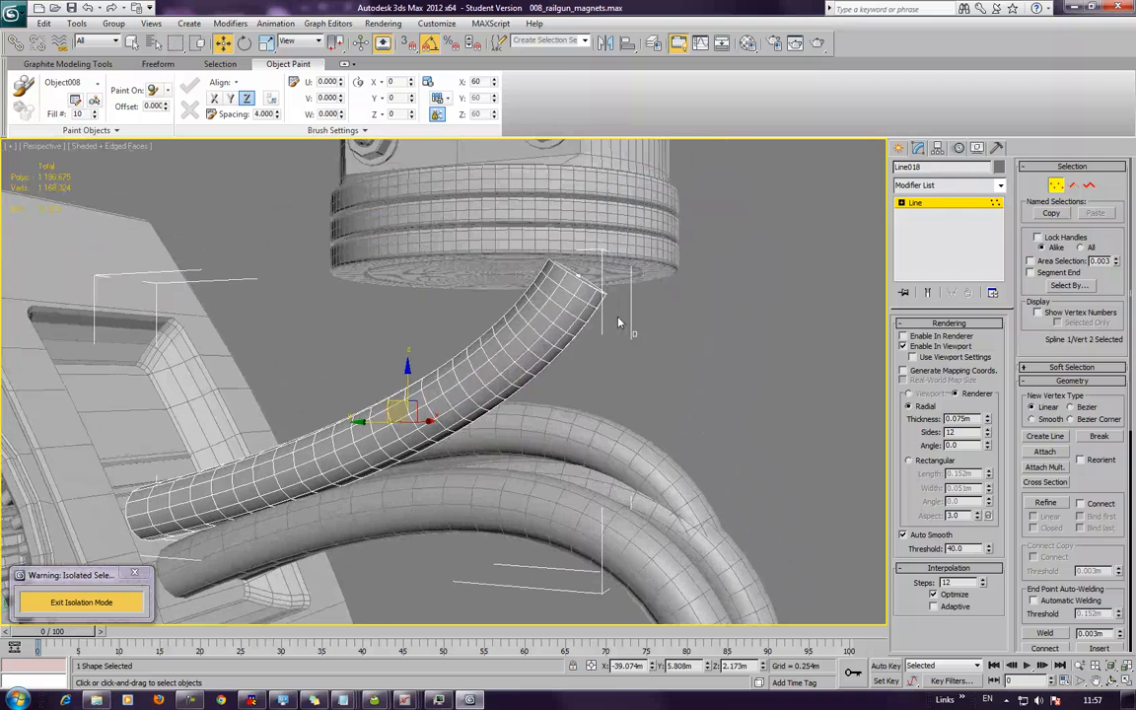
drag(543, 279, 473, 282)
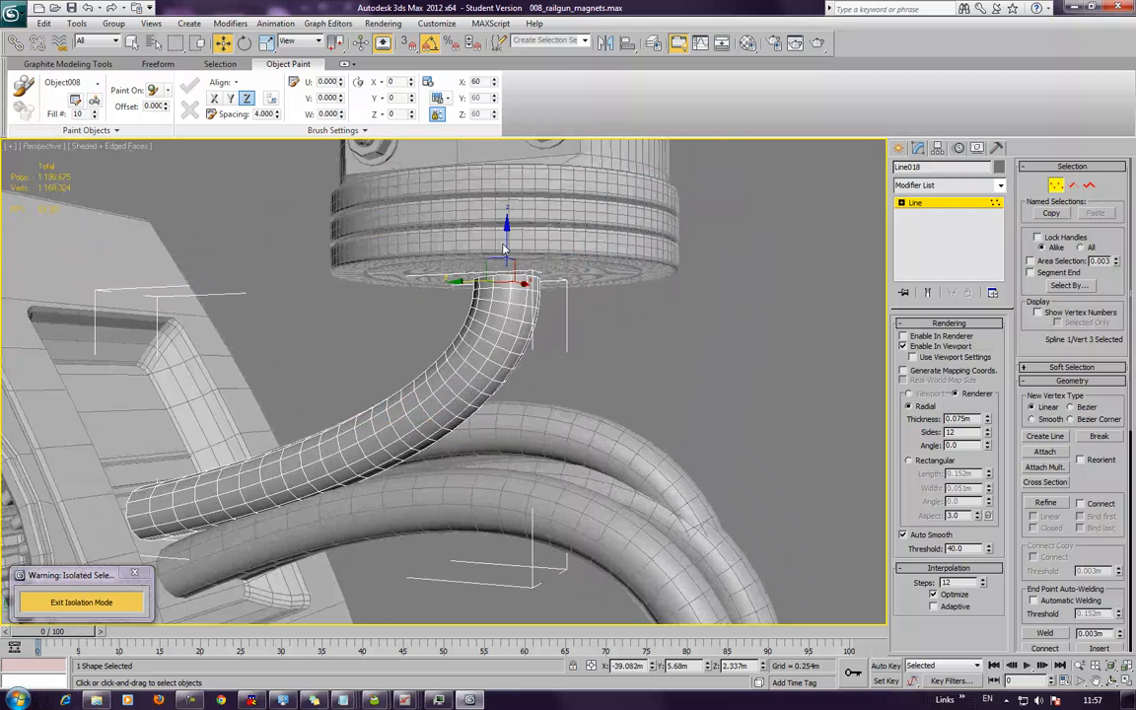
drag(507, 239, 506, 224)
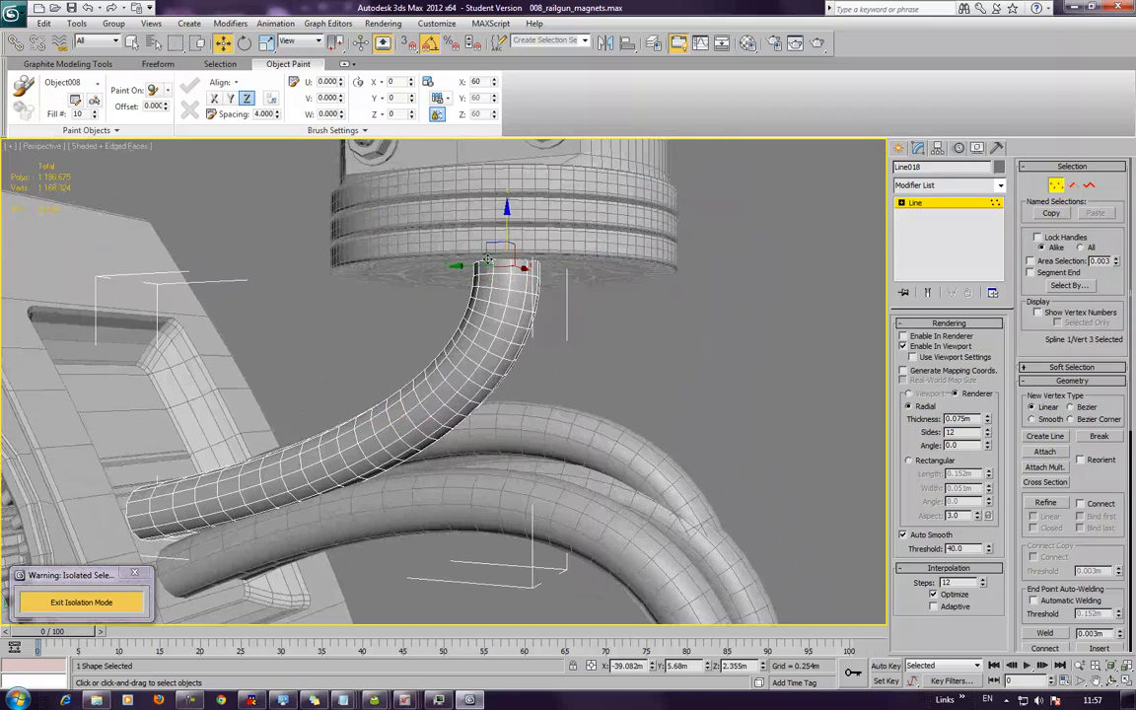
drag(466, 266, 468, 266)
alt+middle_drag(502, 269, 535, 244)
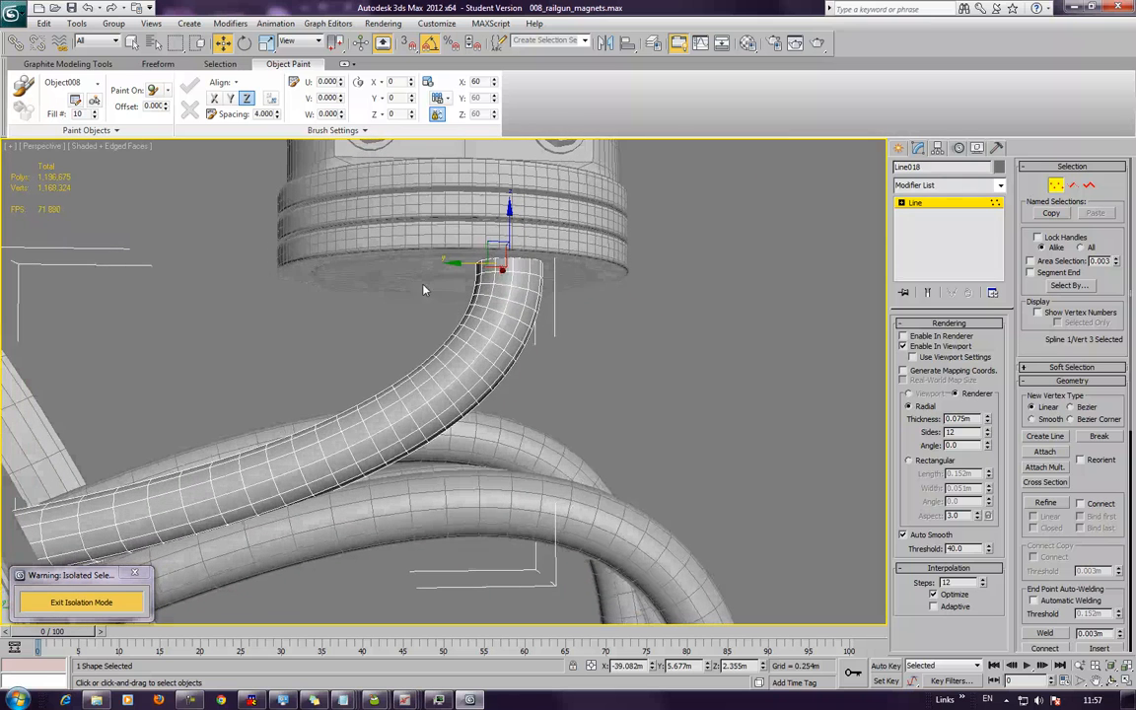
Shift the cable's end and middle vertices further toward the block to smooth the bend, and finish vertex editing
drag(463, 262, 420, 263)
drag(348, 353, 432, 509)
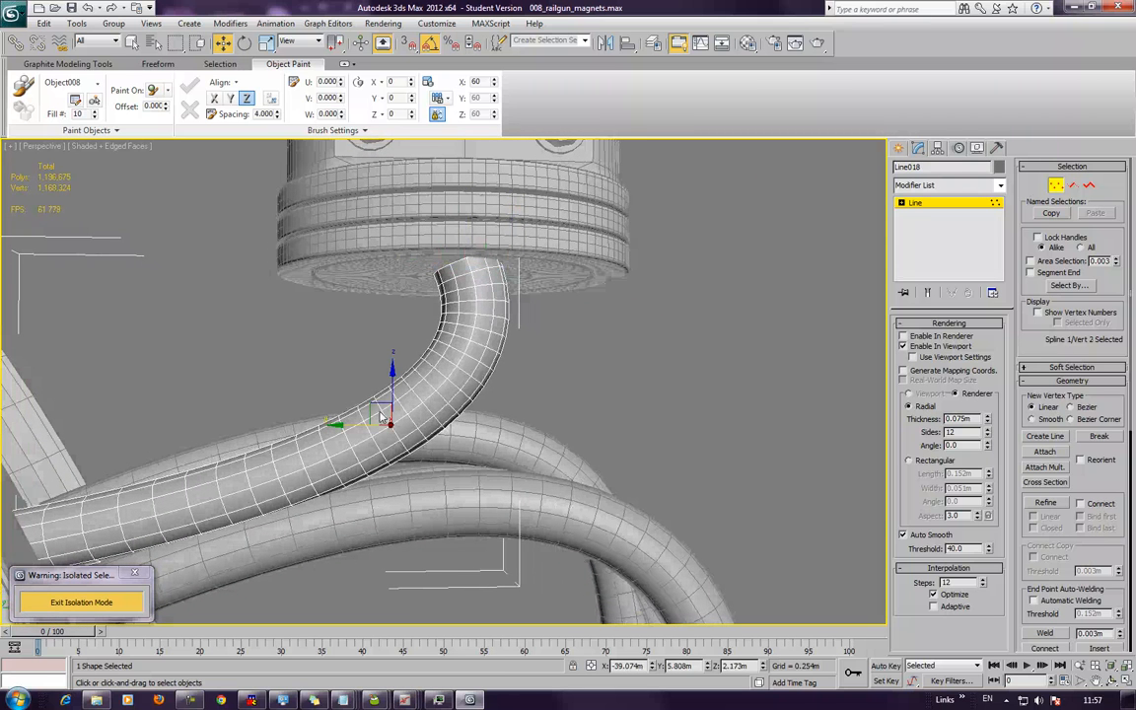
drag(374, 402, 339, 380)
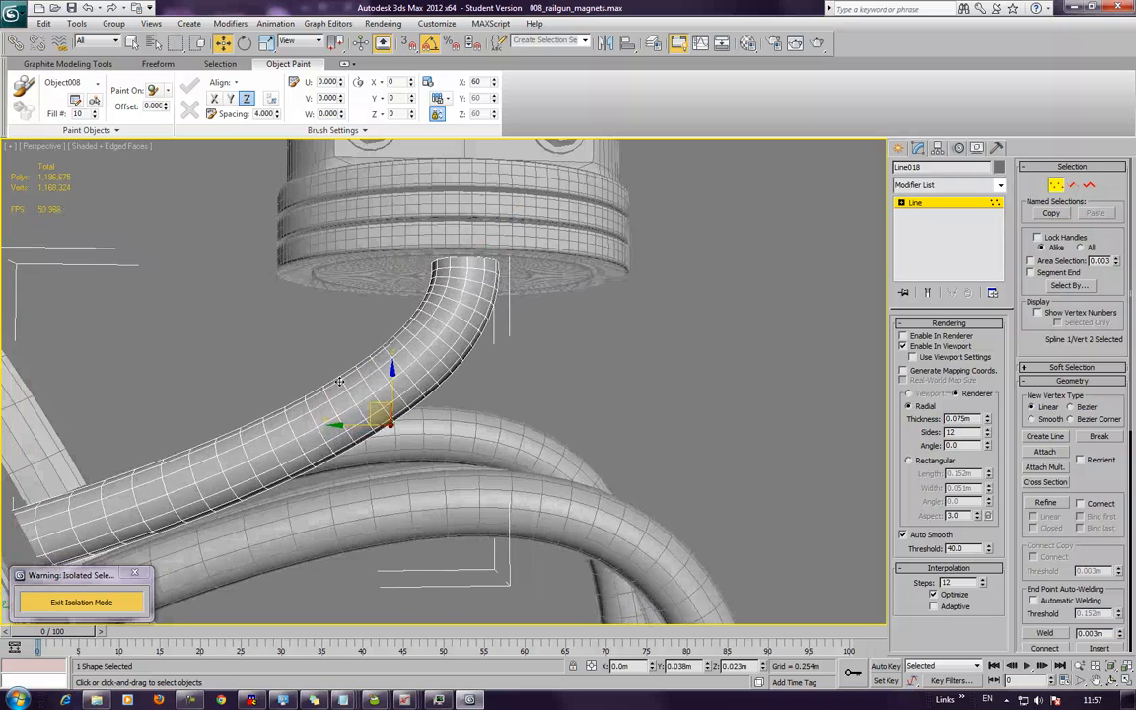
click(614, 372)
alt+middle_drag(613, 373, 451, 449)
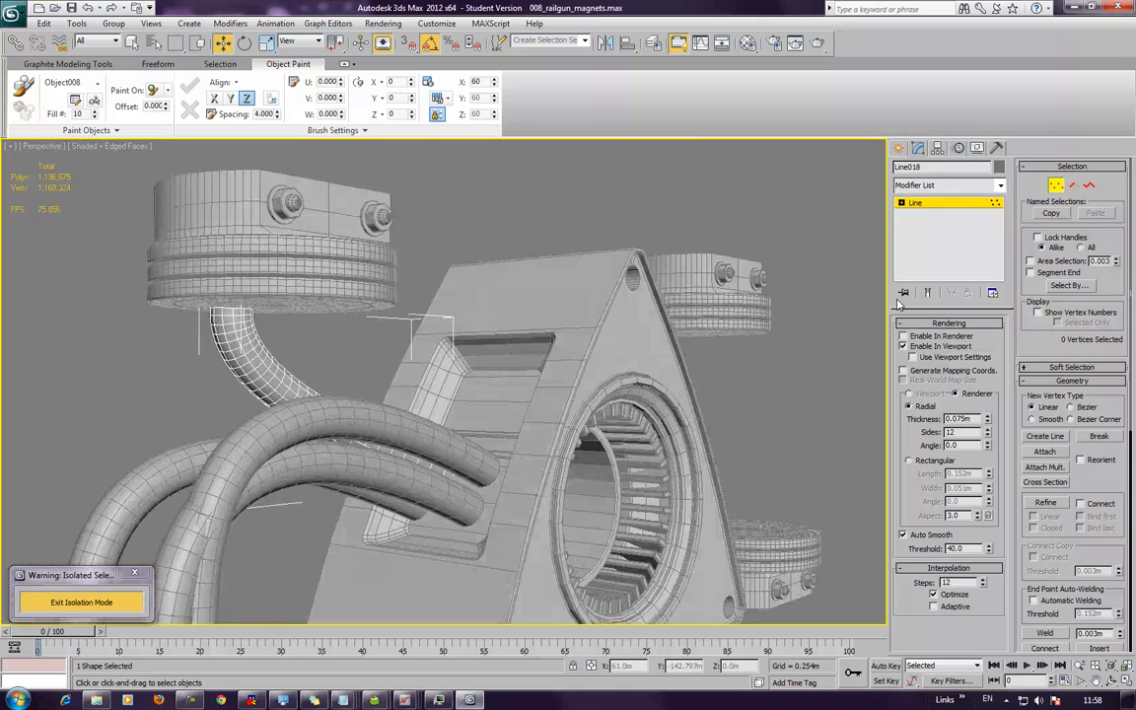
click(916, 204)
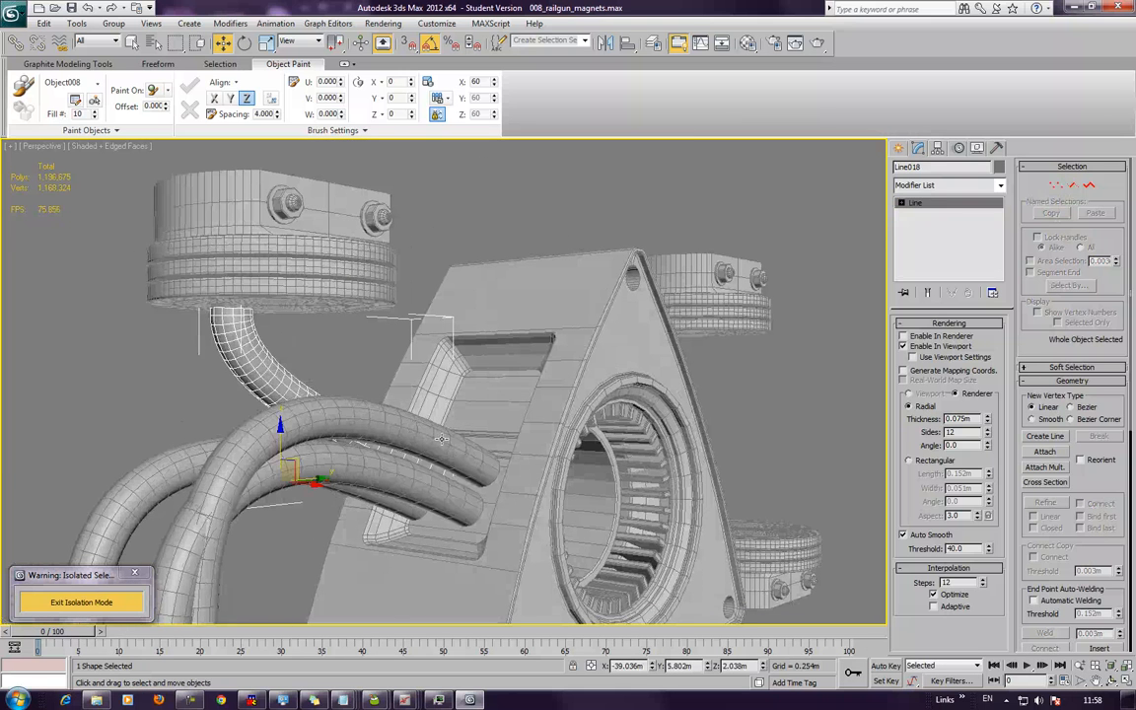
Delete the other copied cable lying above the lower pair
click(482, 390)
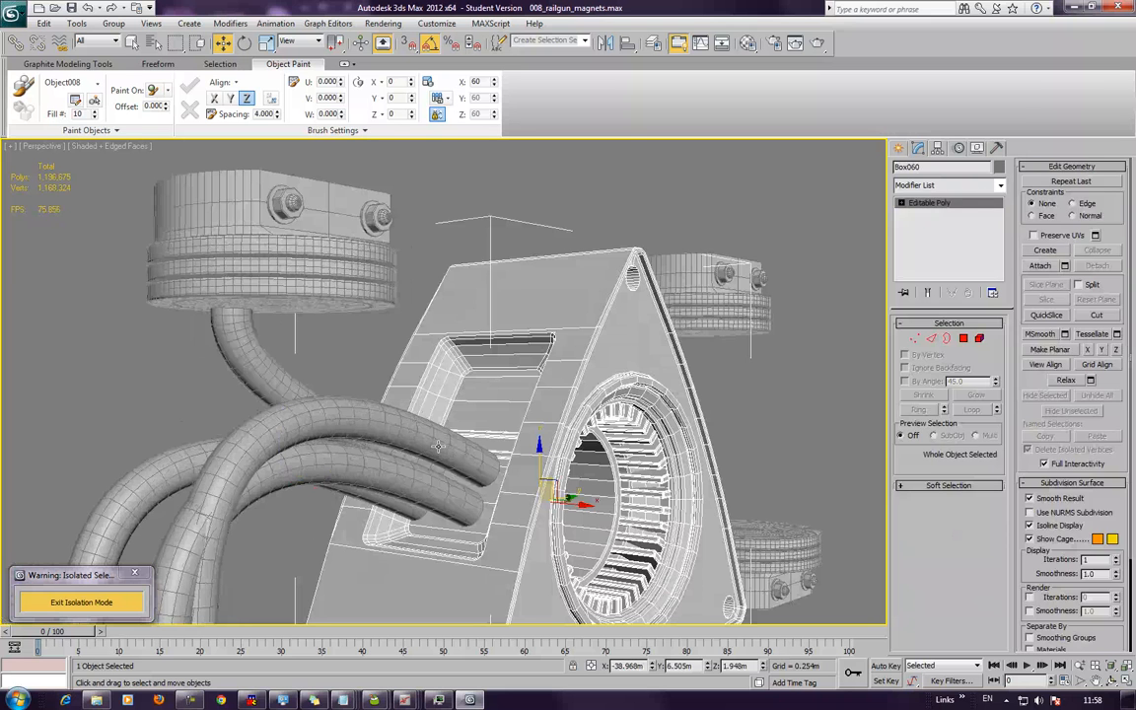
click(438, 446)
key(Delete)
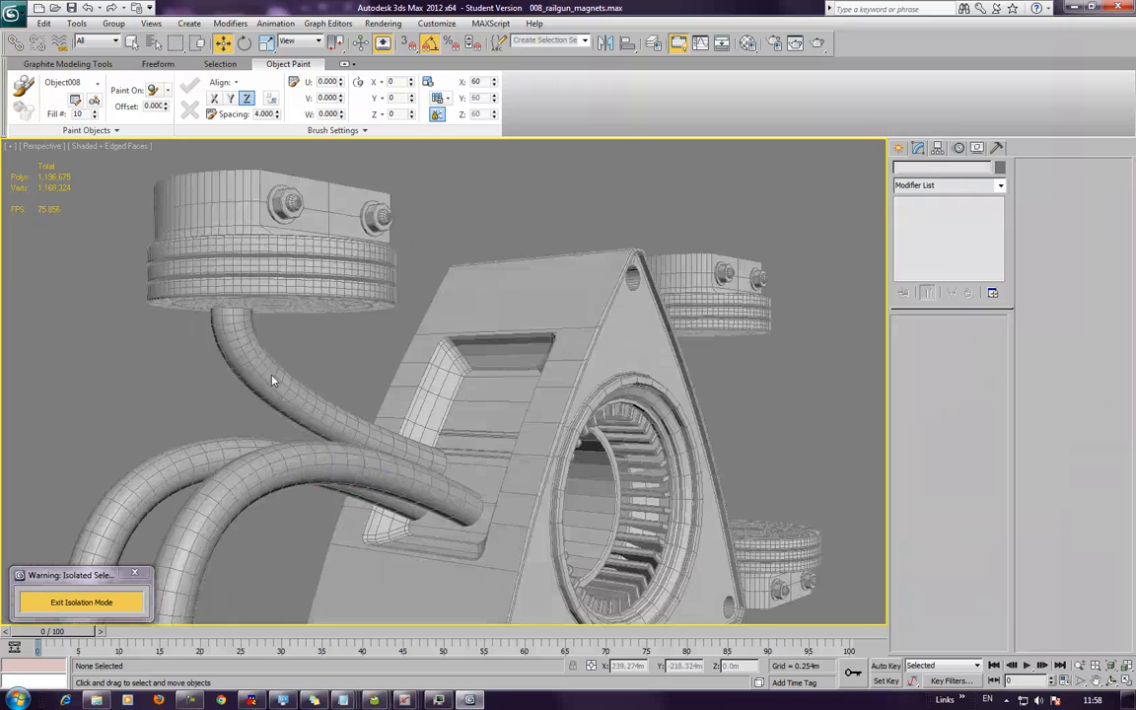
Clone the reshaped upper cable as a copy, offset about 0.233 m along X beneath the same cylinder
click(259, 396)
alt+middle_drag(258, 396, 313, 385)
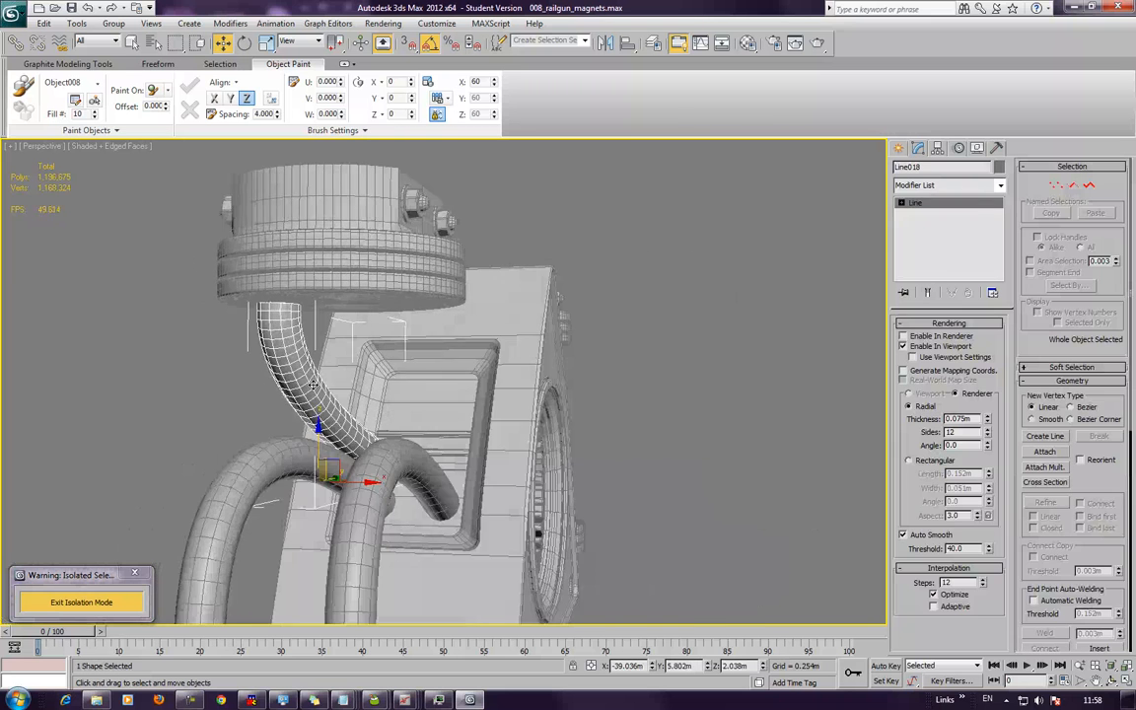
shift+drag(367, 482, 486, 481)
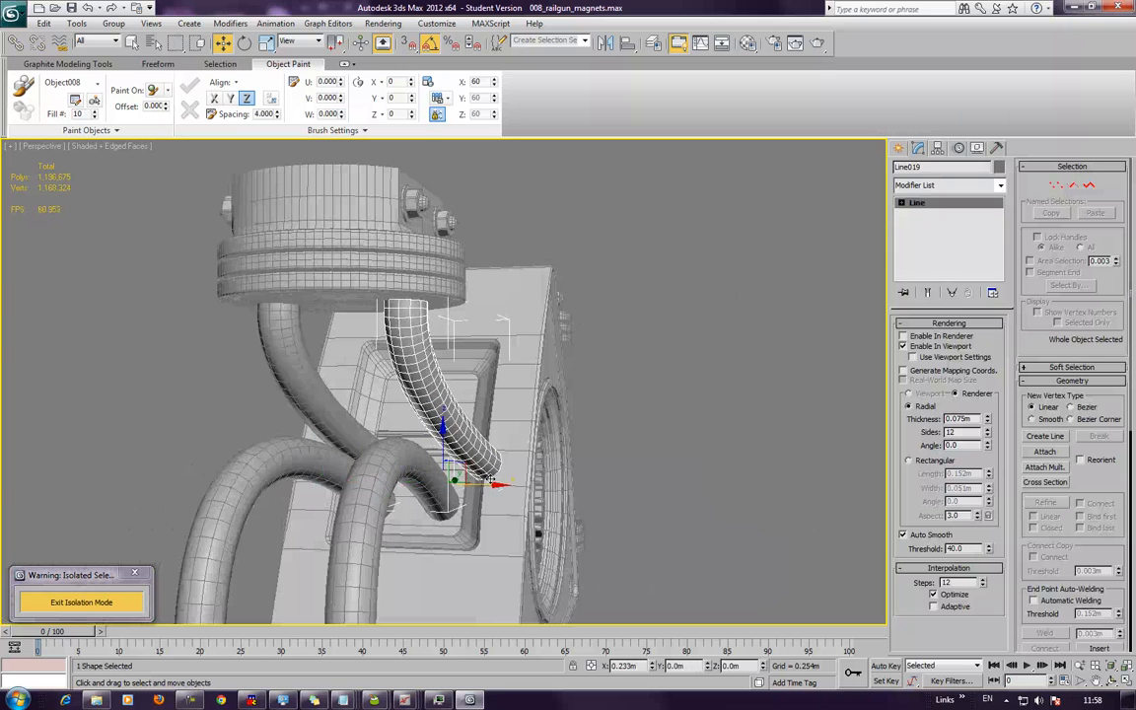
click(569, 409)
Move the new cable's block-end vertex about 0.11 m in negative X so it enters the block's recess
mouse_move(393, 405)
alt+middle_down()
mouse_move(558, 394)
mouse_move(494, 379)
mouse_move(389, 380)
mouse_move(345, 404)
alt+middle_up()
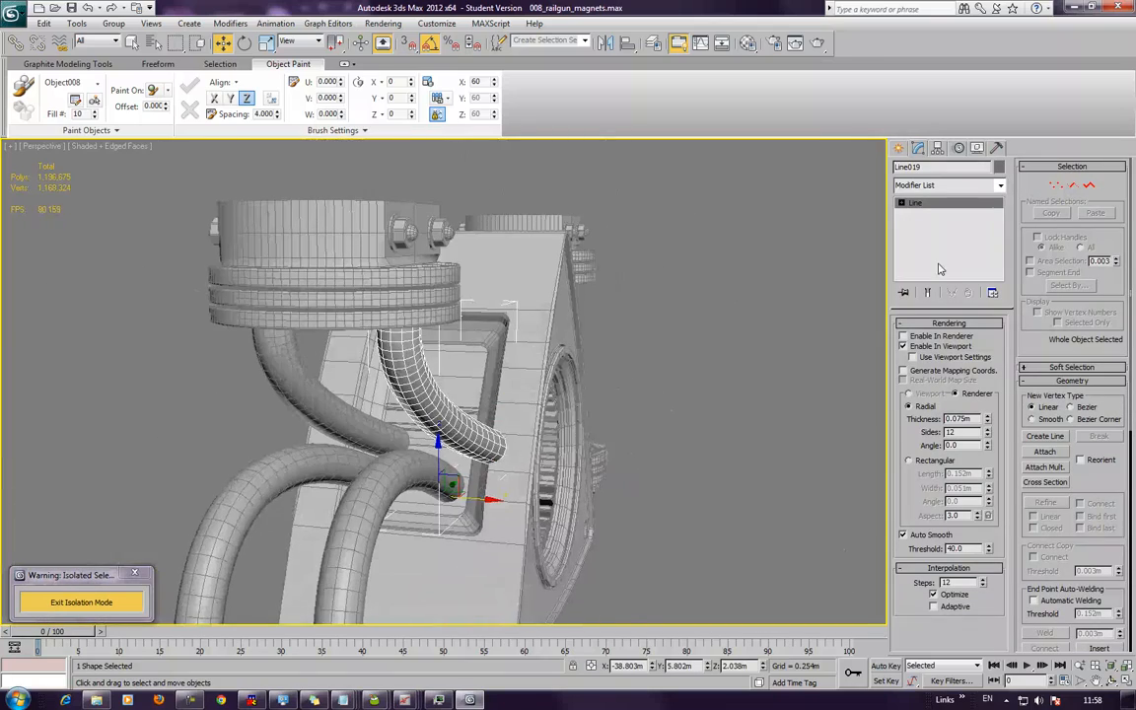
key(1)
alt+middle_drag(560, 289, 569, 284)
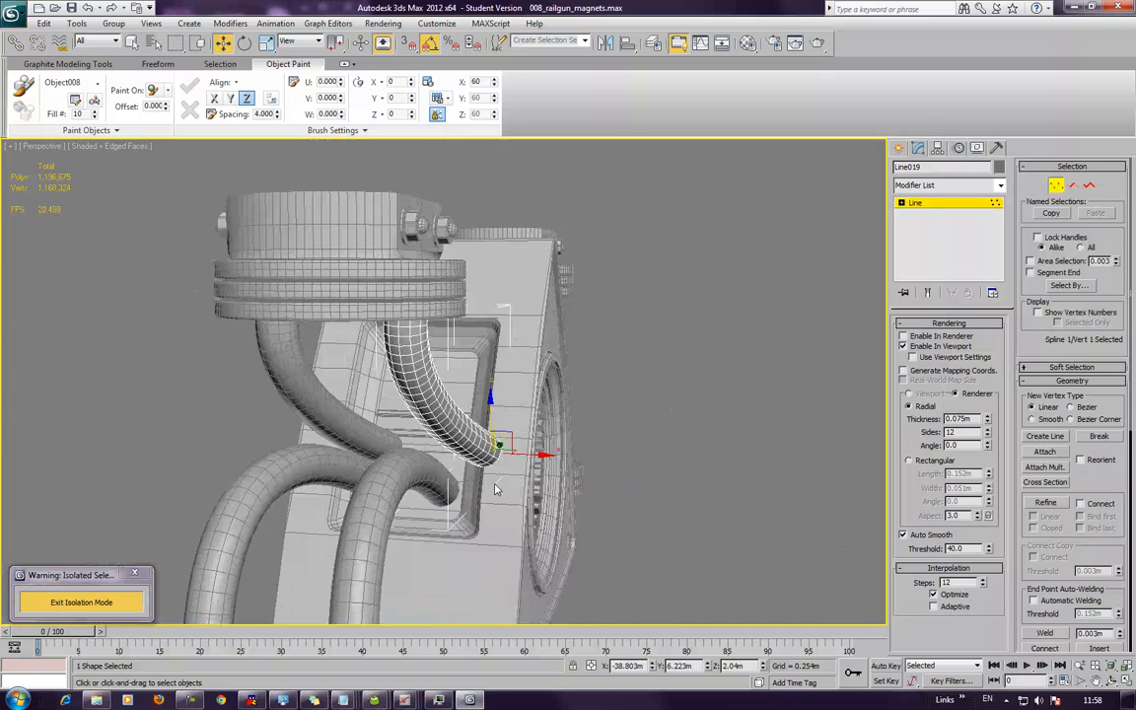
drag(540, 454, 486, 466)
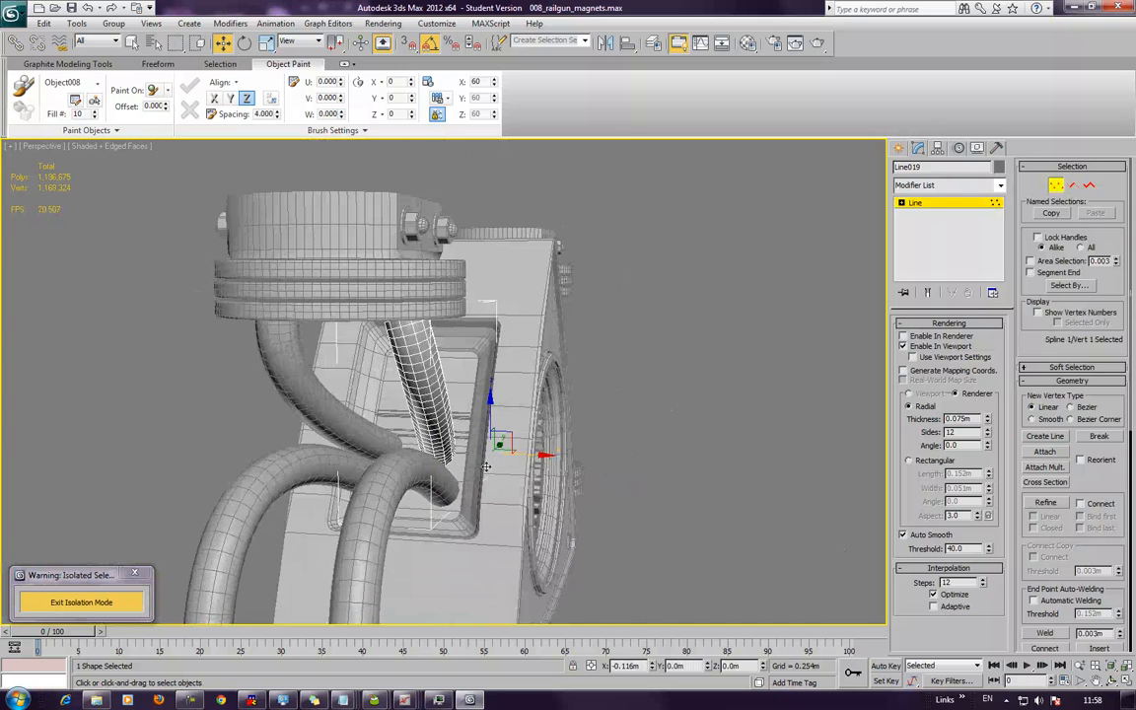
alt+middle_drag(481, 409, 455, 412)
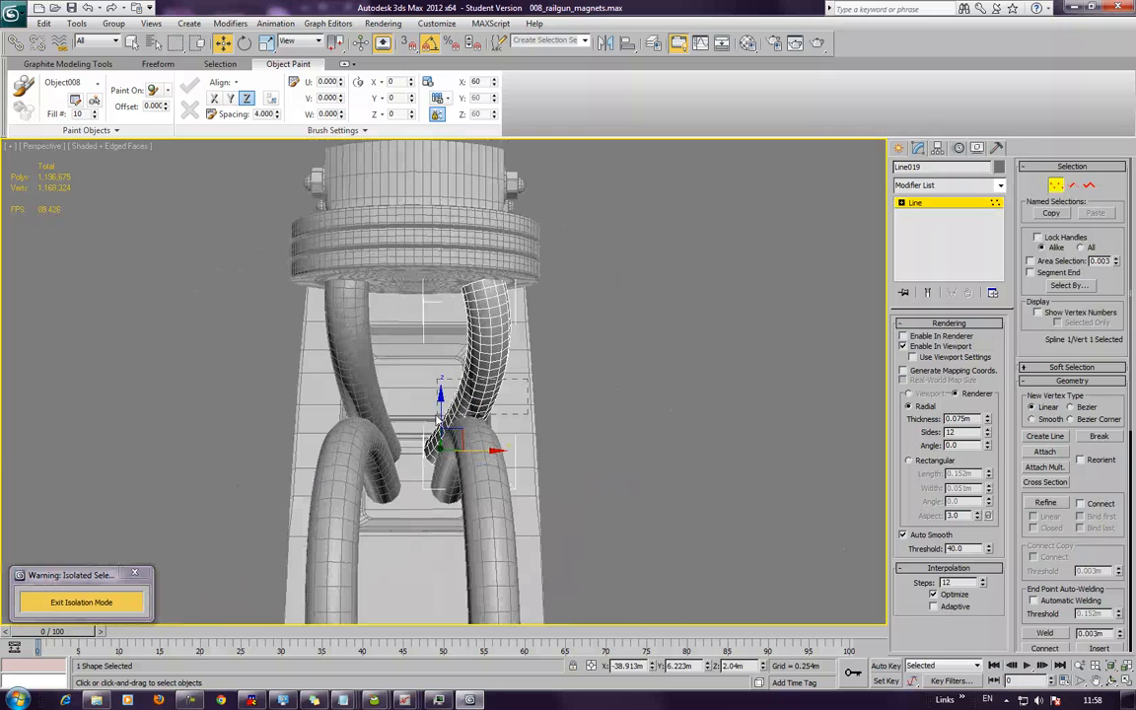
Shift the new cable's middle vertex inward along X to refine its bend, and finish vertex editing
drag(419, 396, 421, 395)
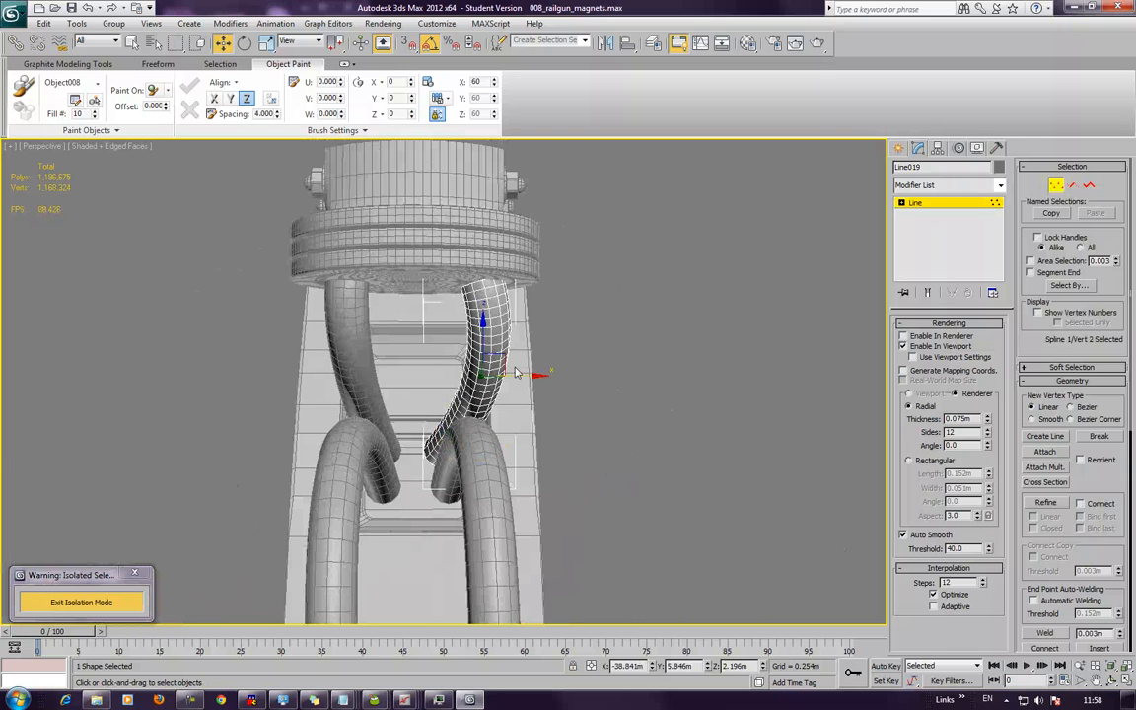
drag(516, 377, 480, 387)
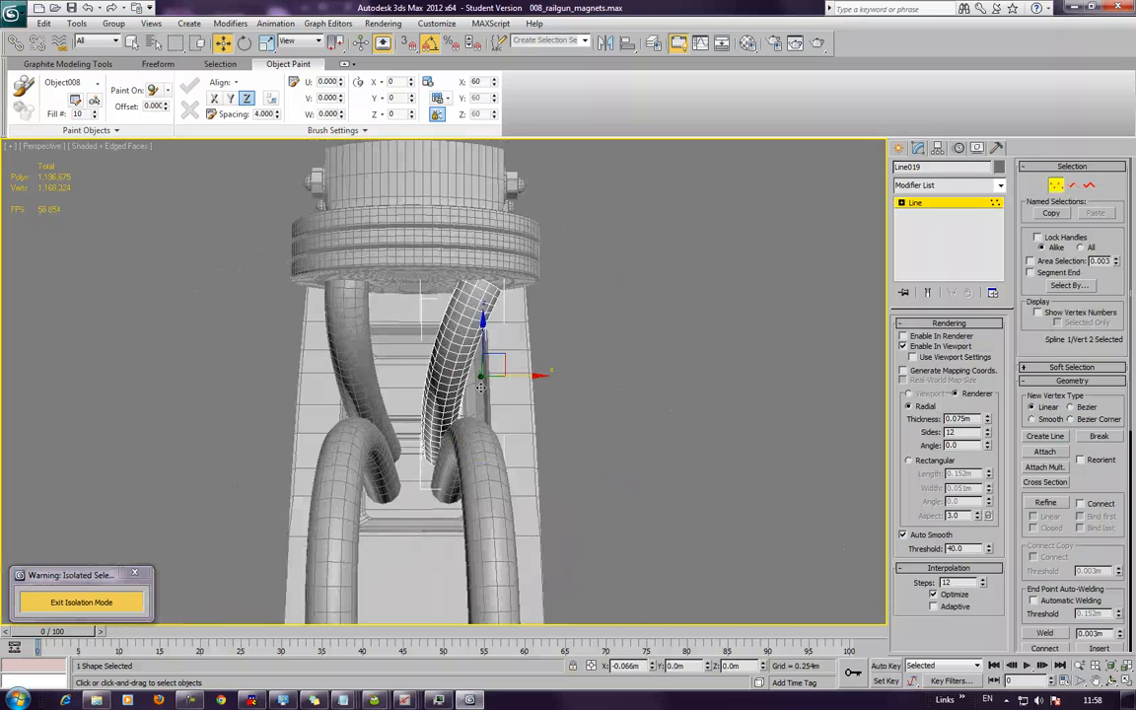
click(617, 362)
alt+middle_drag(618, 362, 609, 406)
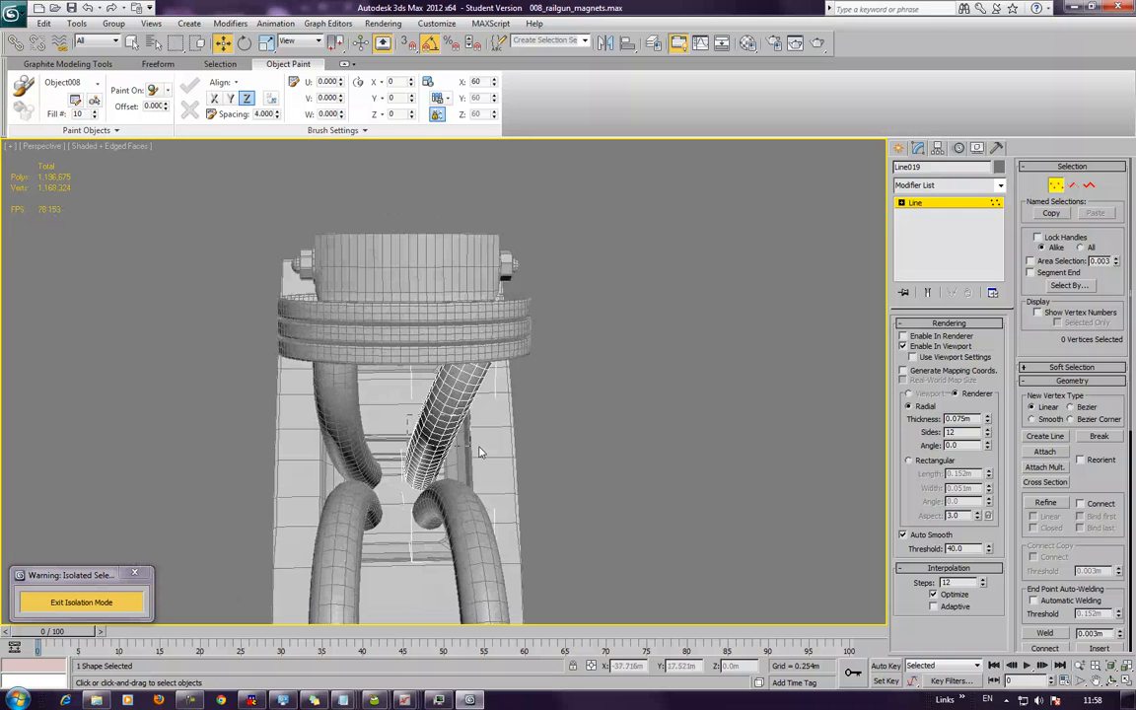
drag(483, 434, 504, 434)
alt+middle_drag(496, 454, 355, 489)
alt+middle_drag(655, 475, 621, 386)
click(934, 205)
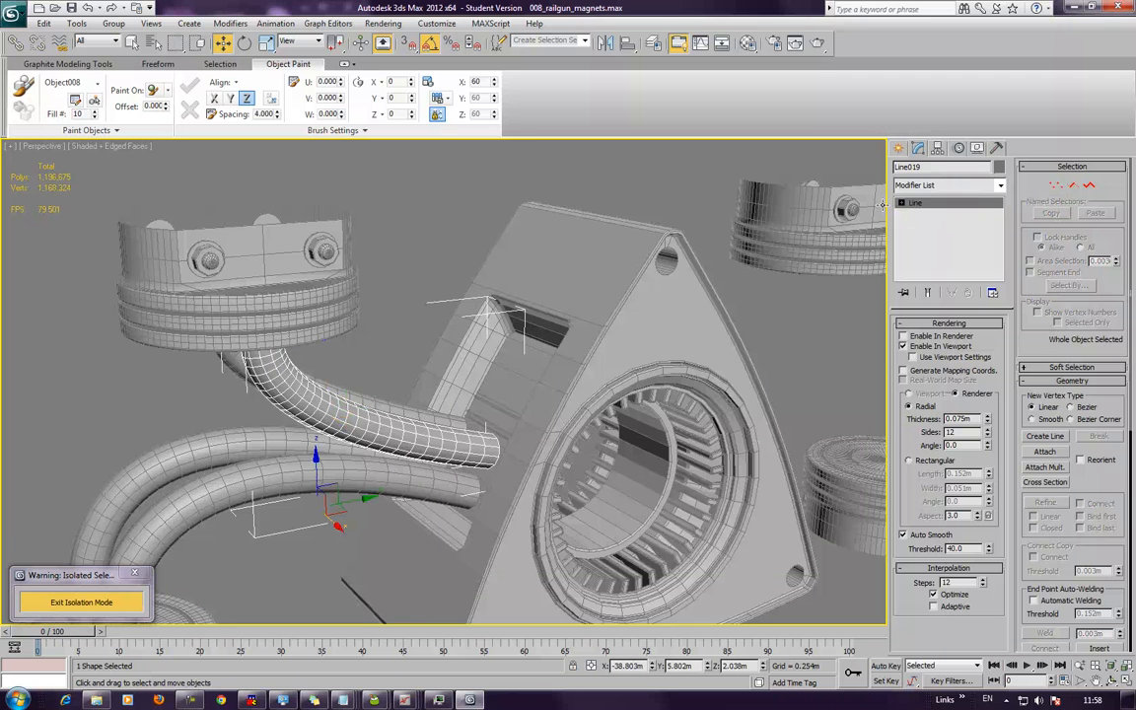
Attach the other upper cable and both lower cables to the first upper cable as one spline object
alt+middle_drag(617, 322, 483, 261)
click(470, 260)
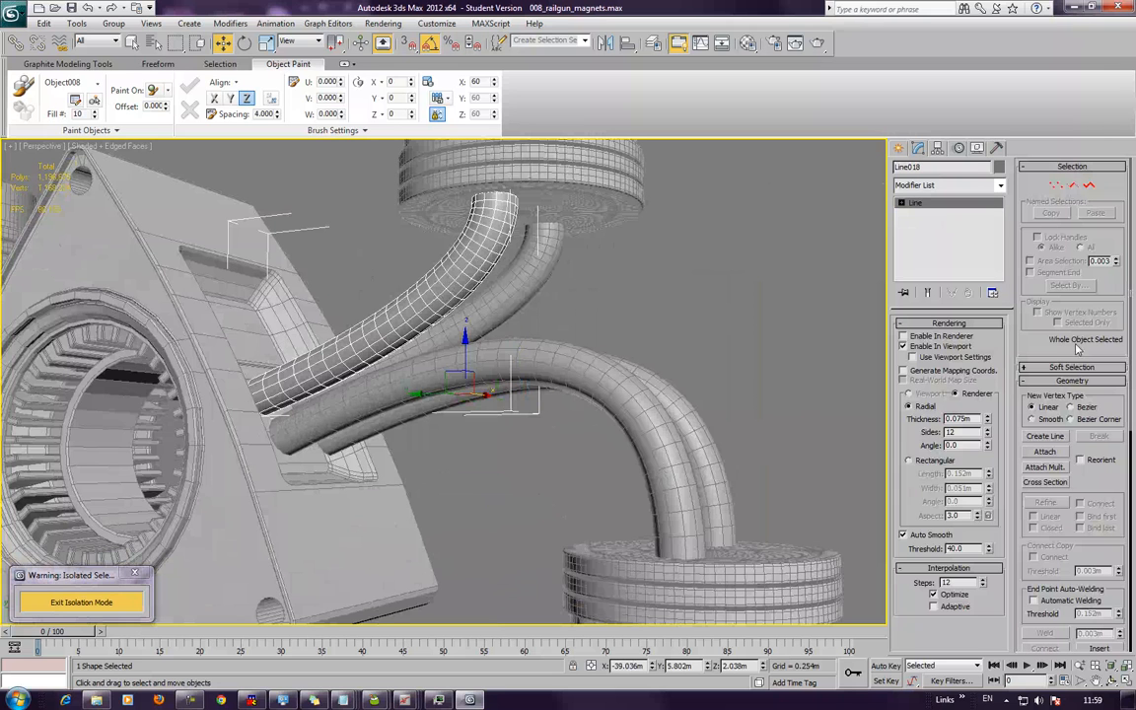
click(1045, 451)
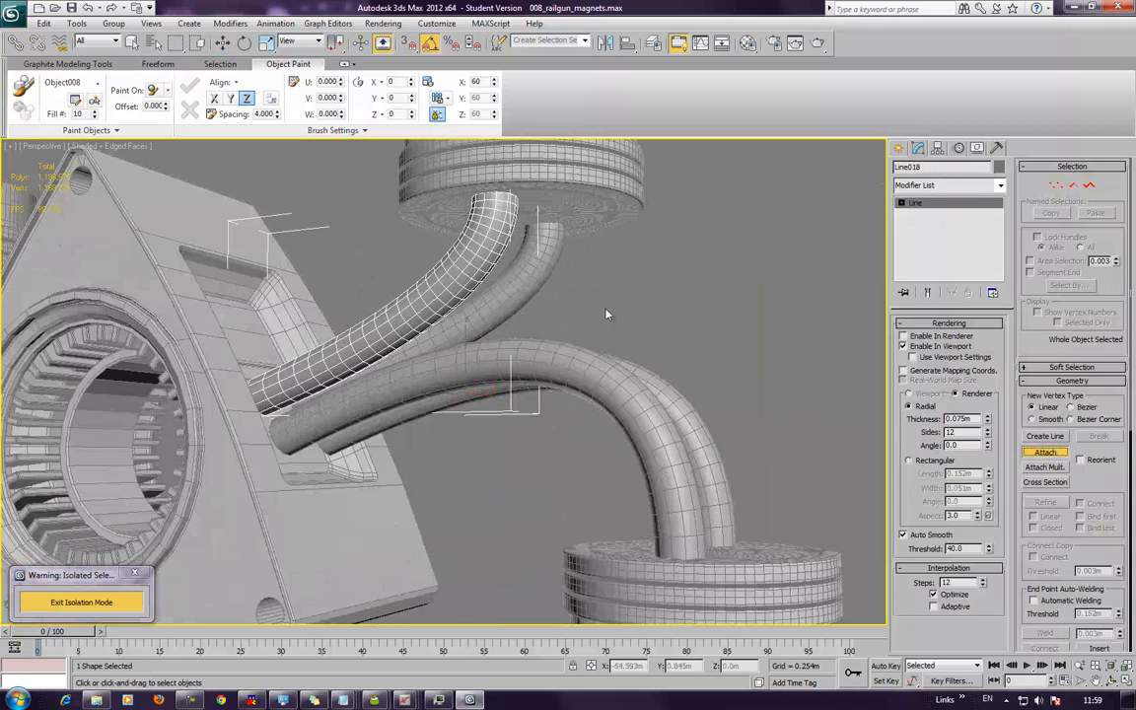
alt+middle_drag(647, 358, 638, 391)
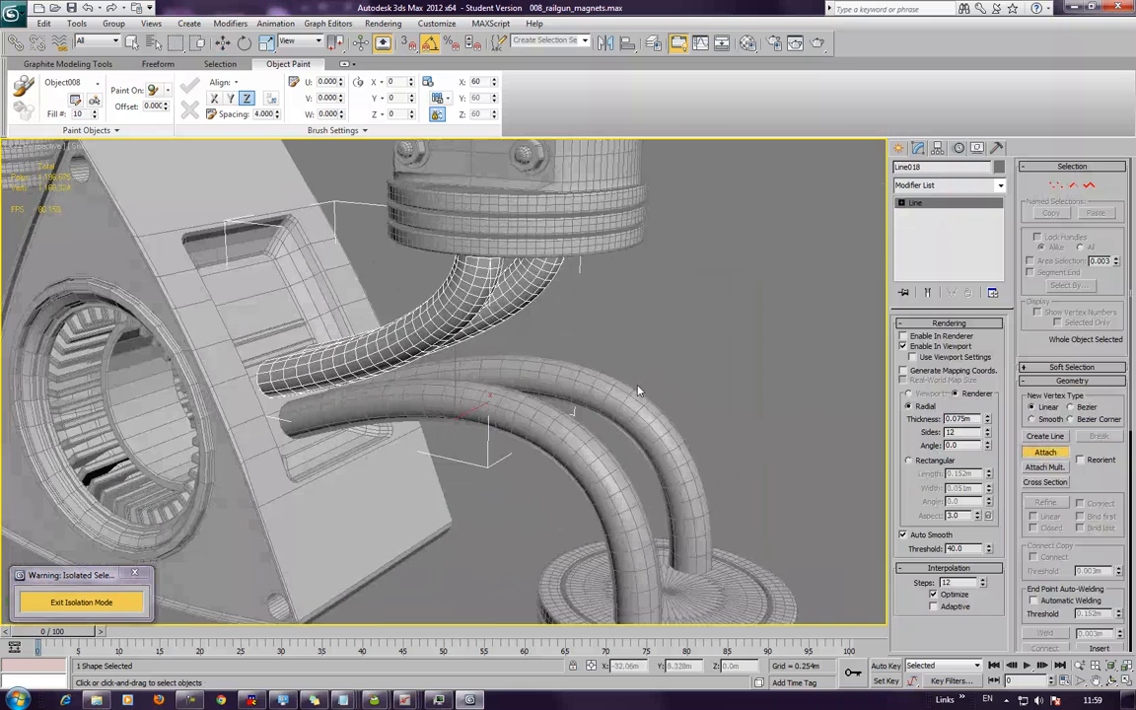
click(632, 409)
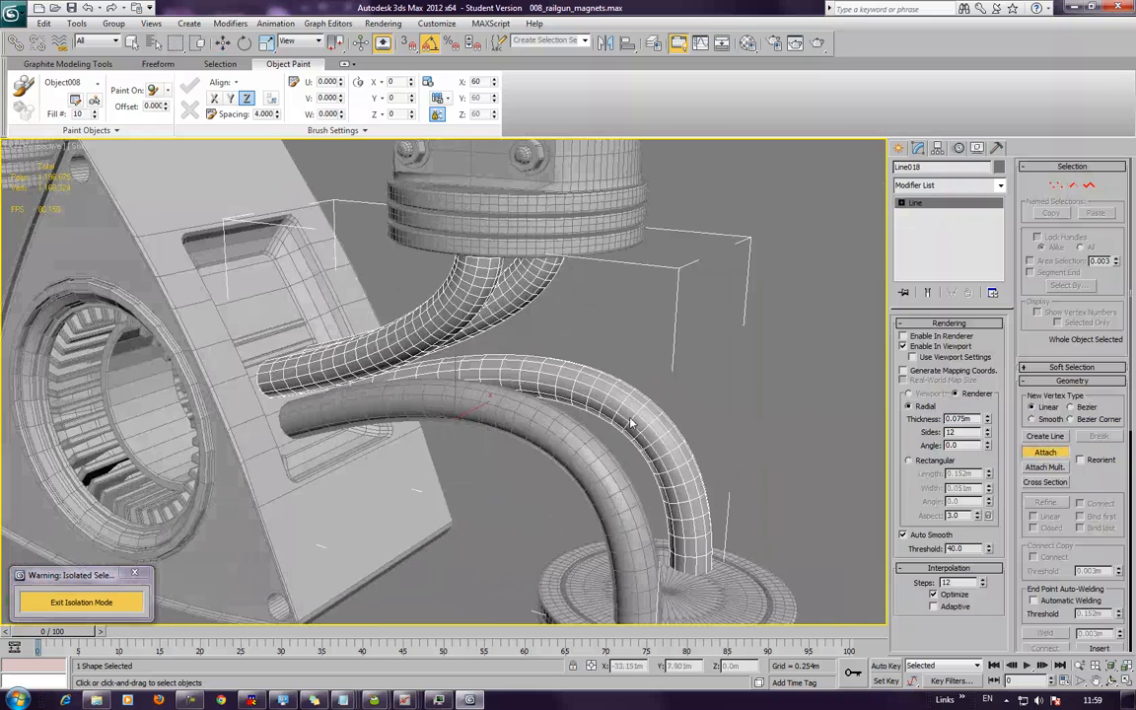
click(583, 453)
click(1029, 456)
Add an Edit Poly modifier to the combined cable object
middle_drag(760, 250, 720, 282)
click(937, 188)
scroll(932, 231, down, 10)
click(926, 234)
Extrude a single polygon outward from the side of an upper cable, and leave polygon editing
alt+middle_drag(747, 331, 753, 291)
click(963, 429)
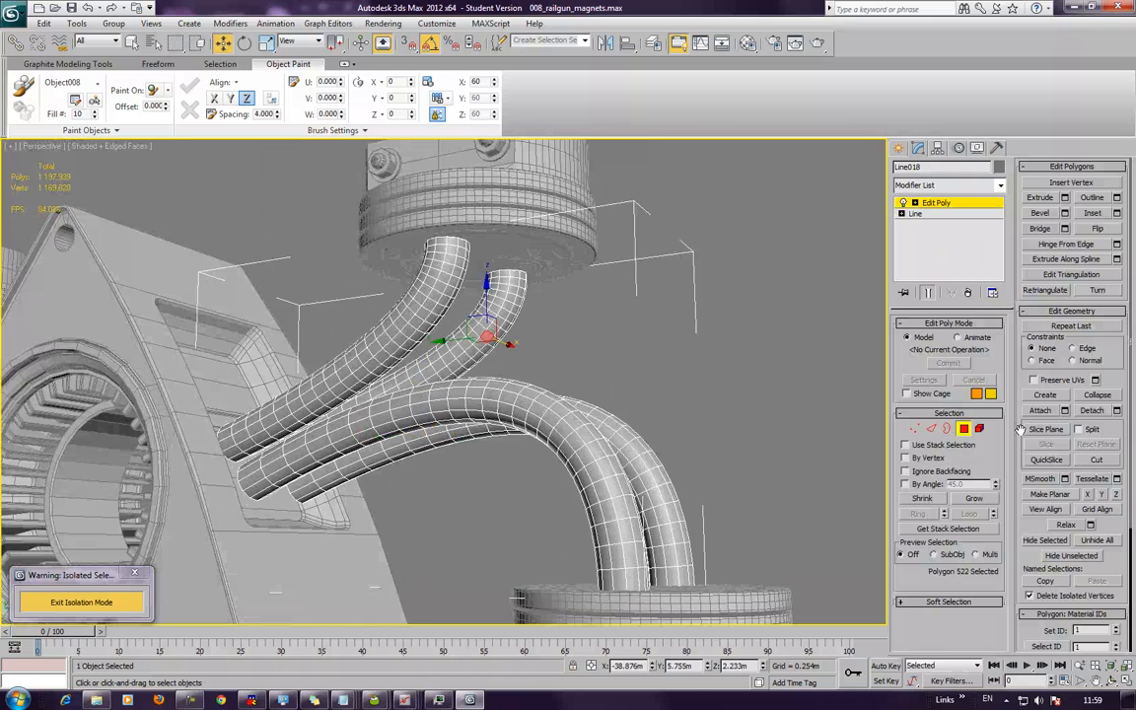
click(1043, 198)
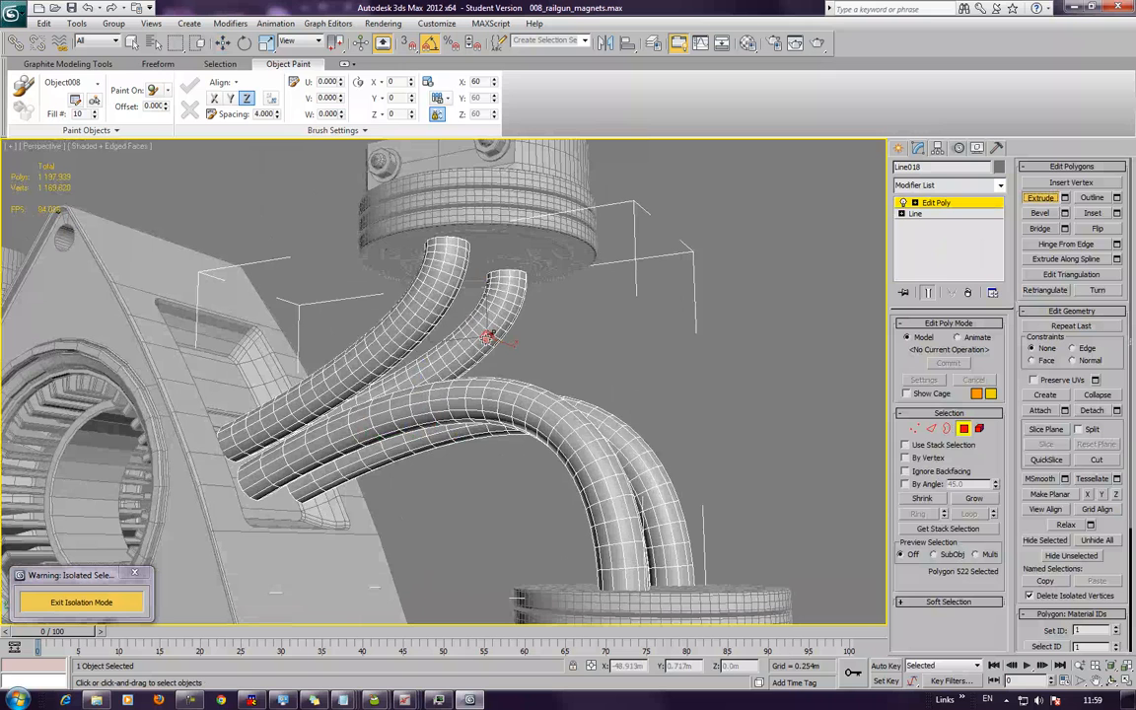
drag(483, 323, 485, 307)
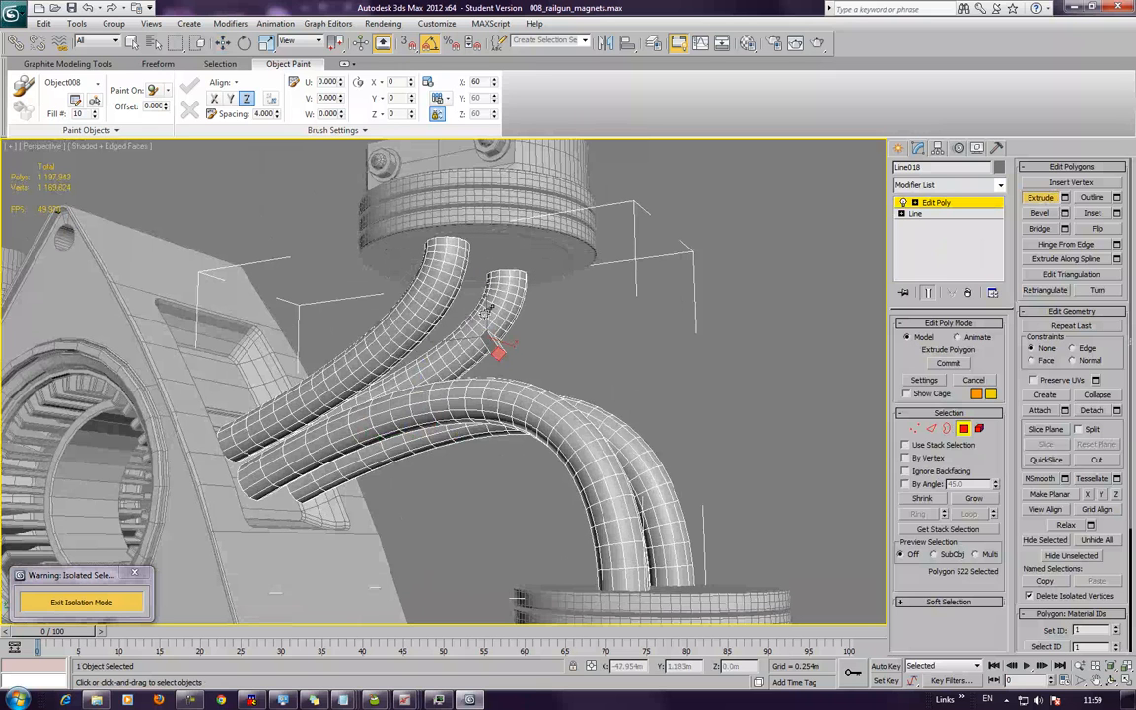
click(964, 429)
Return to the base Line level, accepting and permanently suppressing the topology warning, and turn on the end-result display
click(931, 215)
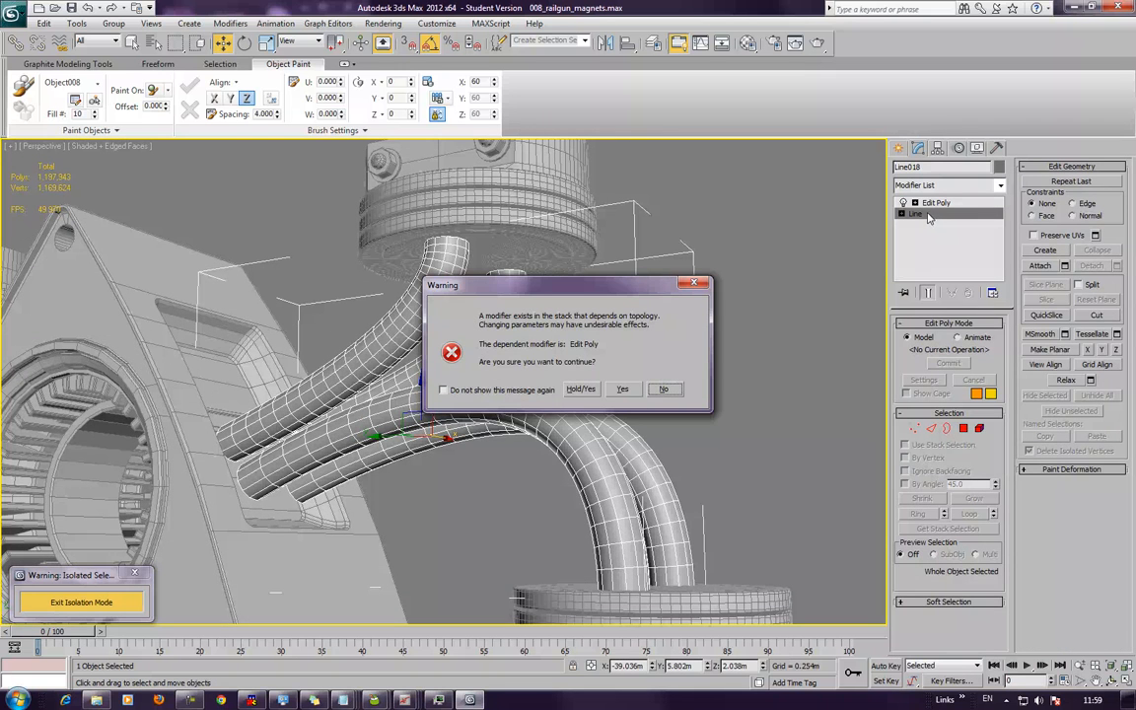
drag(651, 294, 833, 284)
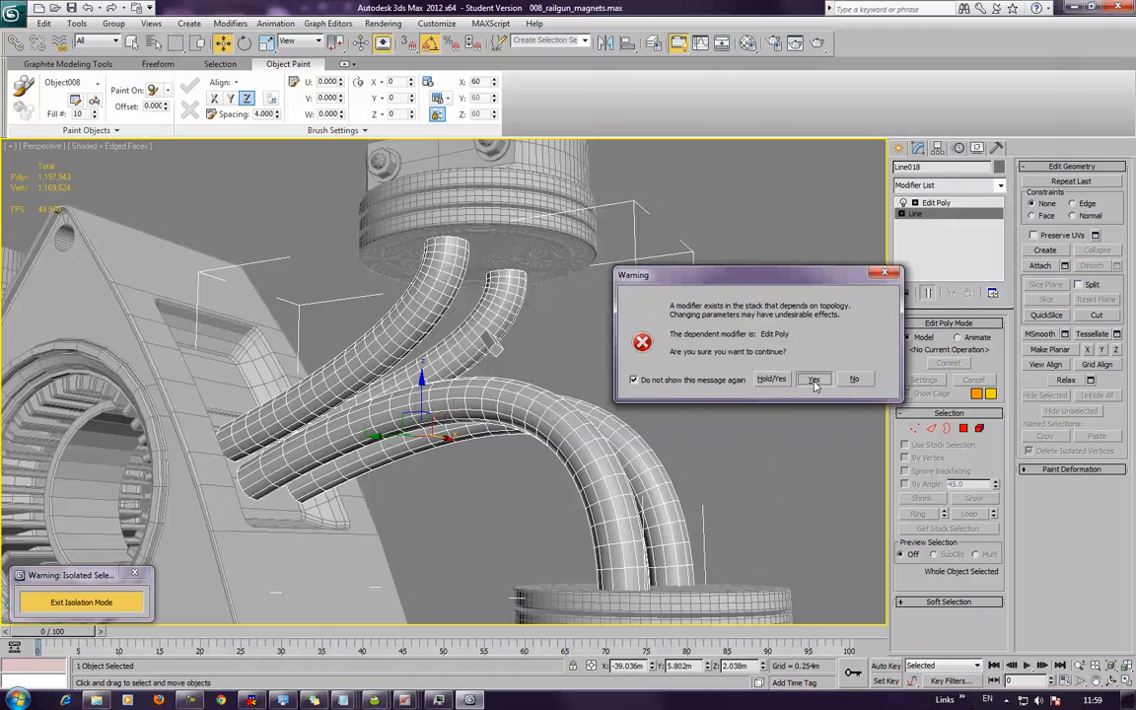
click(813, 381)
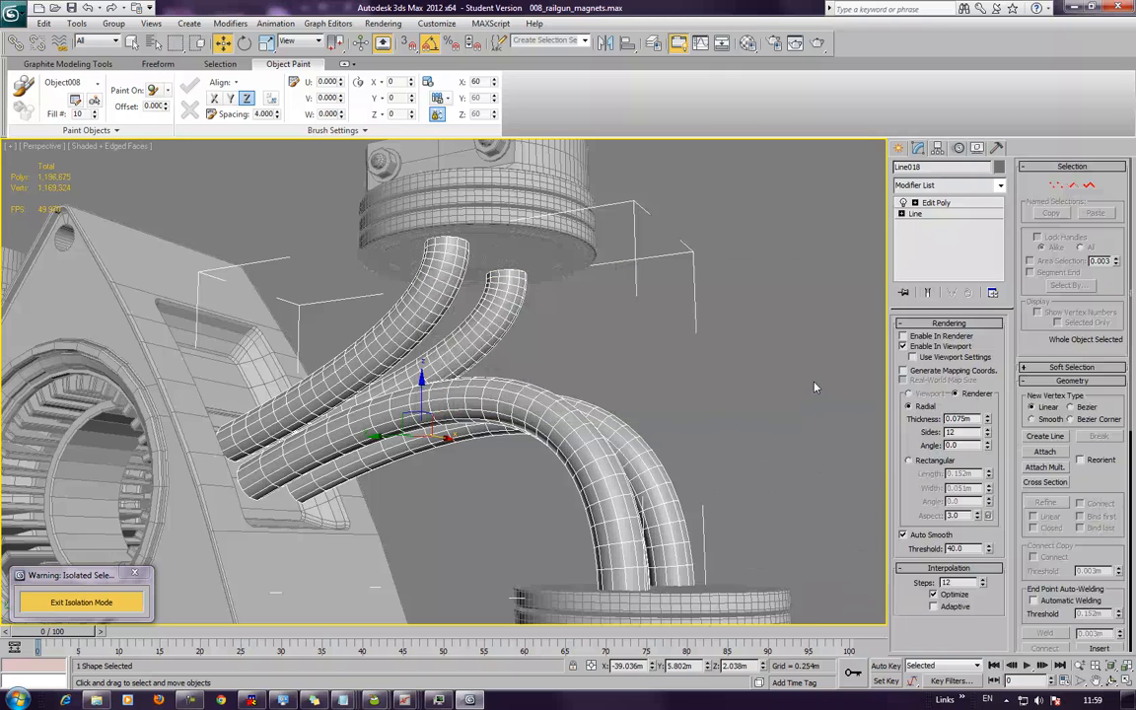
click(925, 294)
alt+middle_drag(802, 294, 804, 297)
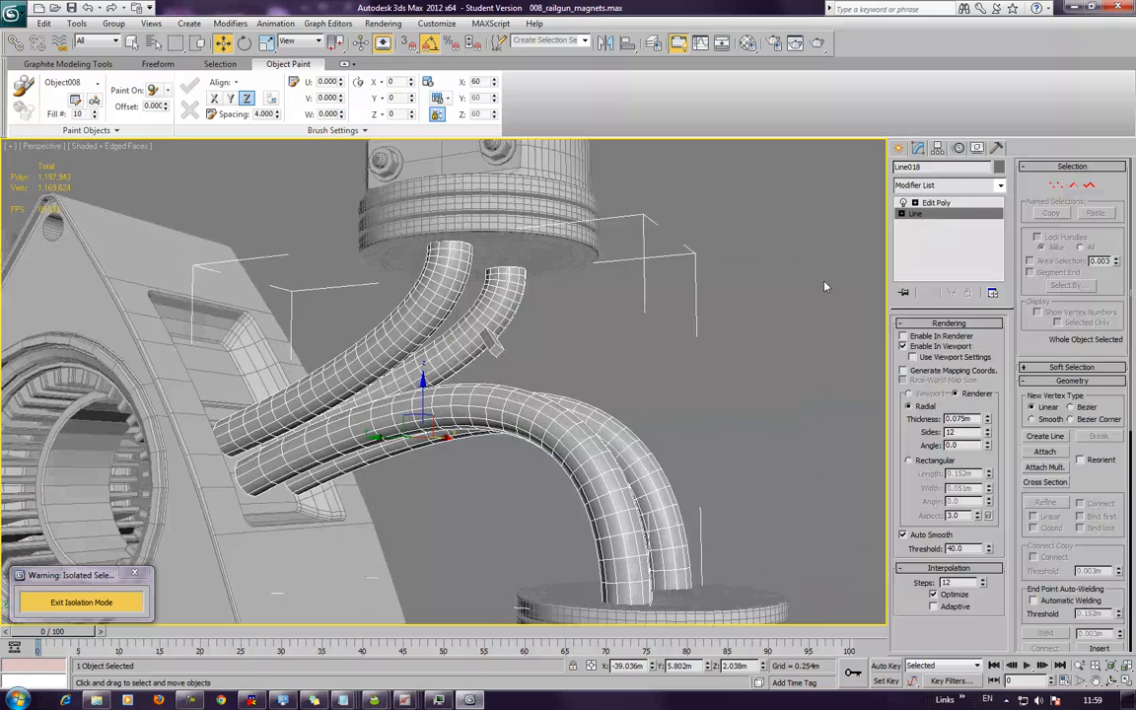
Select the cylinder-end vertex of an upper cable at the base Line's vertex level
click(915, 215)
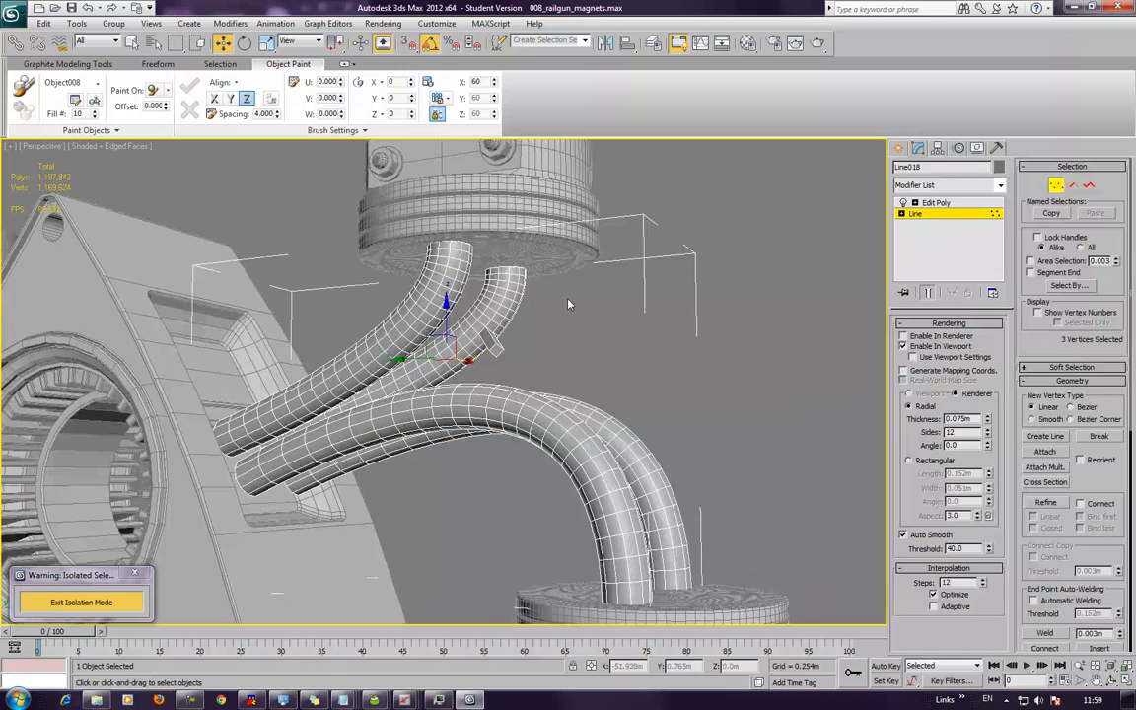
click(505, 271)
mouse_move(473, 277)
mouse_down()
mouse_move(513, 284)
mouse_move(483, 266)
mouse_up()
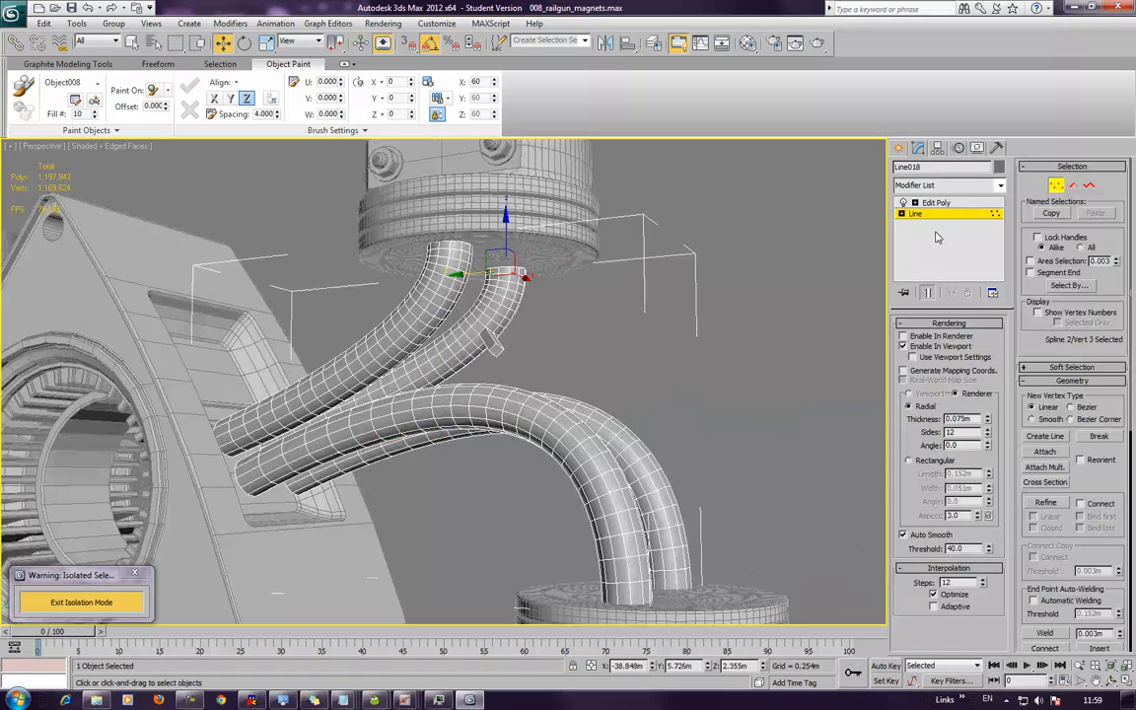
Undo the trial polygon extrusion on the upper cable and return to the Edit Poly modifier
key(ctrl+z)
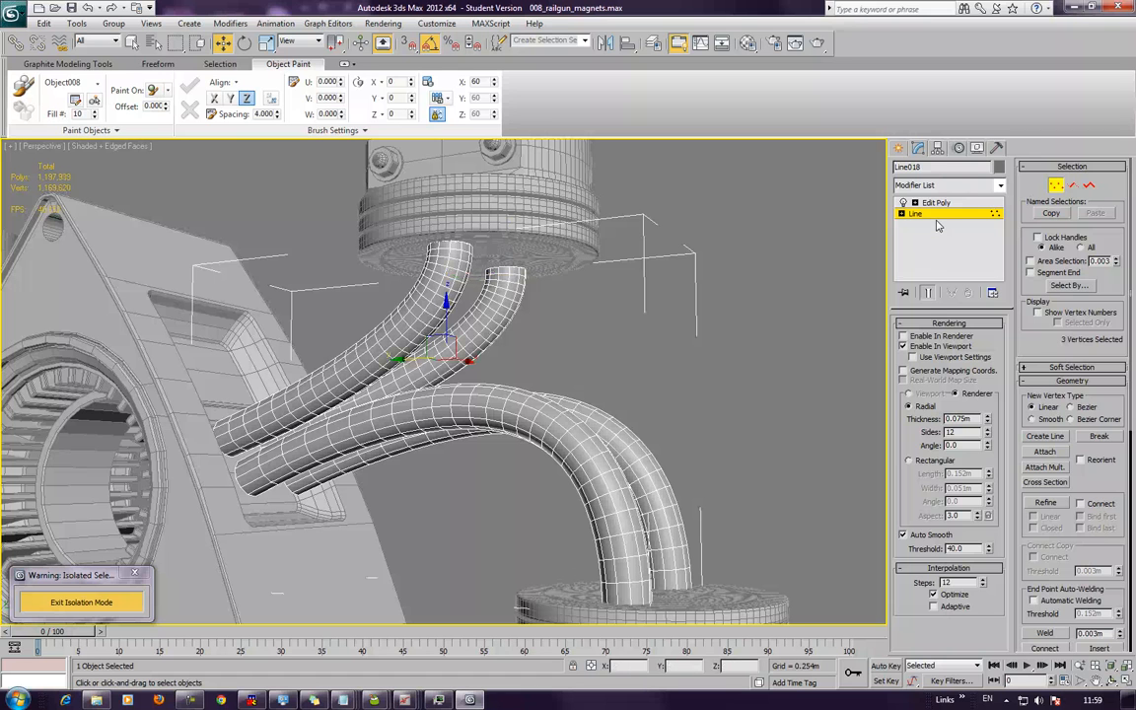
click(937, 203)
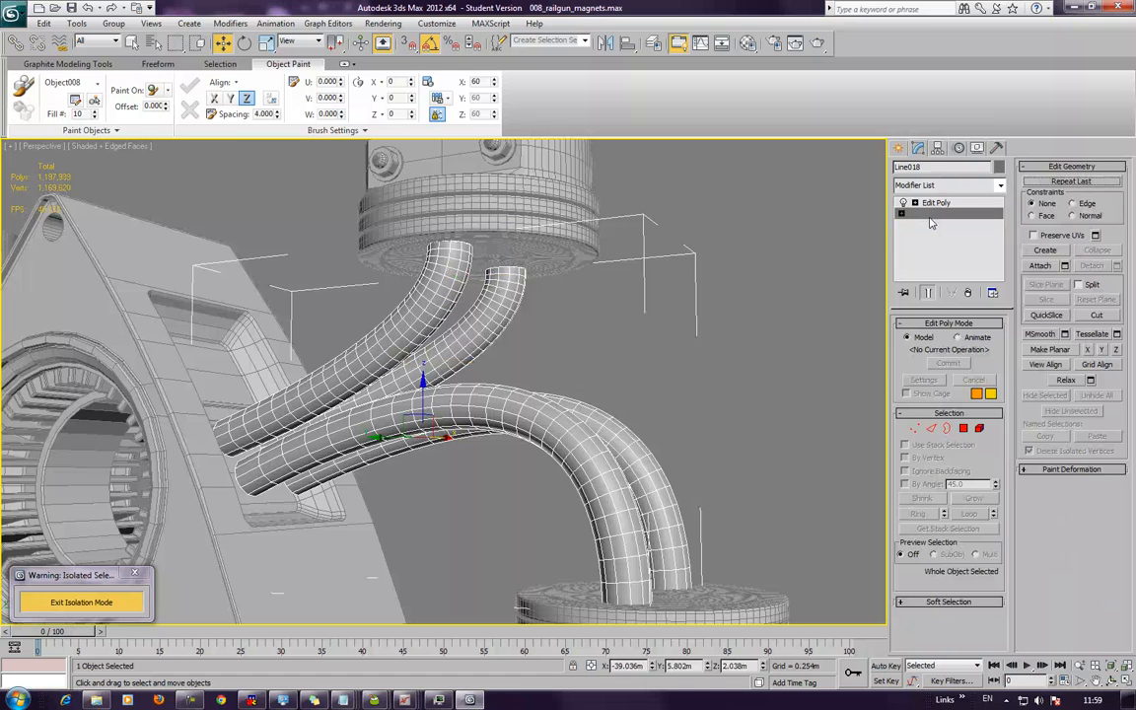
click(929, 217)
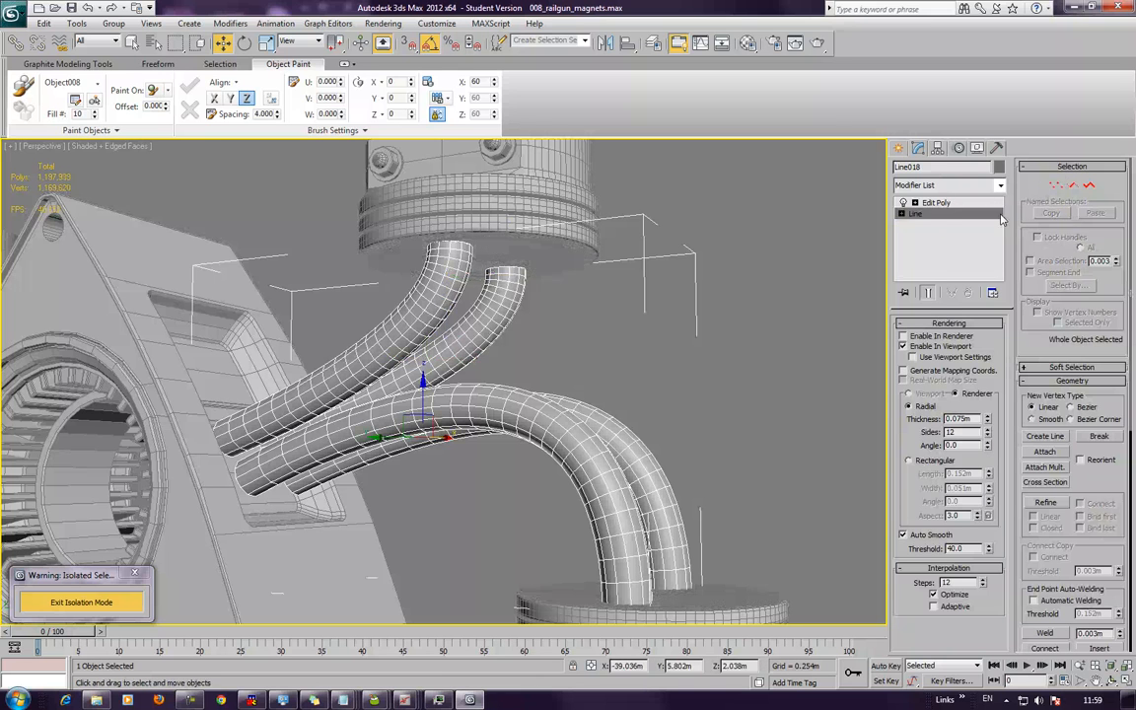
click(953, 203)
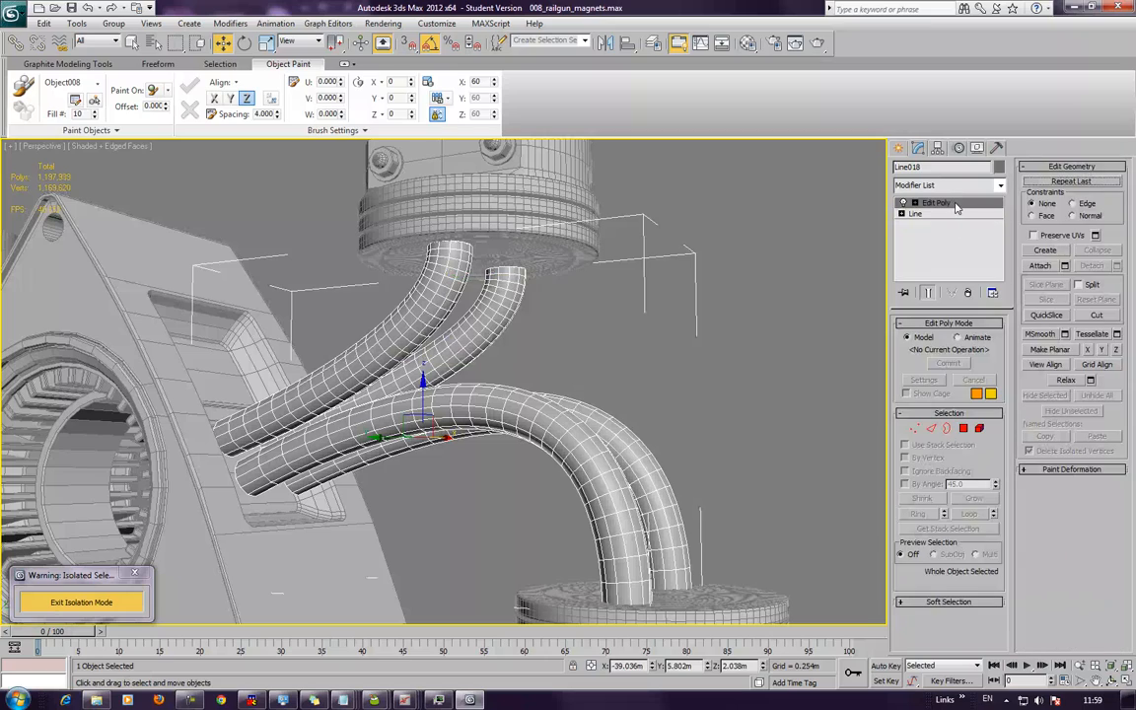
Switch to edge editing and select one lengthwise edge near the cylinder end of each lower cable
alt+middle_drag(773, 399, 620, 332)
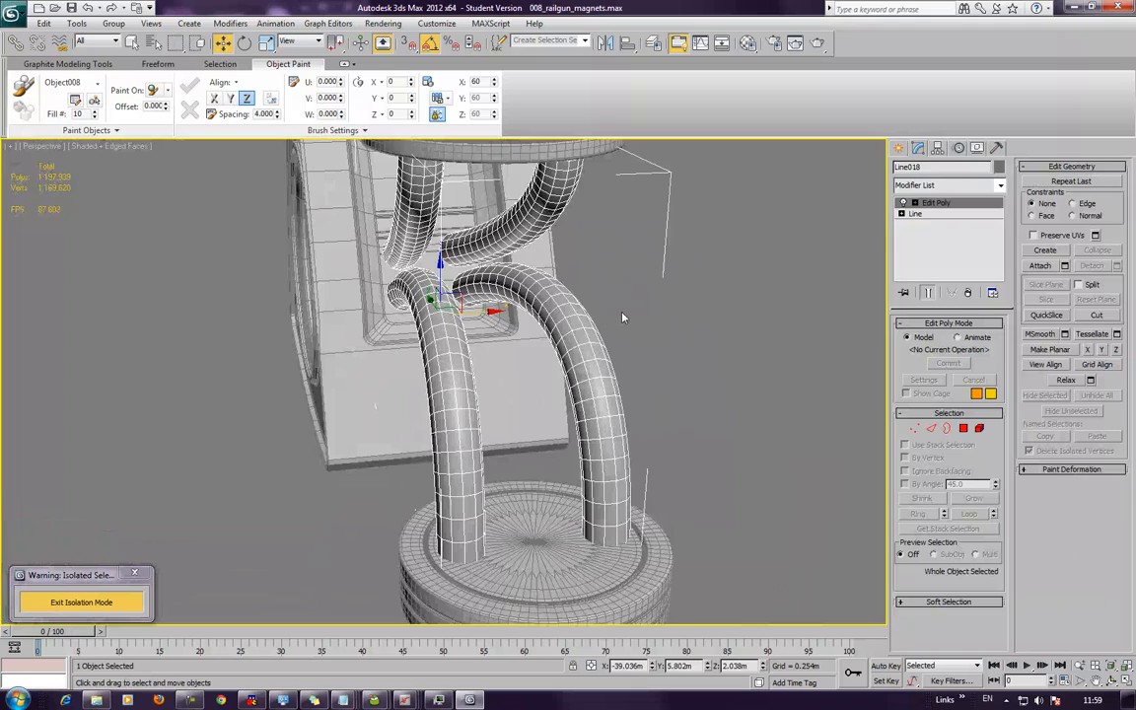
alt+middle_drag(459, 269, 490, 281)
scroll(503, 286, up, 3)
middle_drag(616, 277, 490, 239)
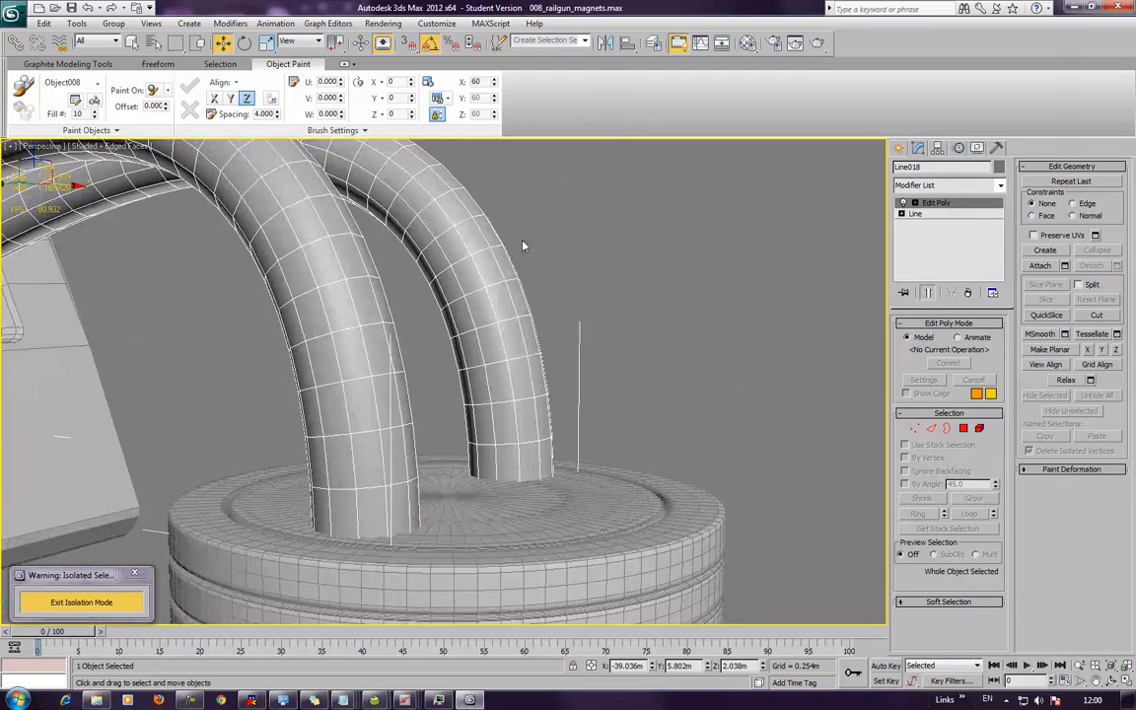
click(964, 429)
middle_drag(653, 203, 695, 204)
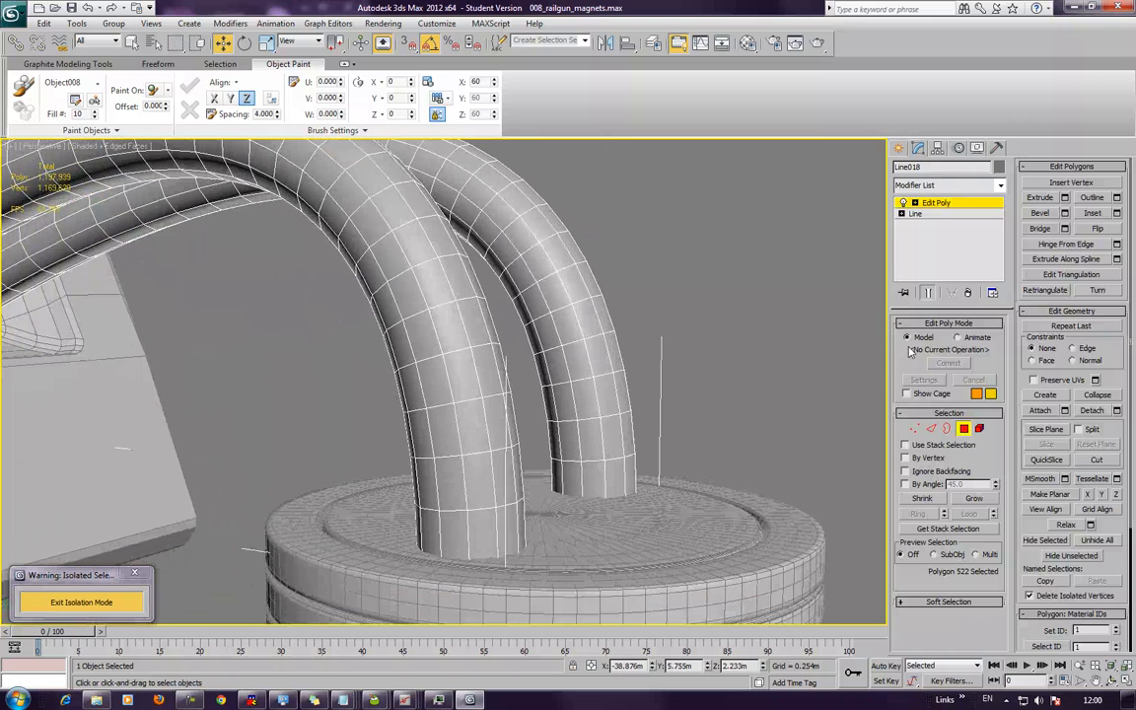
click(933, 428)
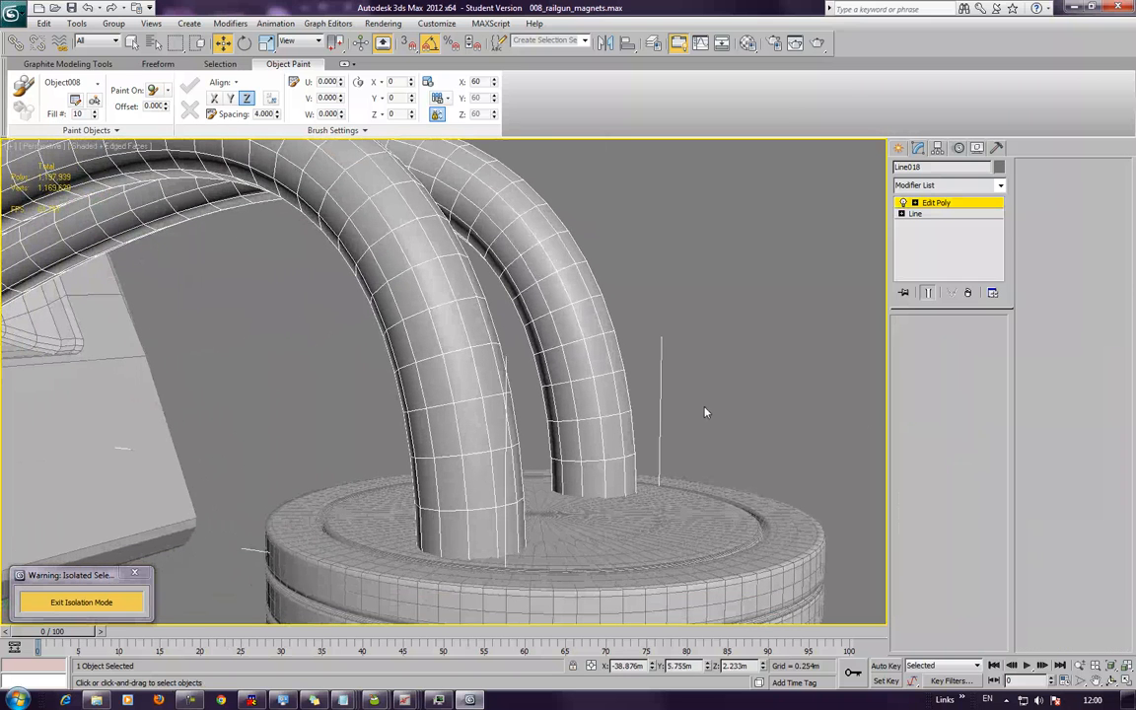
ctrl+click(570, 368)
alt+middle_drag(570, 368, 615, 448)
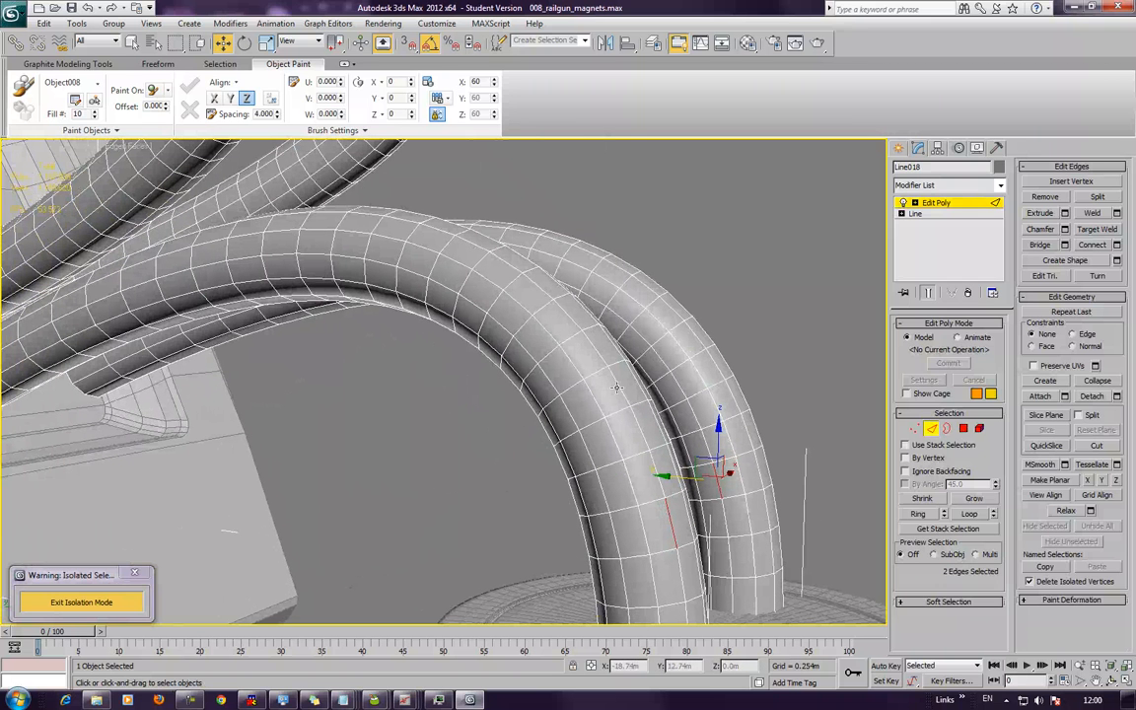
Add spaced lengthwise edges along the near lower cable to the selection, from its bend to the triangular-block end
ctrl+click(588, 338)
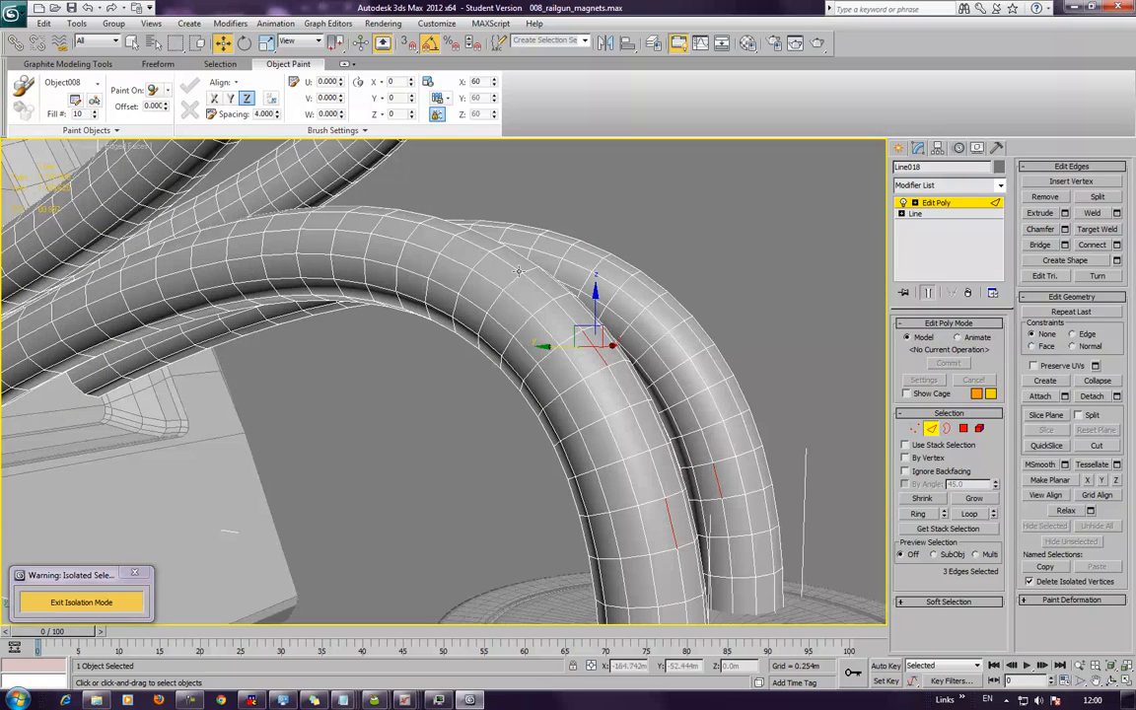
ctrl+click(474, 245)
alt+middle_drag(474, 244, 472, 304)
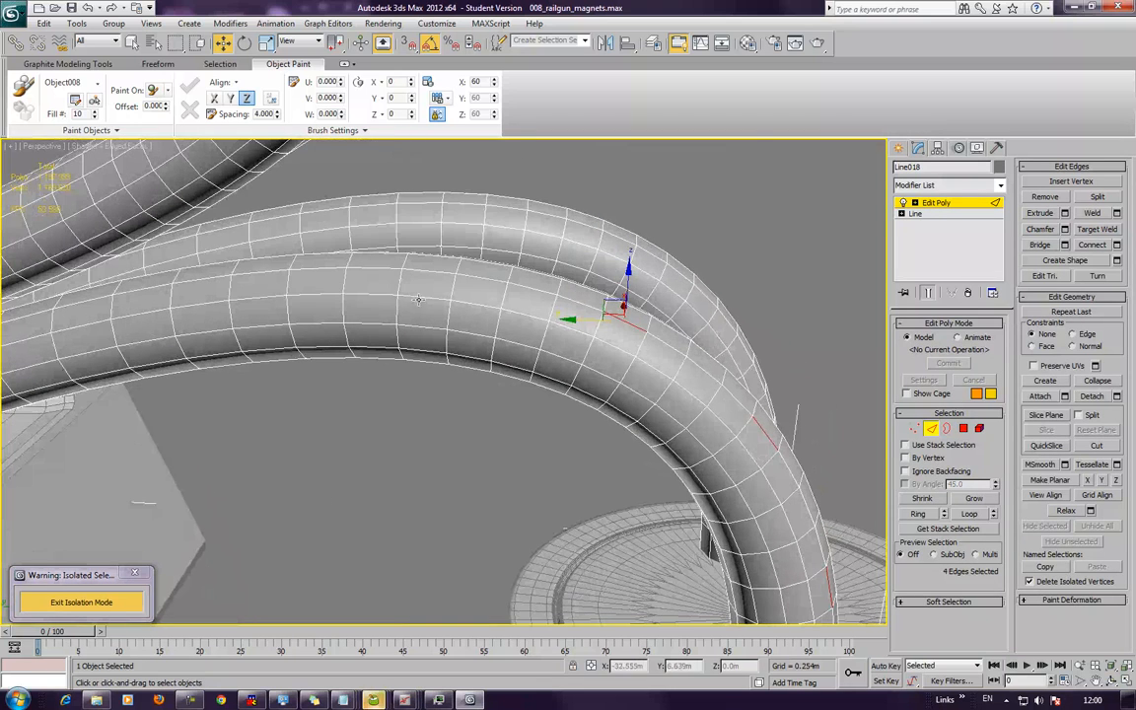
ctrl+click(357, 268)
alt+middle_drag(337, 293, 431, 307)
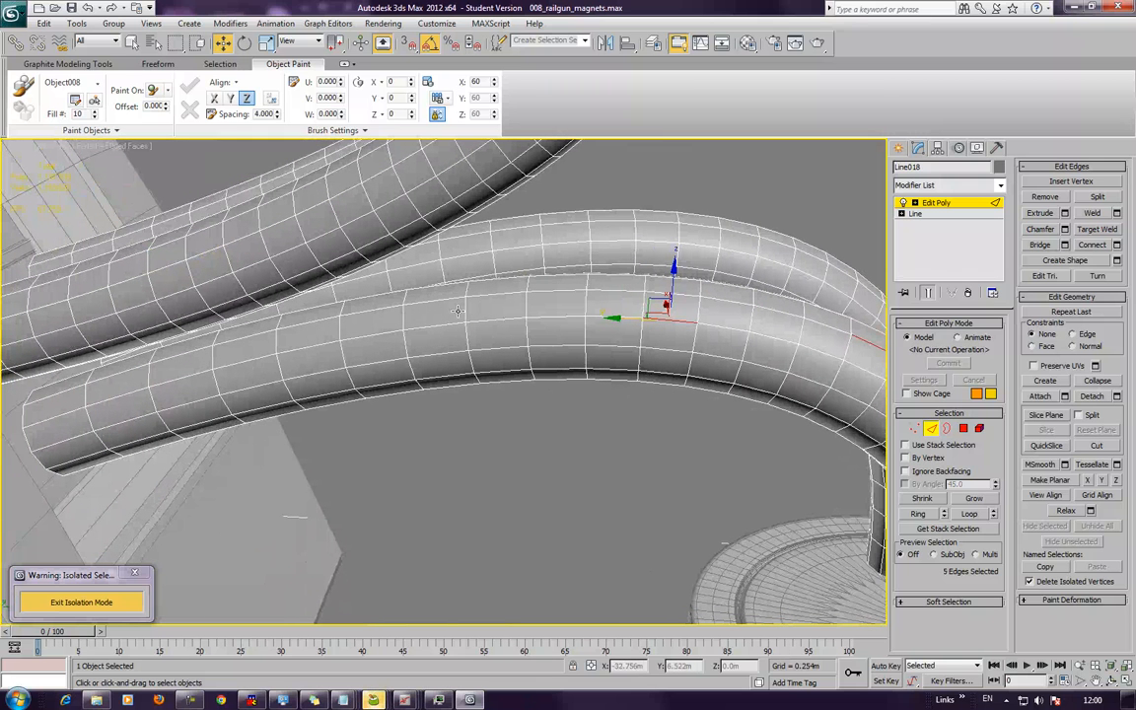
ctrl+click(449, 314)
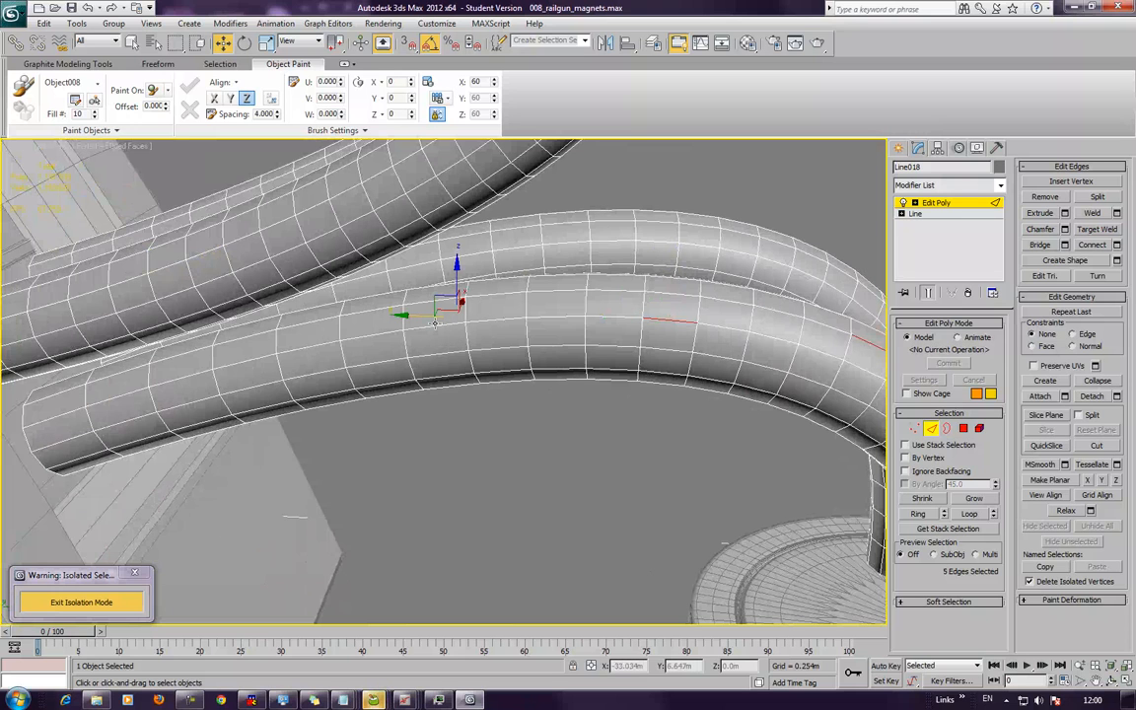
key(ctrl+z)
ctrl+click(561, 331)
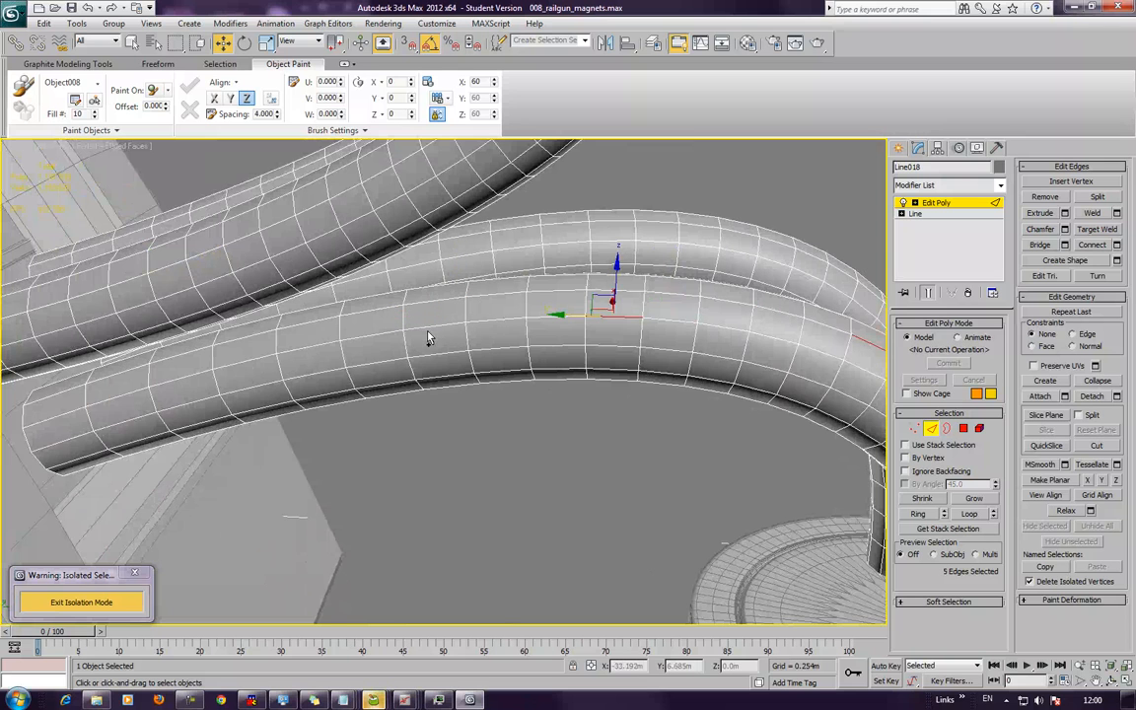
ctrl+click(374, 334)
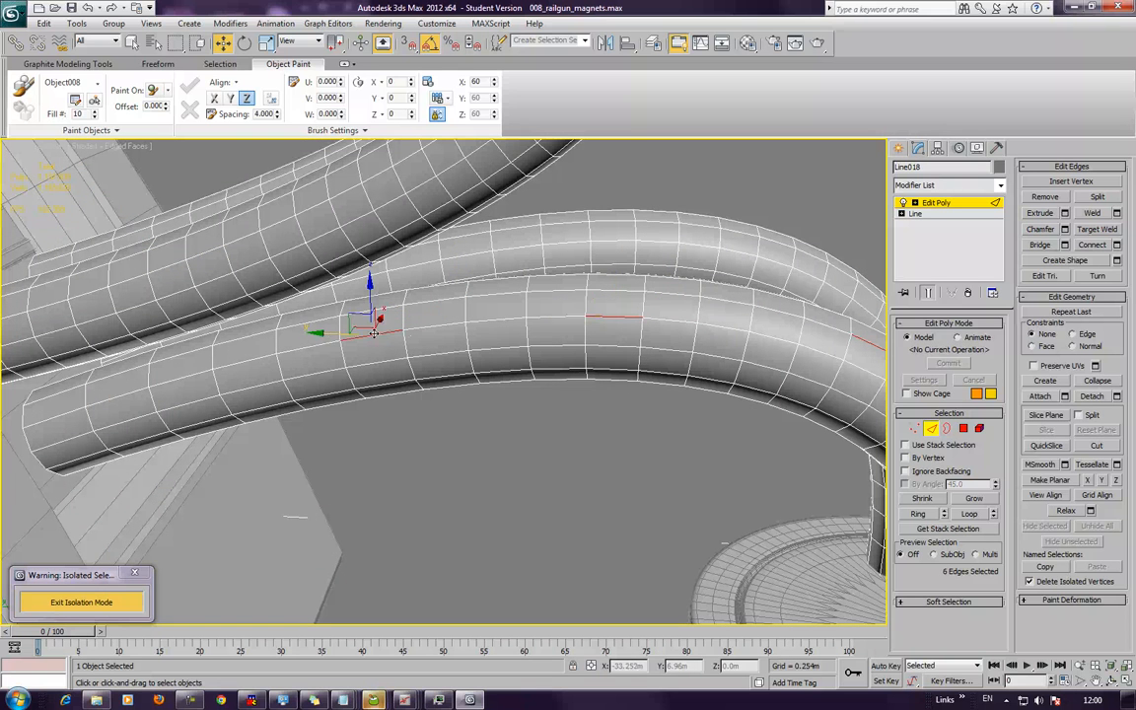
ctrl+click(124, 395)
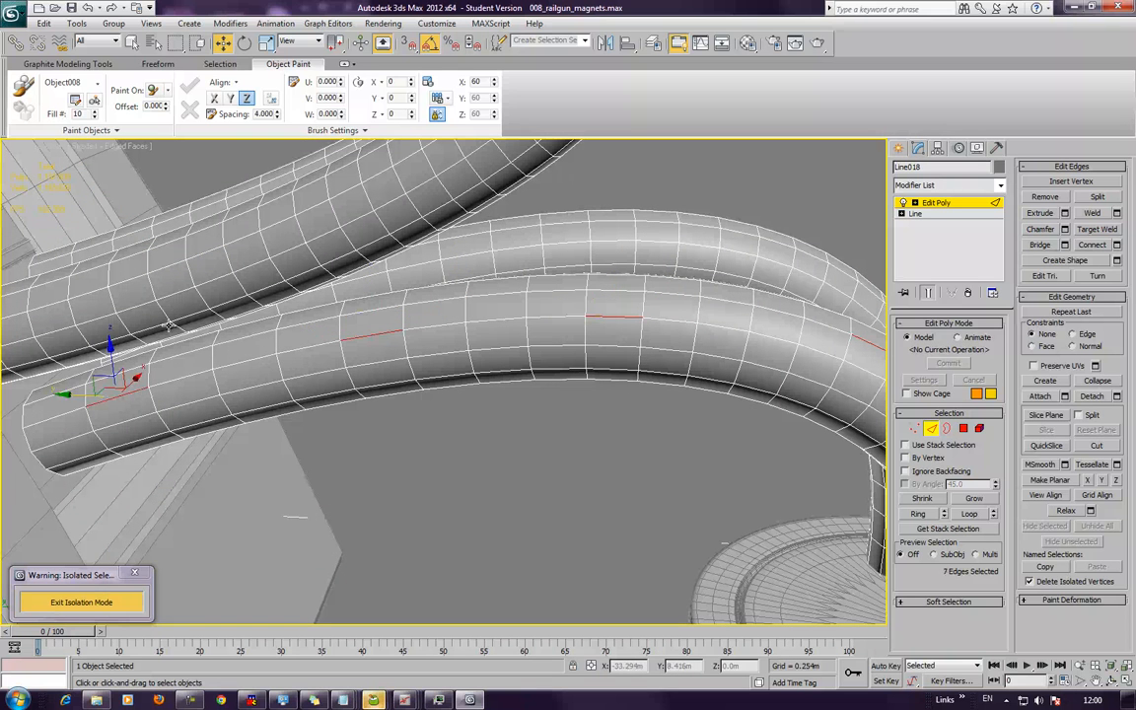
Add spaced lengthwise edges to the selection along the near upper cable, from the triangular block up to the magnet cylinder
middle_drag(168, 324, 253, 329)
ctrl+click(205, 332)
ctrl+click(365, 285)
middle_drag(464, 272, 445, 356)
ctrl+click(442, 446)
ctrl+click(567, 392)
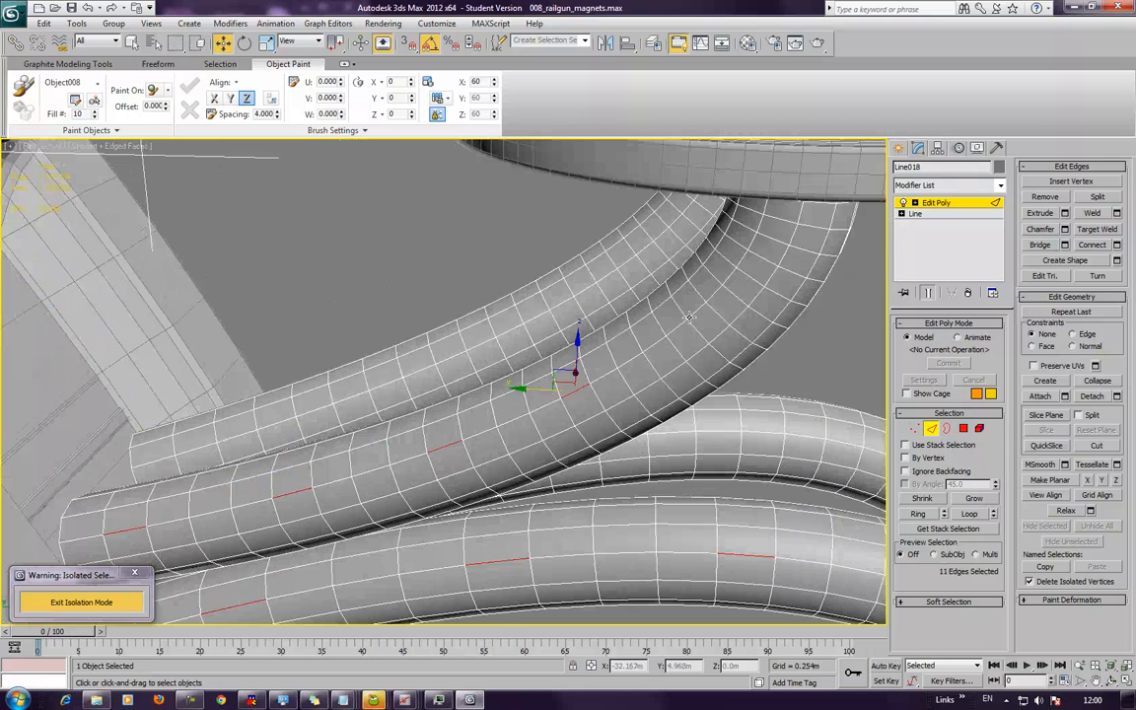
ctrl+click(725, 280)
ctrl+click(740, 252)
From the opposite side, add spaced lengthwise edges along the other upper cable to the selection
alt+middle_drag(740, 252, 385, 274)
scroll(443, 286, up, 3)
alt+middle_drag(488, 283, 496, 317)
ctrl+click(530, 331)
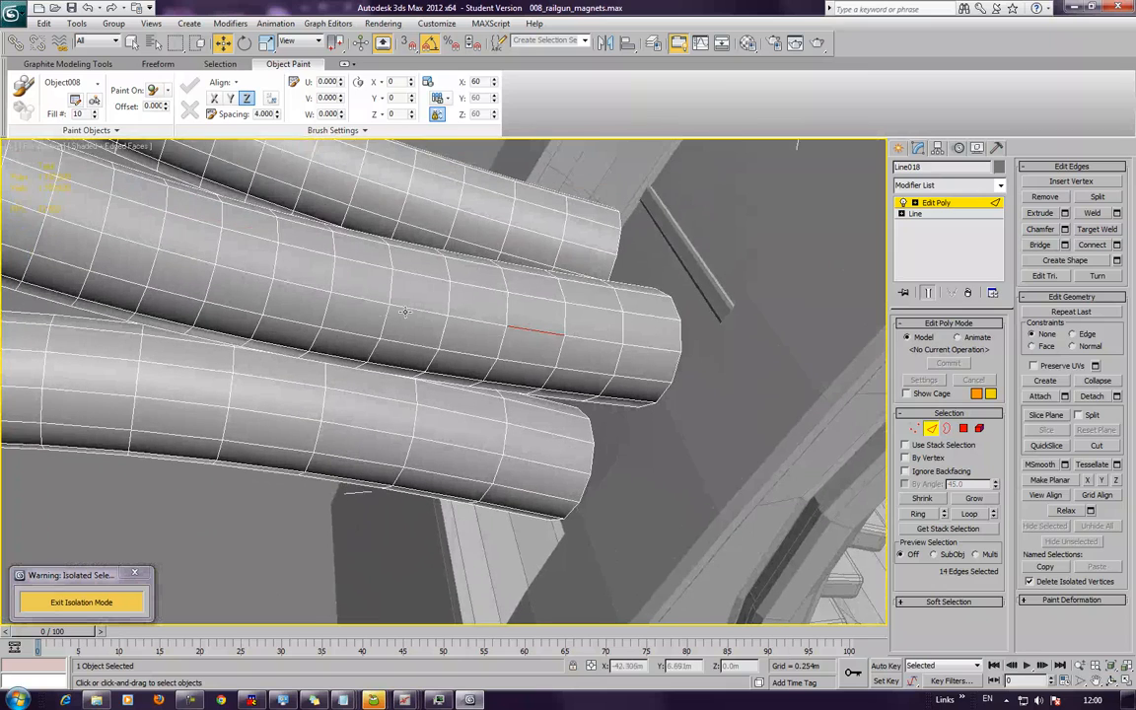
ctrl+click(310, 288)
middle_drag(250, 241, 361, 234)
scroll(413, 276, down, 4)
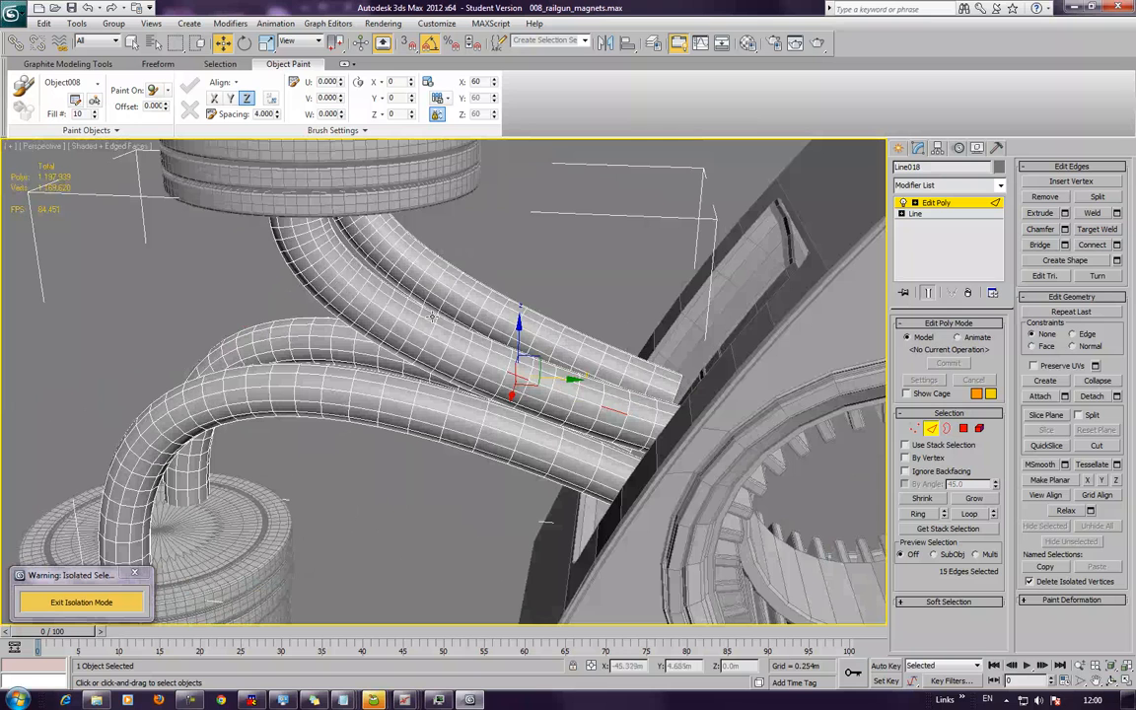
ctrl+click(400, 301)
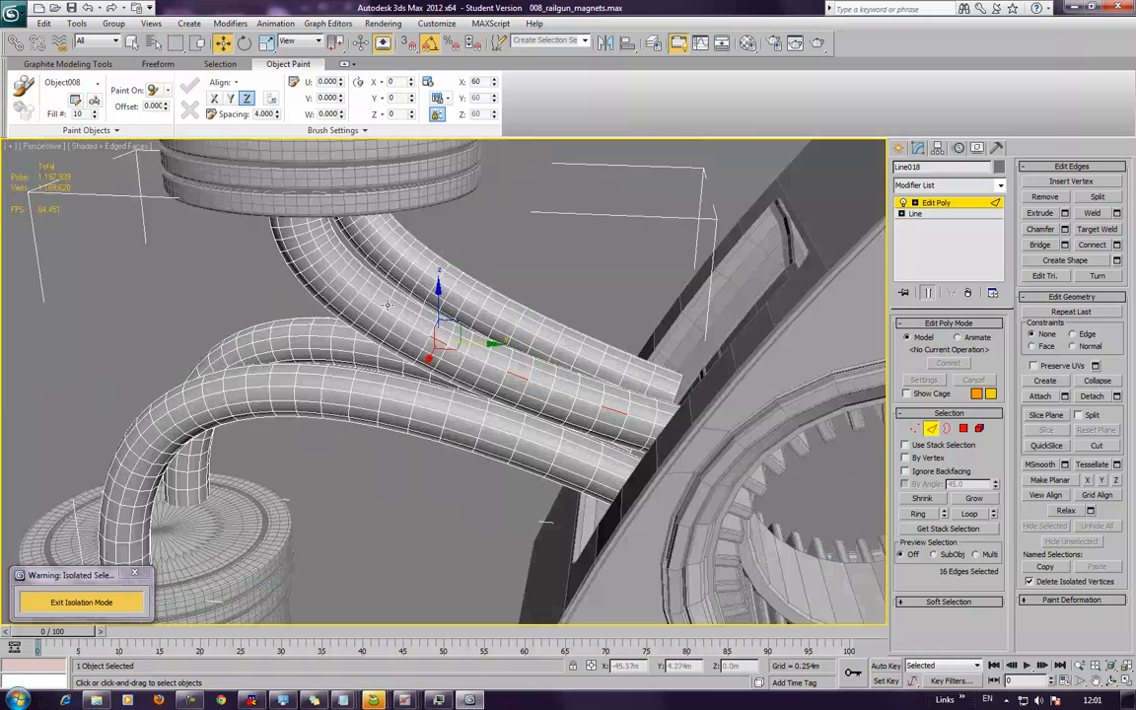
ctrl+click(346, 264)
alt+middle_drag(335, 269, 352, 255)
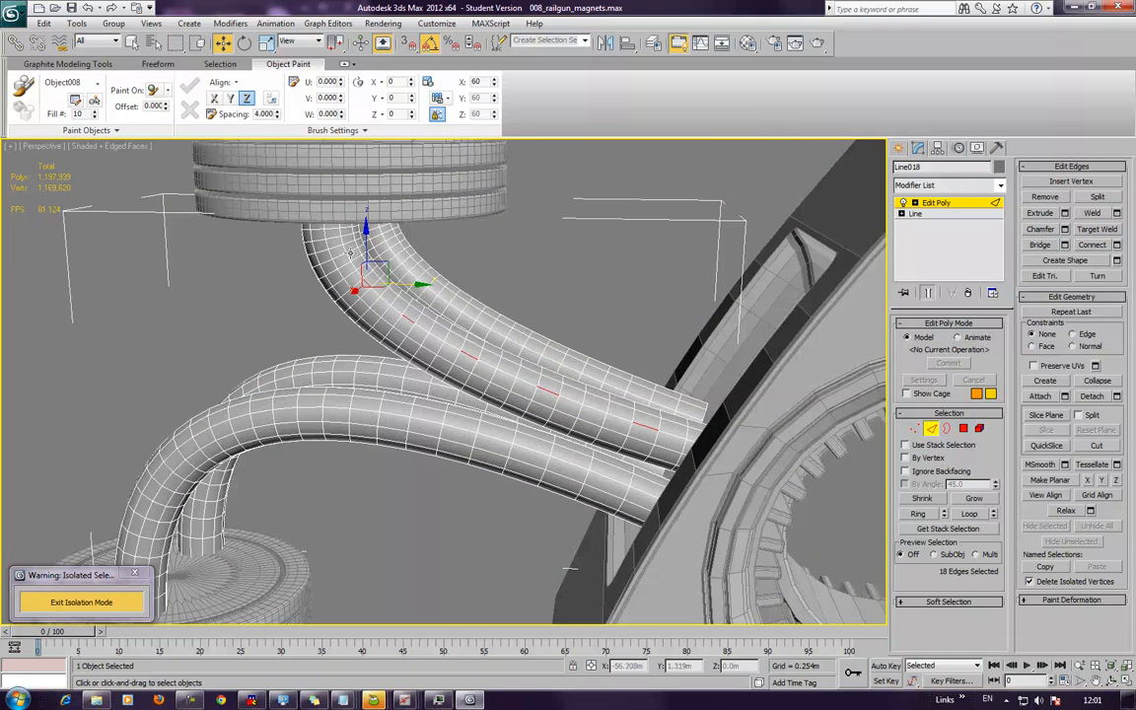
alt+middle_drag(426, 303, 592, 394)
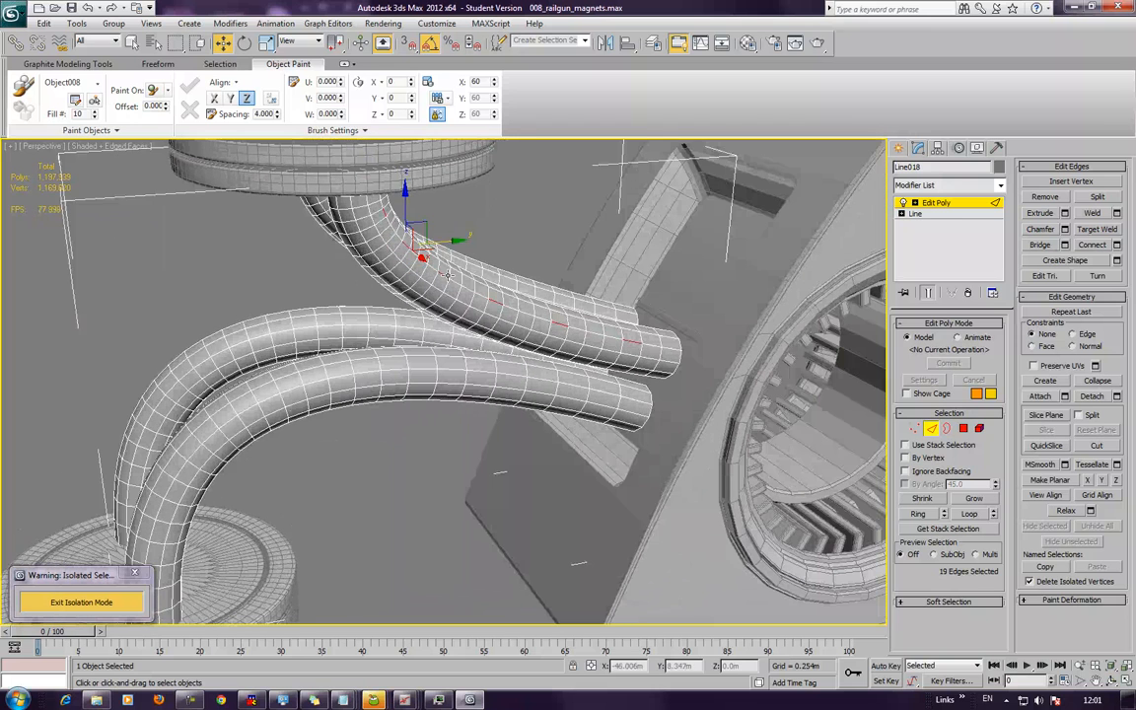
Add spaced lengthwise edges along the remaining lower cable down to its cylinder end, and save the scene
ctrl+click(595, 405)
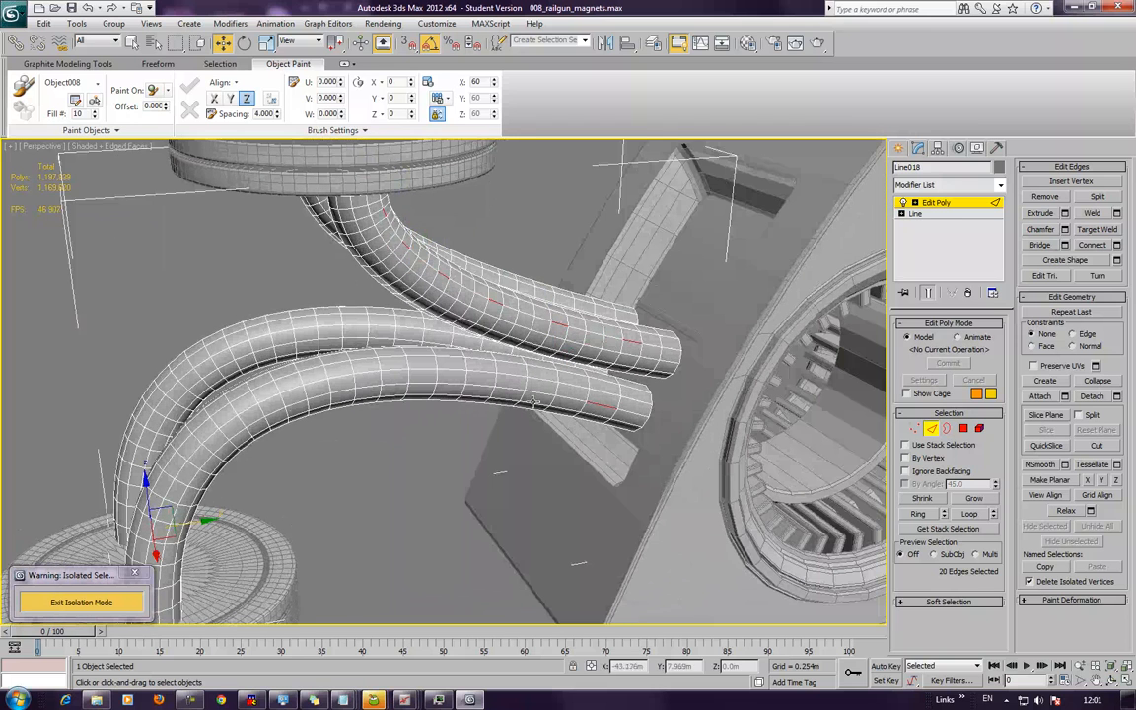
ctrl+click(482, 387)
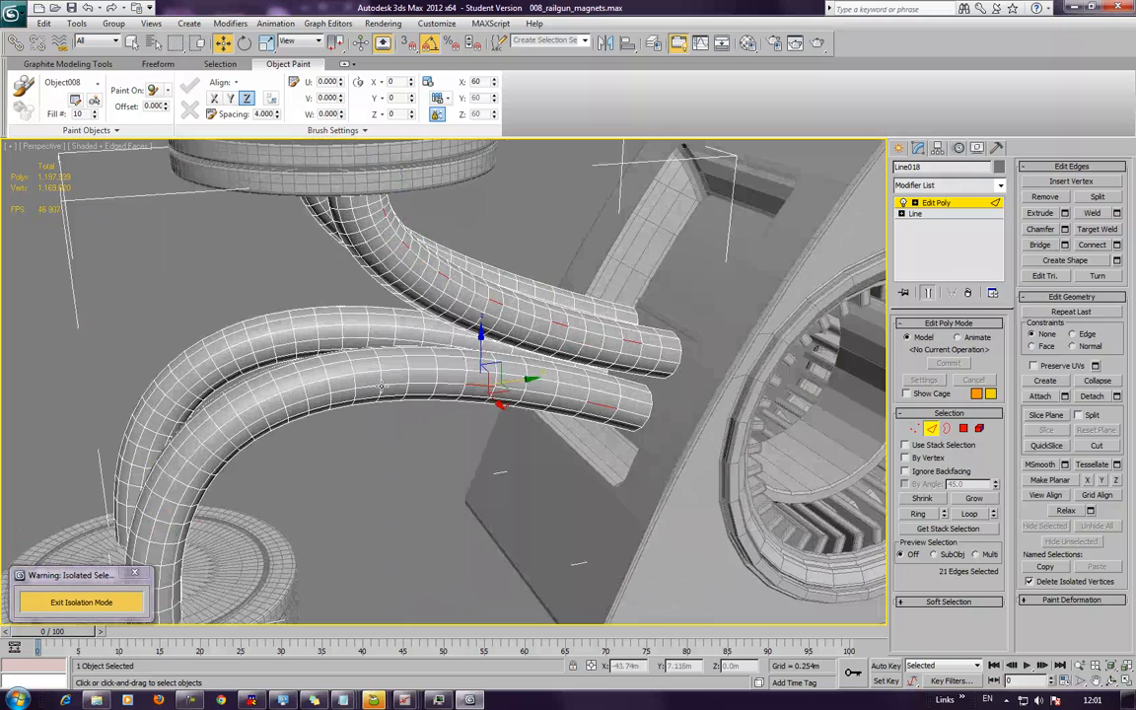
ctrl+click(279, 412)
middle_drag(219, 467, 247, 449)
scroll(246, 449, up, 3)
middle_drag(246, 365, 345, 351)
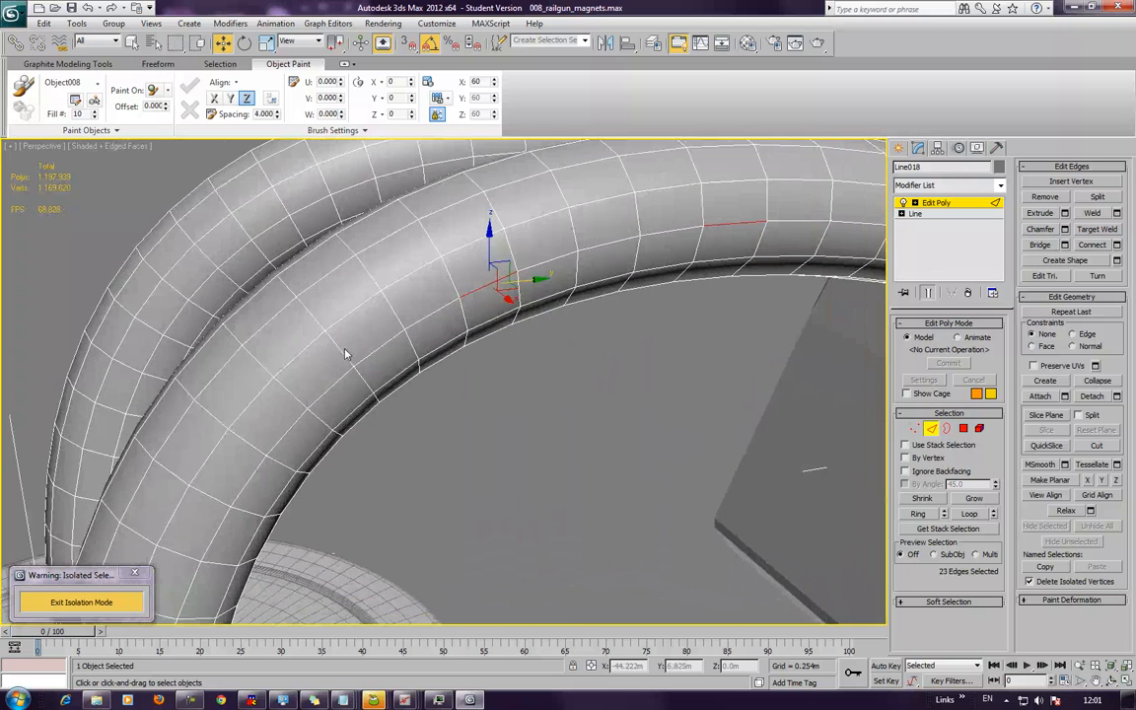
ctrl+click(288, 427)
middle_drag(288, 427, 329, 369)
scroll(330, 367, down, 3)
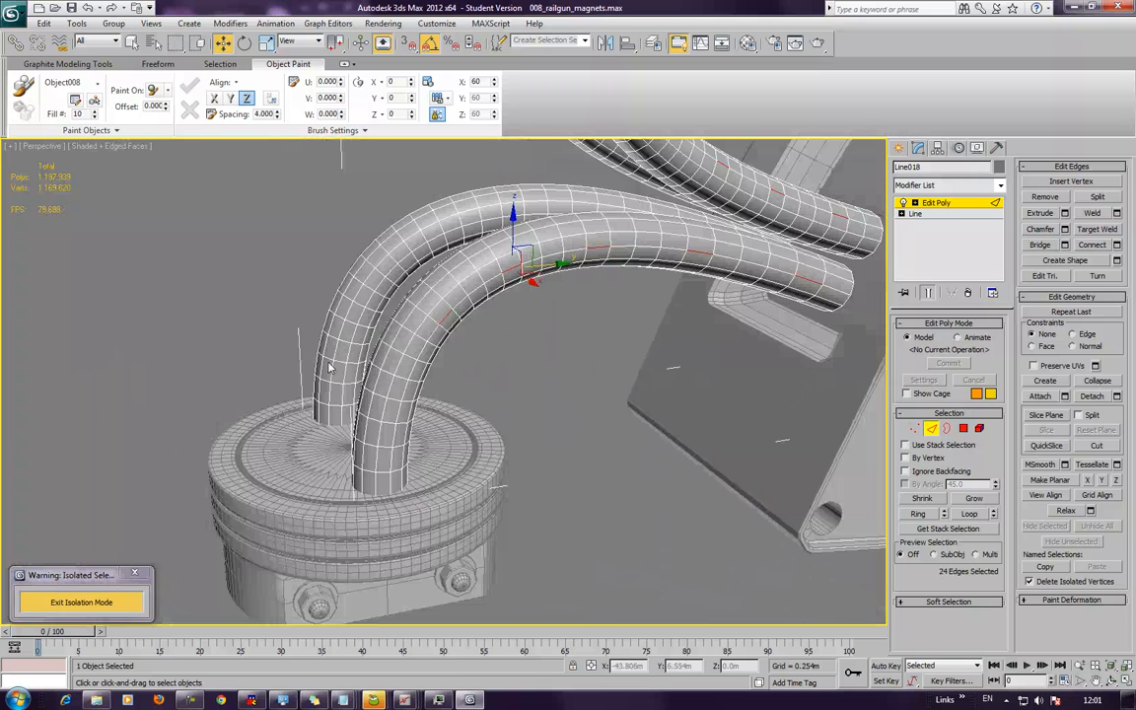
ctrl+click(404, 387)
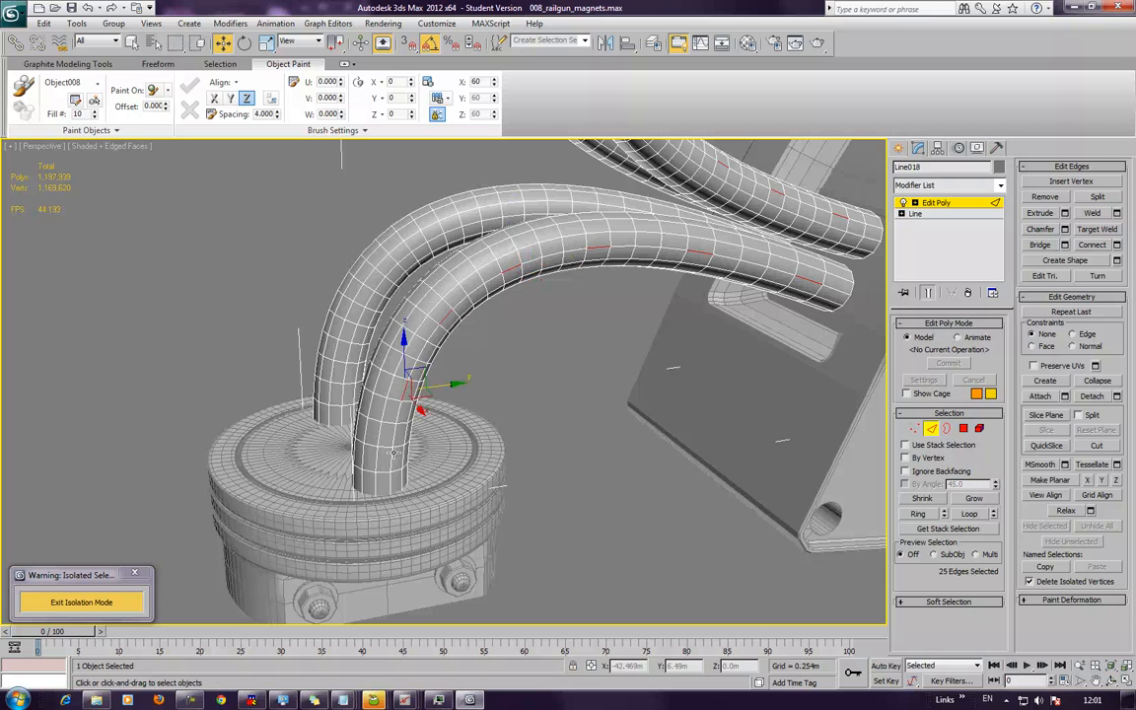
key(ctrl+s)
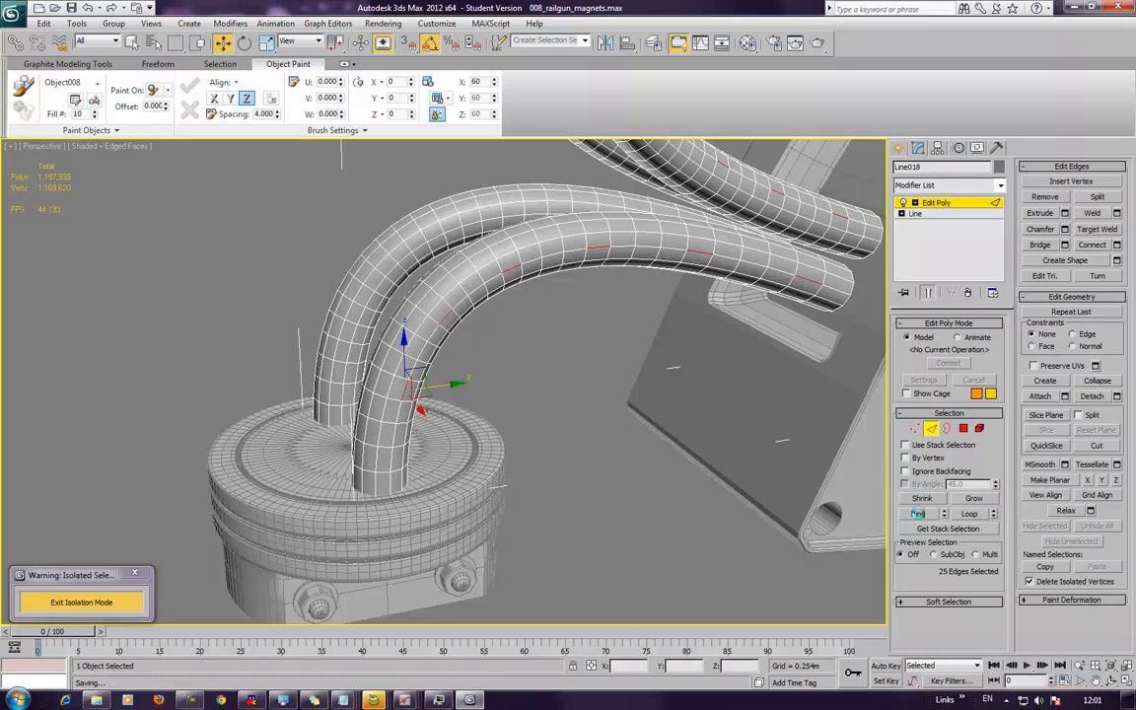
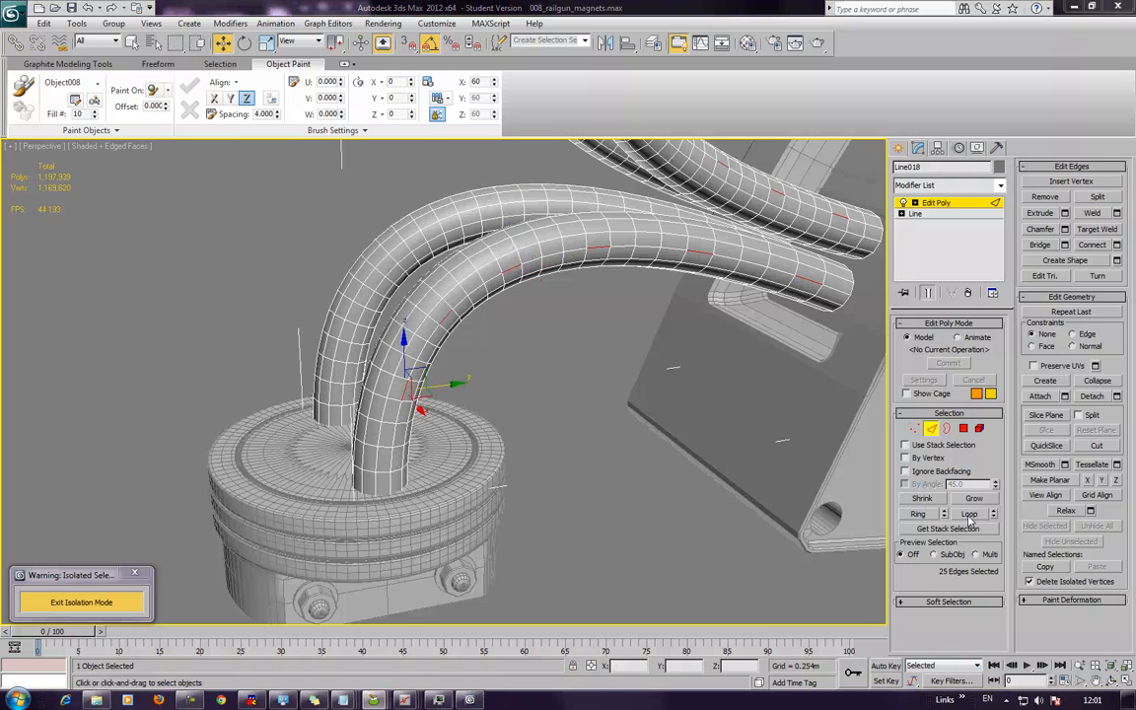
Remove one edge from the selection and expand the remaining edges into full rings around all four cables
click(919, 514)
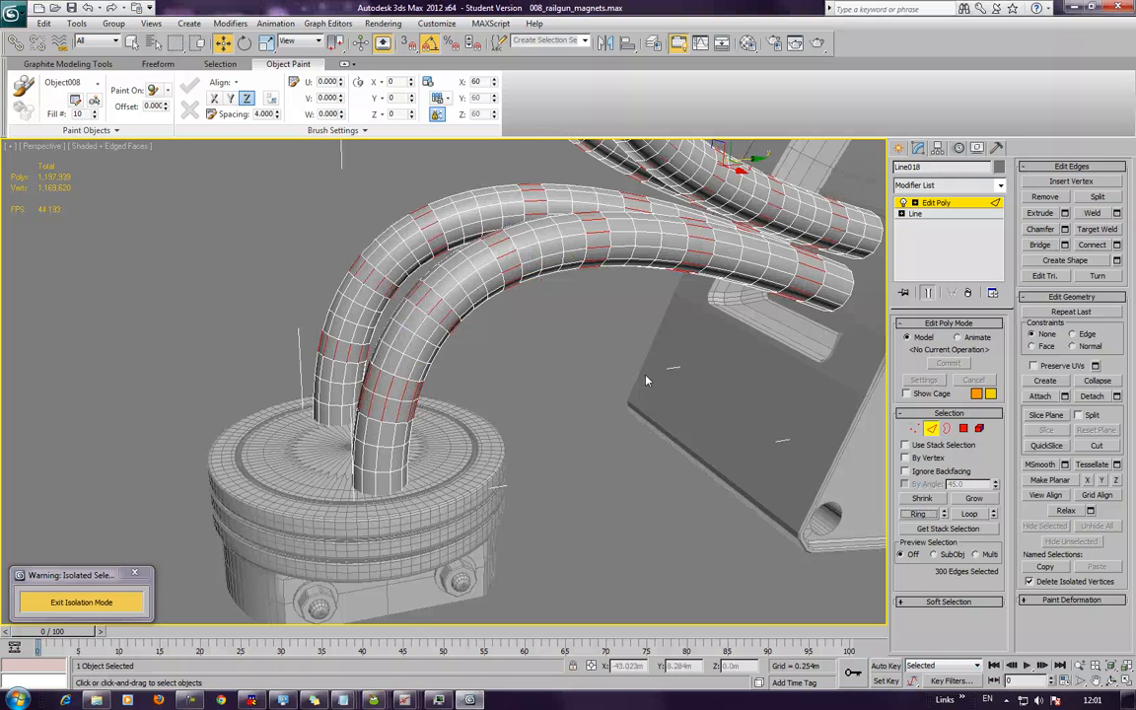
key(ctrl+z)
alt+middle_drag(457, 374, 434, 370)
alt+click(435, 370)
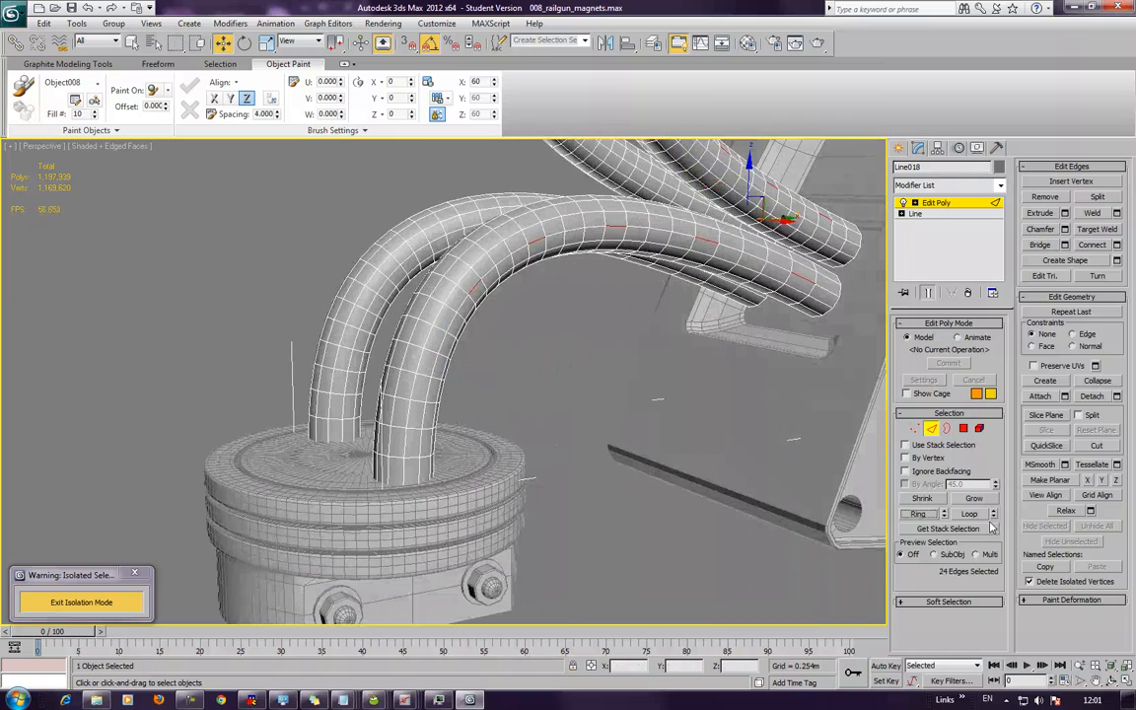
click(921, 514)
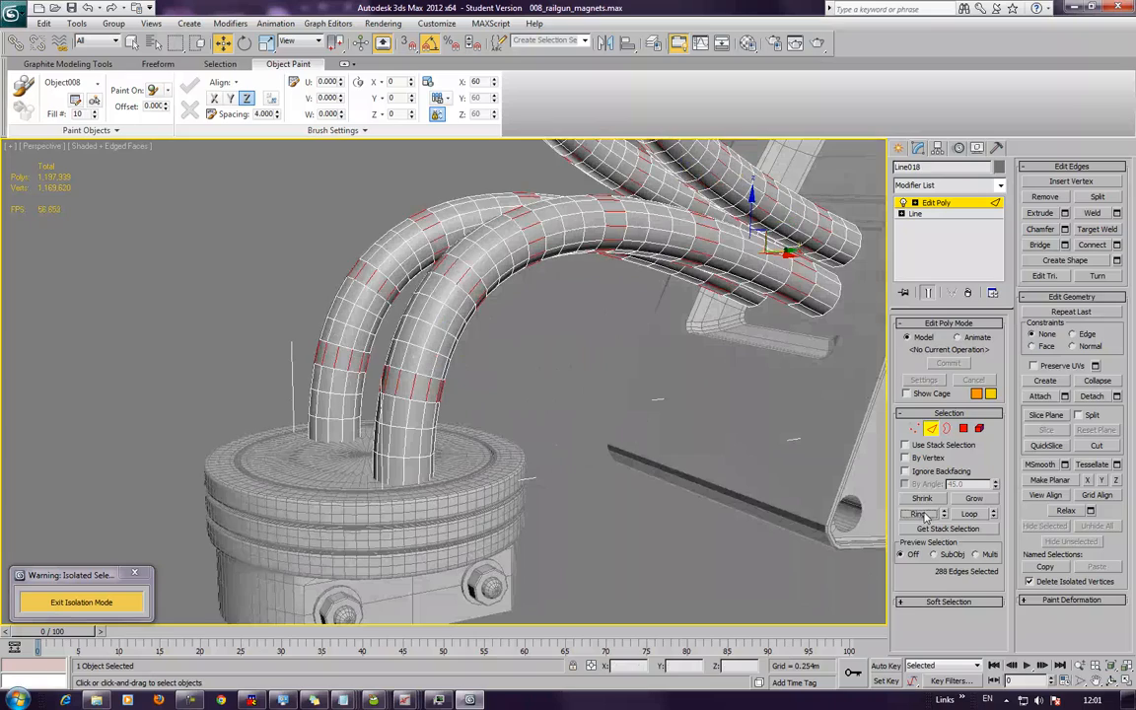
alt+middle_drag(707, 383, 687, 431)
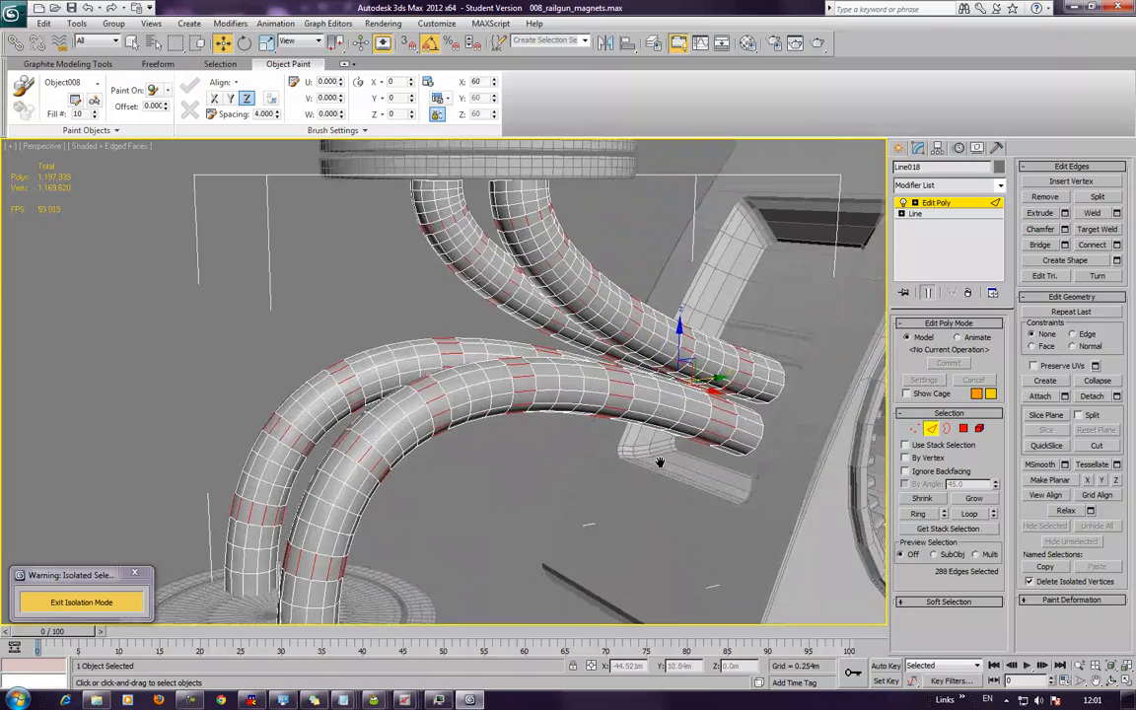
Convert the edge rings on all four cables into a polygon selection of spaced bands
alt+middle_drag(589, 431, 769, 395)
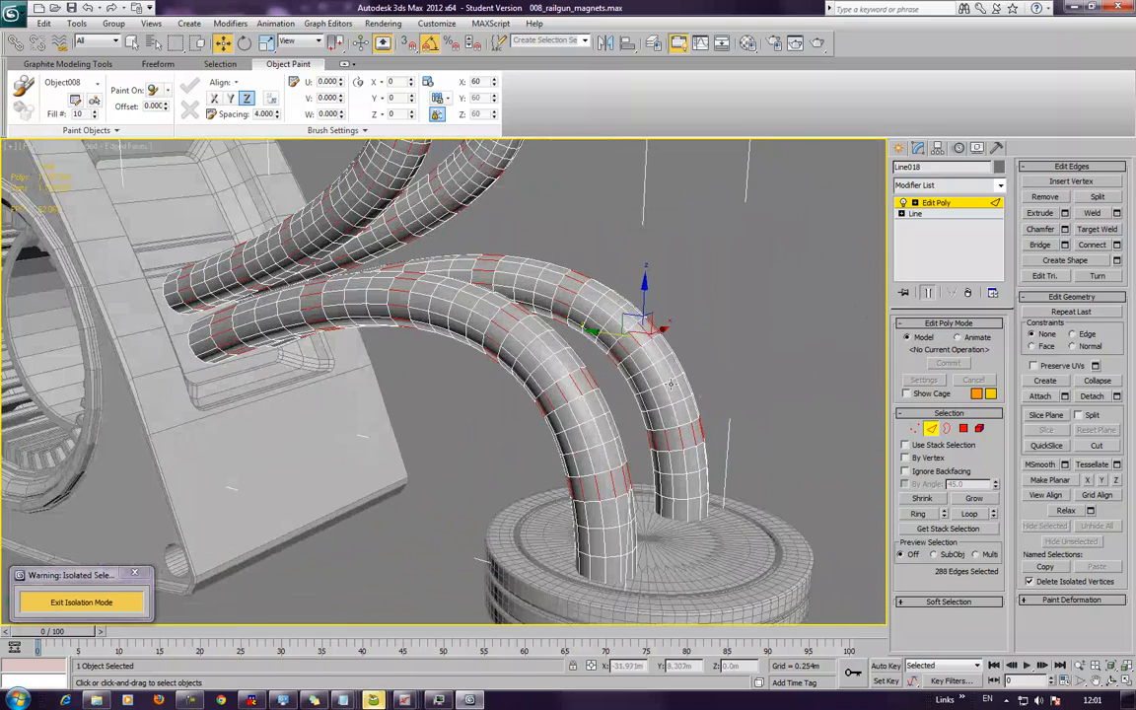
click(963, 428)
scroll(738, 368, up, 5)
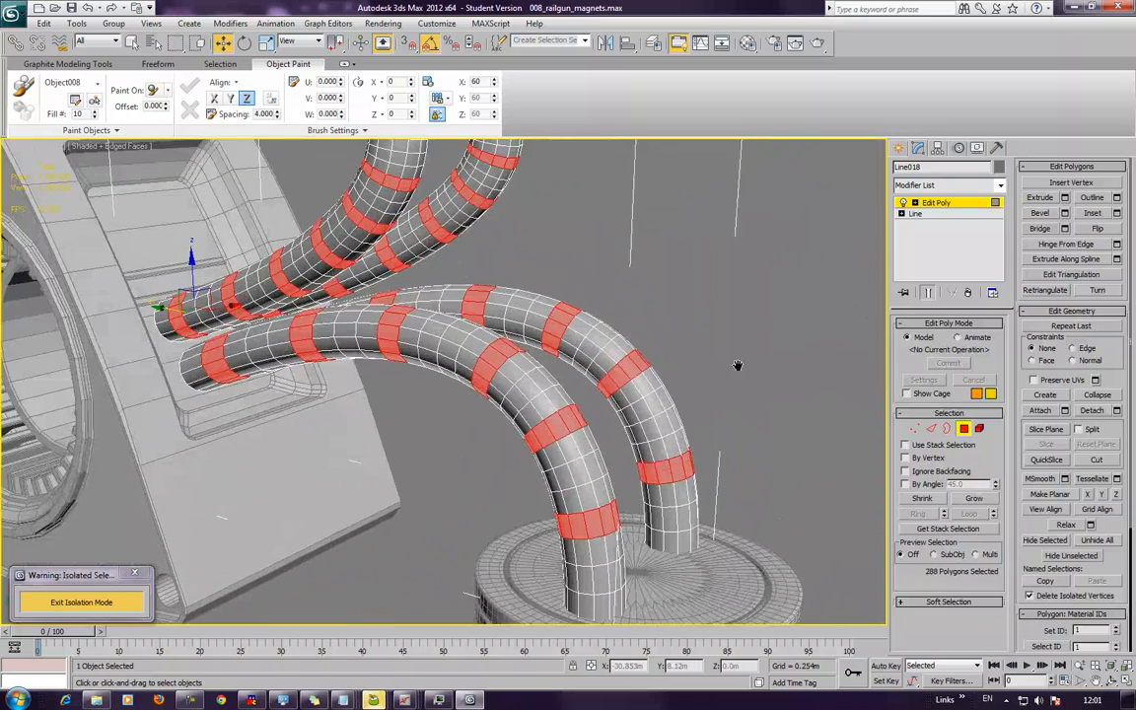
scroll(660, 387, down, 8)
alt+middle_drag(665, 393, 854, 323)
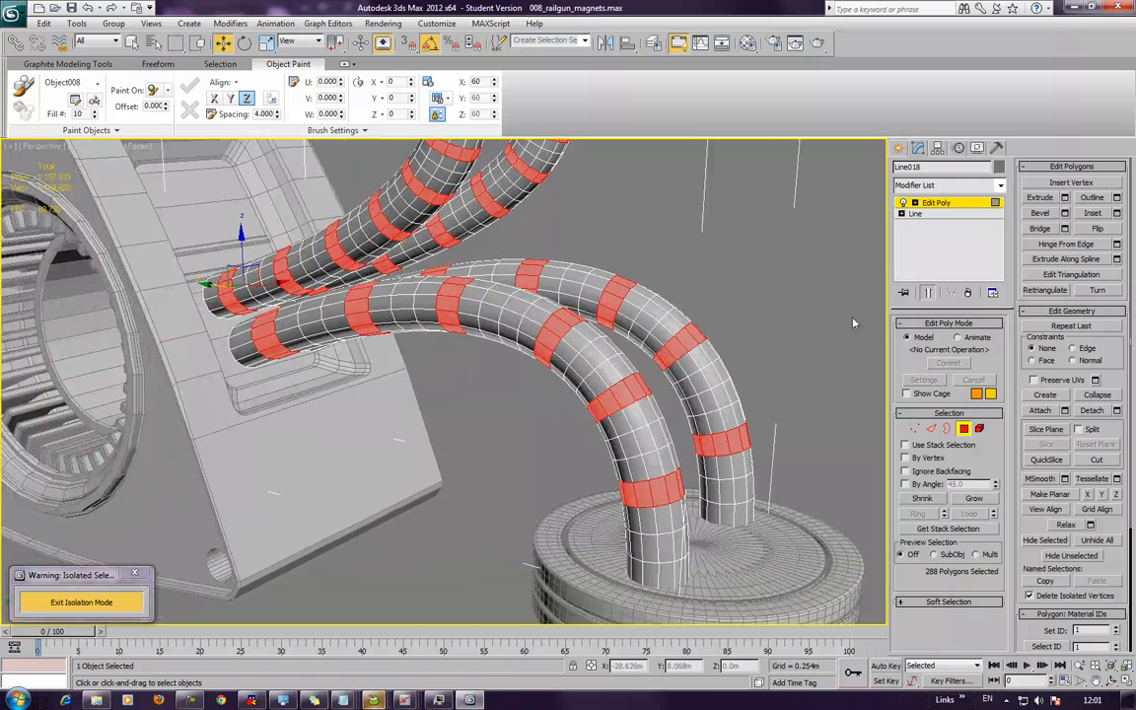
Extrude the selected polygon bands inward along their local normals with a height of -0.006 m
click(1064, 199)
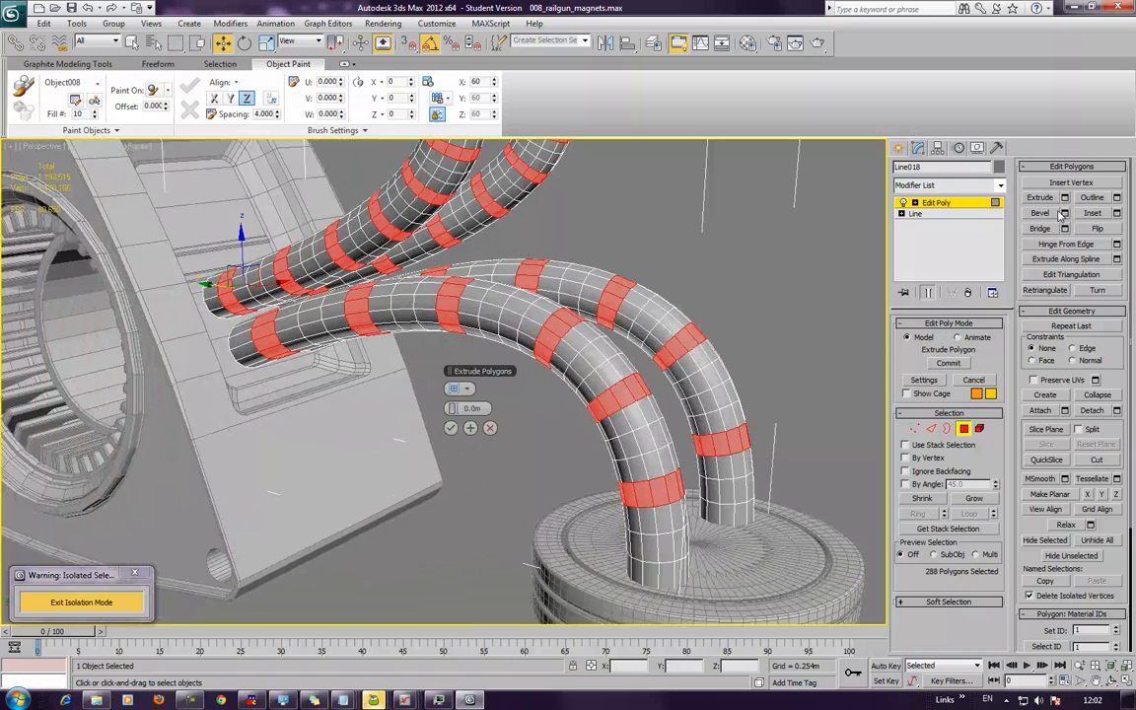
click(467, 390)
click(488, 465)
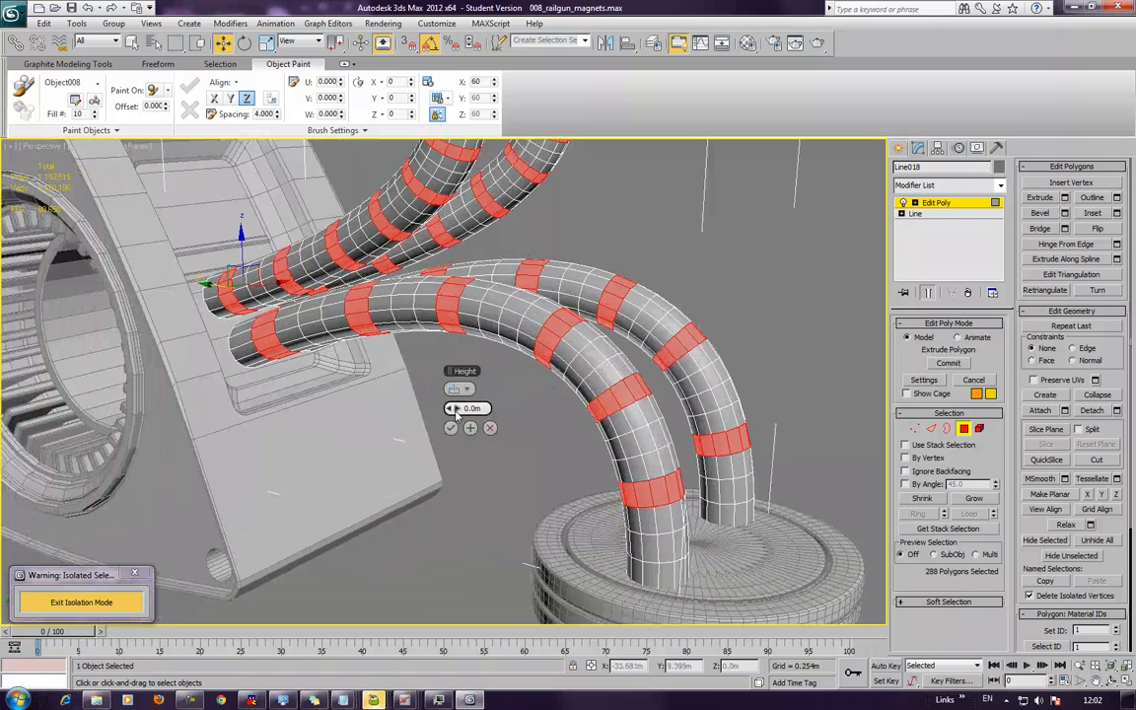
drag(451, 409, 451, 408)
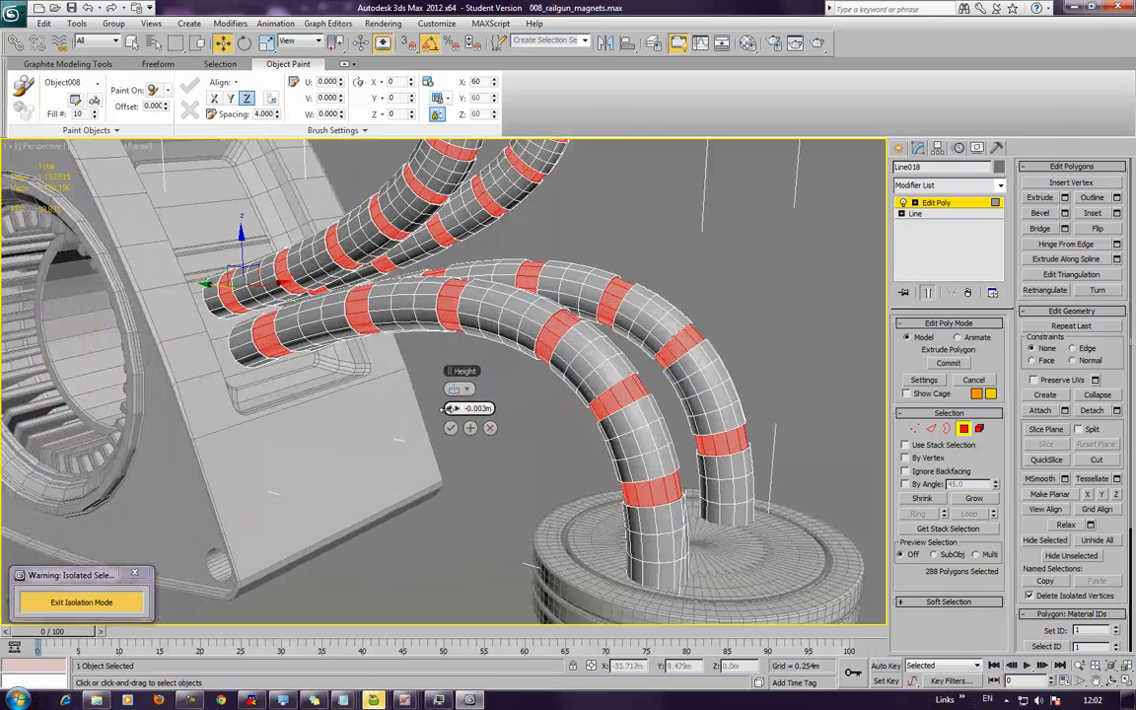
drag(450, 409, 450, 409)
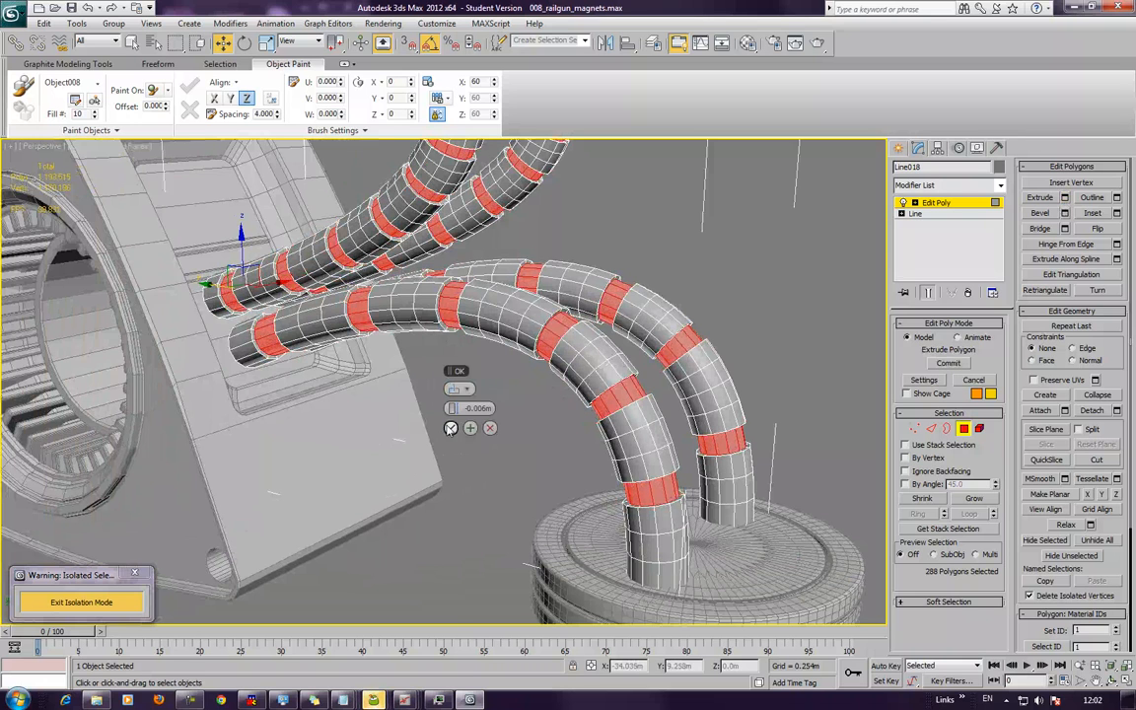
click(451, 428)
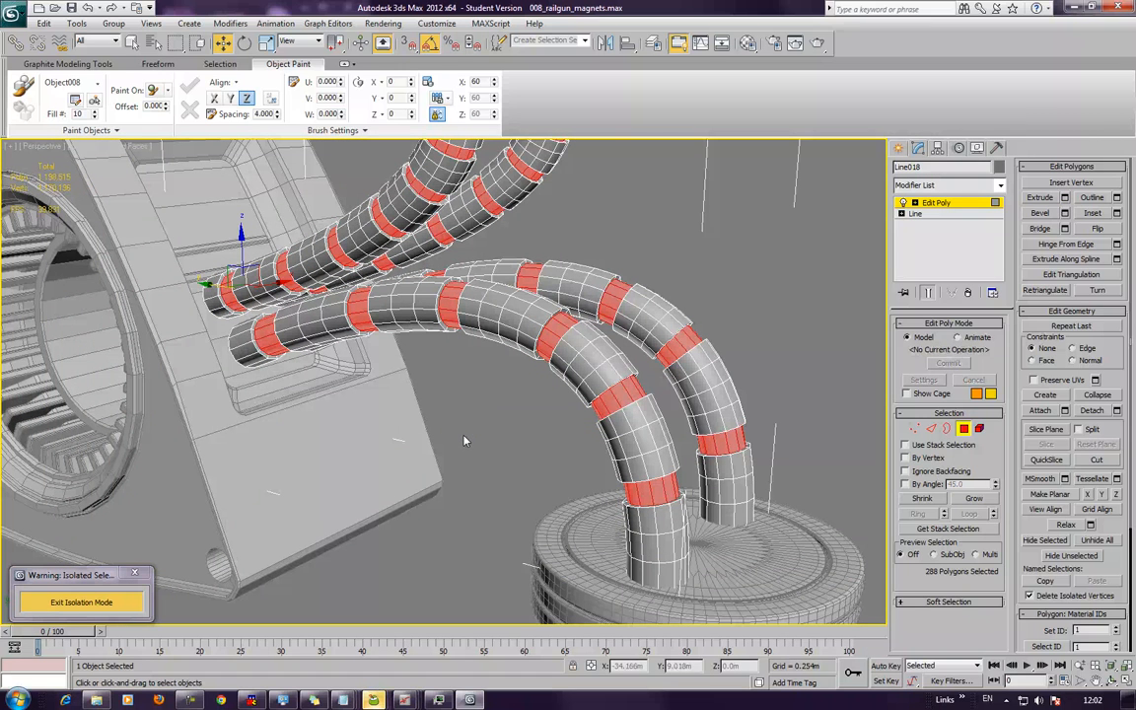
click(944, 204)
click(952, 186)
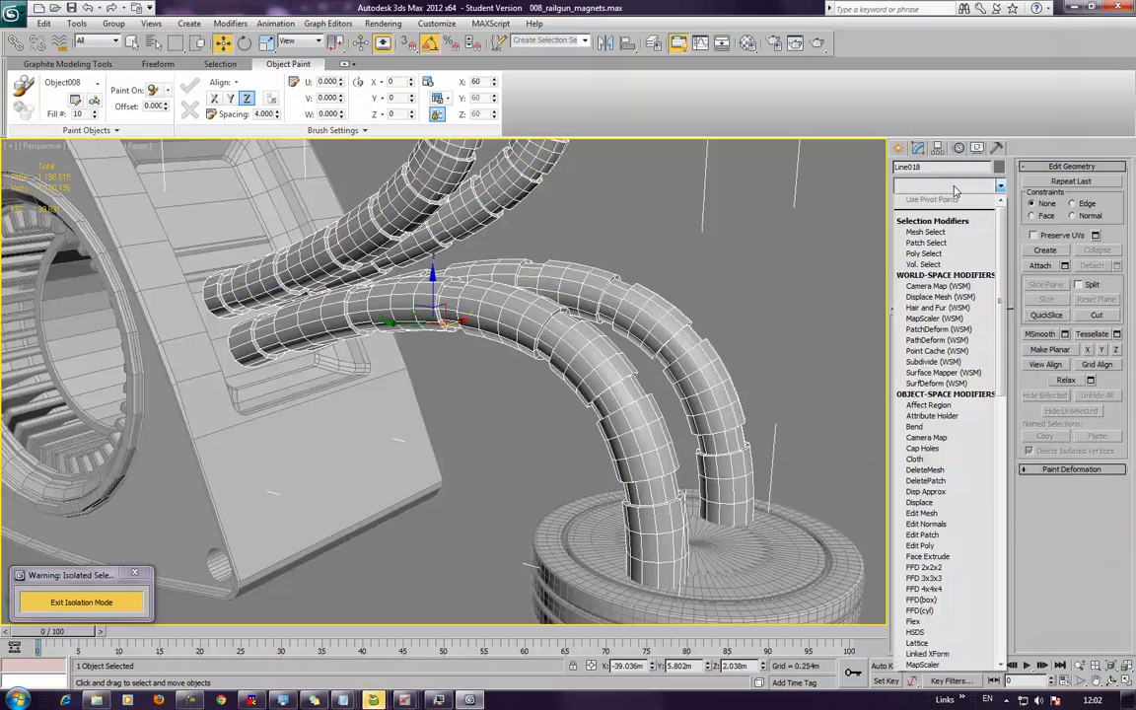
click(919, 546)
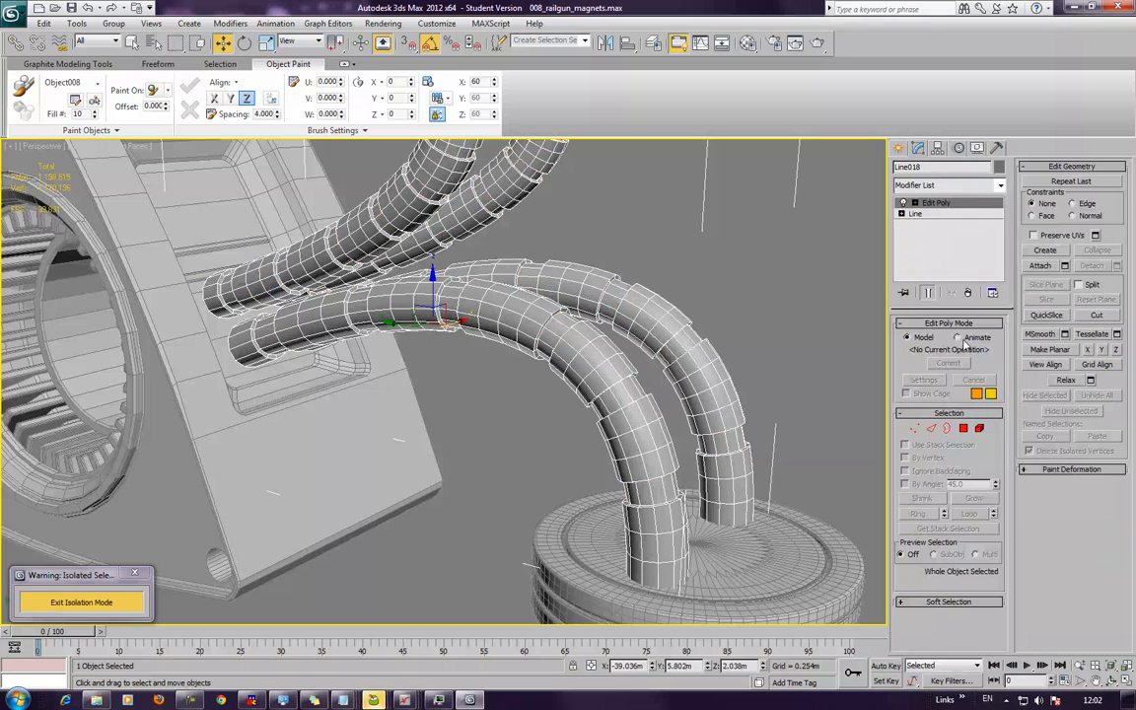
In wireframe view, delete the end-cap polygons at the cylinder ends of the two lower cables, including the slivers beside the second cap
click(964, 429)
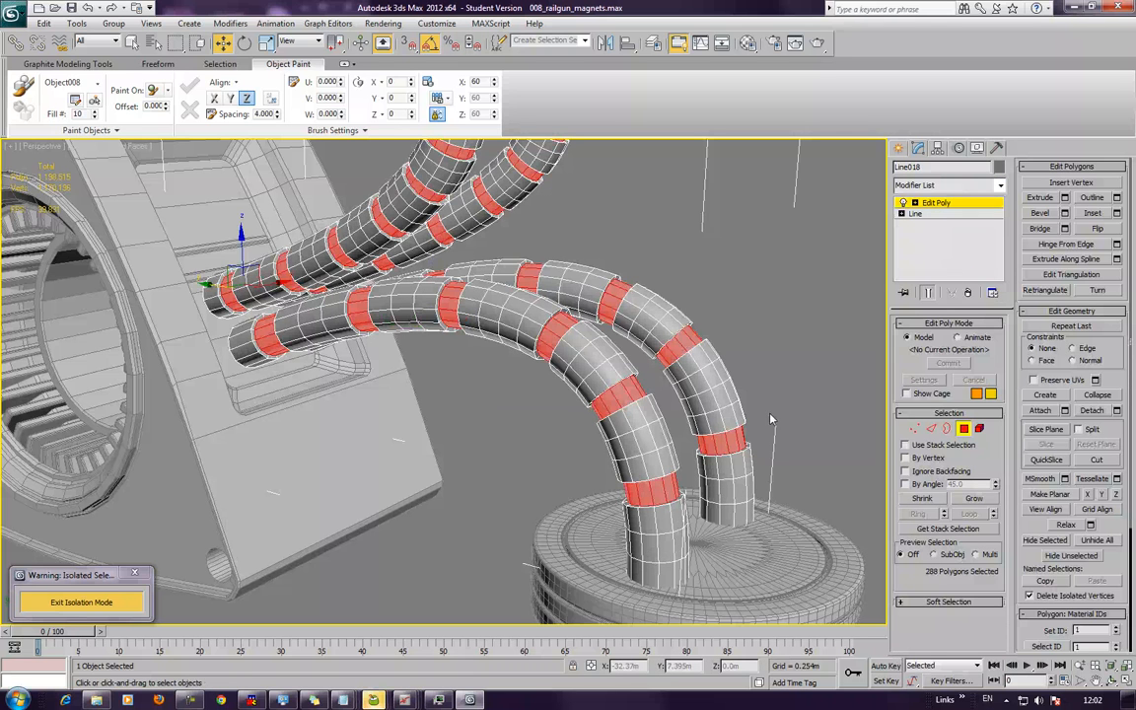
key(F3)
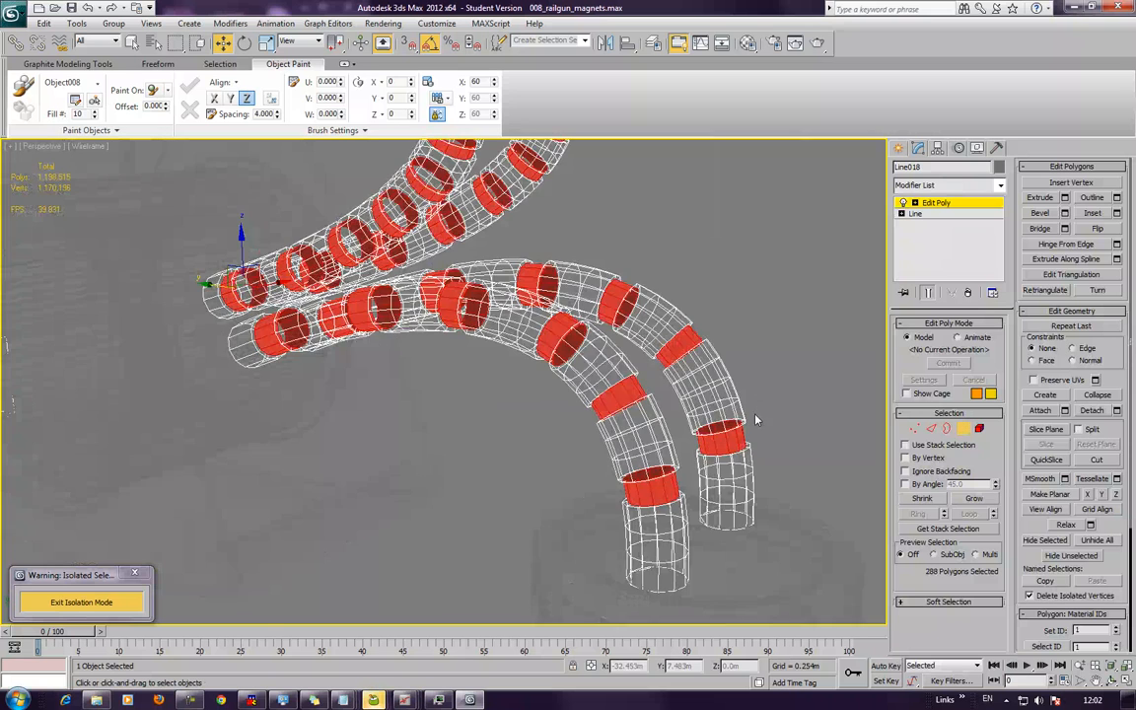
alt+middle_drag(758, 413, 752, 364)
click(694, 391)
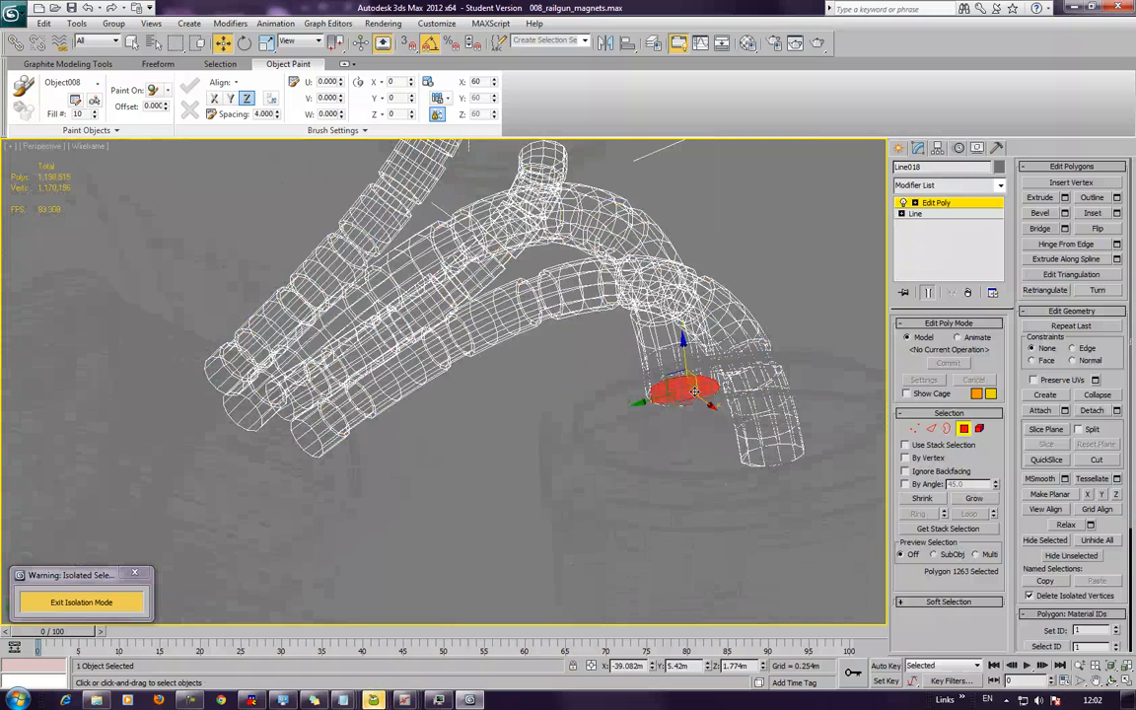
click(708, 416)
click(779, 455)
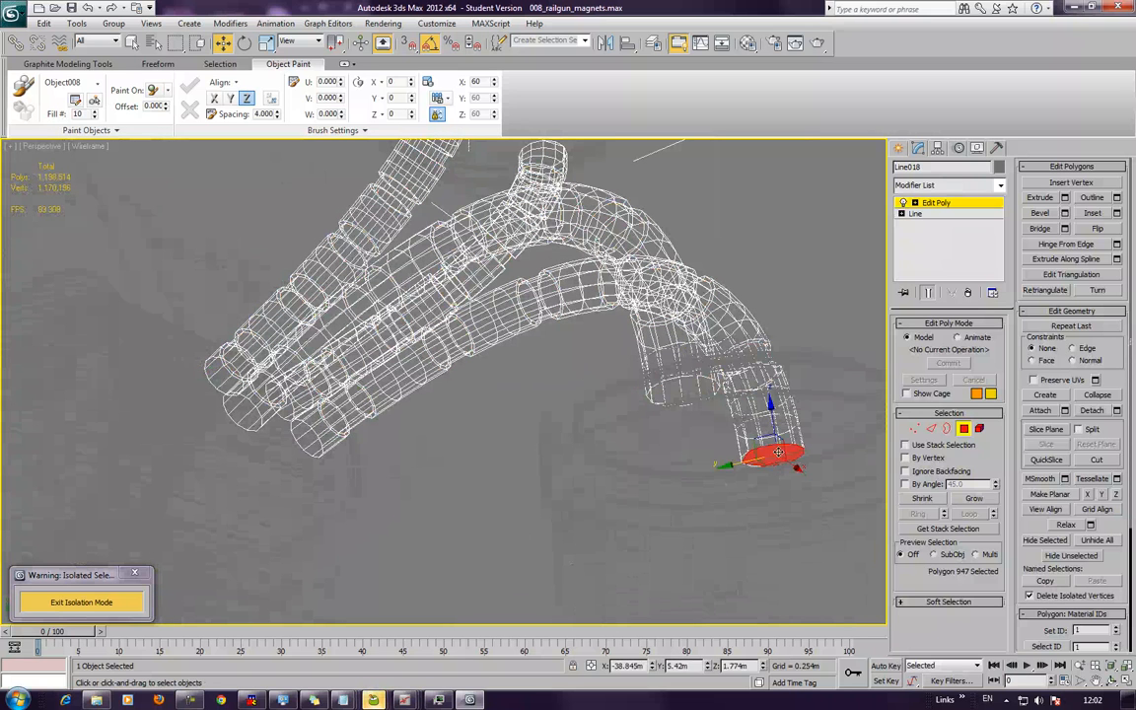
key(z)
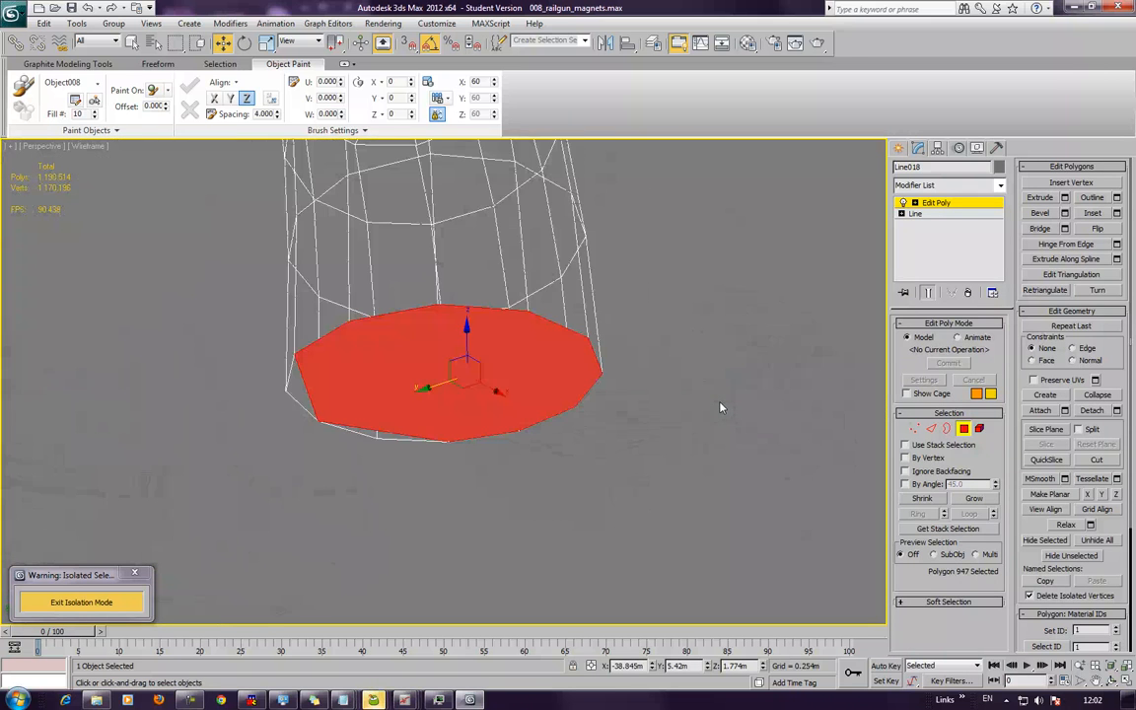
alt+middle_drag(586, 333, 507, 323)
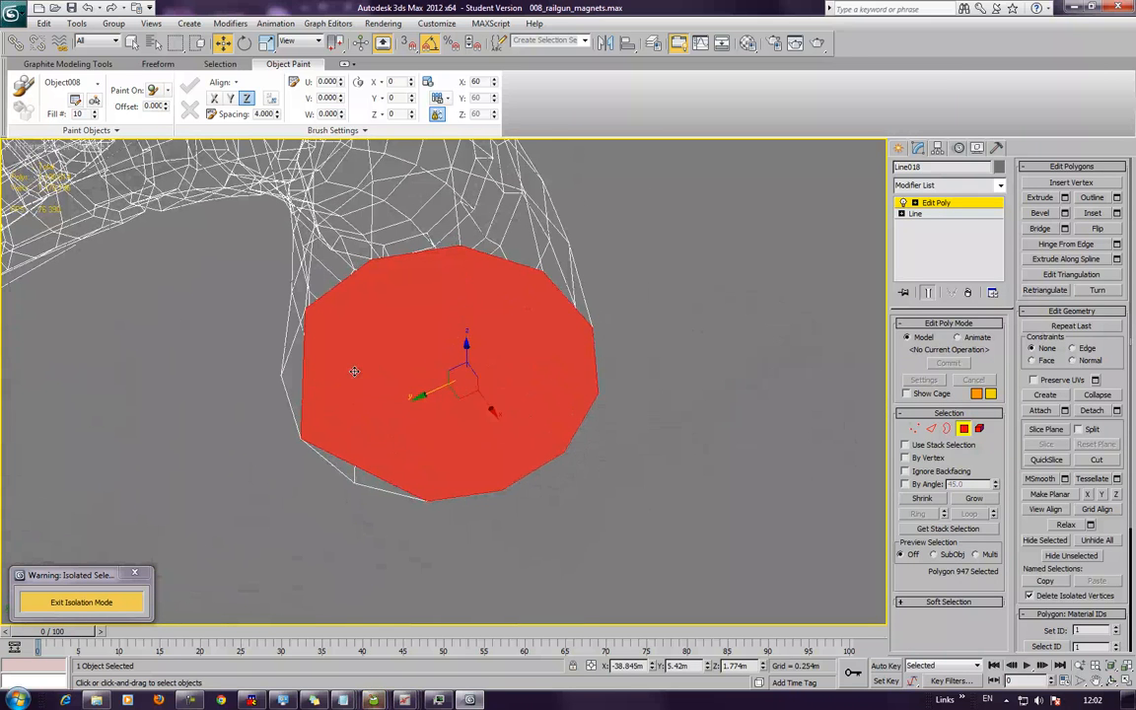
ctrl+click(298, 382)
ctrl+click(379, 480)
key(Delete)
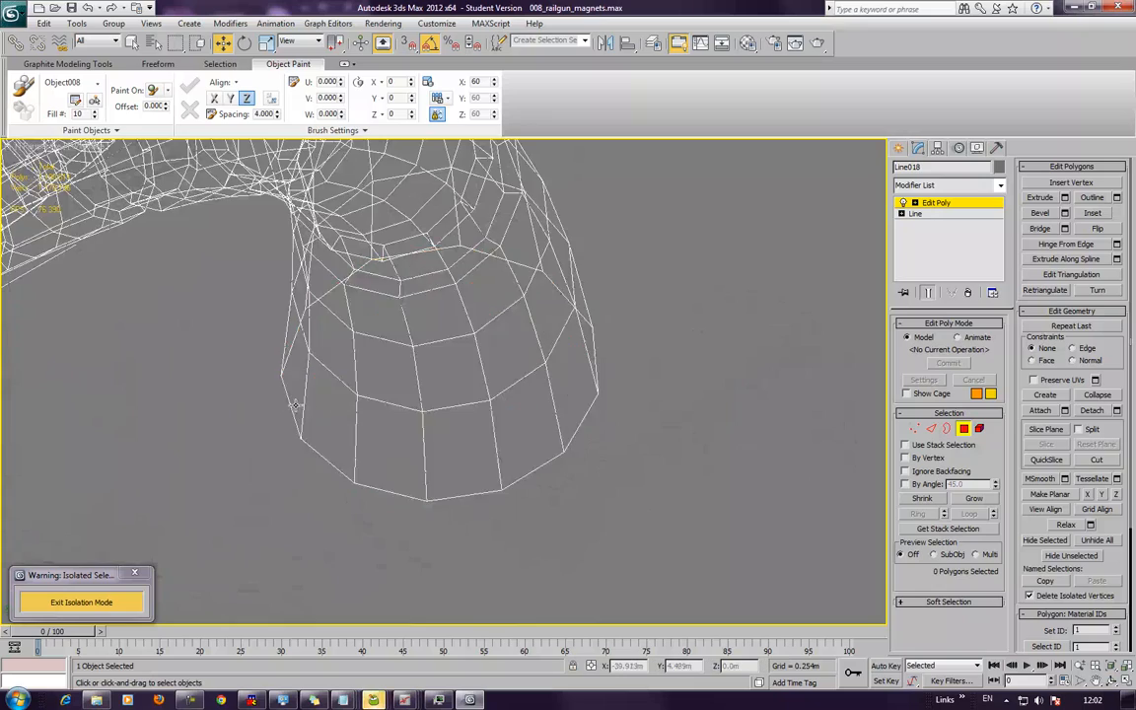
Delete the leftover sliver polygons at the cylinder end of the other lower cable
scroll(379, 481, down, 2)
middle_drag(367, 444, 499, 427)
scroll(305, 365, down, 2)
middle_drag(206, 390, 246, 496)
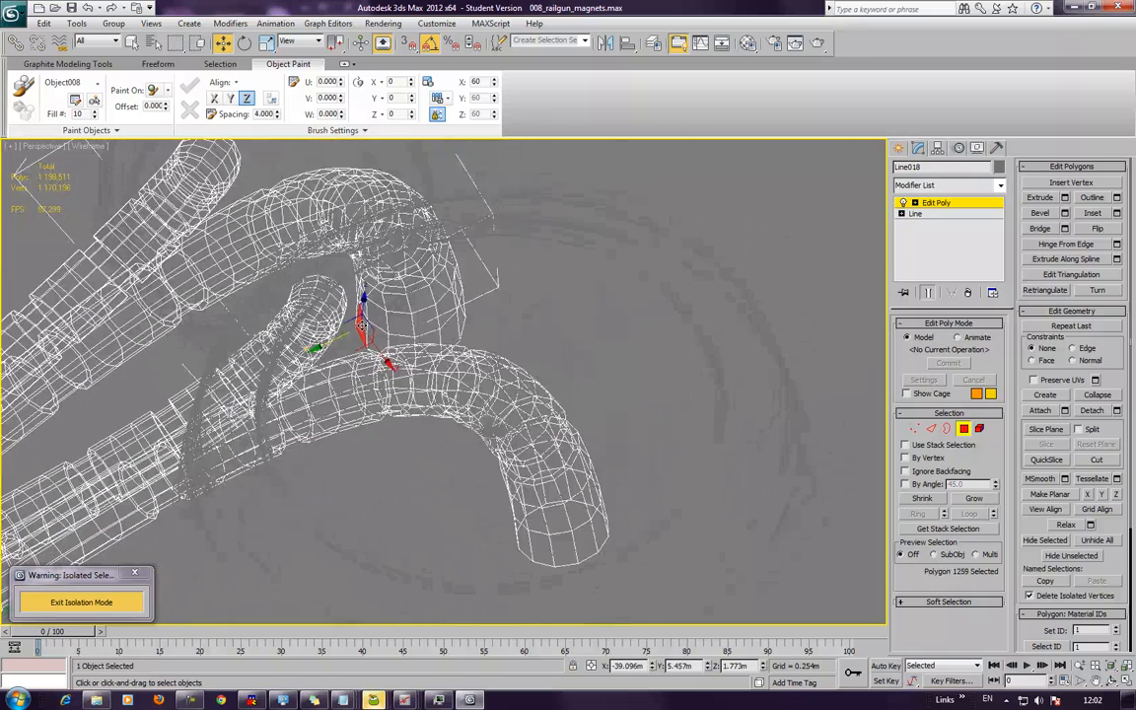
Delete the end-cap polygons and their adjoining slivers at the cylinder ends of the two upper cables
alt+middle_drag(391, 360, 282, 473)
click(247, 392)
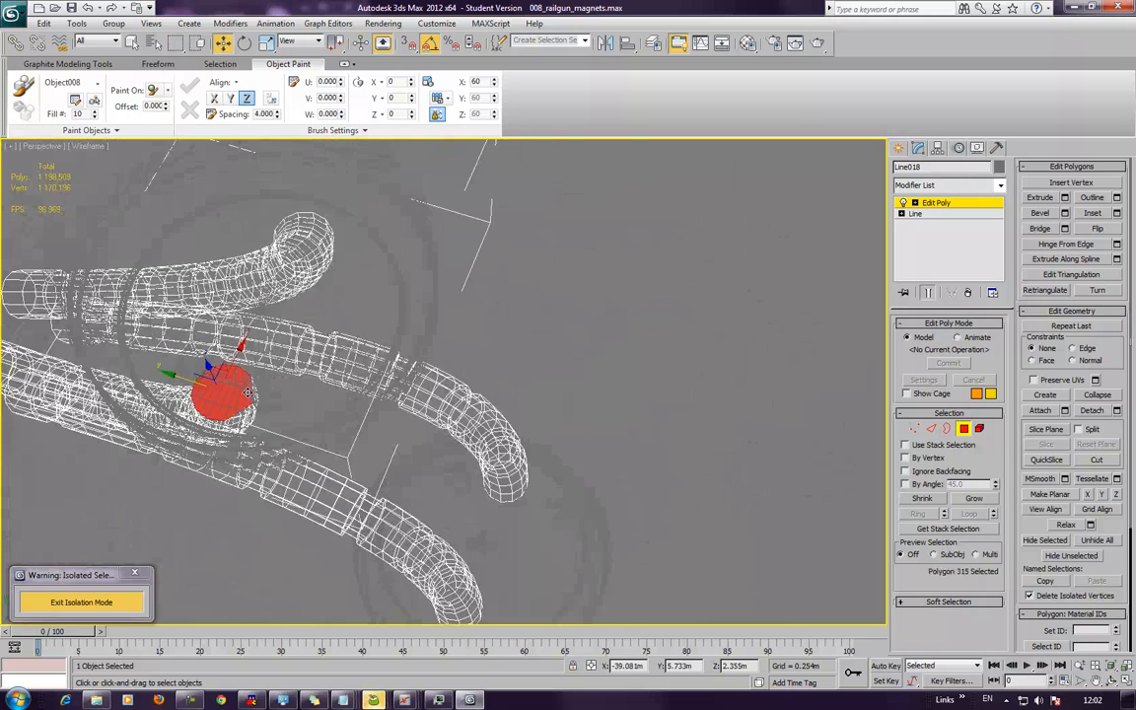
key(z)
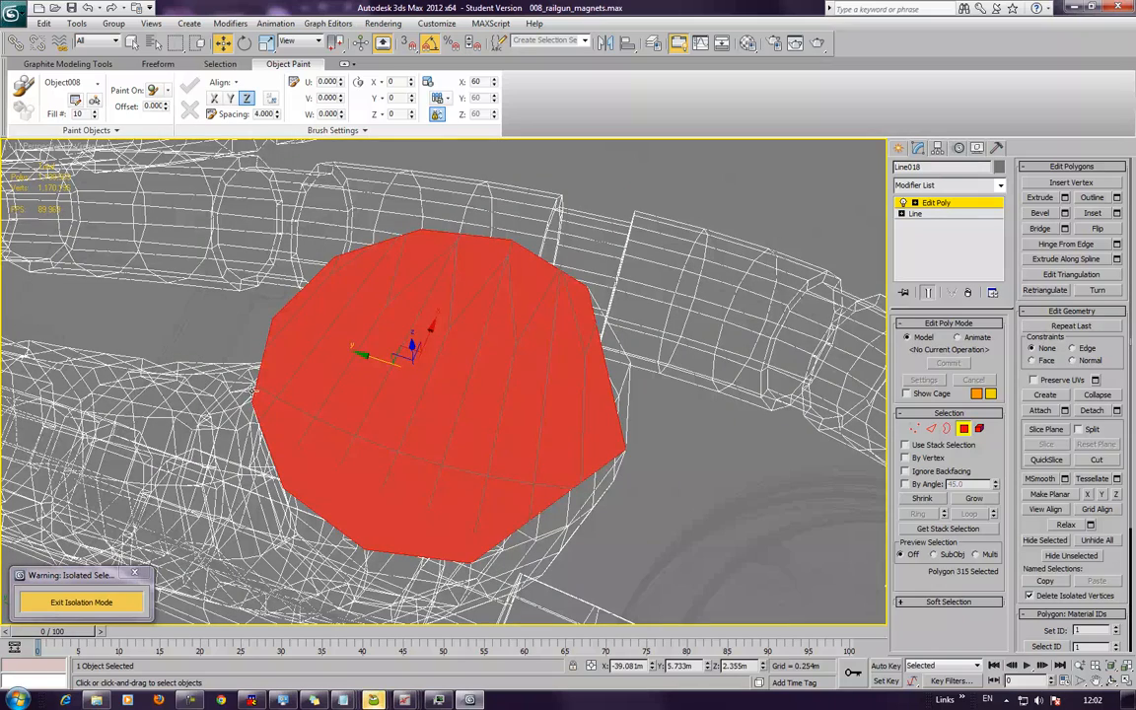
click(546, 442)
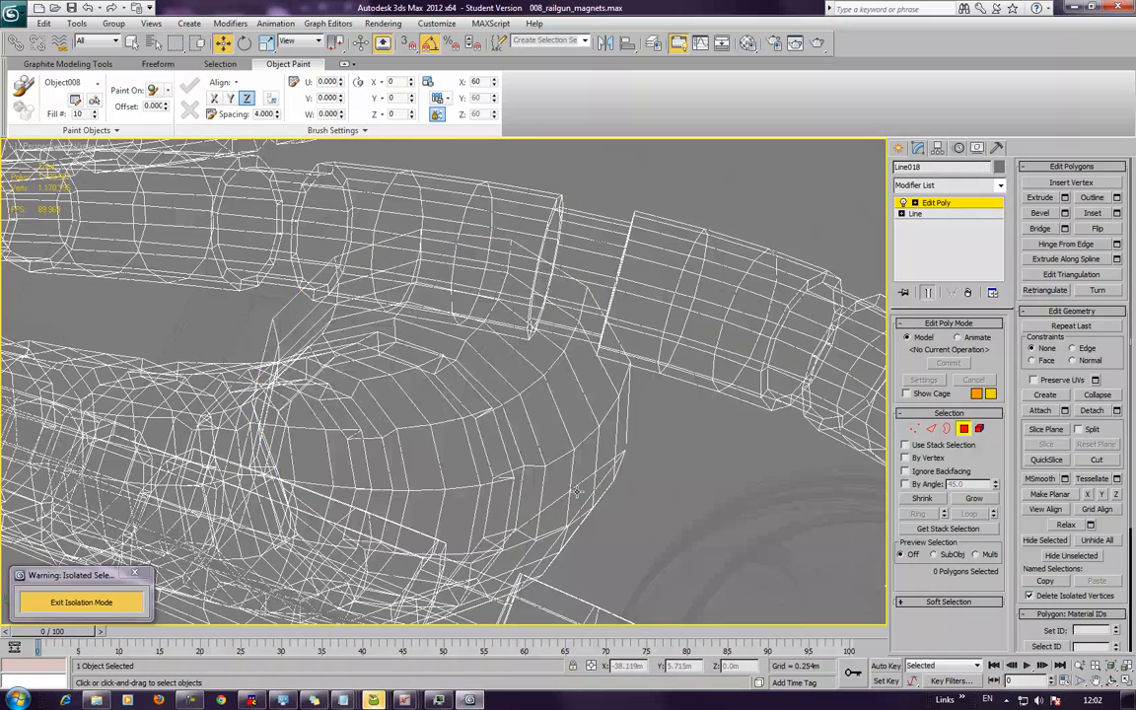
middle_drag(634, 394, 601, 507)
scroll(591, 503, down, 3)
middle_drag(577, 439, 523, 584)
click(502, 347)
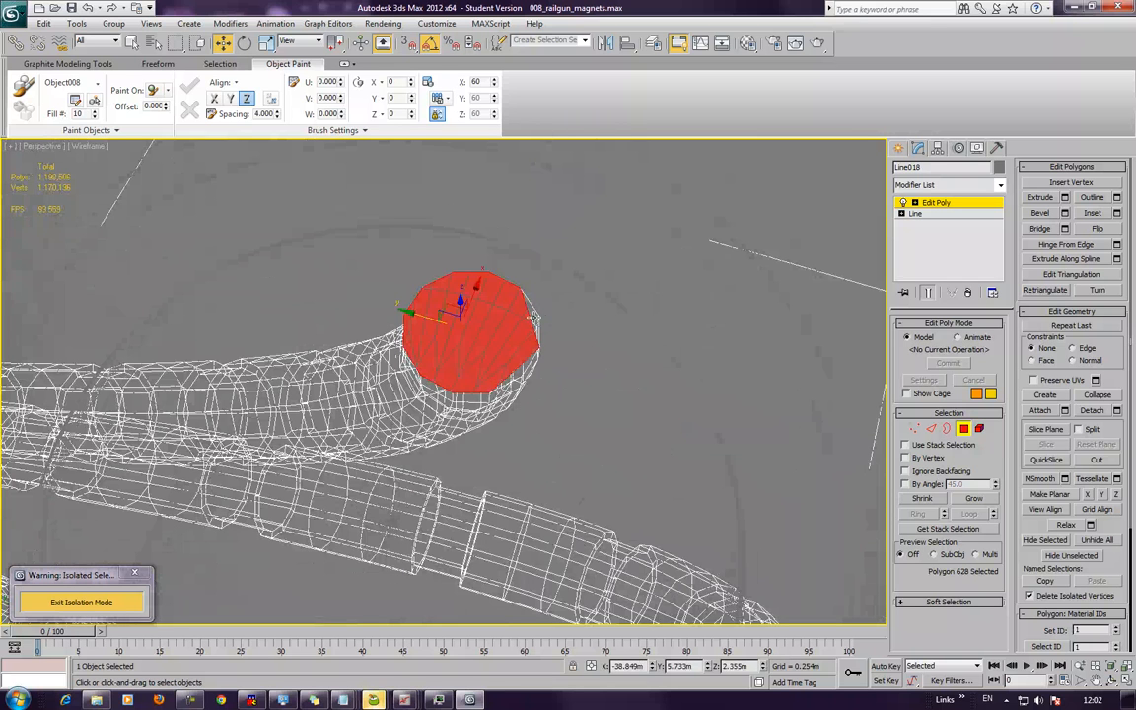
key(Delete)
click(526, 367)
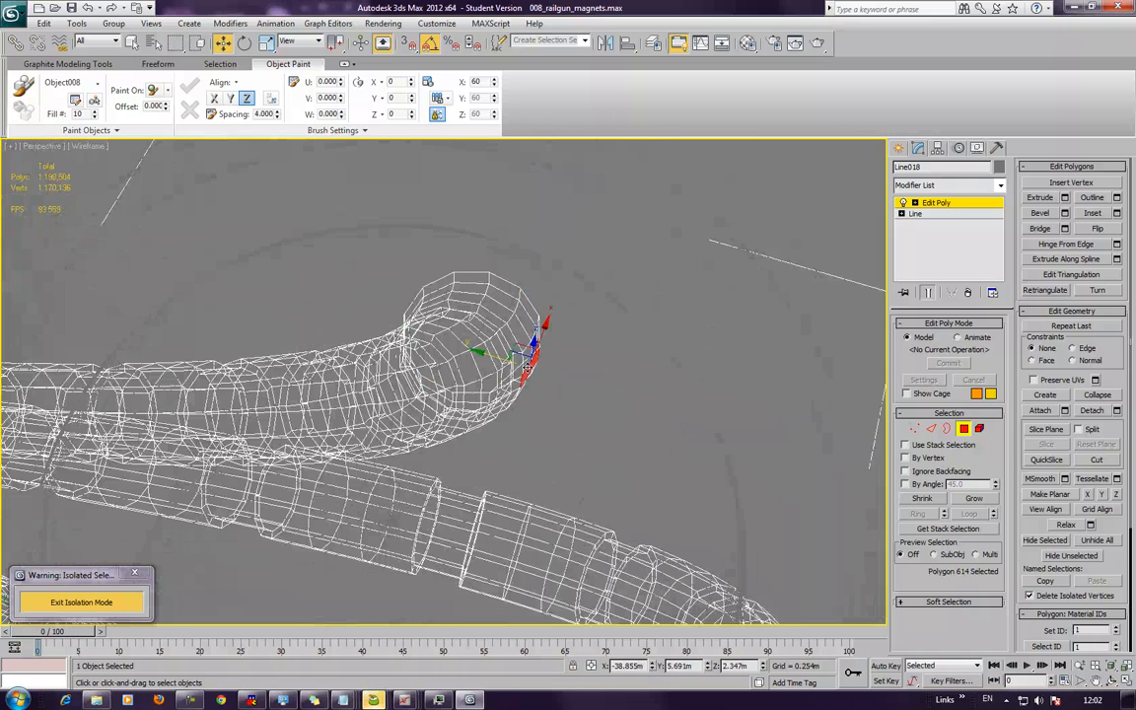
key(Delete)
Delete the end-cap polygons of all four cables where they meet the triangular block
alt+middle_drag(609, 426, 513, 312)
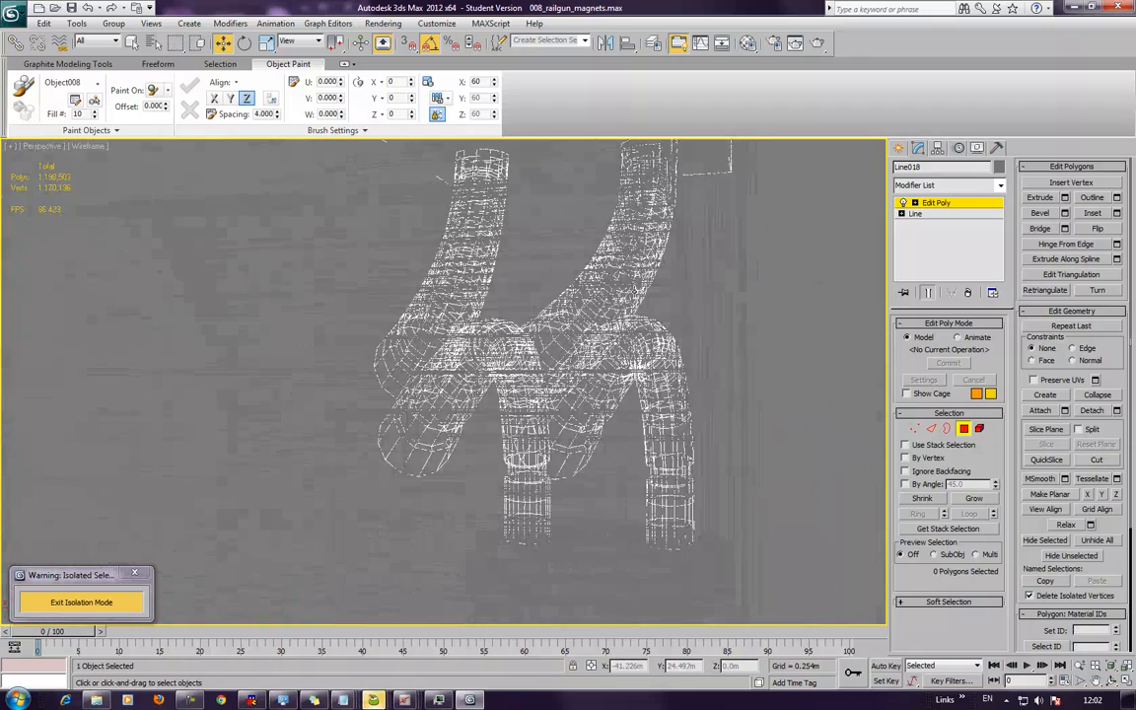
click(558, 356)
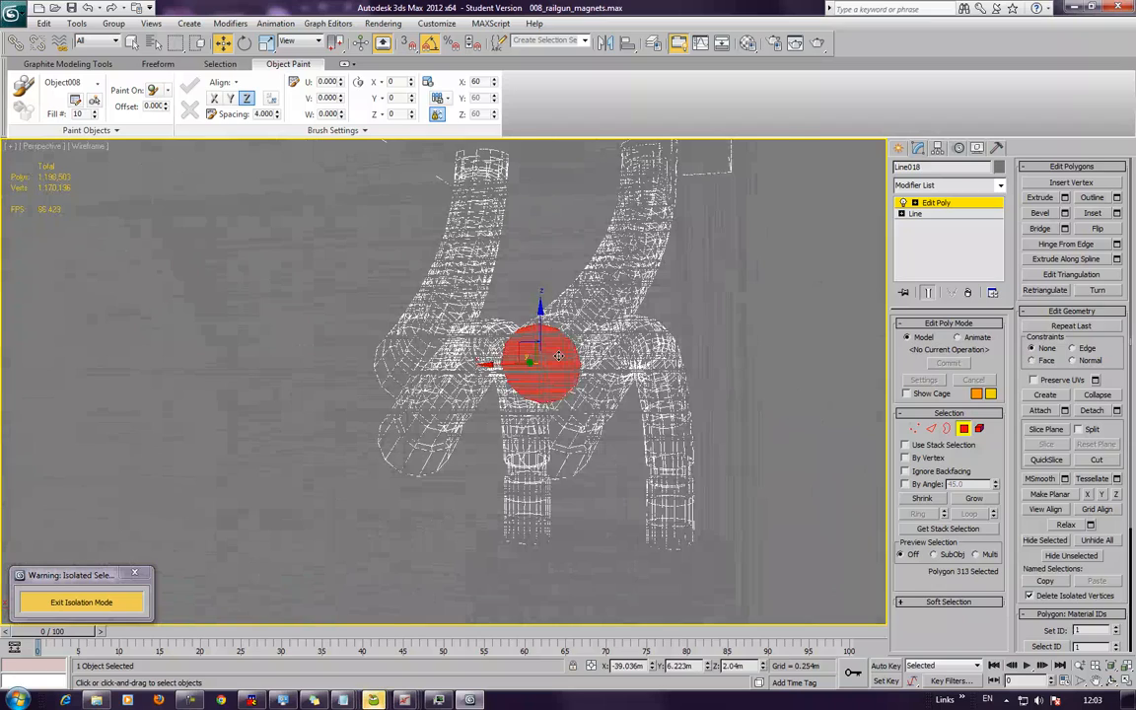
key(z)
middle_drag(558, 352, 784, 343)
scroll(594, 355, down, 2)
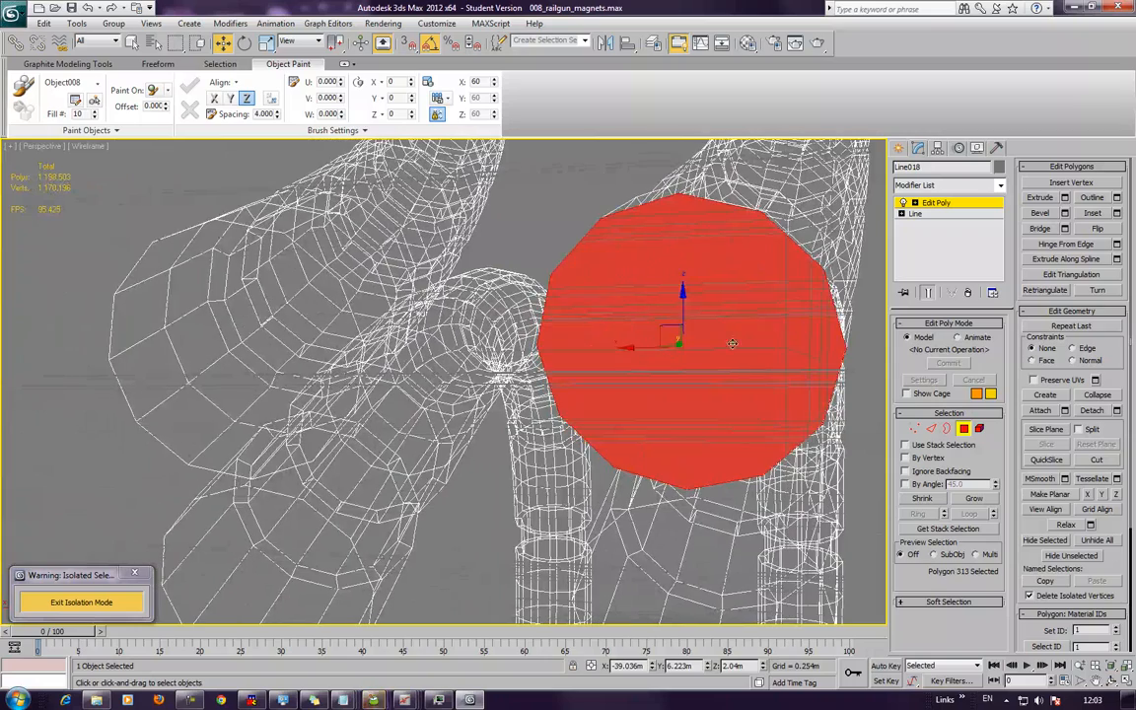
key(Delete)
click(253, 342)
key(Delete)
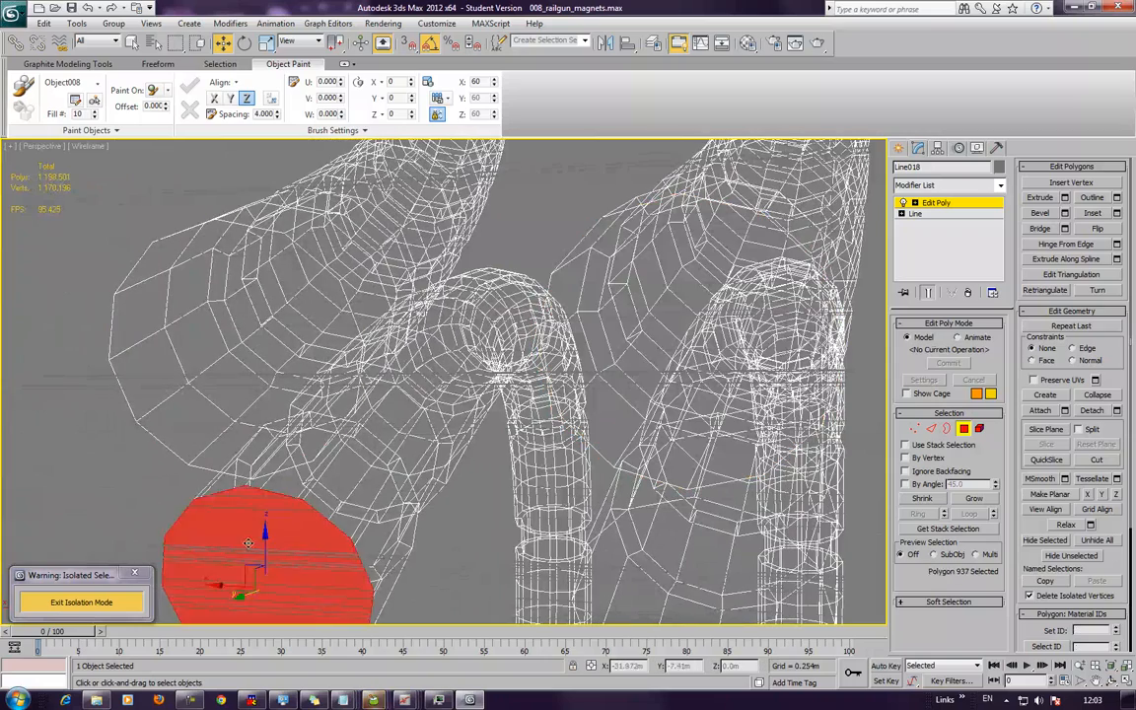
alt+middle_drag(249, 489, 645, 465)
click(645, 466)
key(Delete)
scroll(645, 459, down, 5)
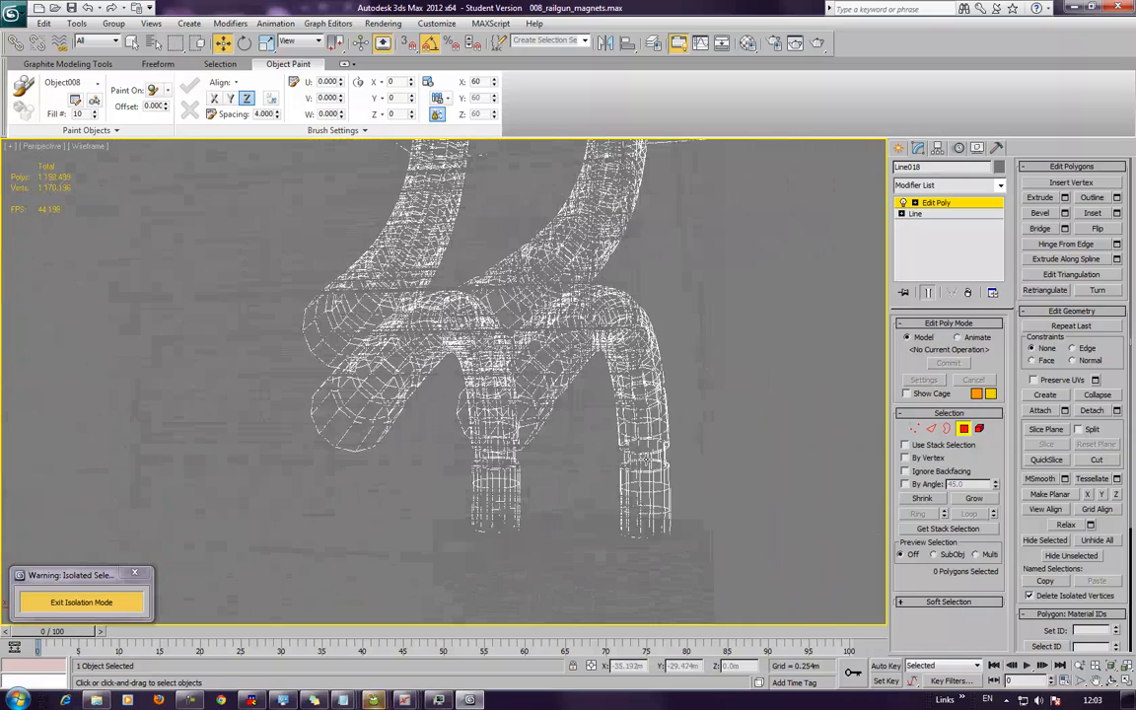
Restore the shaded display, leave polygon editing and apply a TurboSmooth modifier to the cables
alt+middle_drag(784, 383, 623, 372)
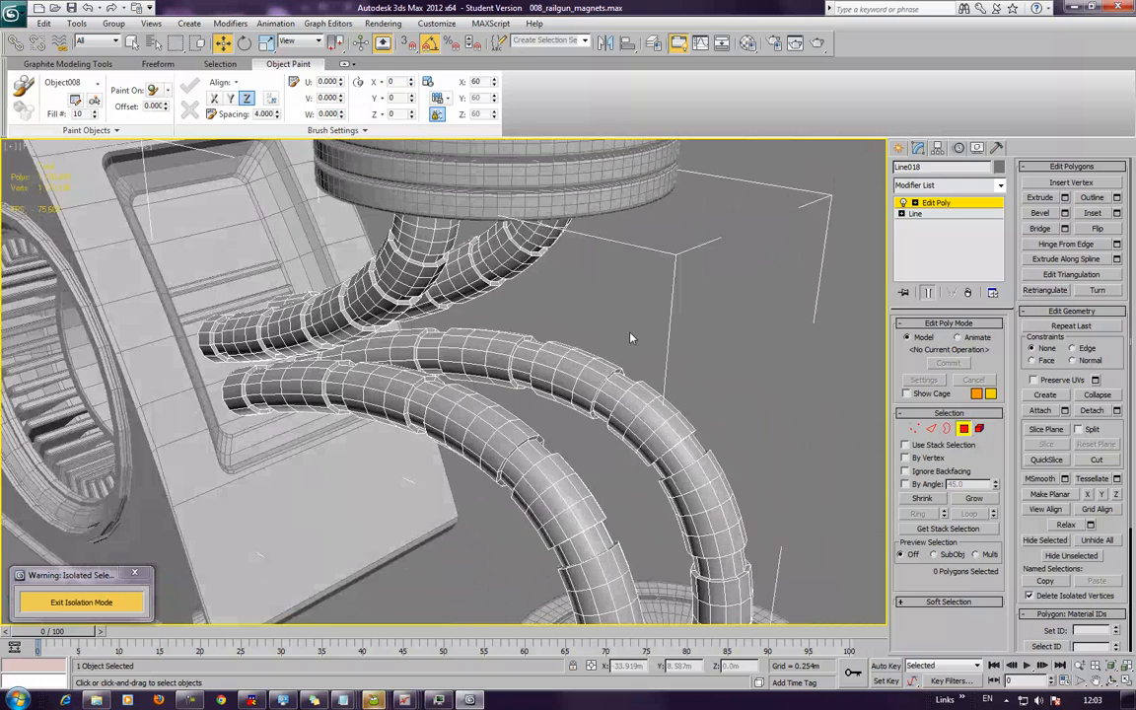
alt+middle_drag(707, 372, 689, 360)
click(958, 204)
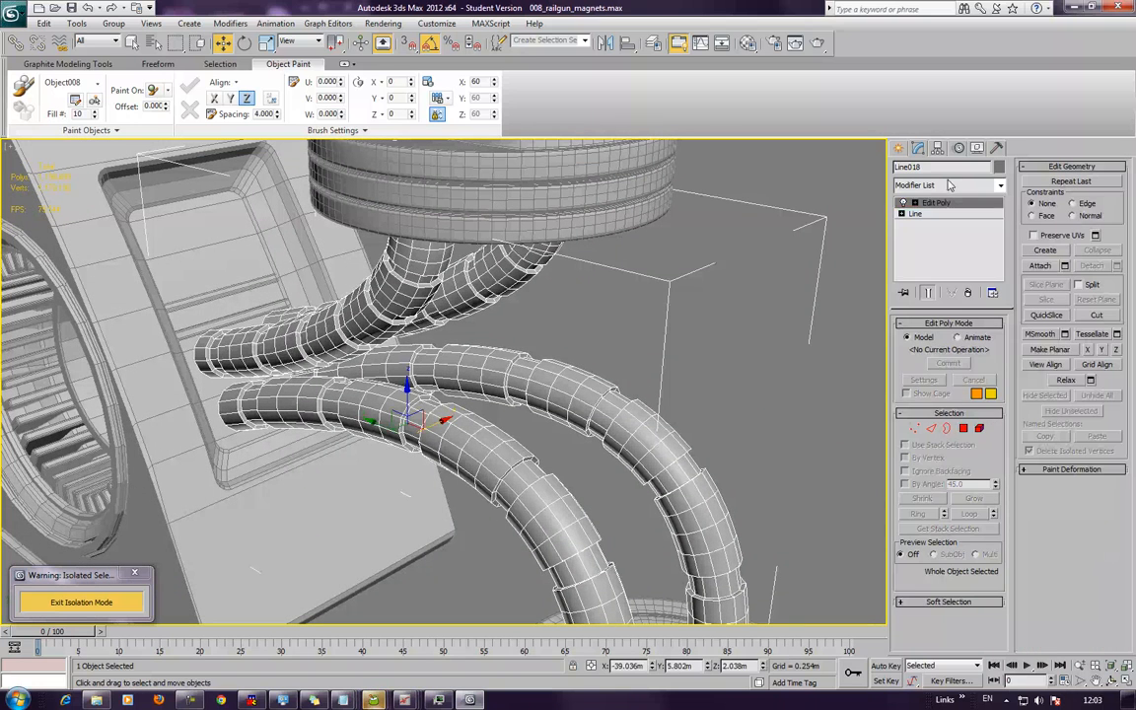
click(952, 186)
key(t)
key(t)
key(t)
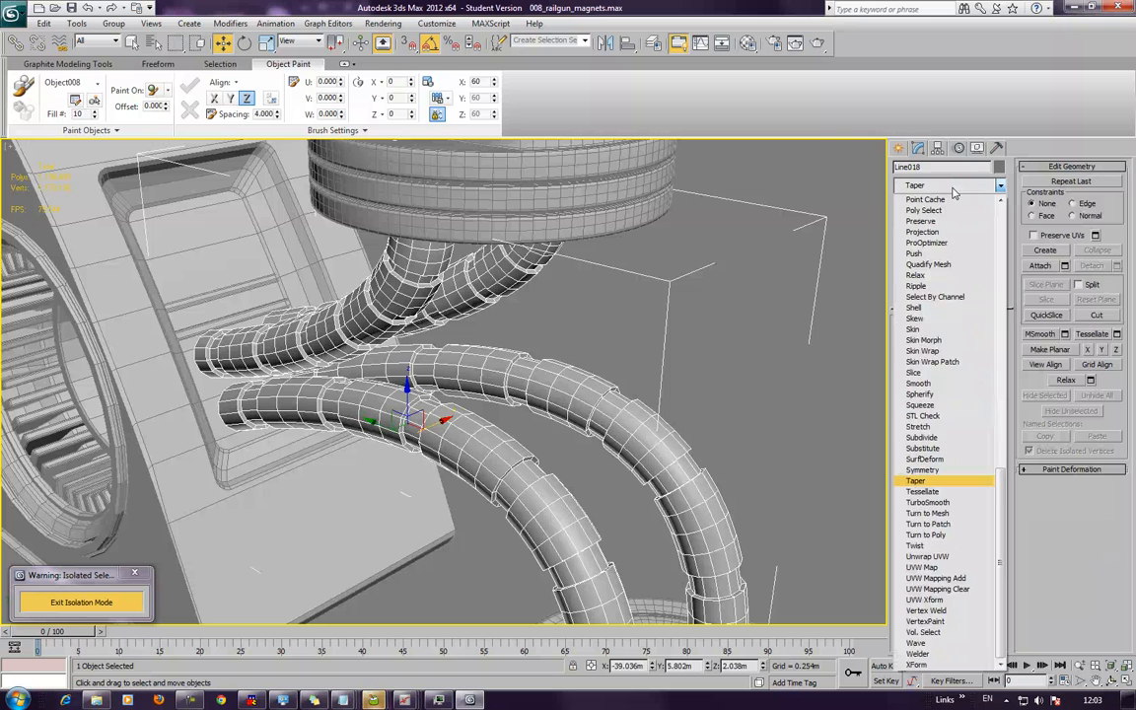
key(Return)
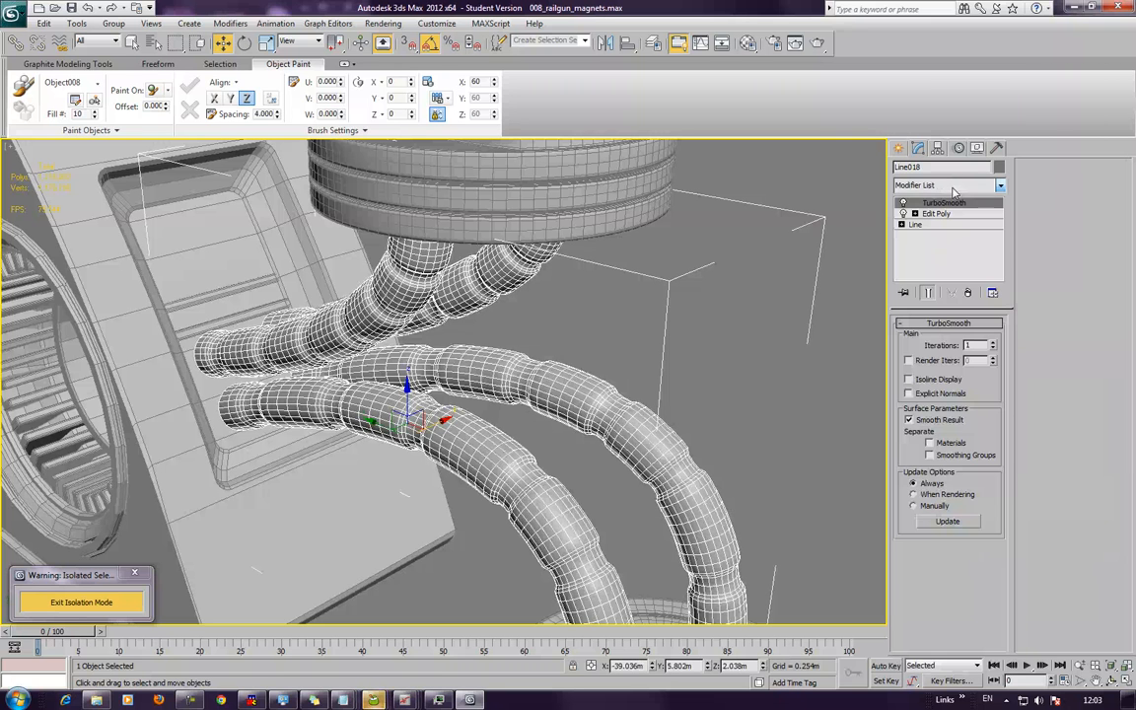
alt+middle_drag(734, 368, 696, 328)
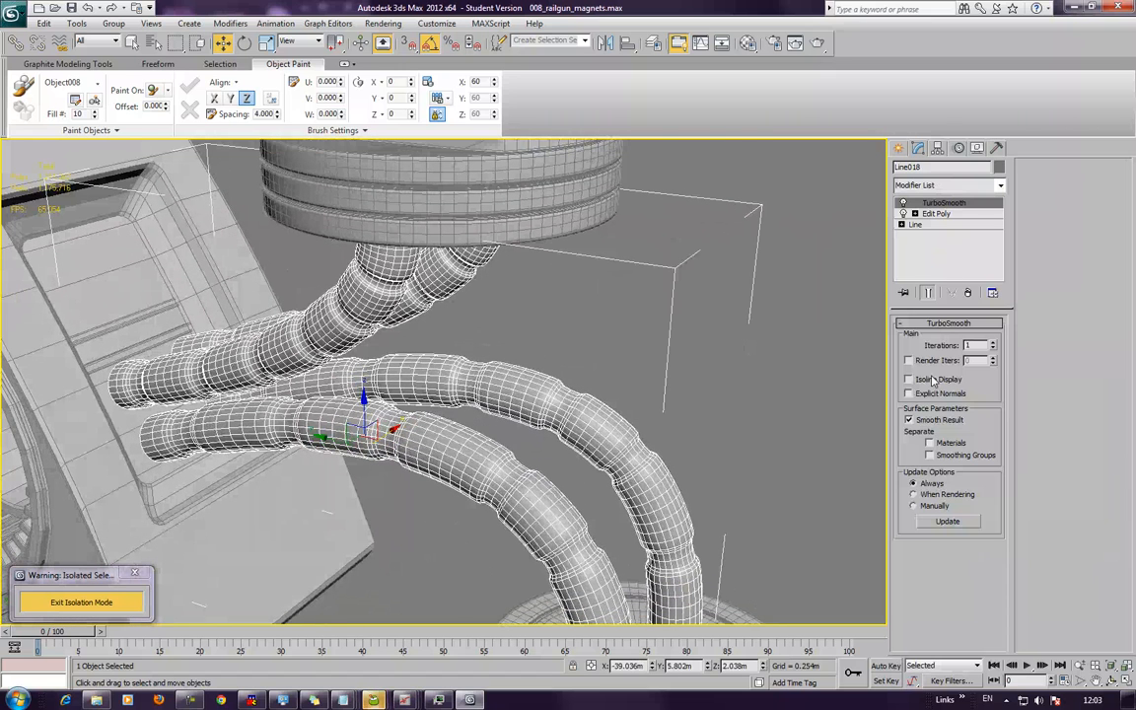
At the cables' Edit Poly level, insert SwiftLoop support edge loops along both edges of a recessed ring midway along the front lower cable
click(952, 215)
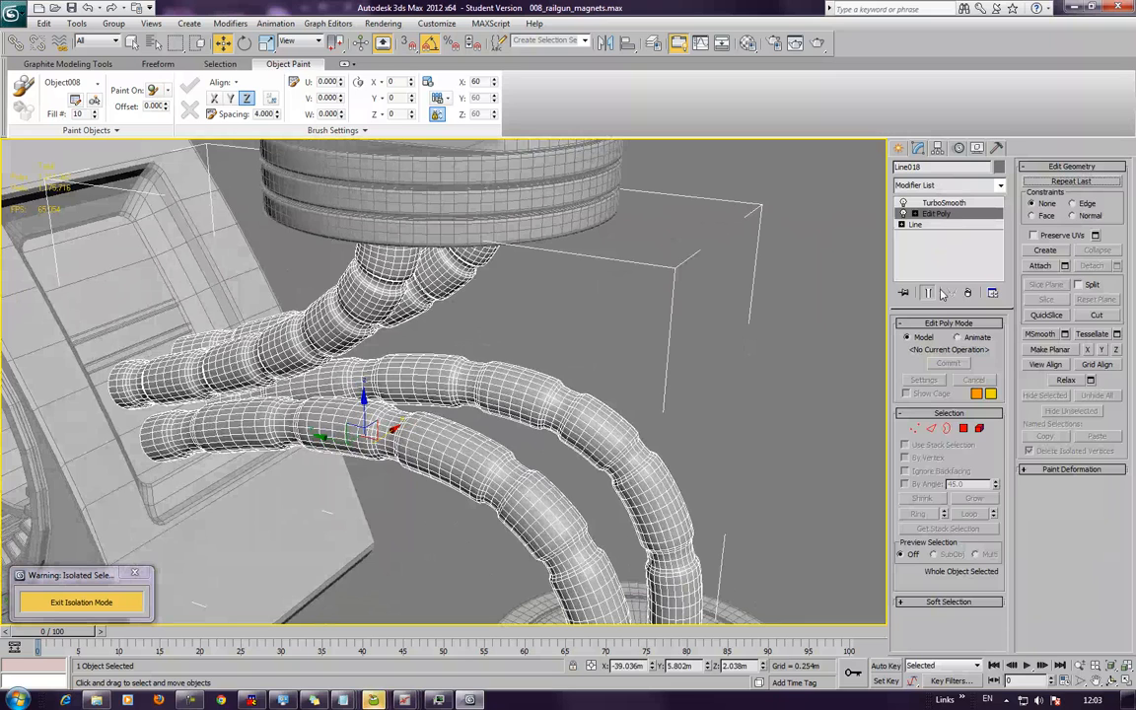
alt+middle_drag(735, 298, 679, 291)
scroll(717, 292, up, 4)
scroll(679, 291, up, 2)
middle_drag(662, 242, 631, 173)
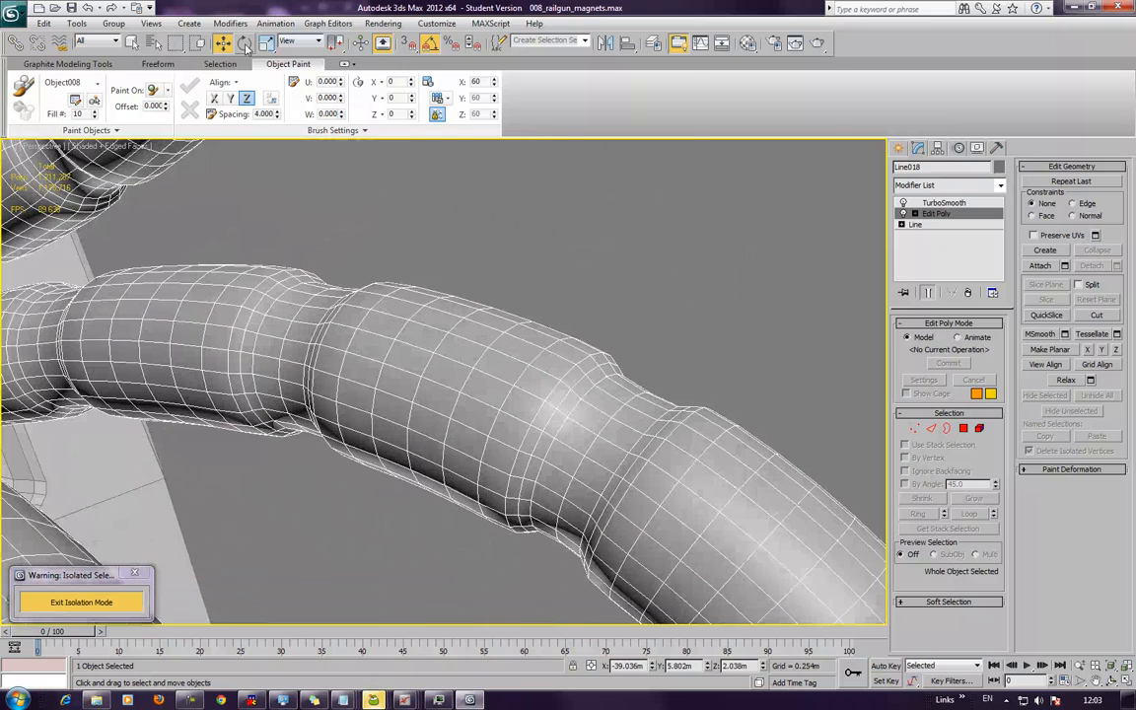
click(67, 63)
click(329, 82)
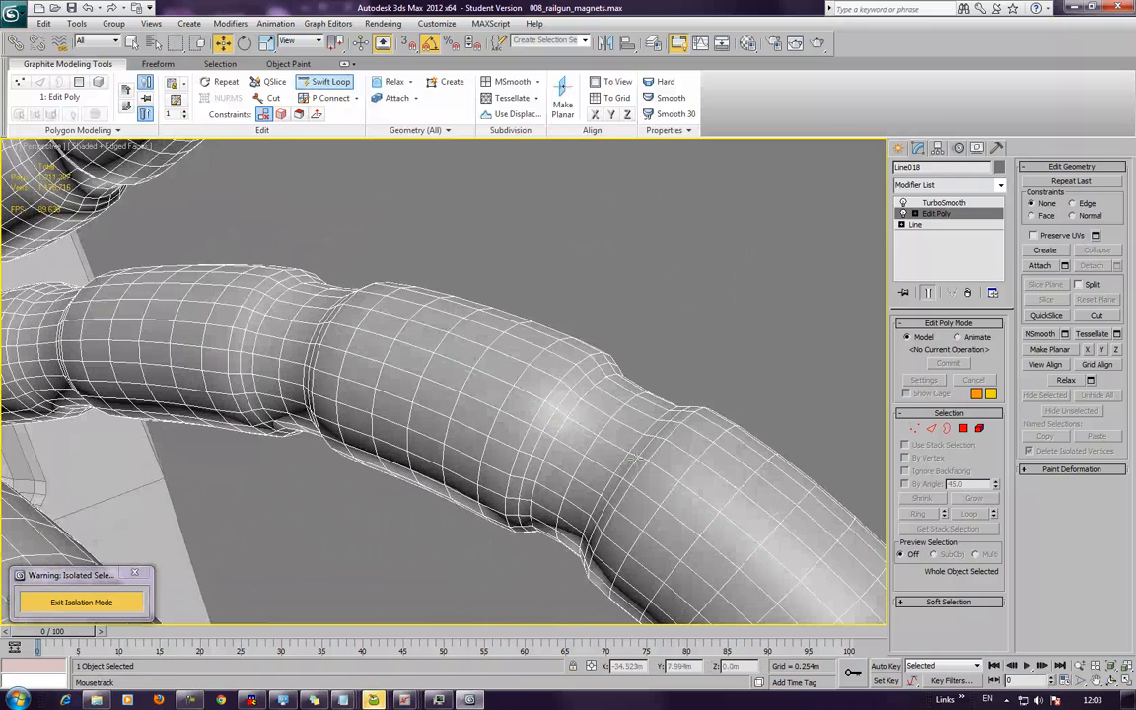
click(571, 421)
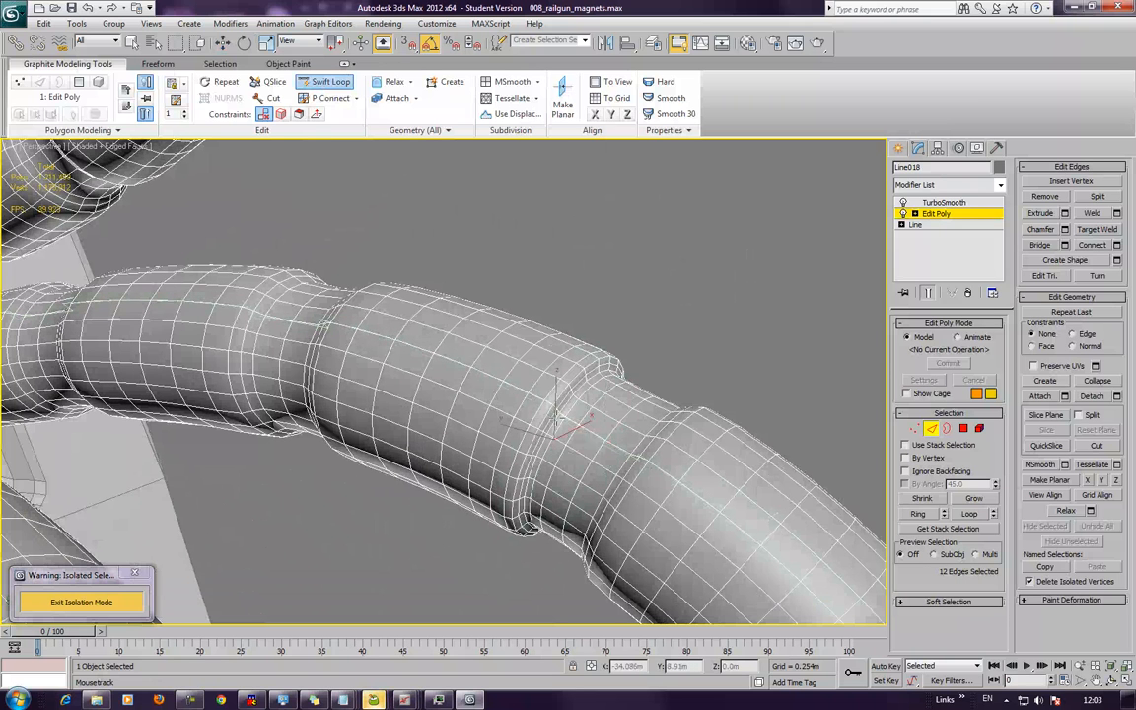
alt+middle_drag(533, 394, 722, 432)
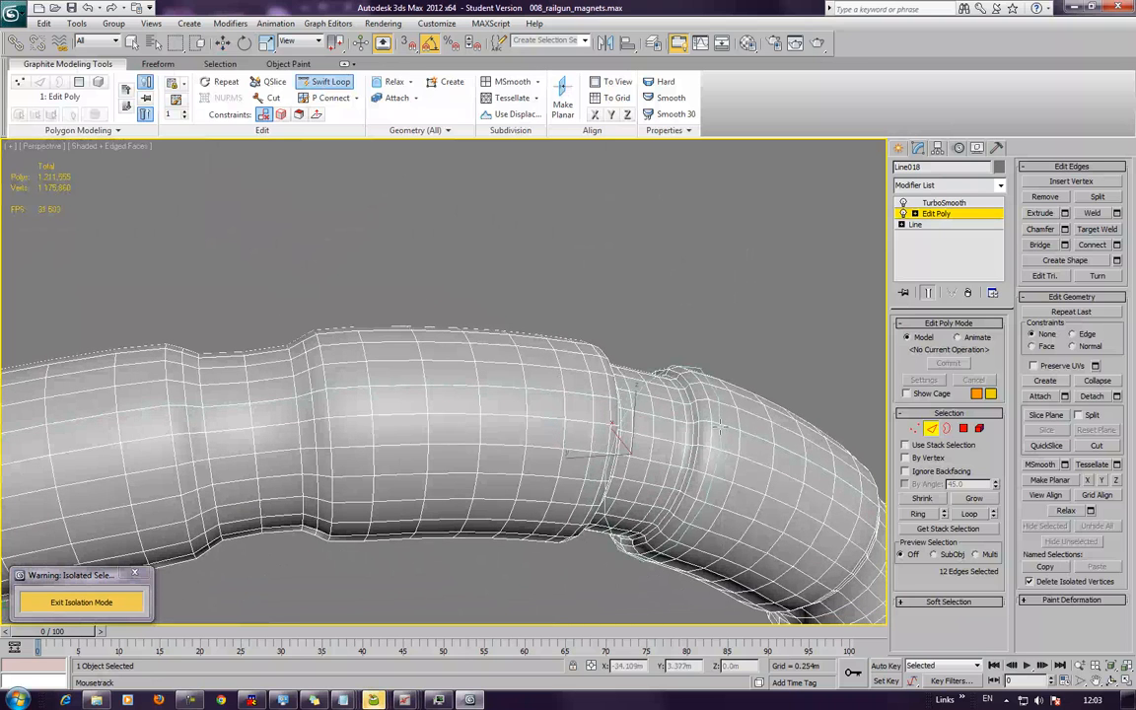
click(690, 426)
Insert support edge loops on both sides of the block-facing edge of the next recessed ring towards the lower cylinder
alt+middle_drag(721, 431, 586, 490)
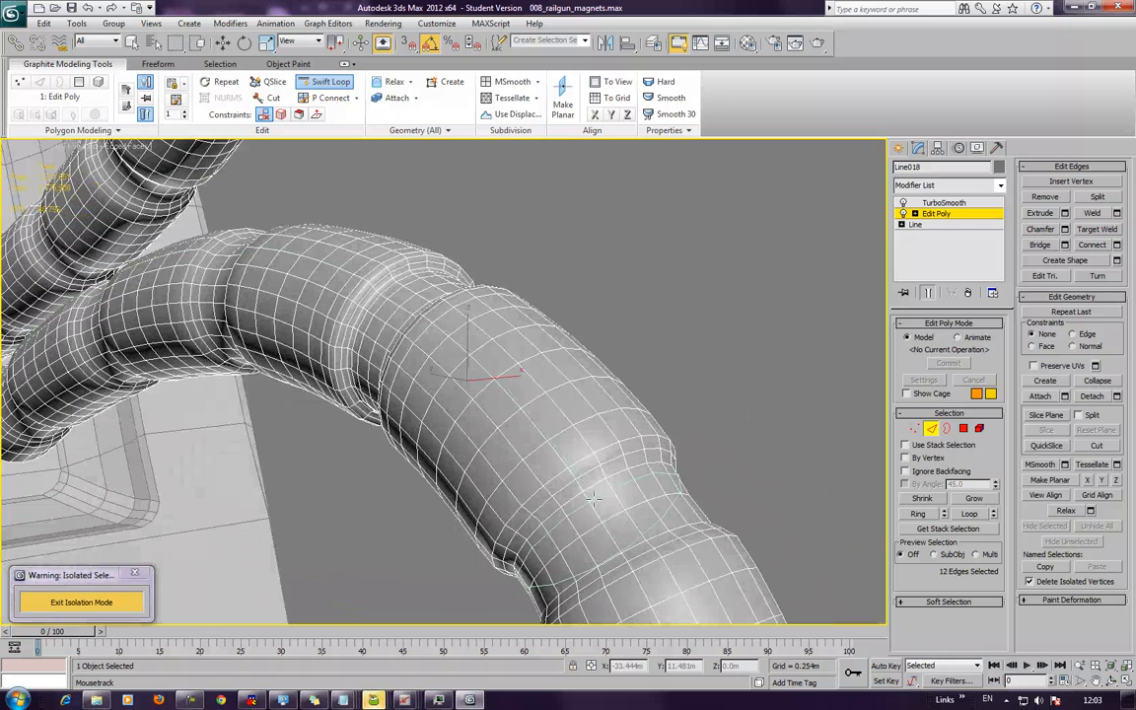
click(589, 496)
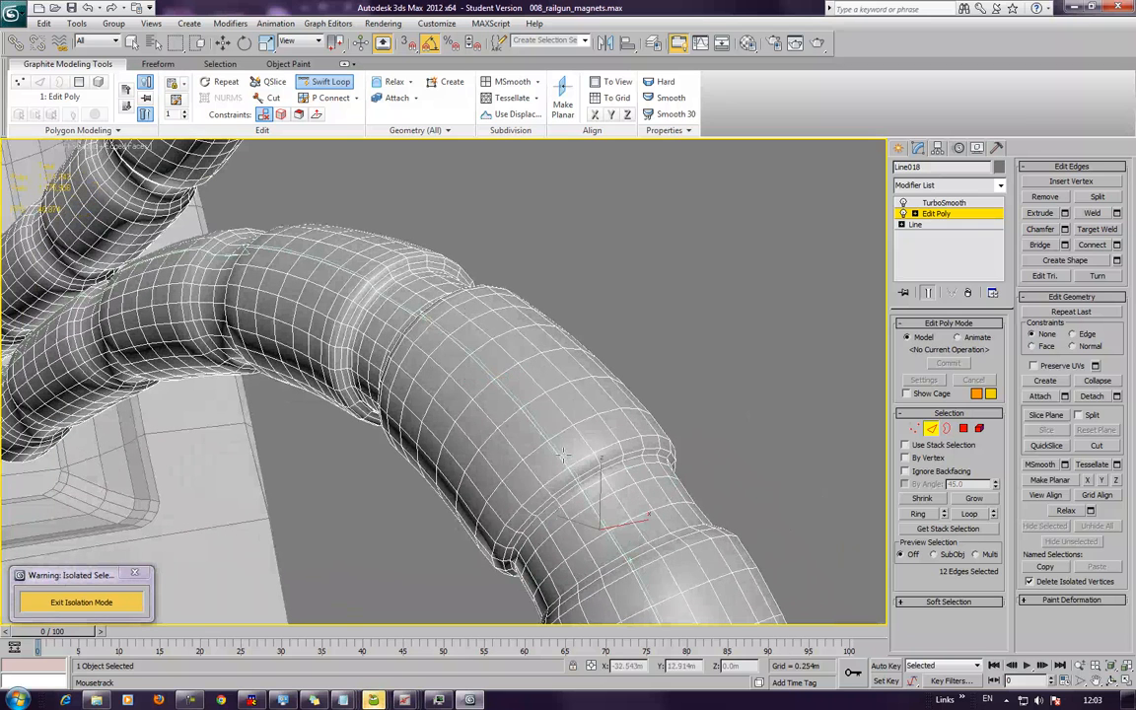
click(562, 460)
alt+middle_drag(562, 459, 515, 347)
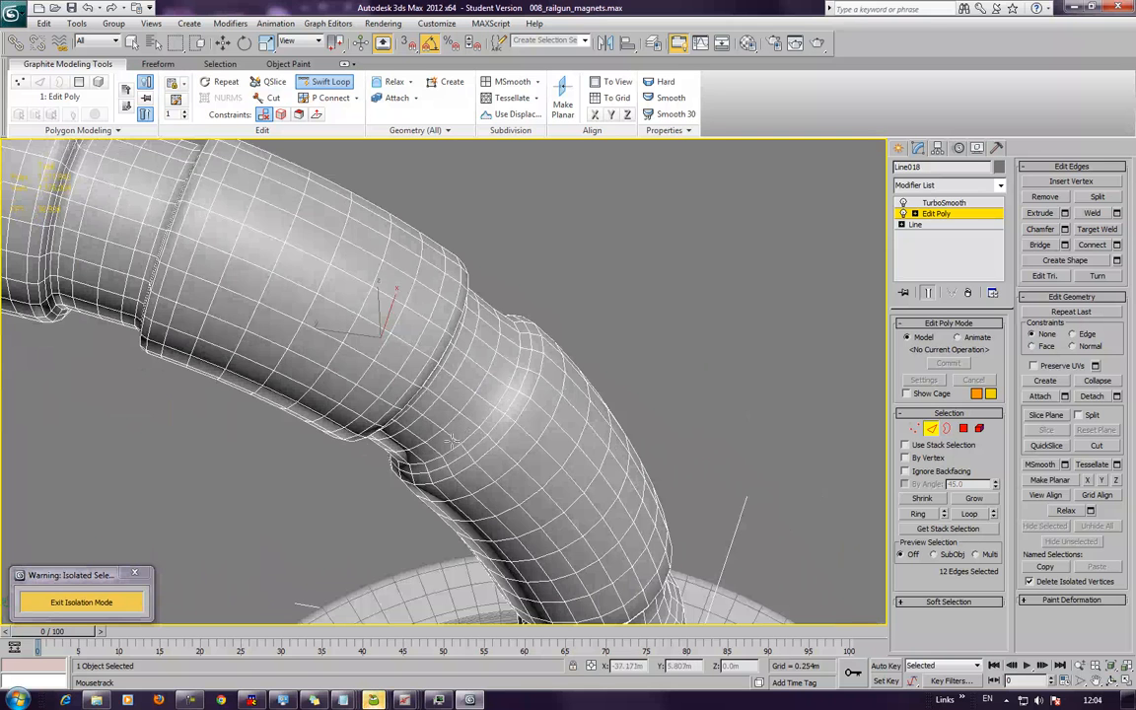
alt+middle_drag(535, 409, 467, 341)
Turn on Isoline Display for the TurboSmooth modifier and return to the Edit Poly level
click(940, 204)
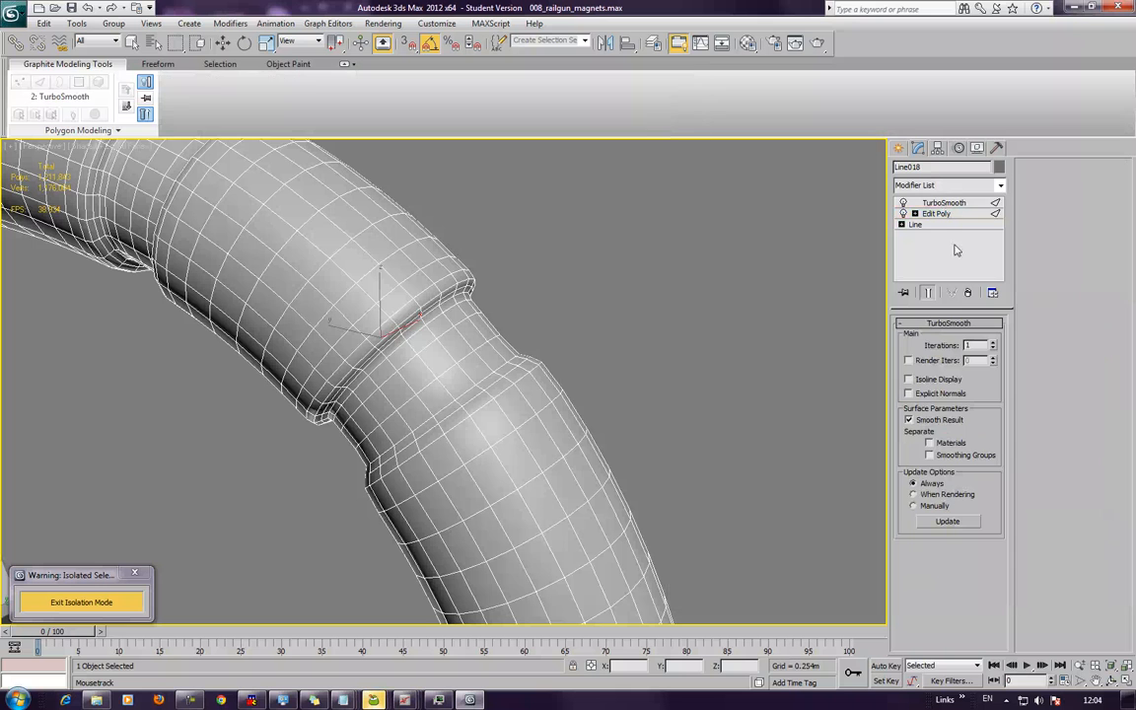
click(909, 380)
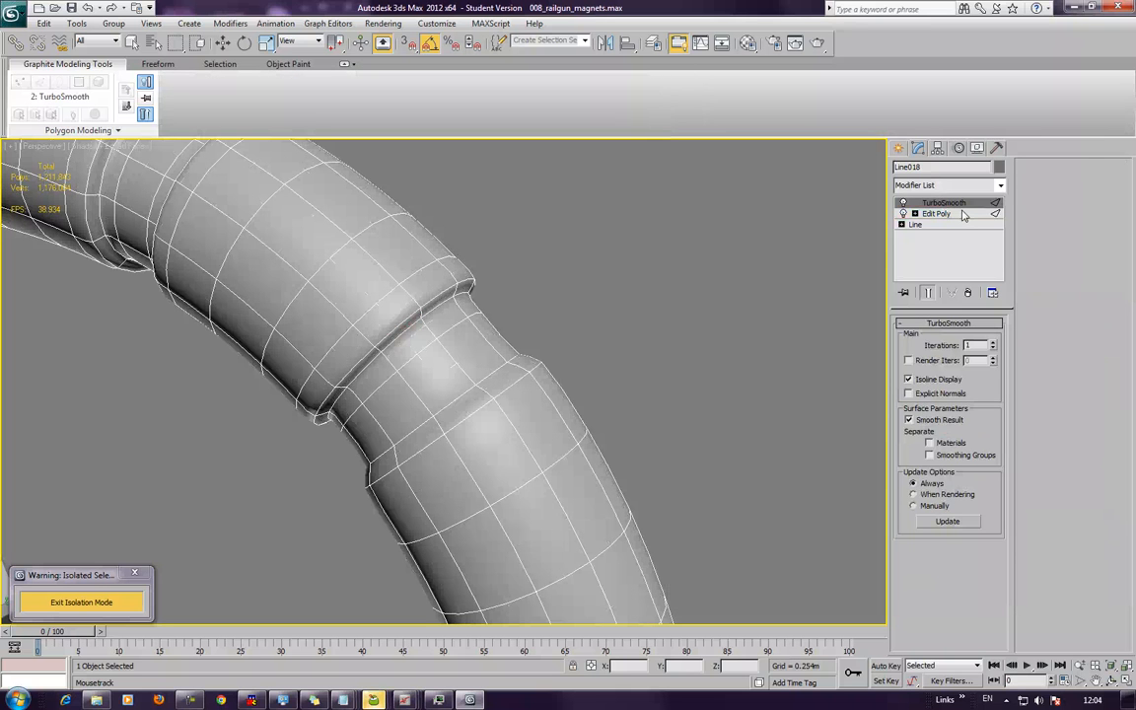
click(963, 215)
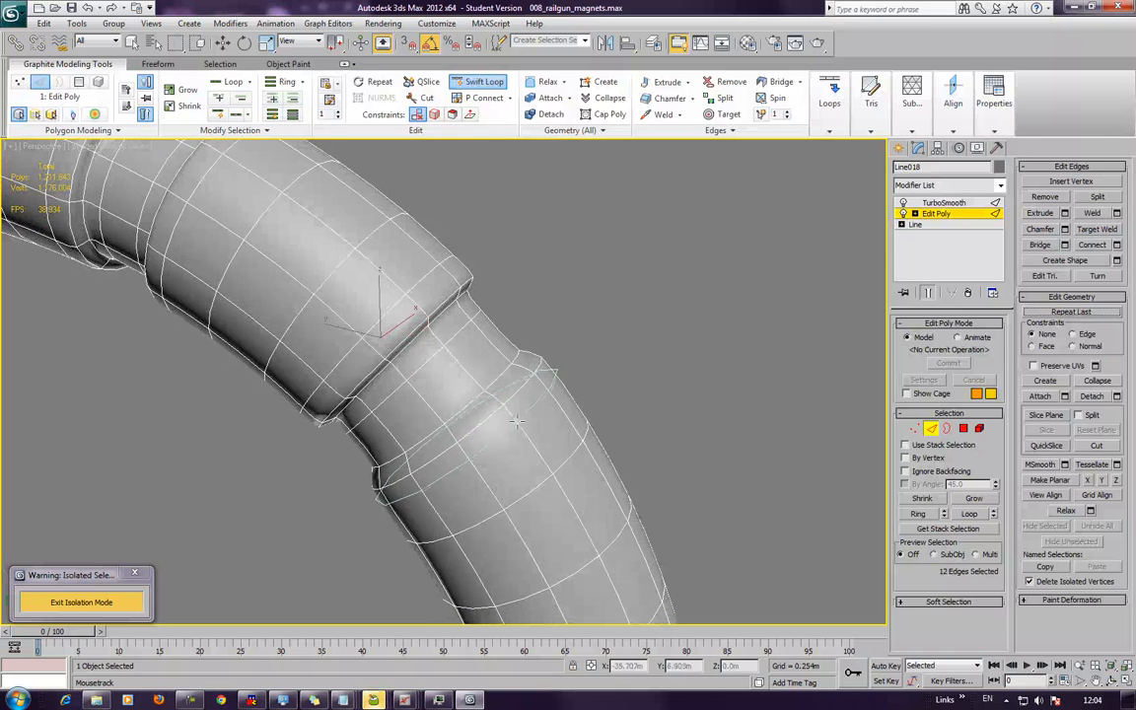
Add support edge loops to the ring's remaining edge and to both edges of the following ring nearer the lower cylinder
click(511, 413)
click(482, 382)
middle_drag(533, 430, 436, 245)
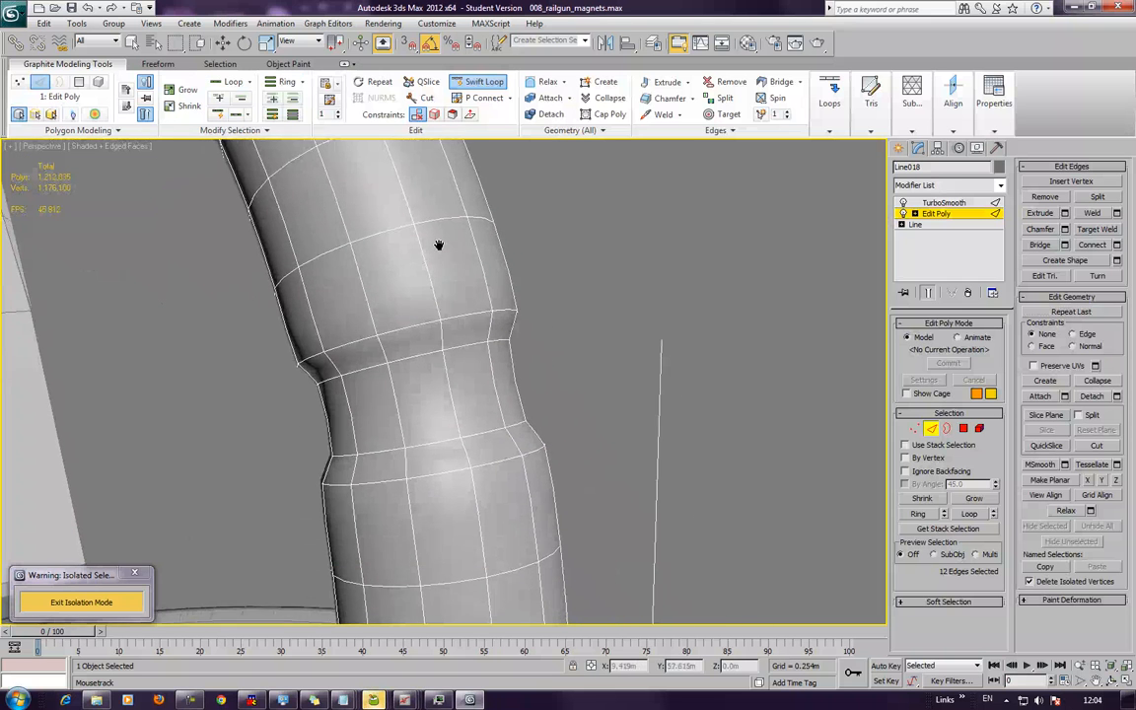
click(439, 318)
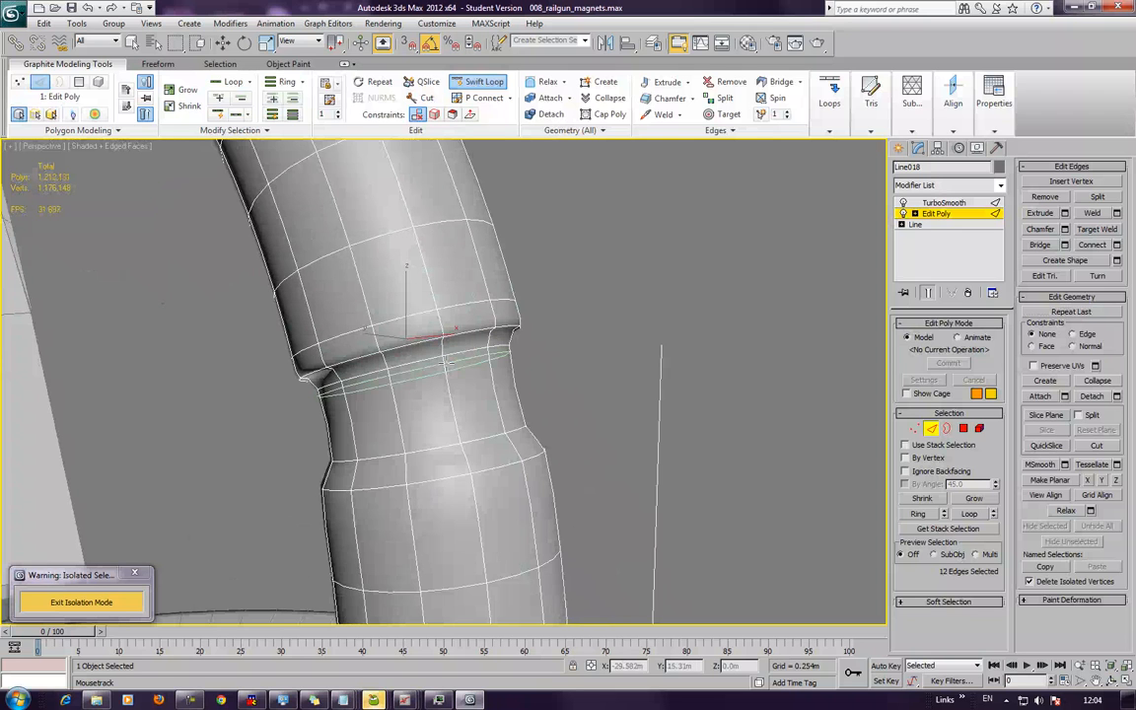
click(446, 362)
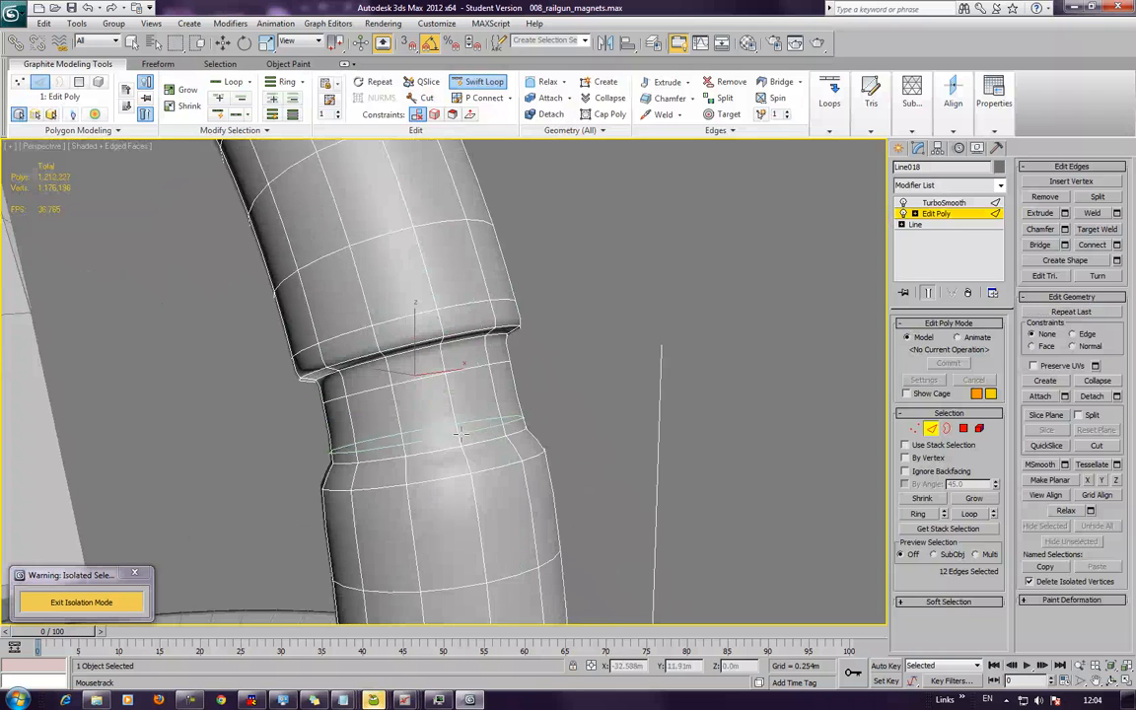
click(460, 433)
click(476, 482)
Insert support edge loops at the edges of the next unsupported ring towards the triangular block on the same lower cable
middle_drag(473, 529, 492, 444)
scroll(493, 444, down, 2)
middle_drag(433, 228, 481, 523)
scroll(443, 394, up, 2)
alt+middle_drag(444, 434, 400, 401)
alt+middle_drag(249, 384, 581, 343)
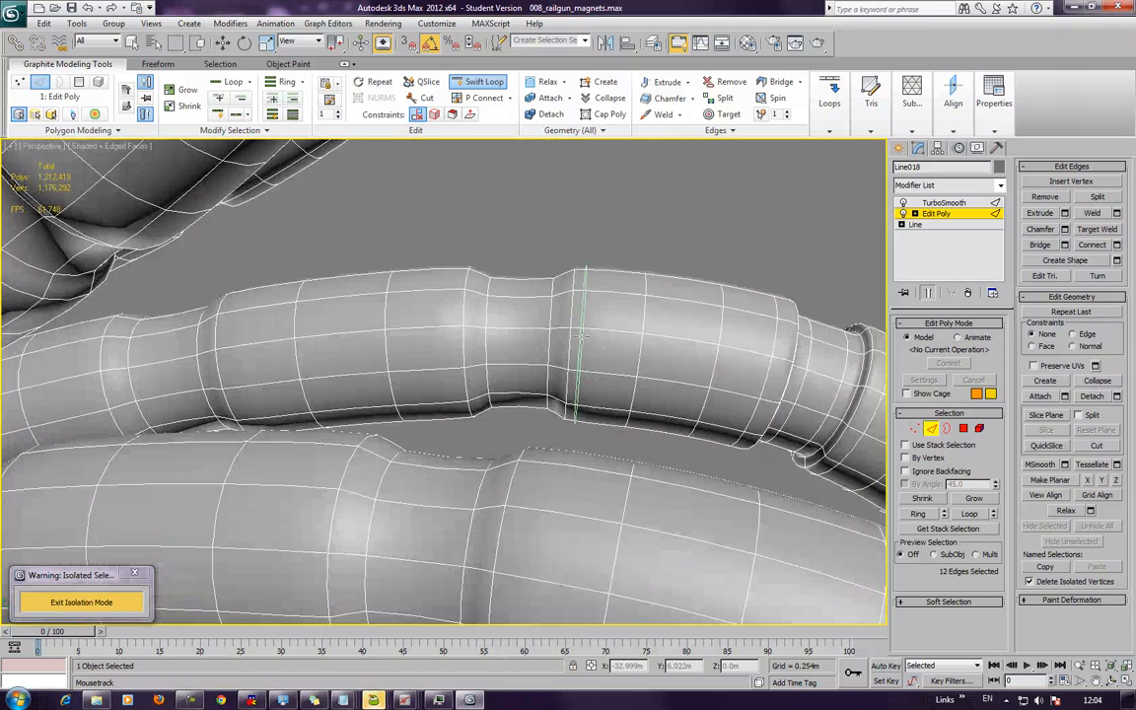
click(534, 344)
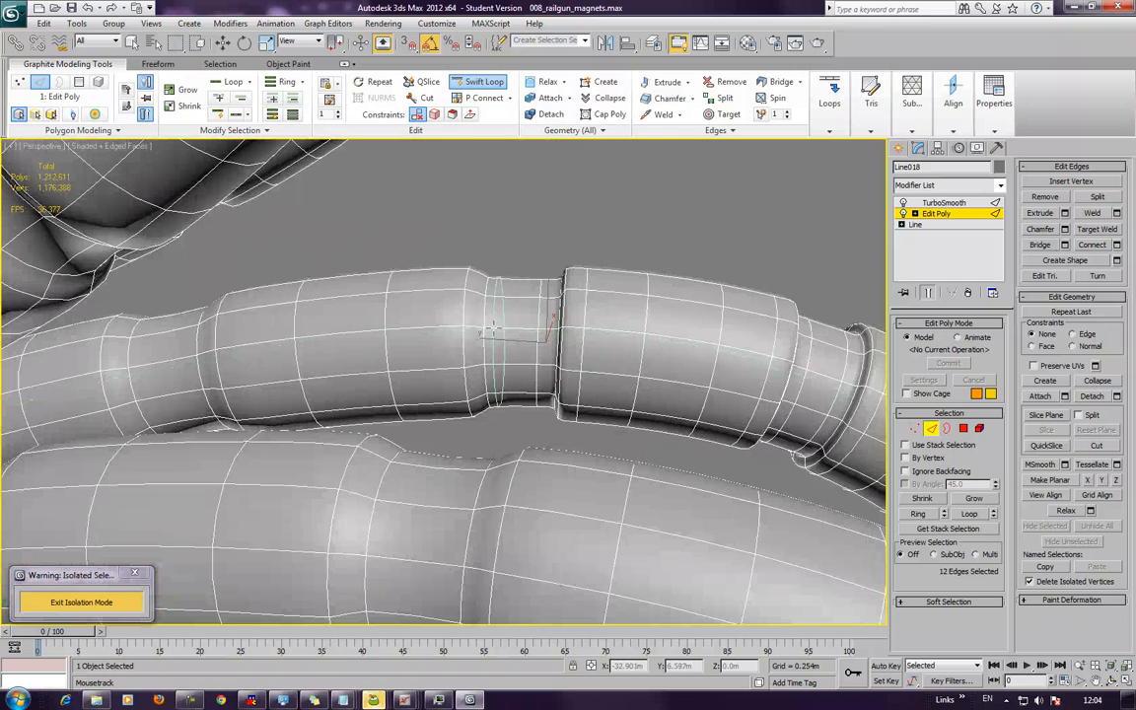
click(491, 329)
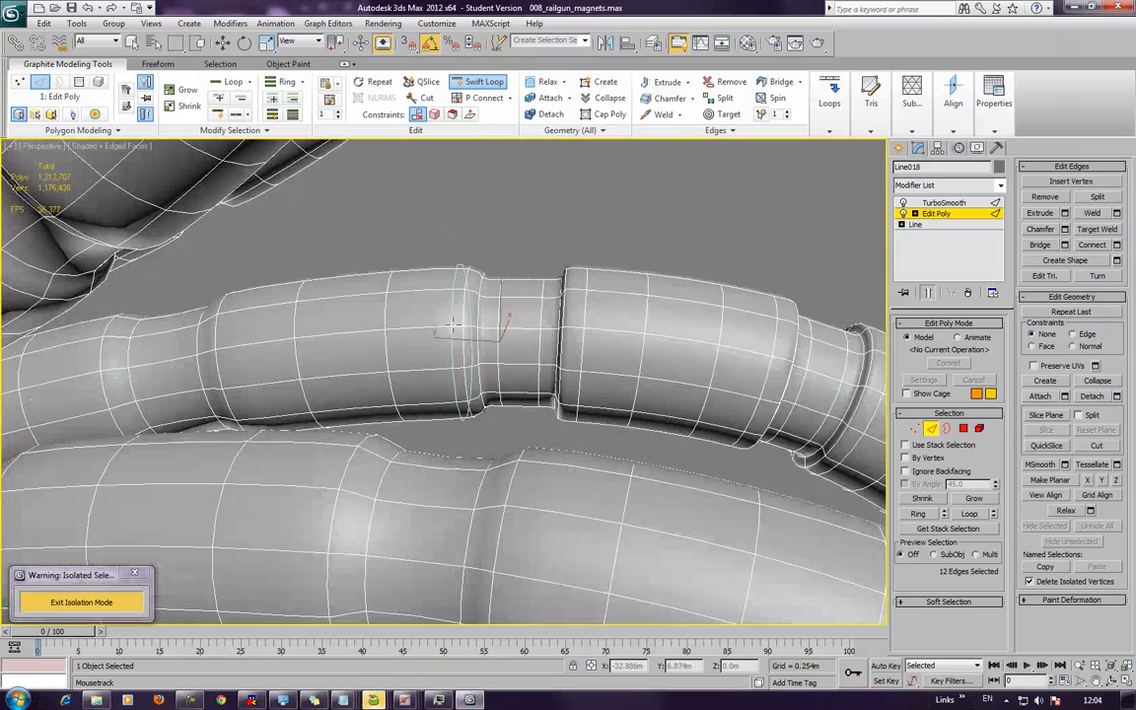
Sharpen both edges of the following ring towards the triangular block with additional SwiftLoop edge loops
middle_drag(361, 321, 308, 295)
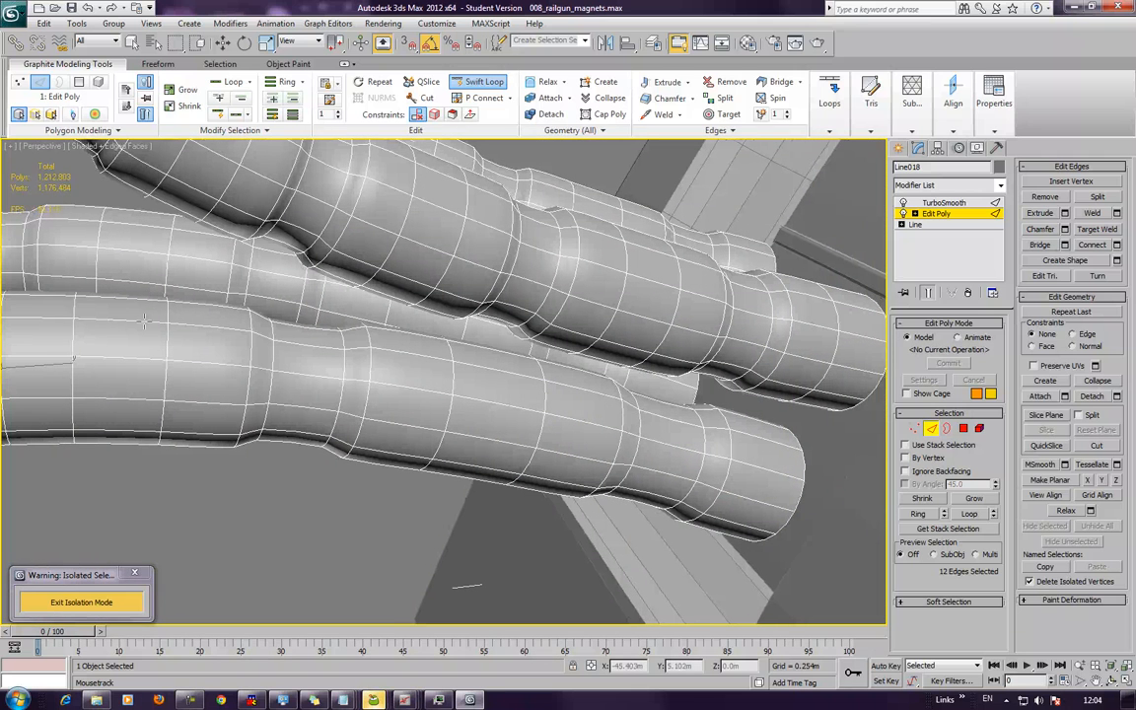
click(363, 381)
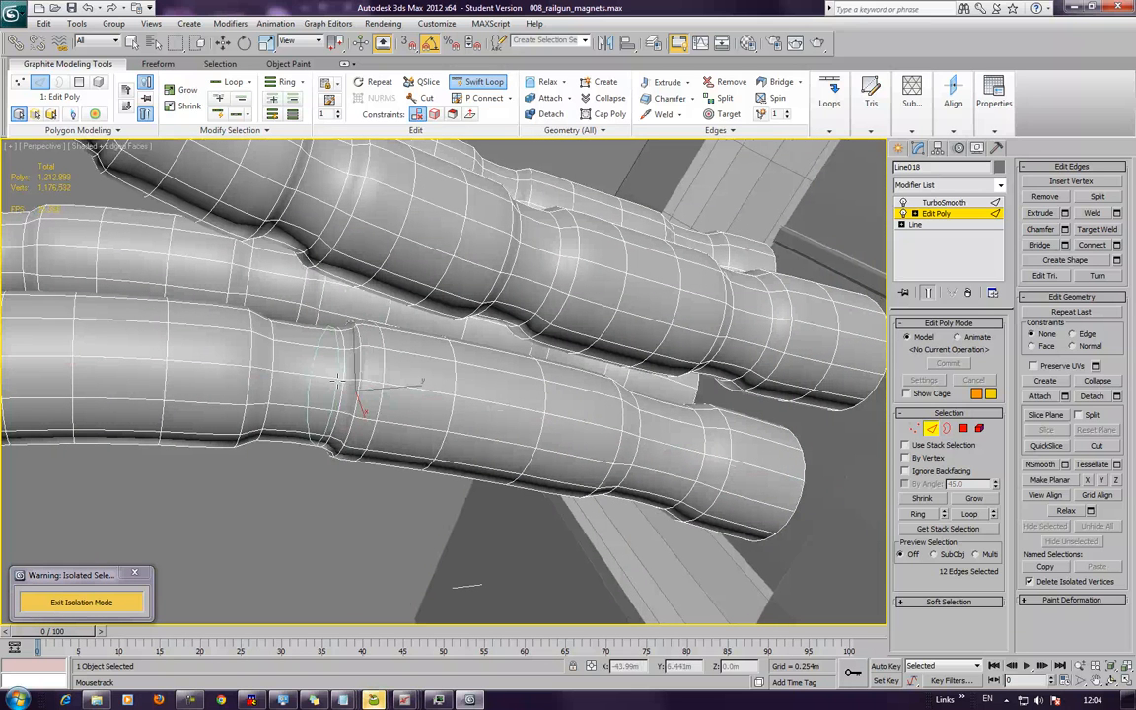
alt+middle_drag(338, 380, 333, 364)
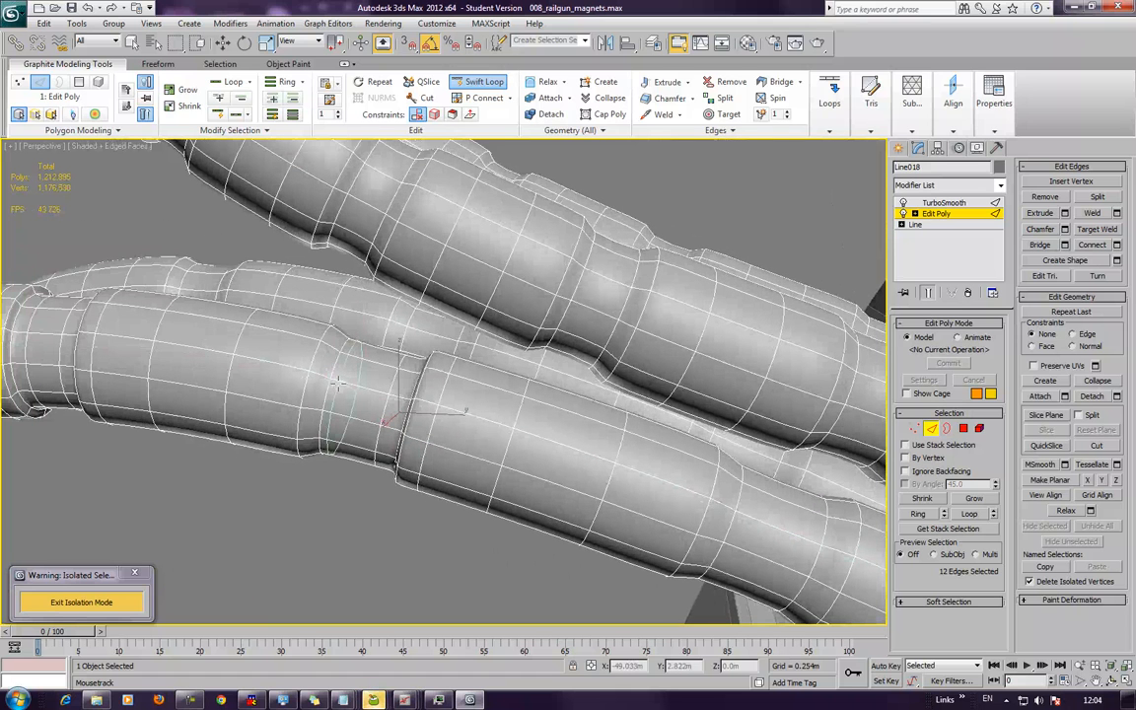
click(336, 381)
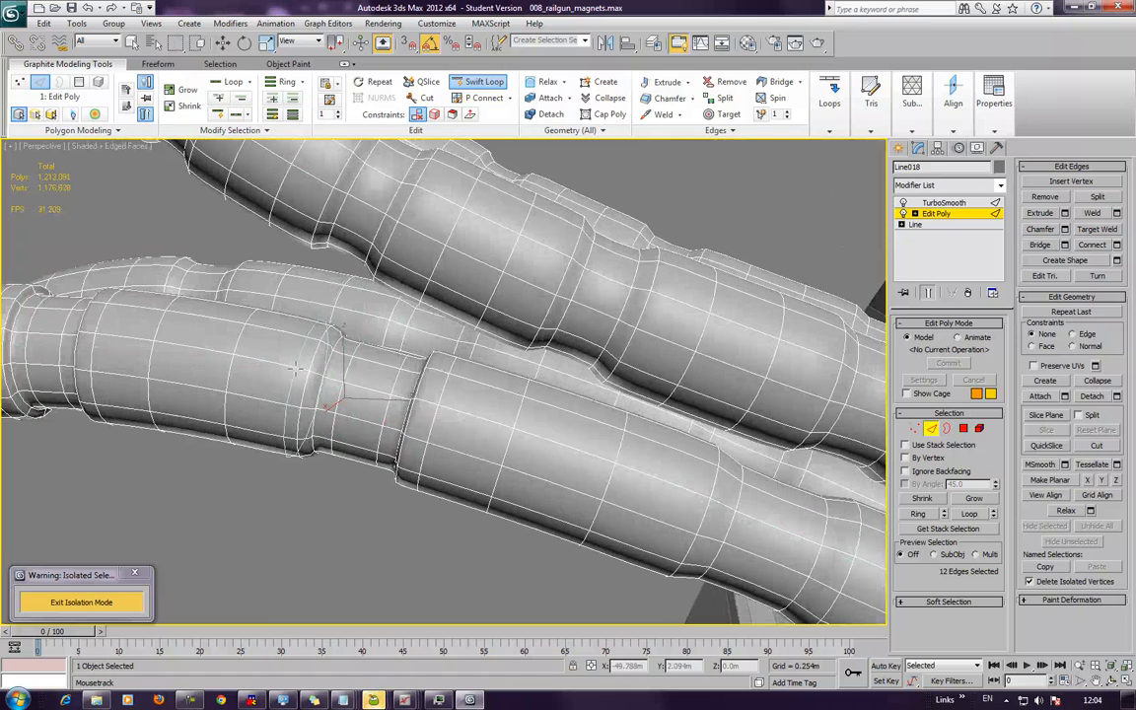
click(299, 368)
Add support edge loops around the last ring at the cable's triangular-block end and leave edge editing
middle_drag(578, 428, 369, 392)
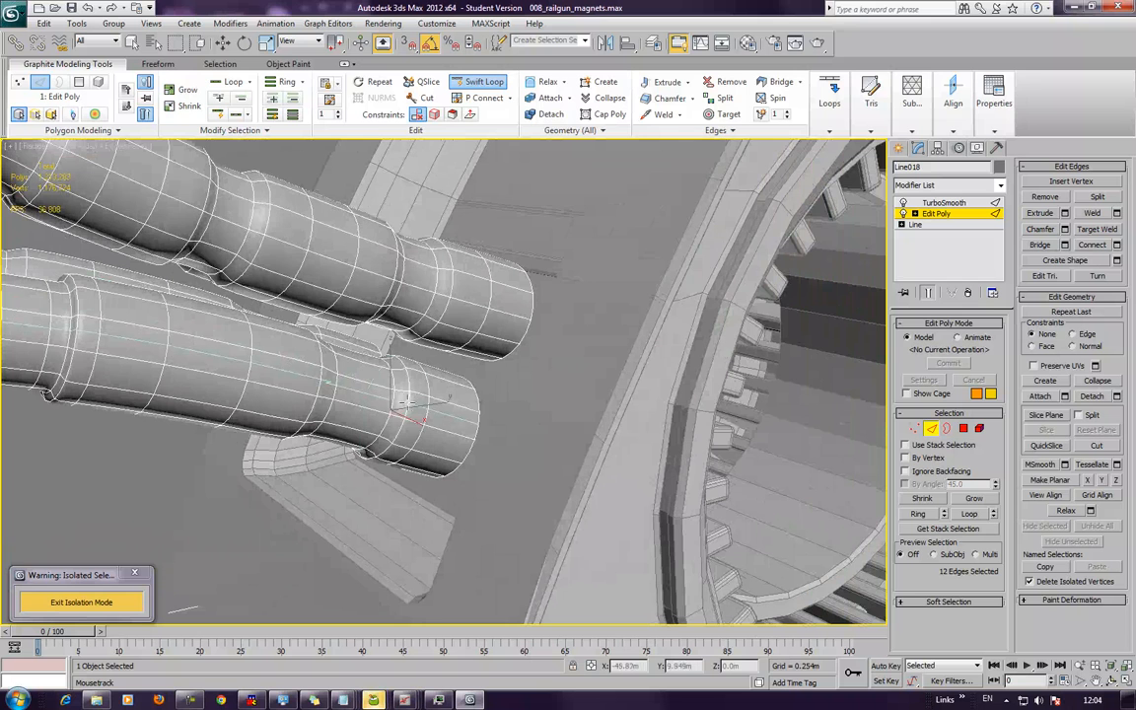
click(393, 398)
alt+middle_drag(392, 399, 283, 366)
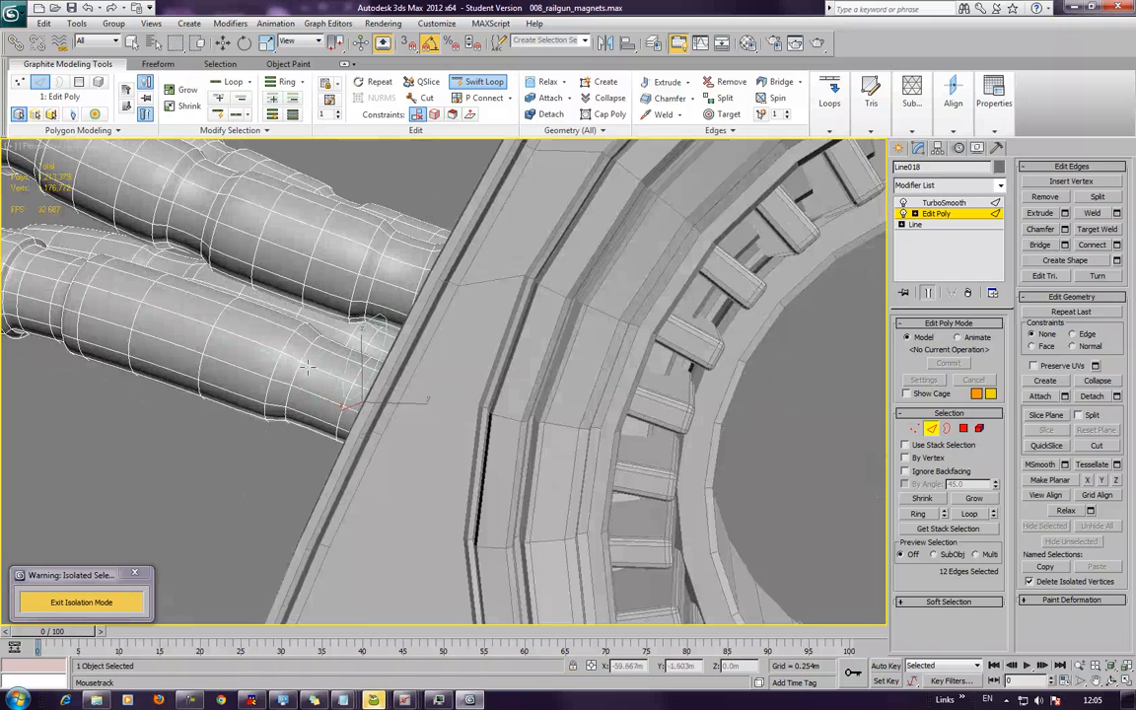
alt+middle_drag(297, 370, 294, 394)
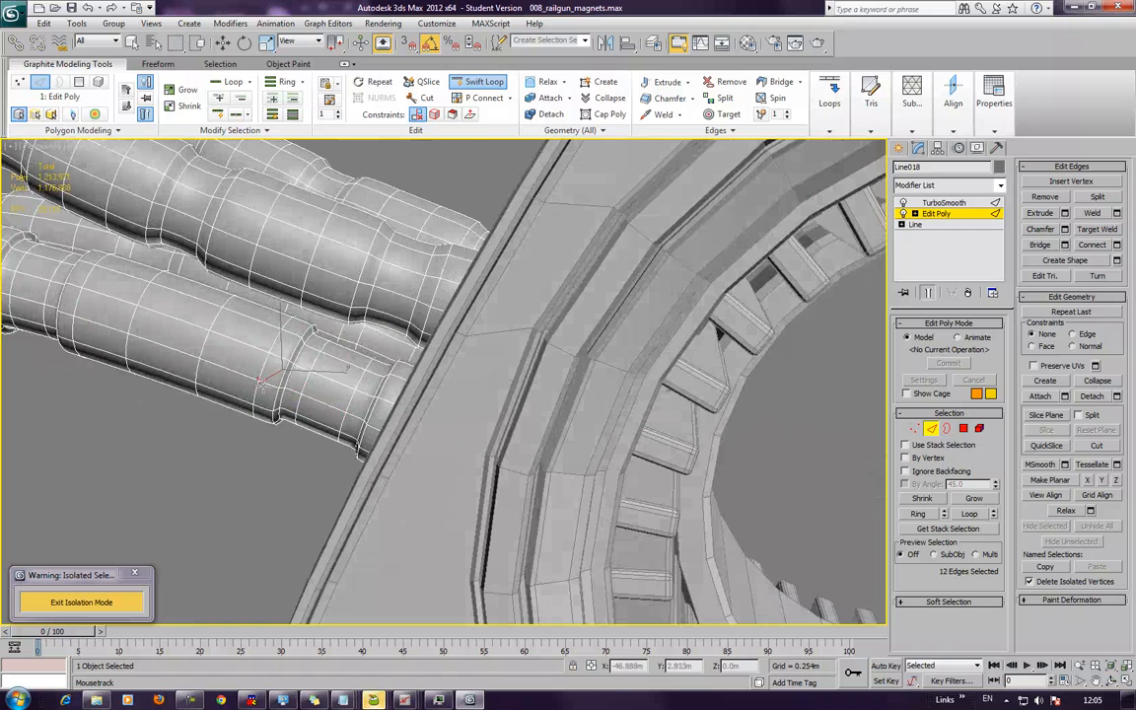
scroll(235, 454, down, 3)
alt+middle_drag(219, 419, 603, 333)
scroll(506, 331, down, 2)
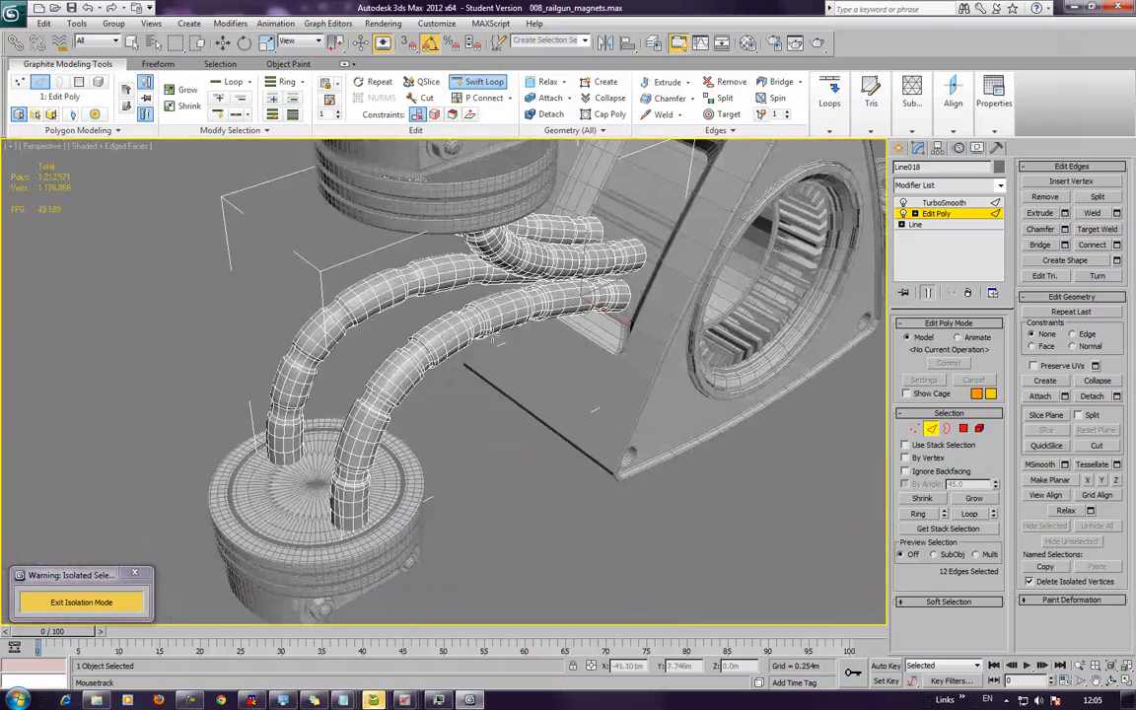
click(931, 428)
alt+middle_drag(516, 404, 524, 390)
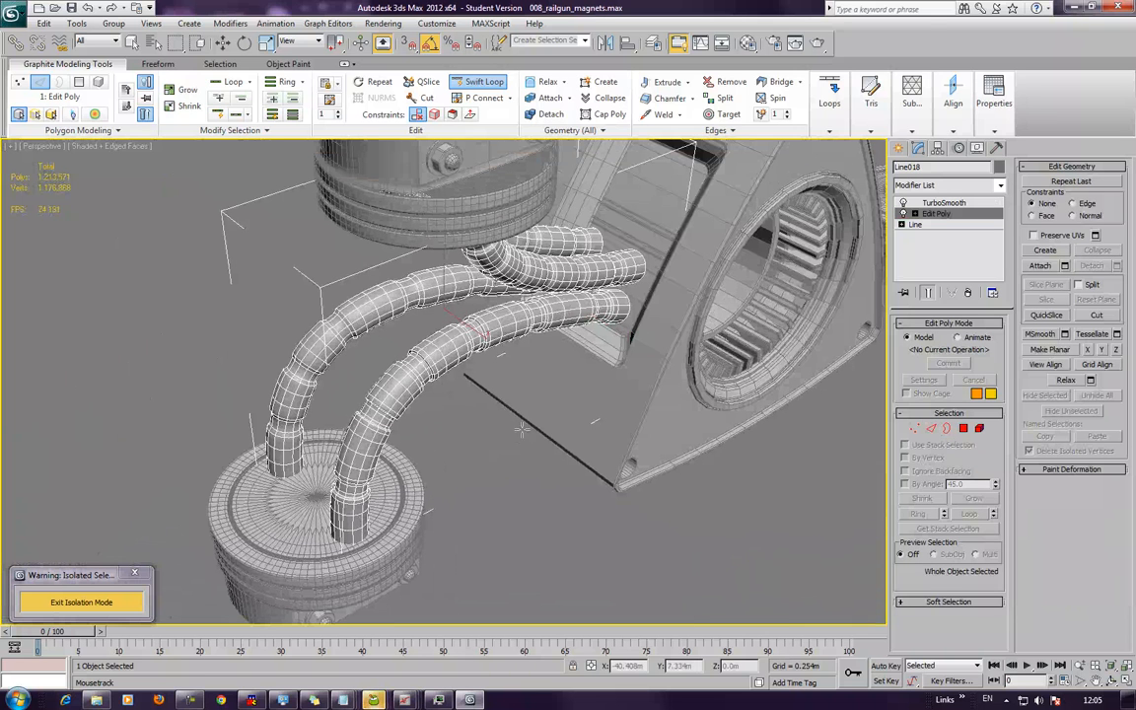
In the base Line, delete the splines of the other lower cable and both upper cables, keeping only the front lower one
click(942, 226)
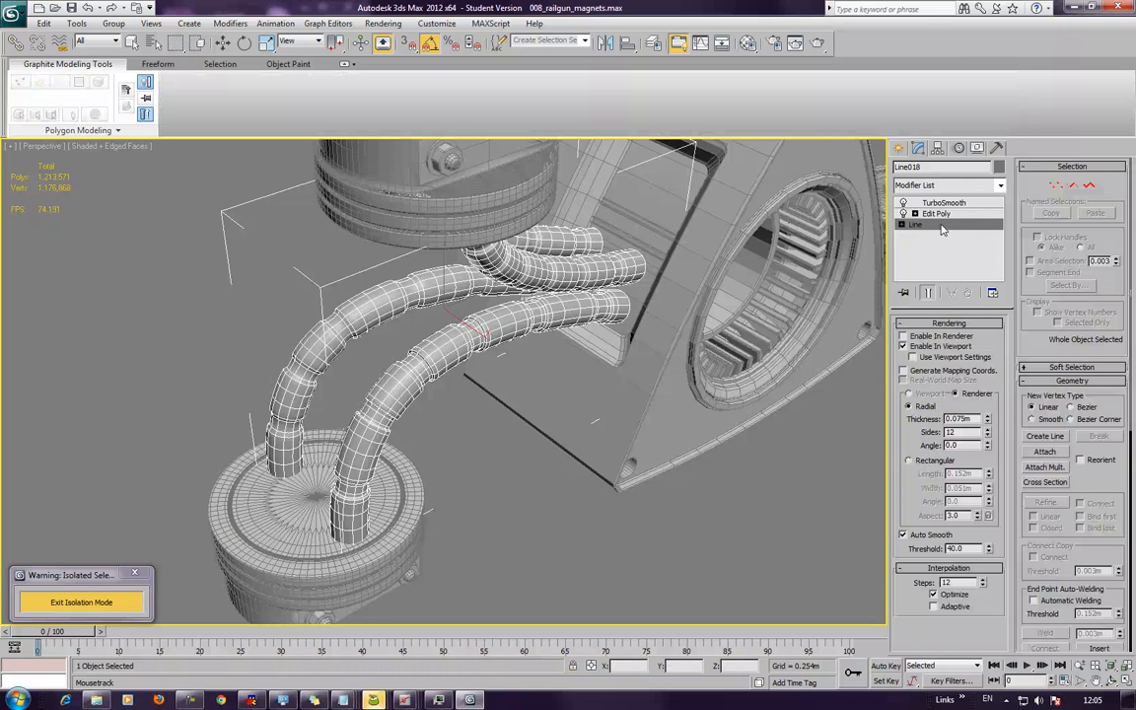
key(w)
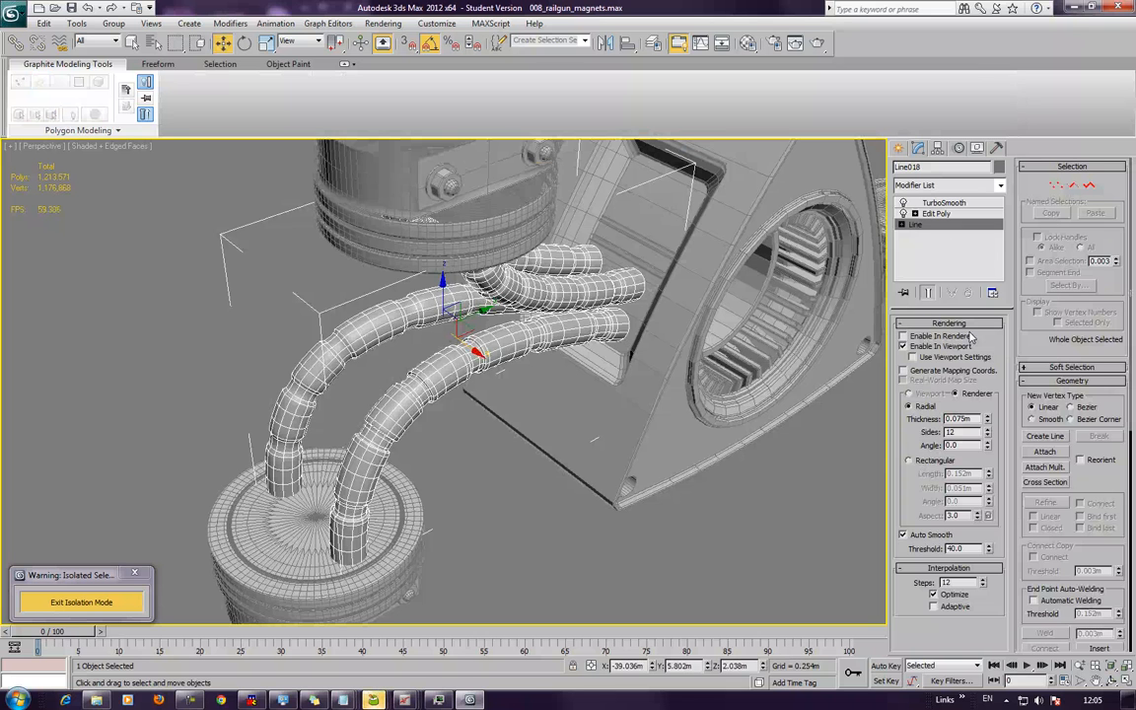
middle_drag(724, 344, 651, 356)
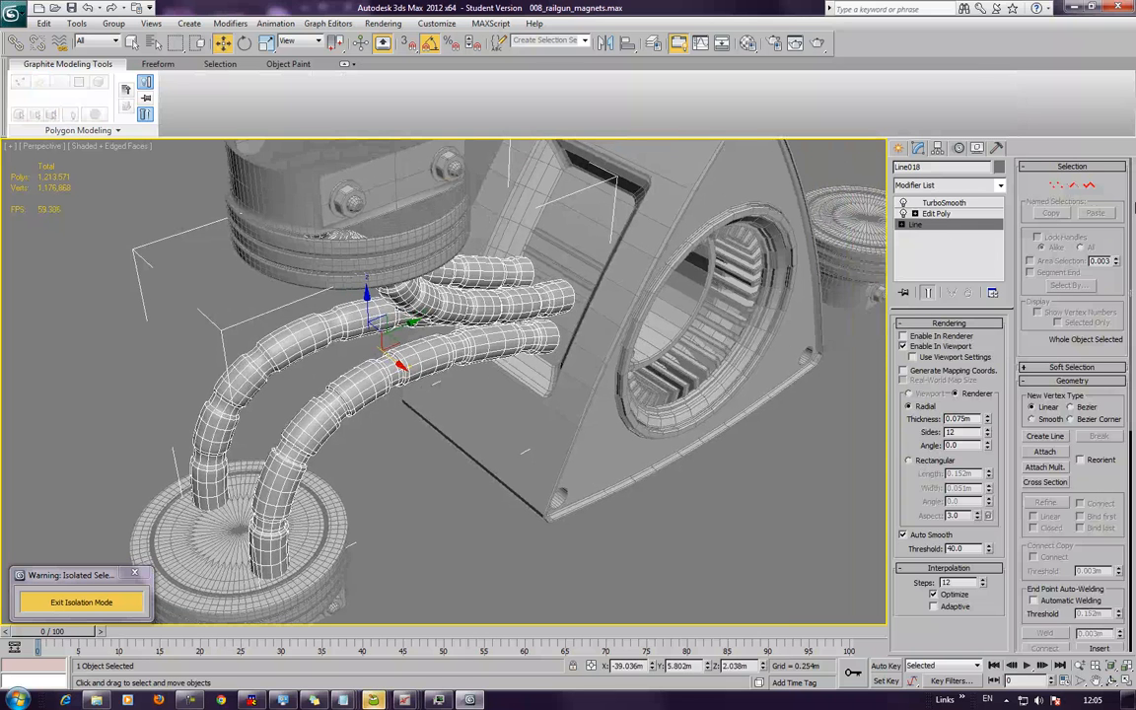
click(901, 226)
click(927, 256)
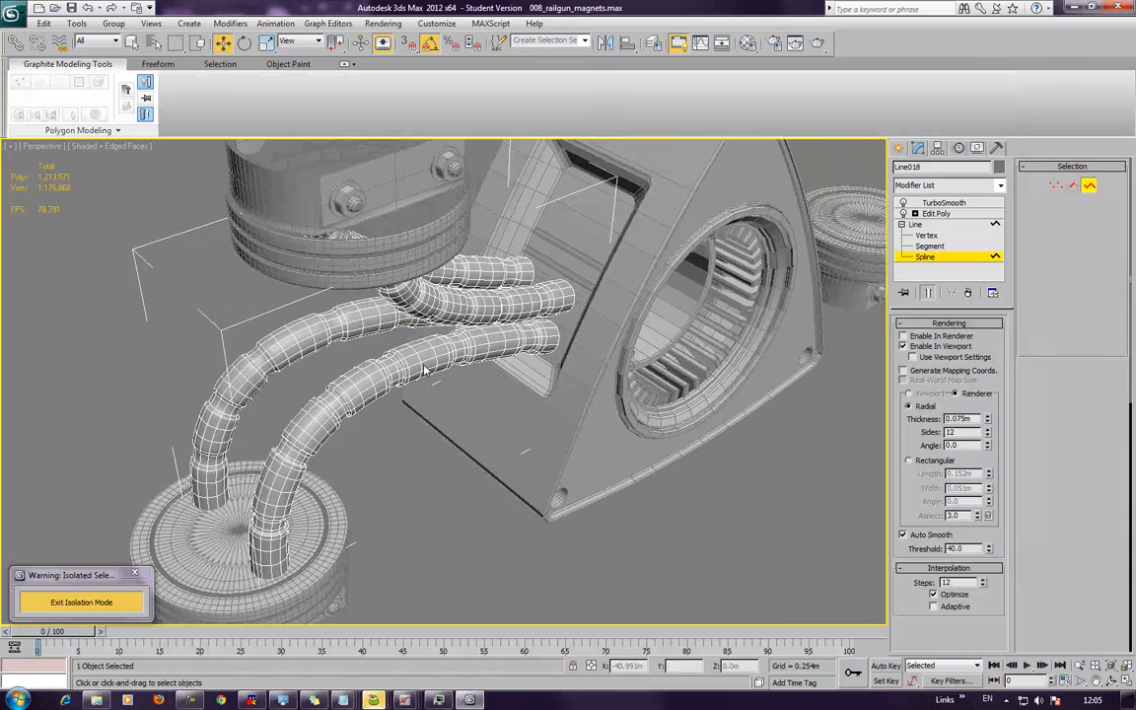
click(273, 354)
key(Delete)
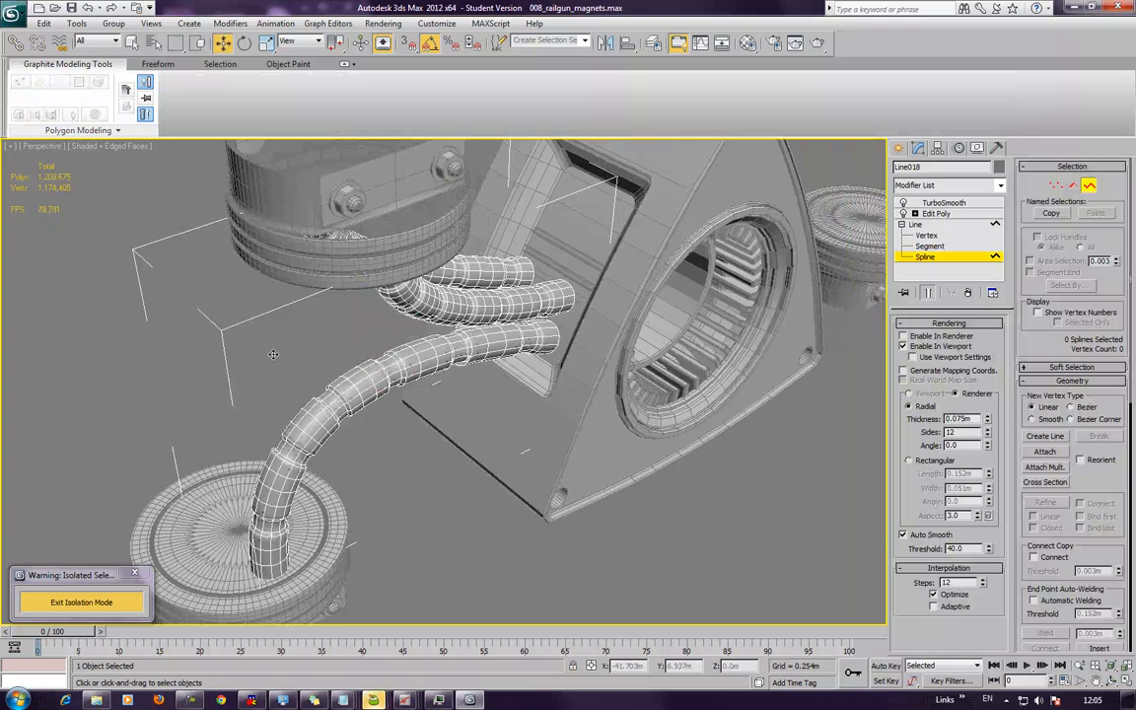
click(435, 305)
key(Delete)
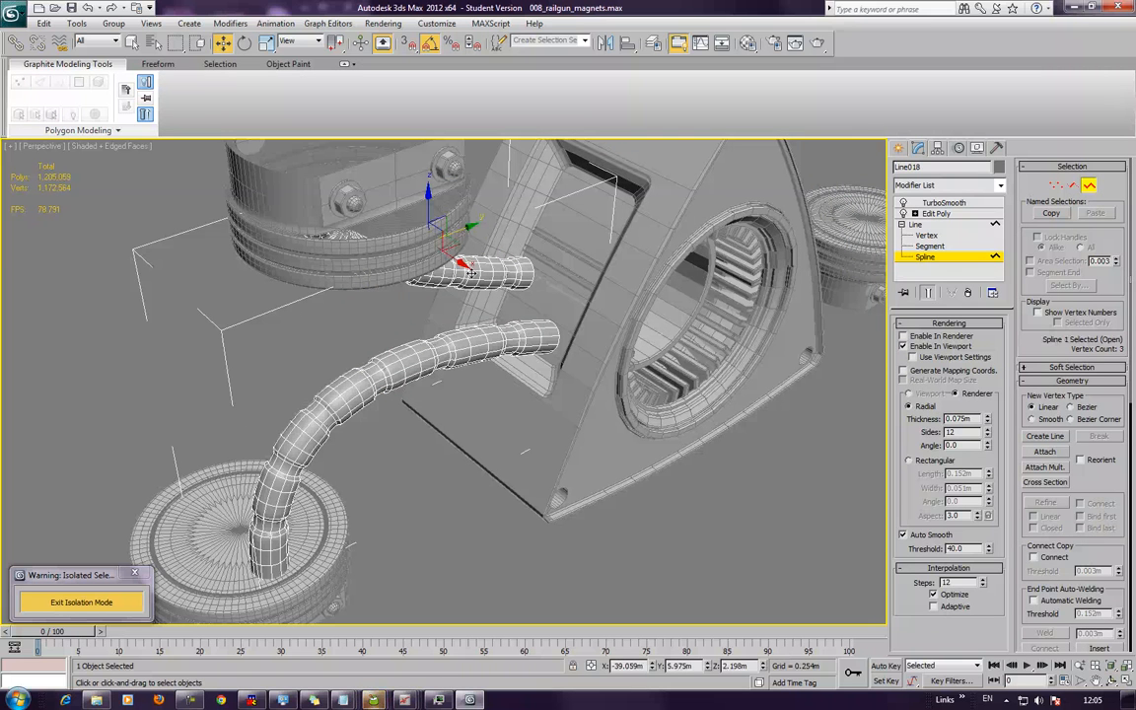
key(Delete)
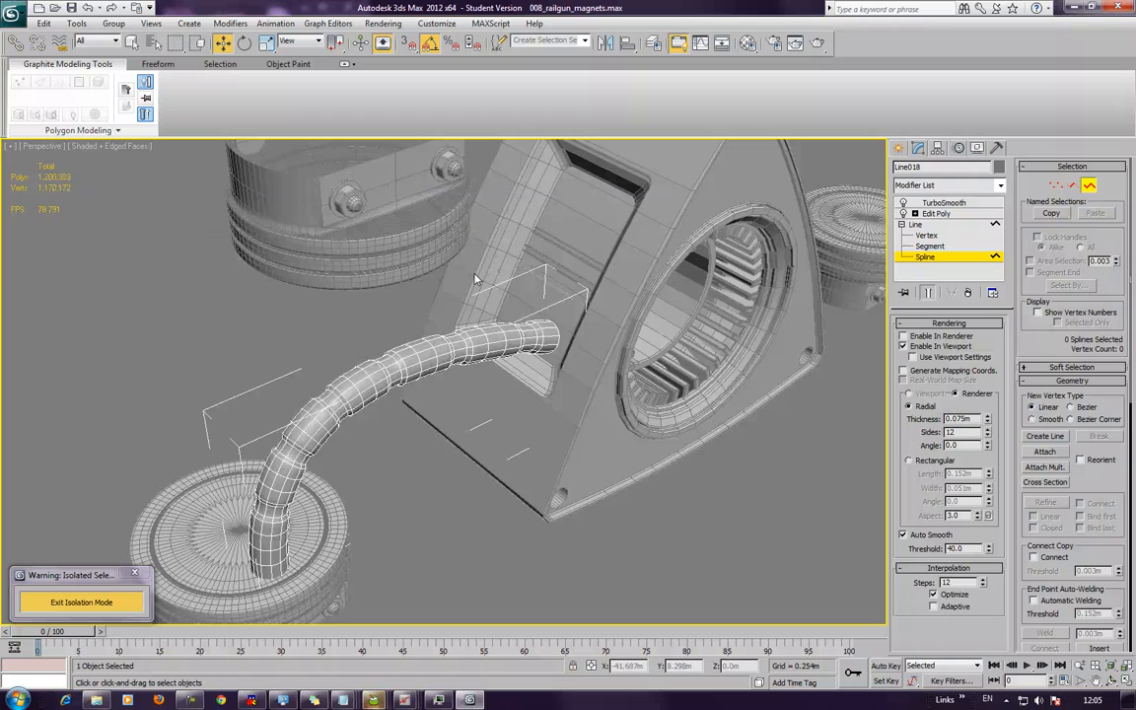
Leave spline editing and return to the Edit Poly level of the remaining cable
click(920, 225)
click(901, 226)
click(935, 213)
alt+middle_drag(513, 335, 794, 343)
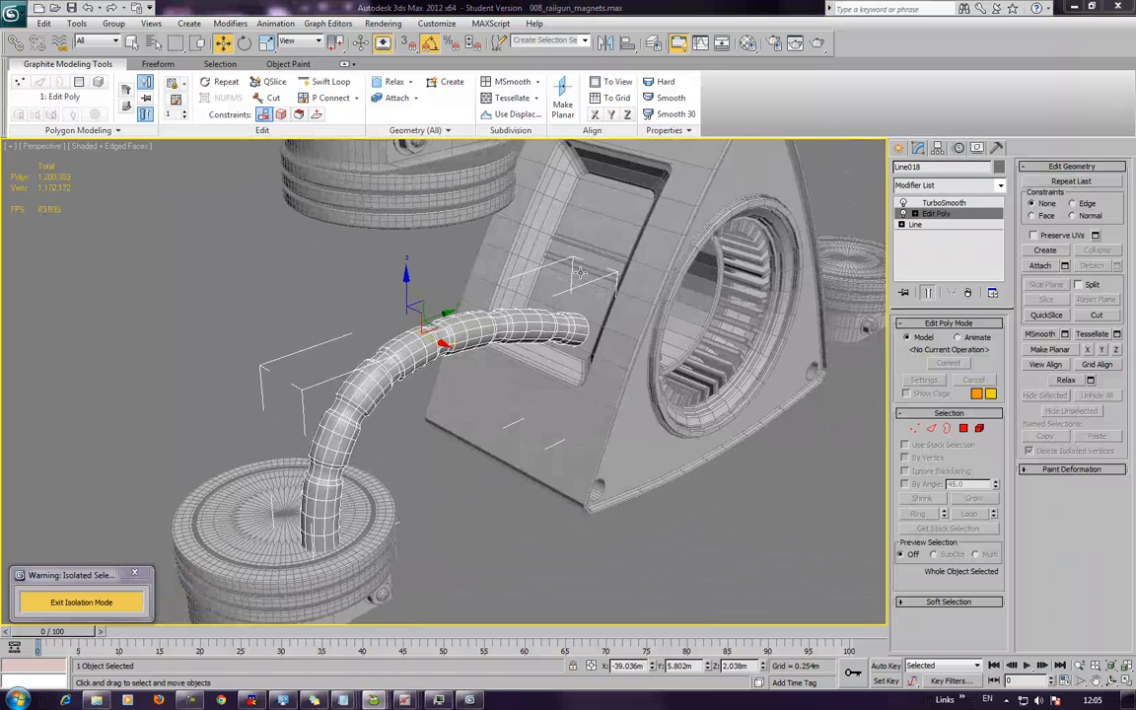
scroll(426, 284, up, 10)
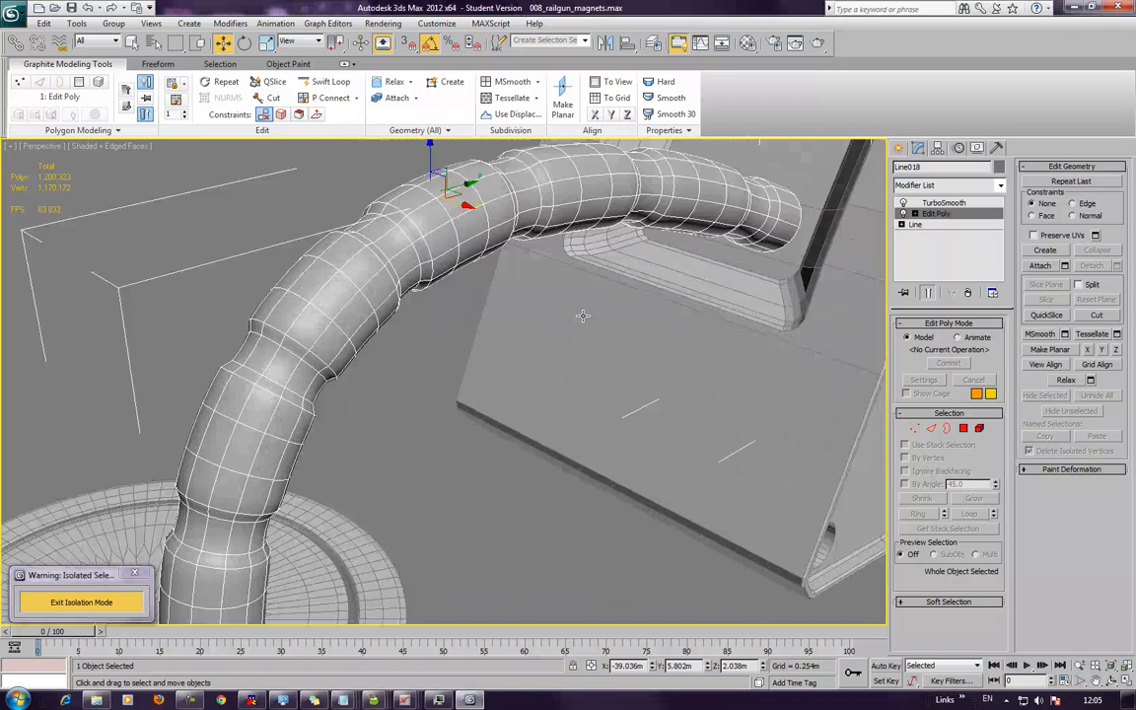
Add SwiftLoop support edge loops on both edges of the cable's recessed ring nearest the cylinder
middle_drag(426, 284, 747, 218)
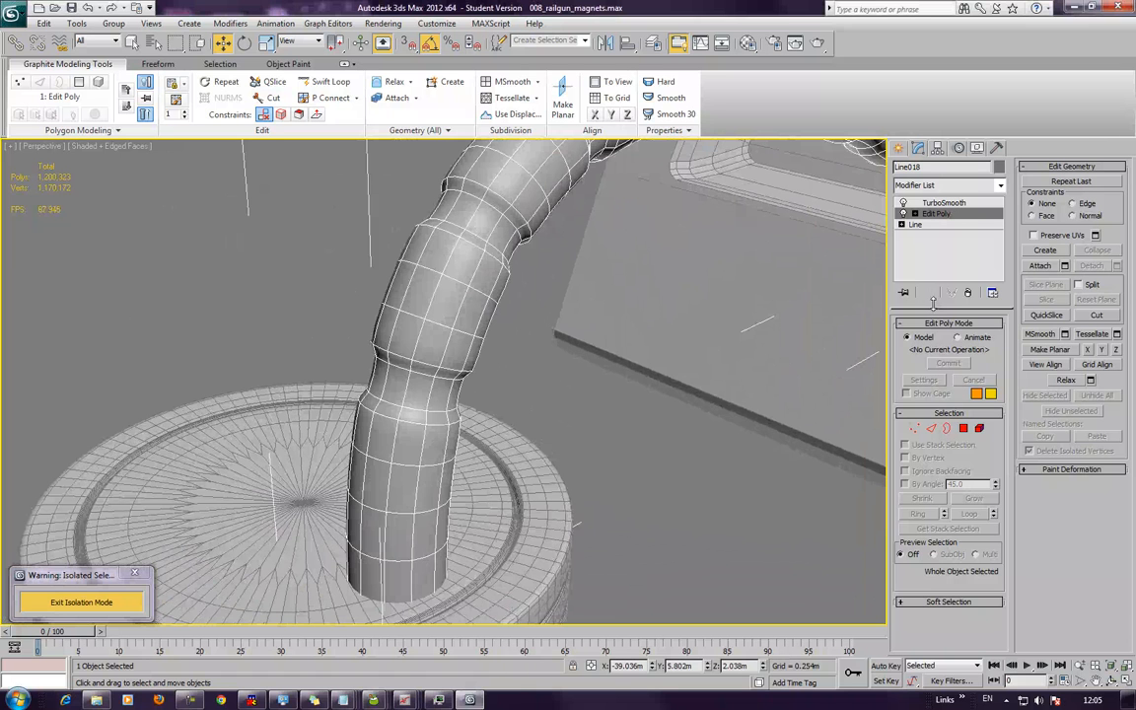
middle_drag(585, 228, 554, 238)
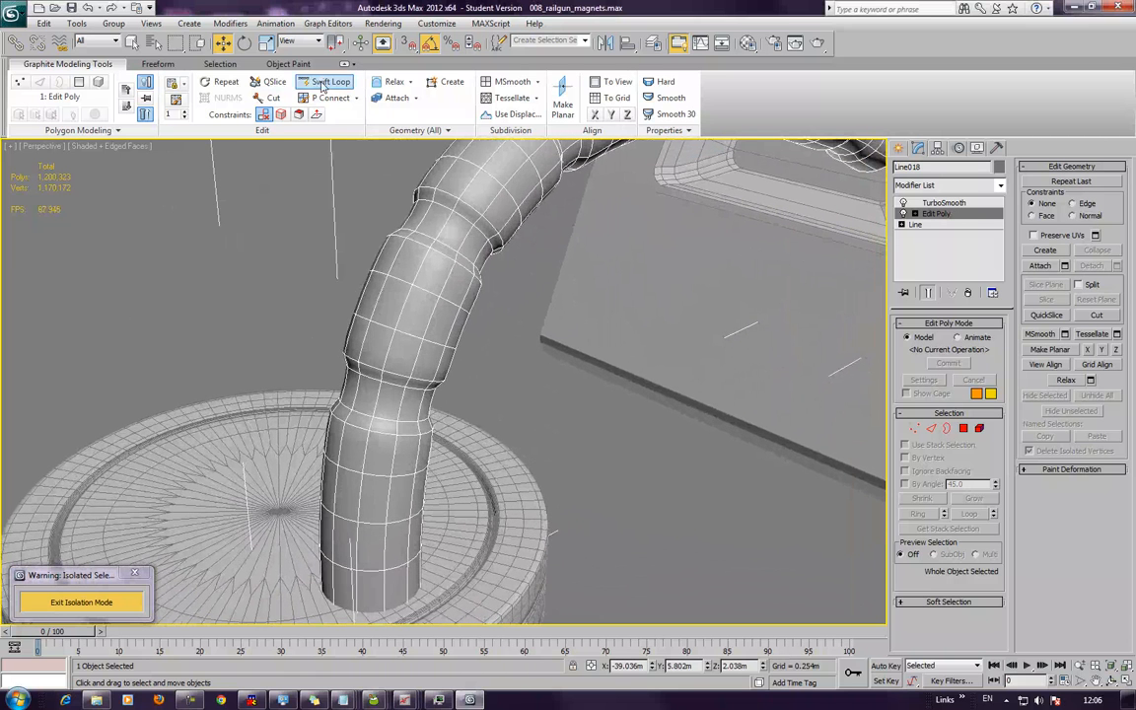
click(320, 83)
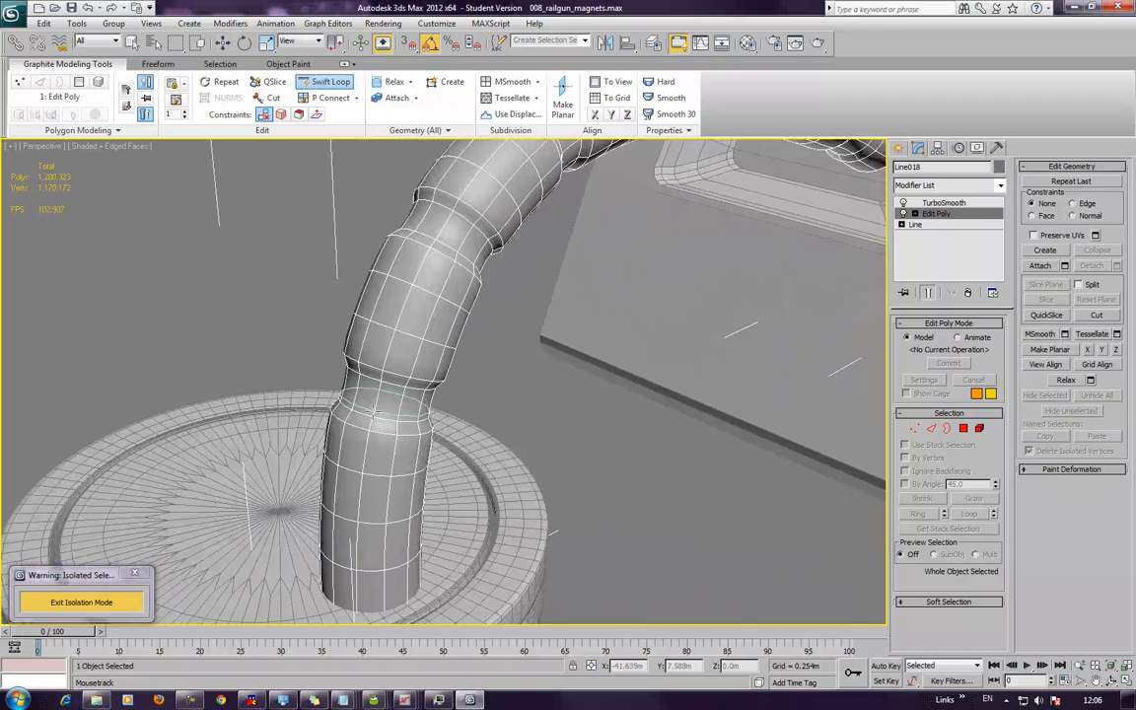
click(373, 414)
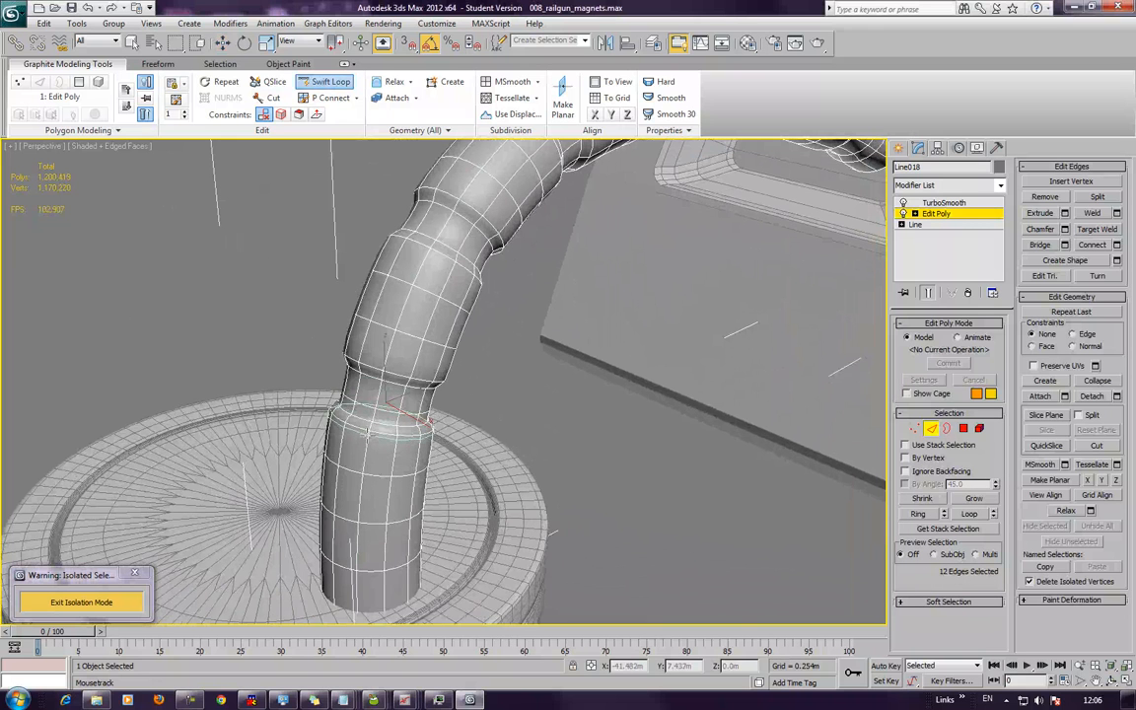
click(379, 390)
click(382, 387)
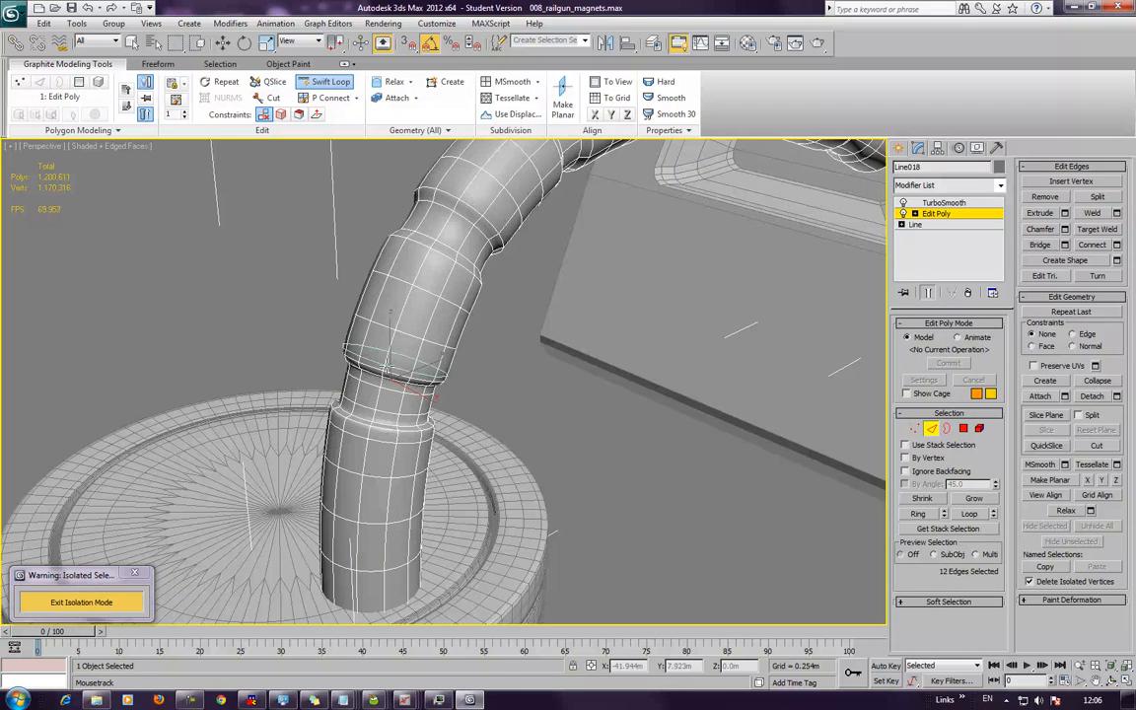
click(387, 366)
Sharpen both edges of the second ring from the cylinder with SwiftLoop edge loops inside and outside the recess
middle_drag(387, 366, 277, 519)
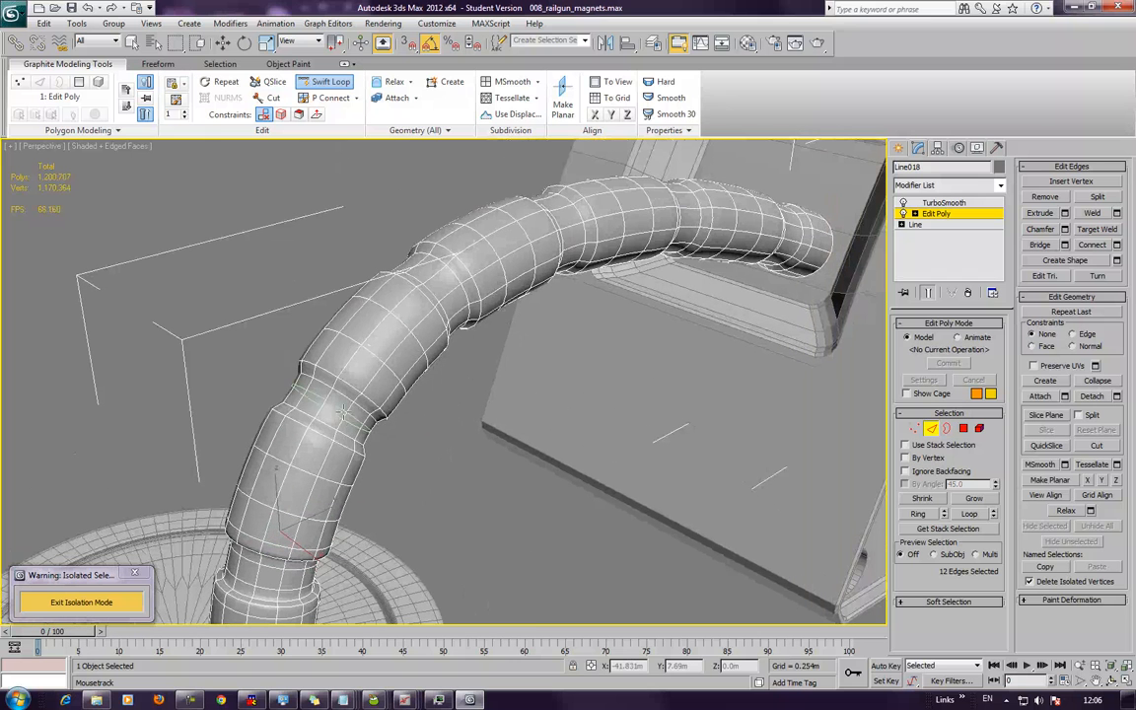
click(325, 417)
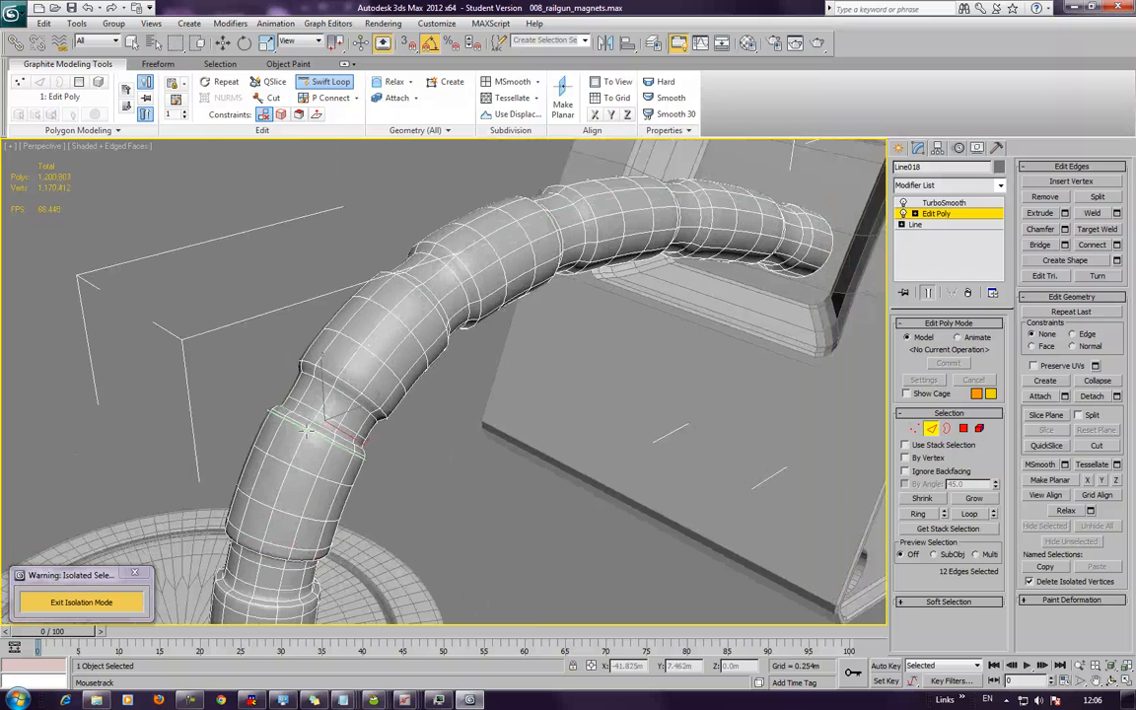
click(309, 431)
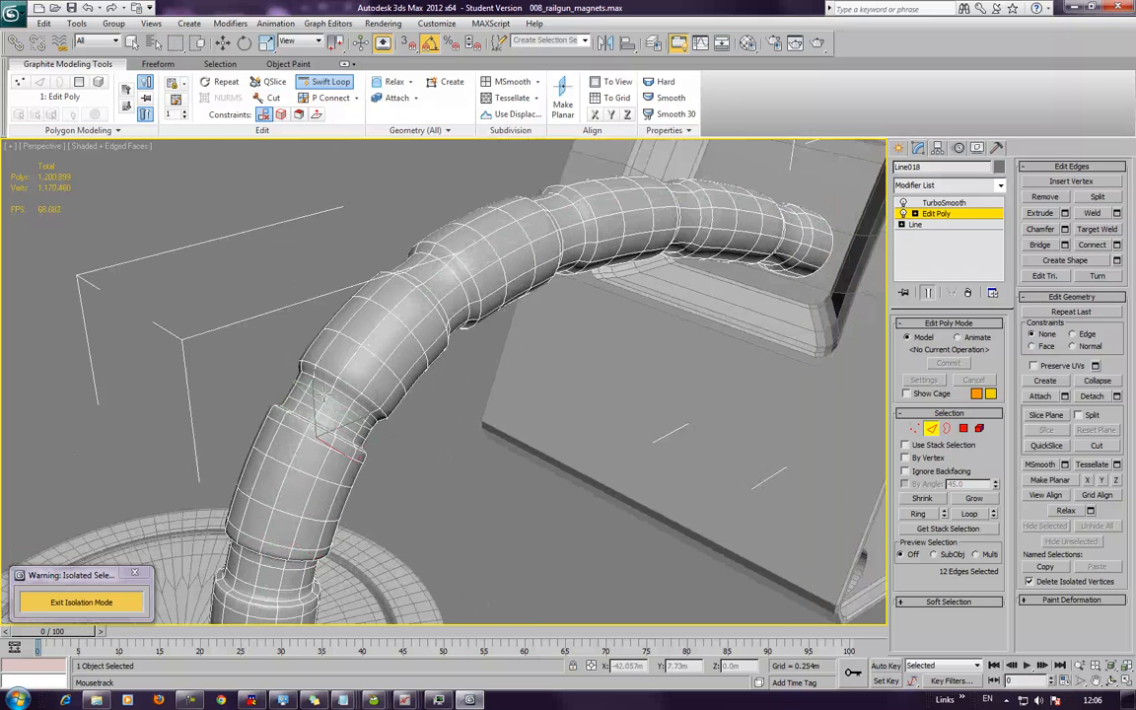
click(327, 392)
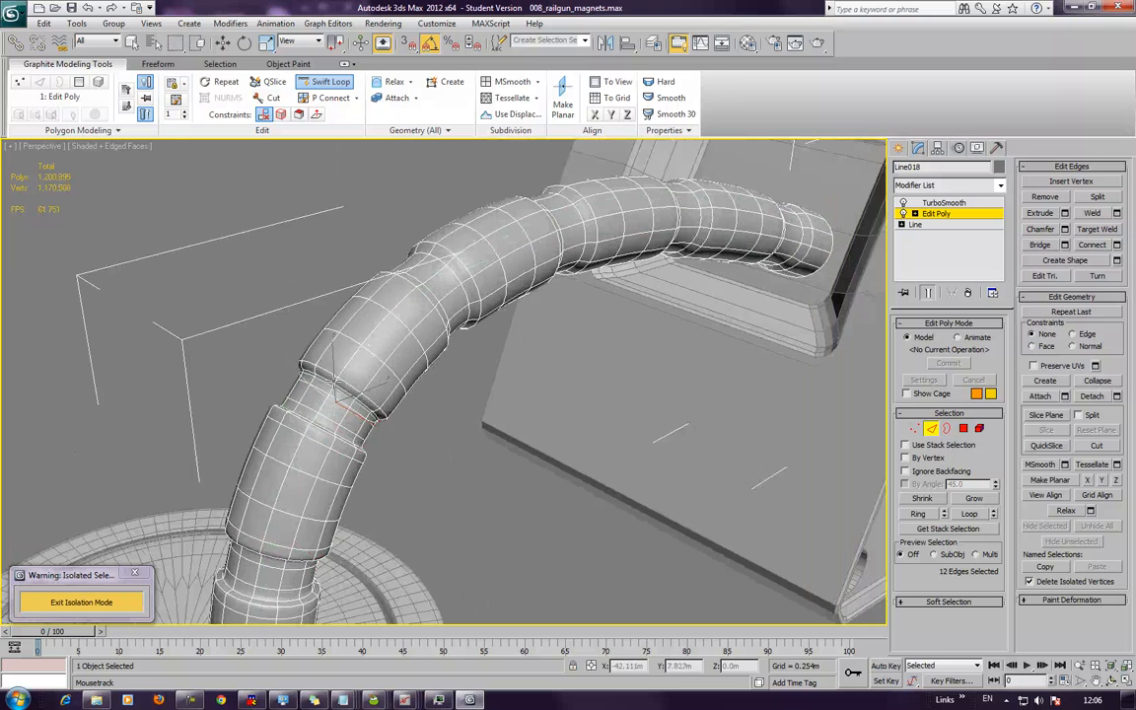
click(340, 376)
Add support edge loops around both edges of the third ring from the cylinder
alt+middle_drag(395, 301, 405, 365)
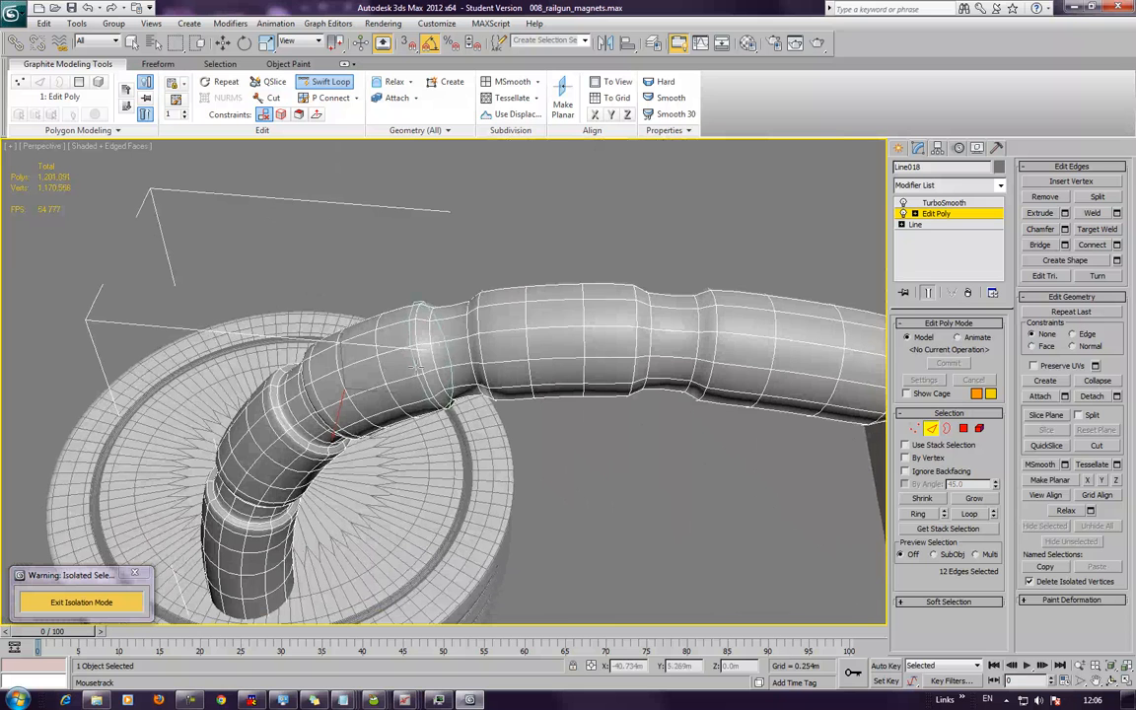
click(417, 366)
click(438, 364)
alt+middle_drag(393, 280, 432, 321)
click(483, 338)
click(532, 318)
Place support edge loops on the fourth ring from the cylinder, redoing the loop at its block-side edge, and save the scene
alt+middle_drag(531, 317, 377, 407)
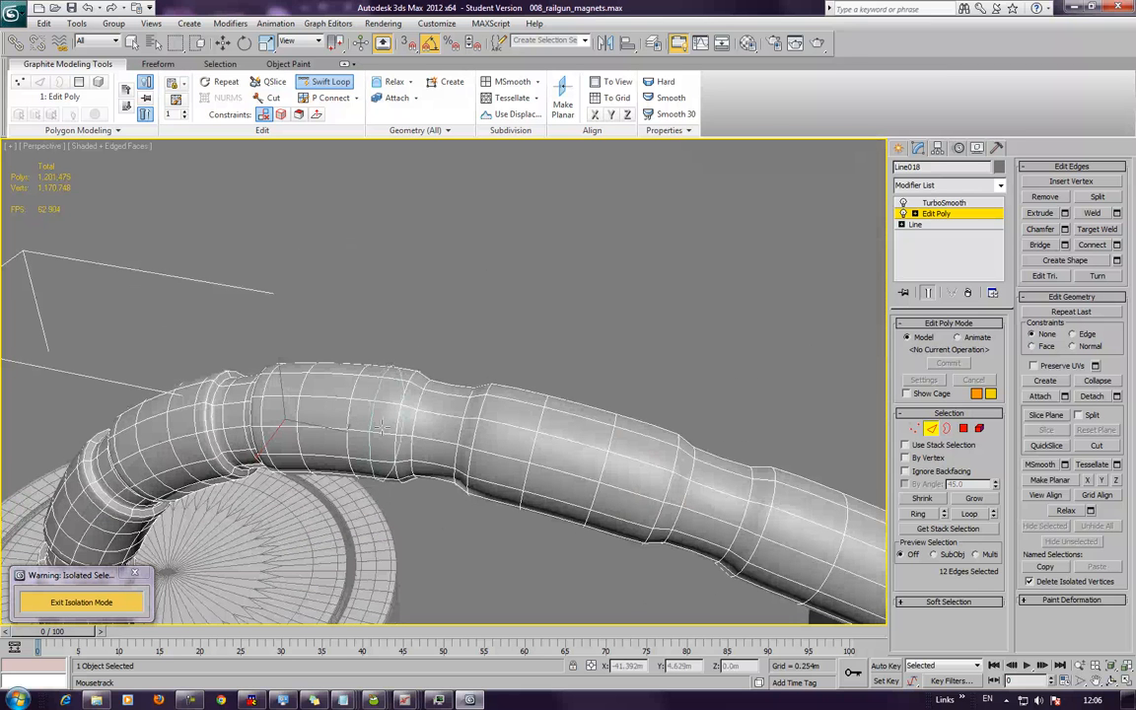
click(395, 431)
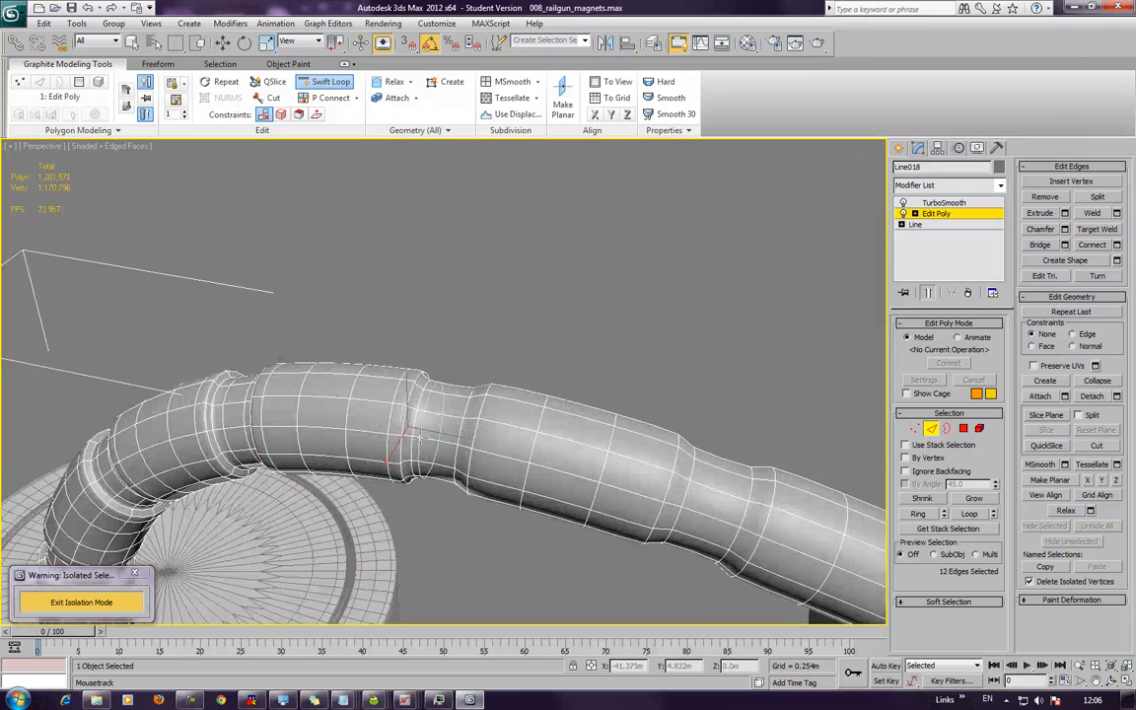
alt+middle_drag(417, 433, 473, 425)
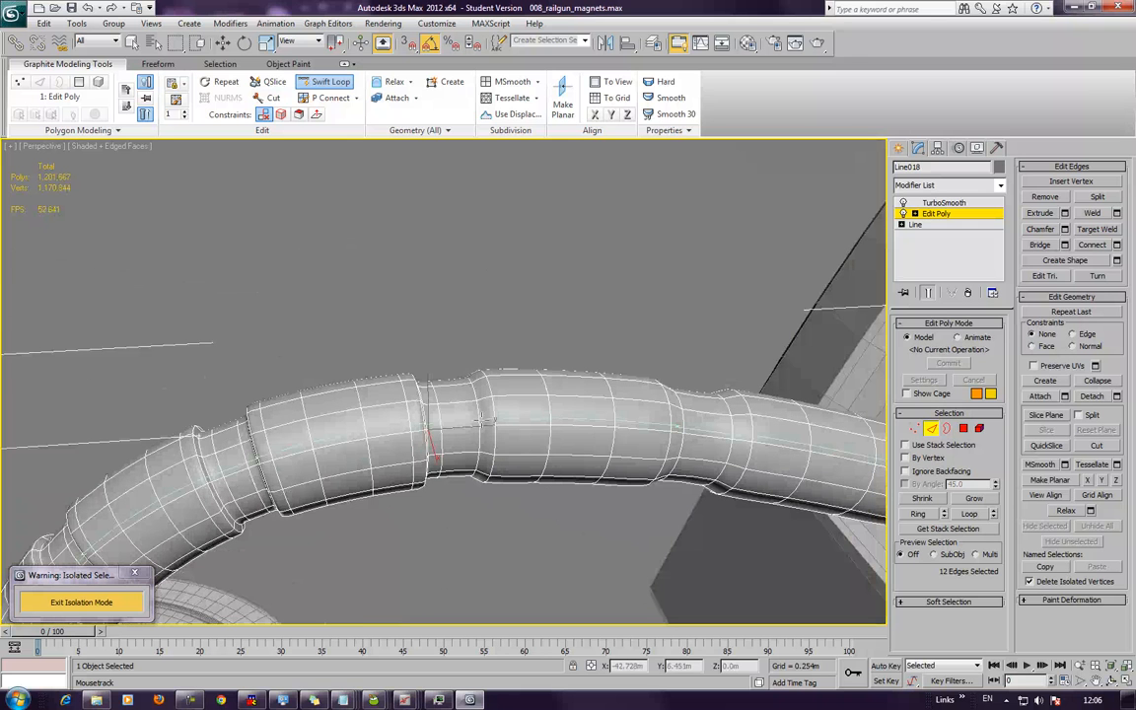
click(477, 422)
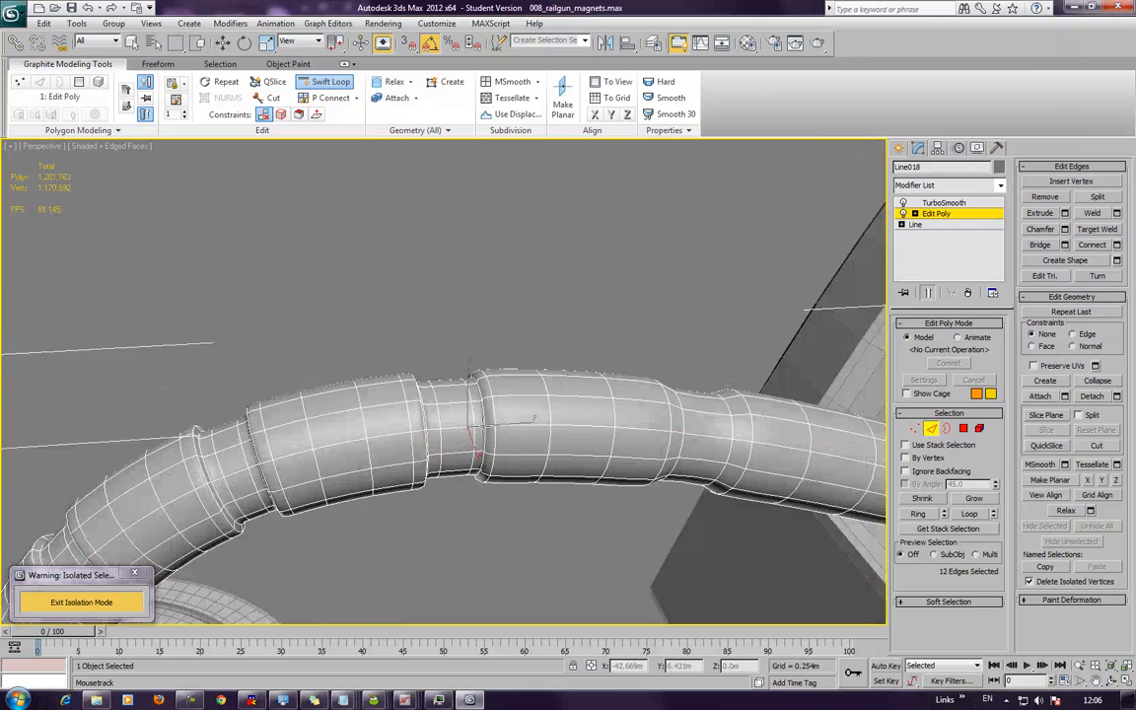
key(ctrl+z)
key(ctrl+s)
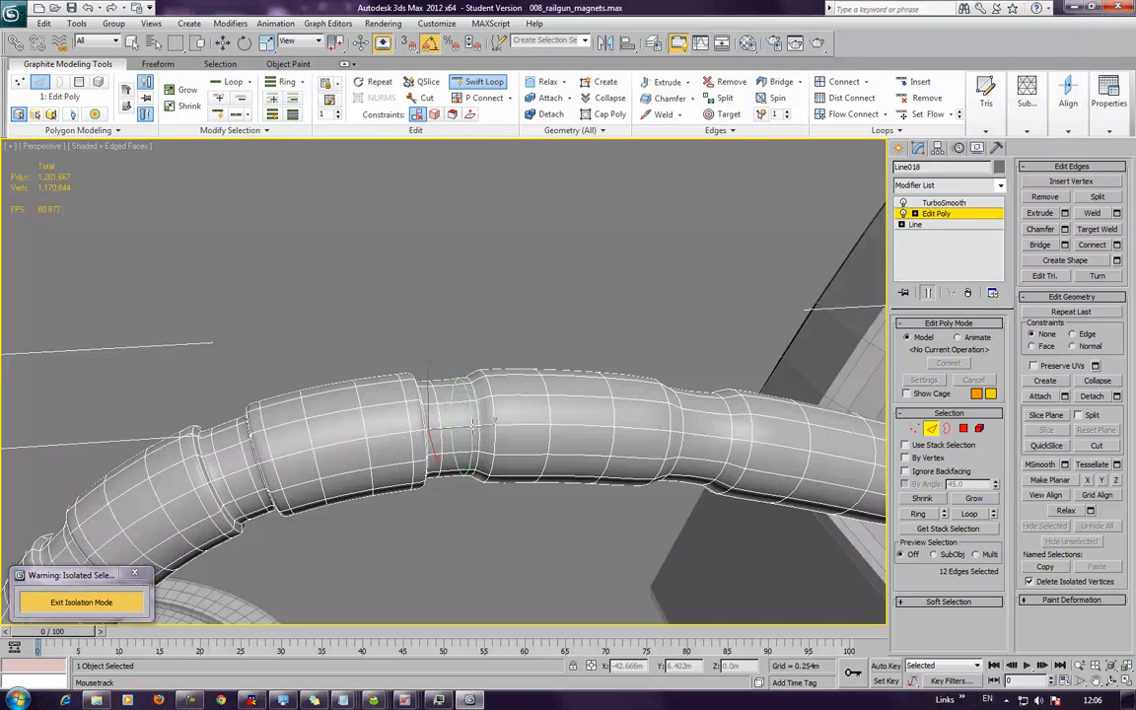
click(481, 422)
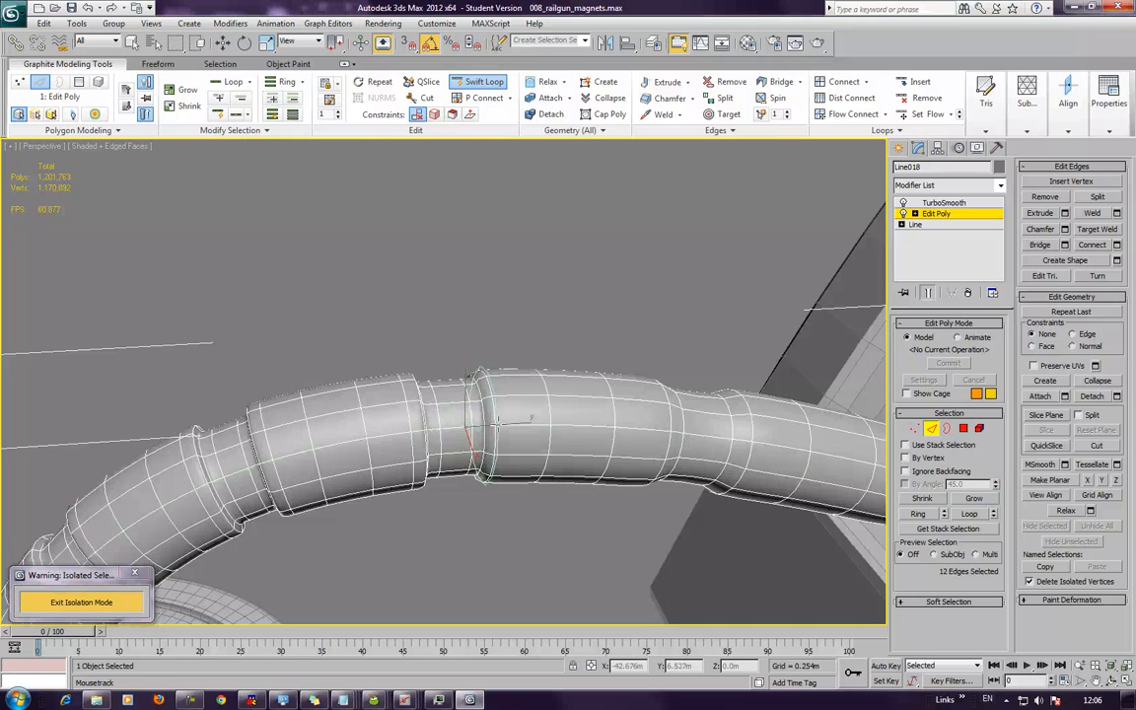
Sharpen the fifth ring from the cylinder with support edge loops on both of its edges
mouse_move(497, 420)
middle_down()
mouse_move(480, 378)
mouse_move(498, 411)
middle_up()
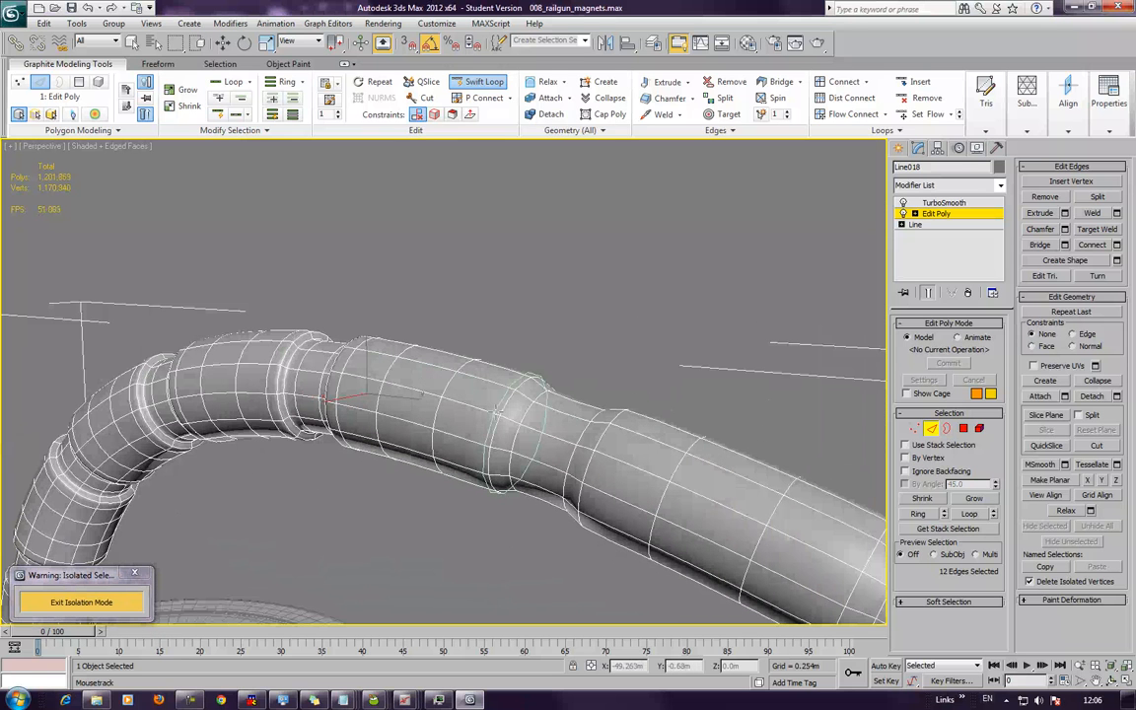
click(514, 425)
alt+middle_drag(524, 429, 584, 440)
click(616, 442)
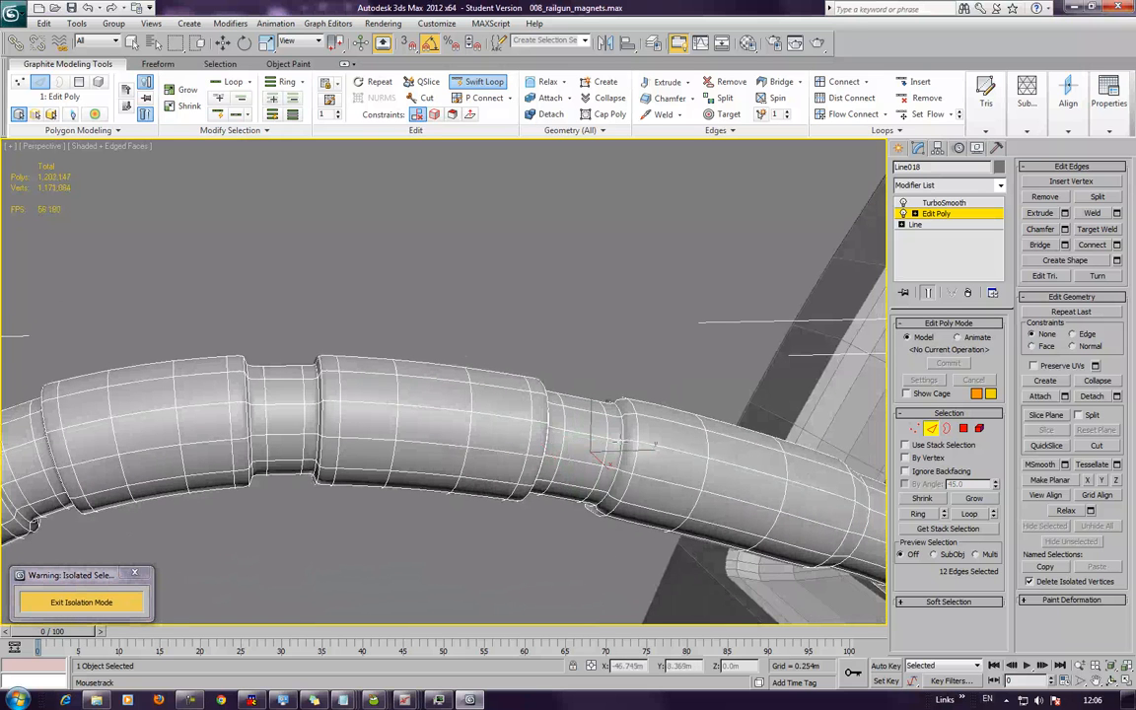
click(641, 446)
Add support edge loops around the last ring at the cable's triangular-block end, and leave SwiftLoop and edge editing
alt+middle_drag(641, 446, 432, 409)
click(431, 431)
click(432, 431)
click(467, 448)
alt+middle_drag(466, 449, 508, 484)
click(558, 491)
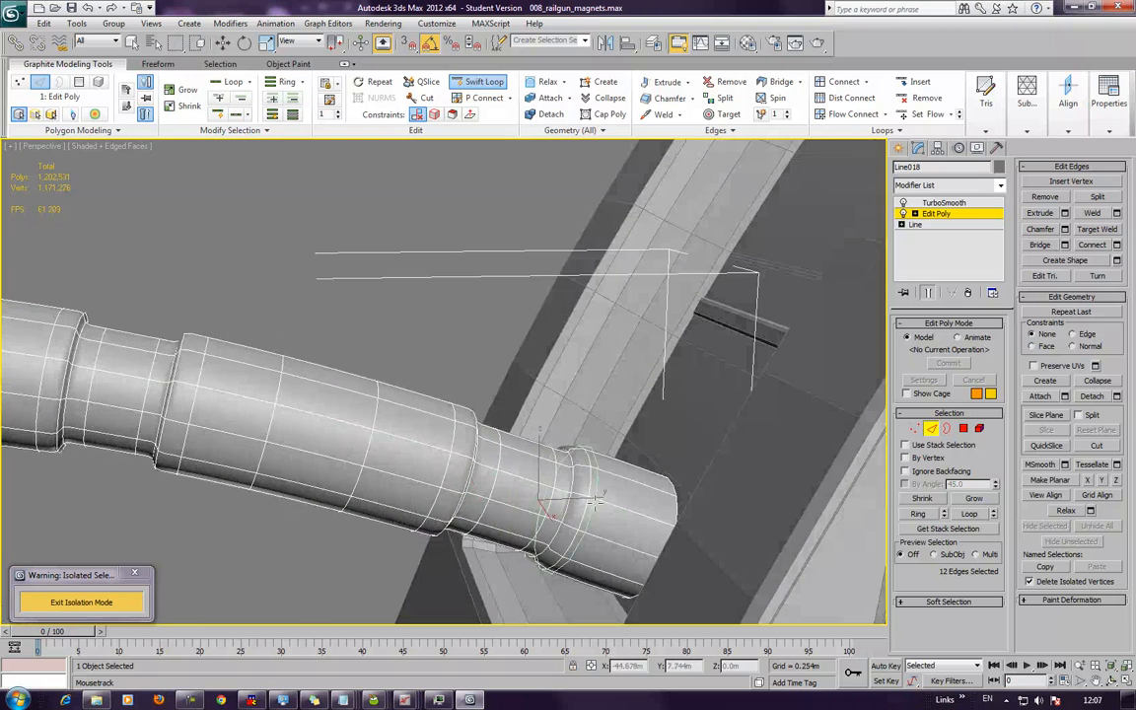
click(596, 503)
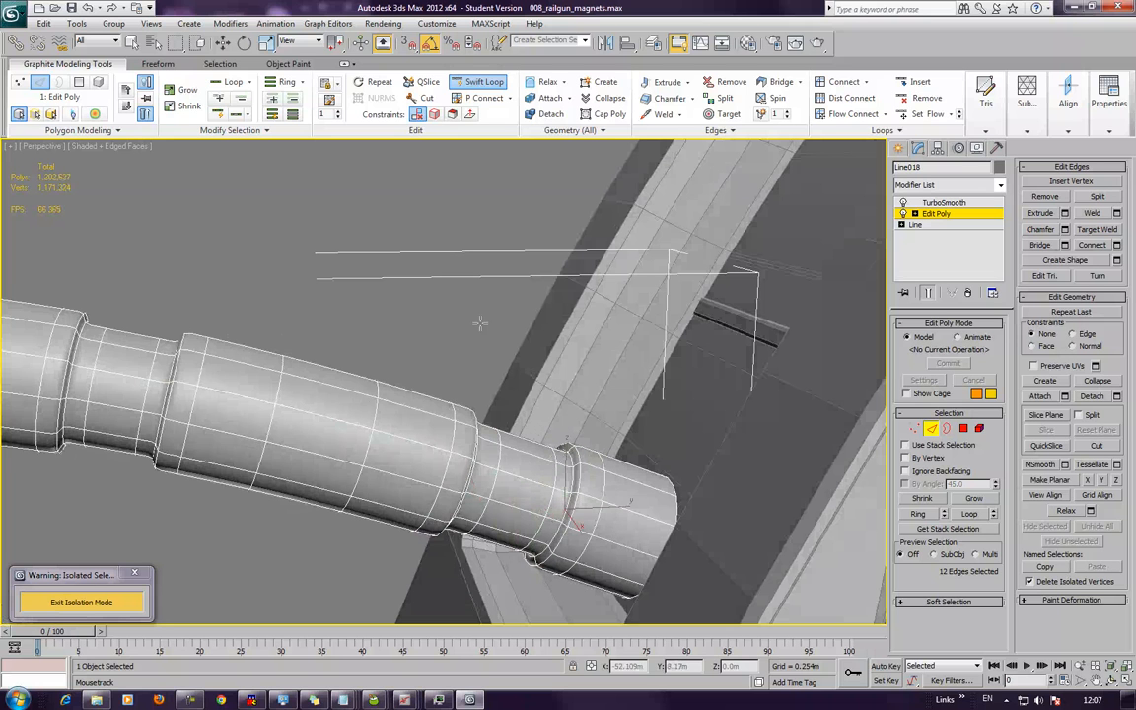
right_click(481, 323)
scroll(482, 326, down, 4)
alt+middle_drag(483, 326, 718, 357)
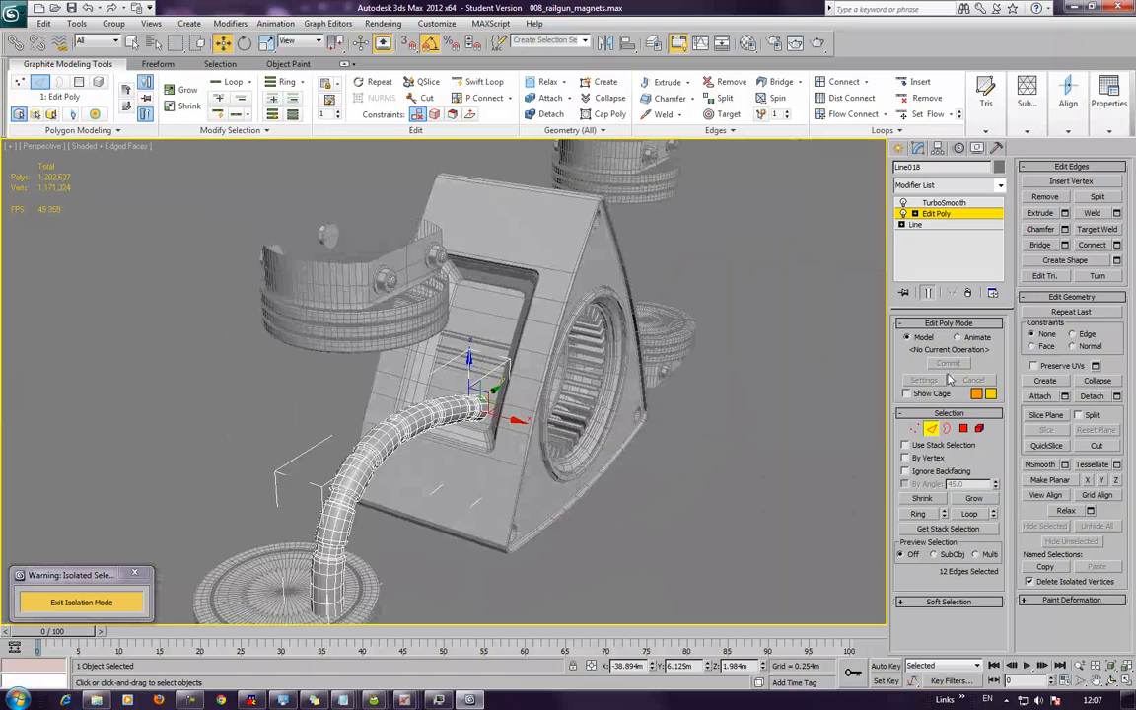
click(932, 428)
Add an Edit Poly modifier on top of the cable's TurboSmooth
alt+middle_drag(619, 286, 677, 193)
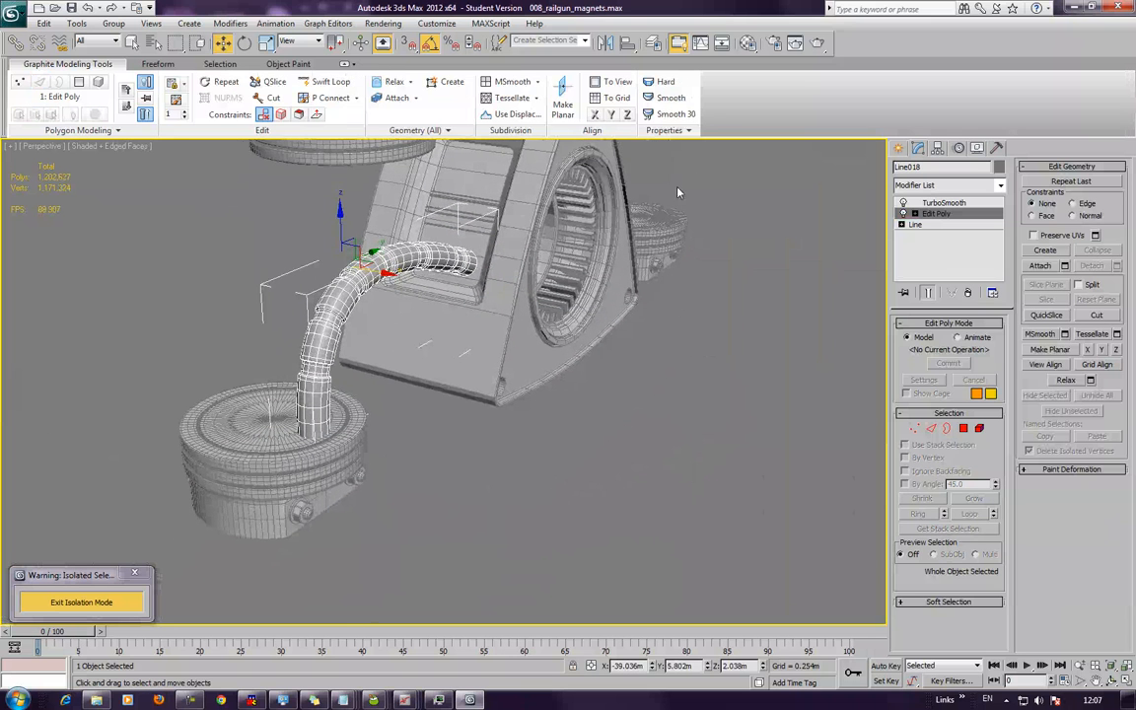
click(952, 202)
click(965, 187)
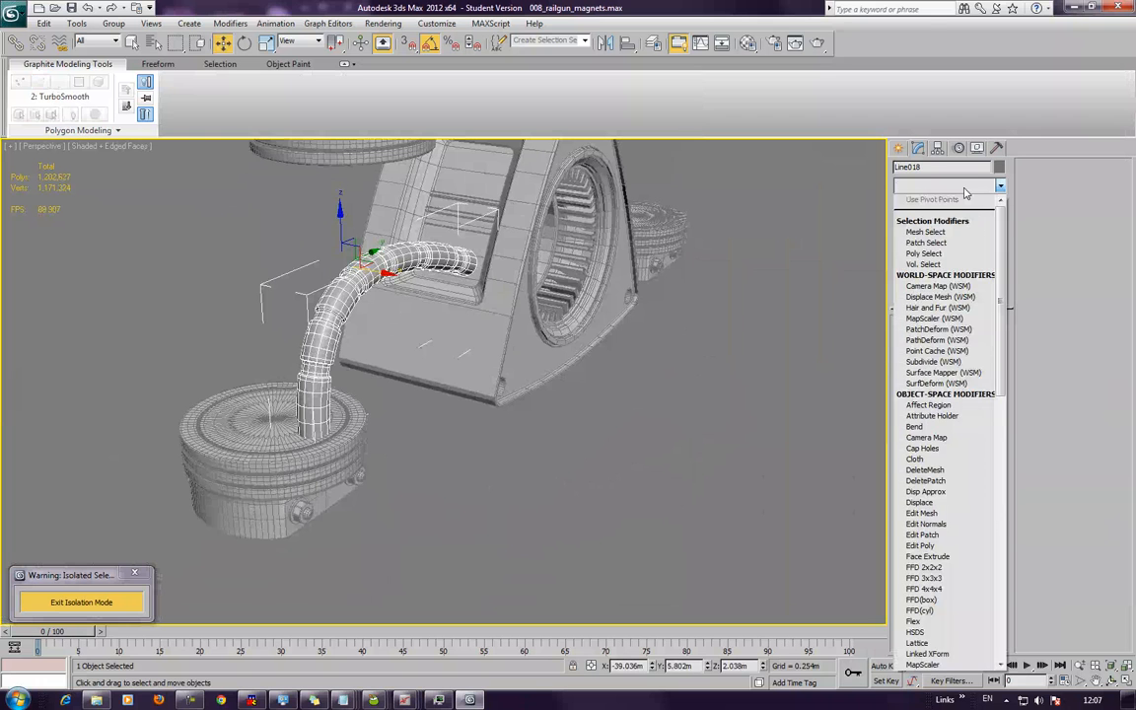
text(e)
key(e)
key(e)
key(e)
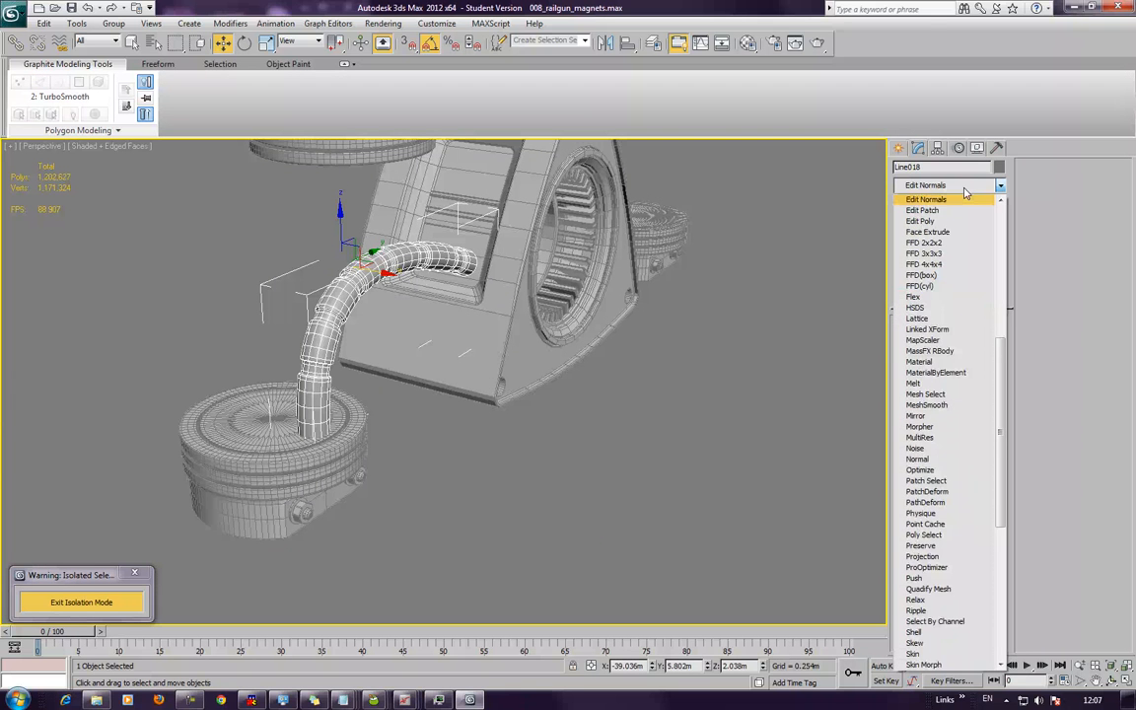
key(Return)
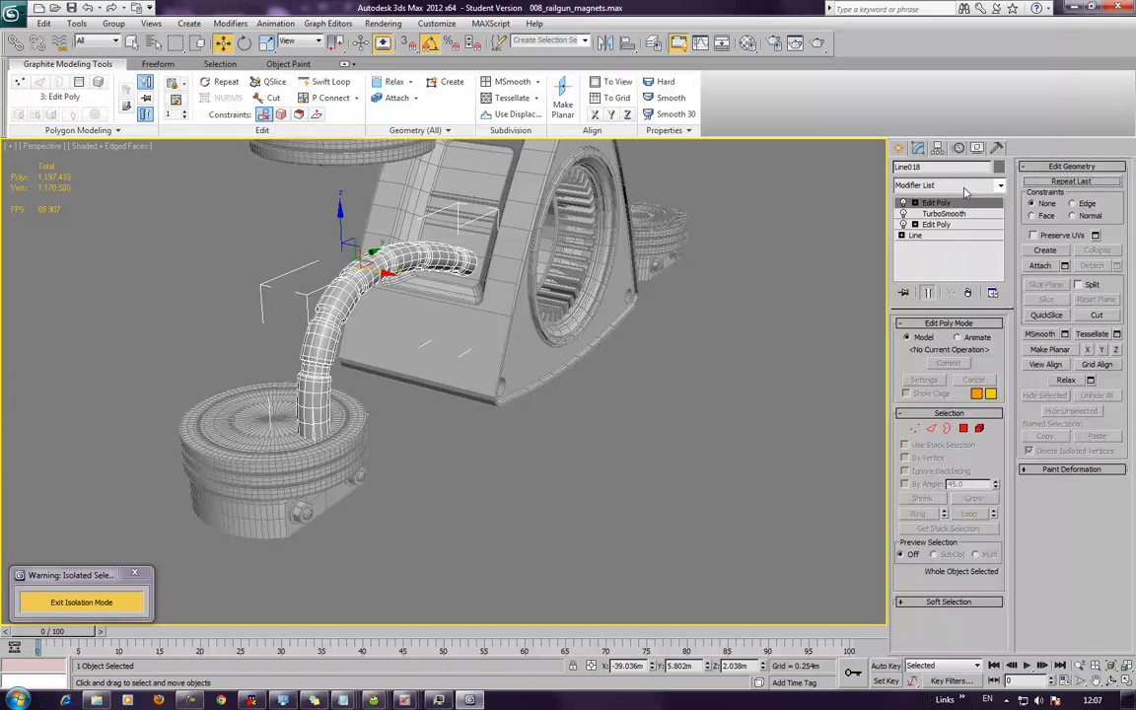
Turn off Isoline Display in the cable's TurboSmooth and return to the upper Edit Poly
click(961, 215)
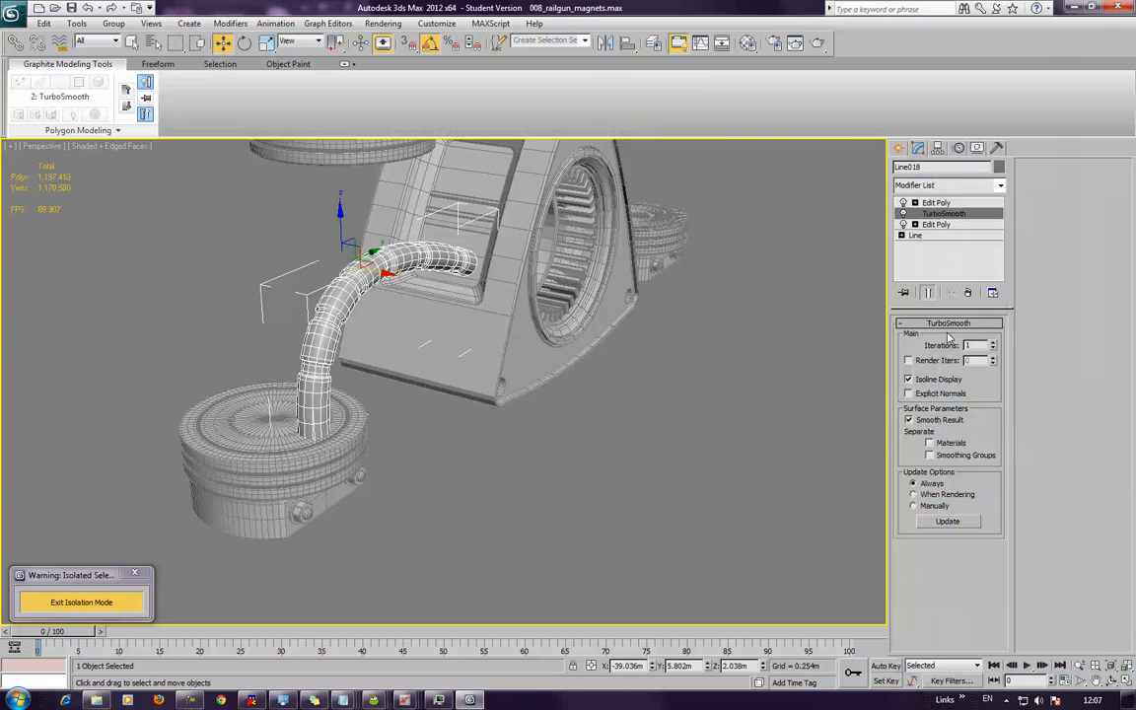
click(928, 380)
click(937, 202)
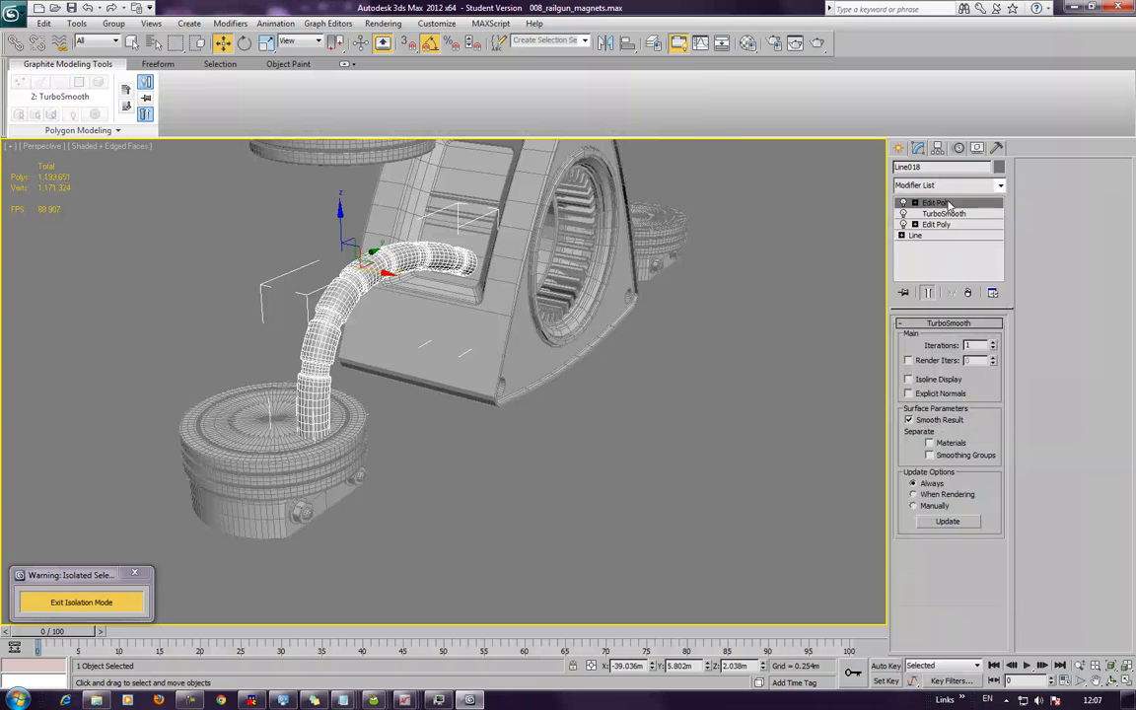
Select the lowest band of polygons around the cable's end at the cylinder, using an edge ring converted to polygons
alt+middle_drag(380, 339, 404, 301)
scroll(283, 319, up, 5)
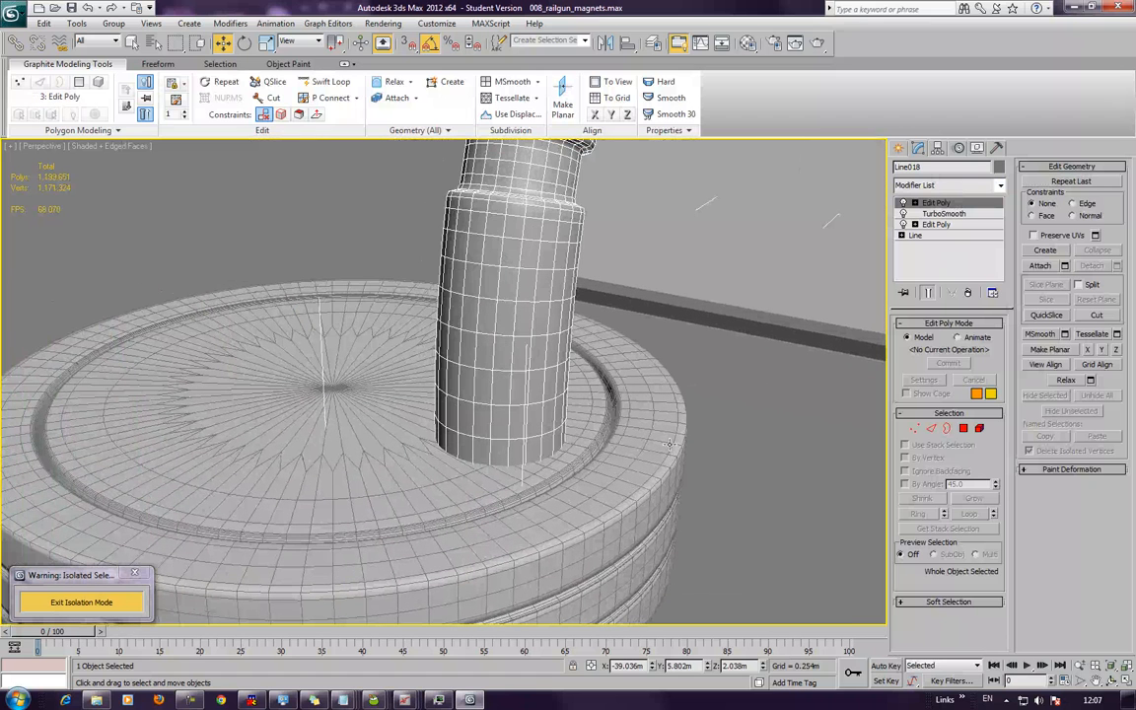
key(3)
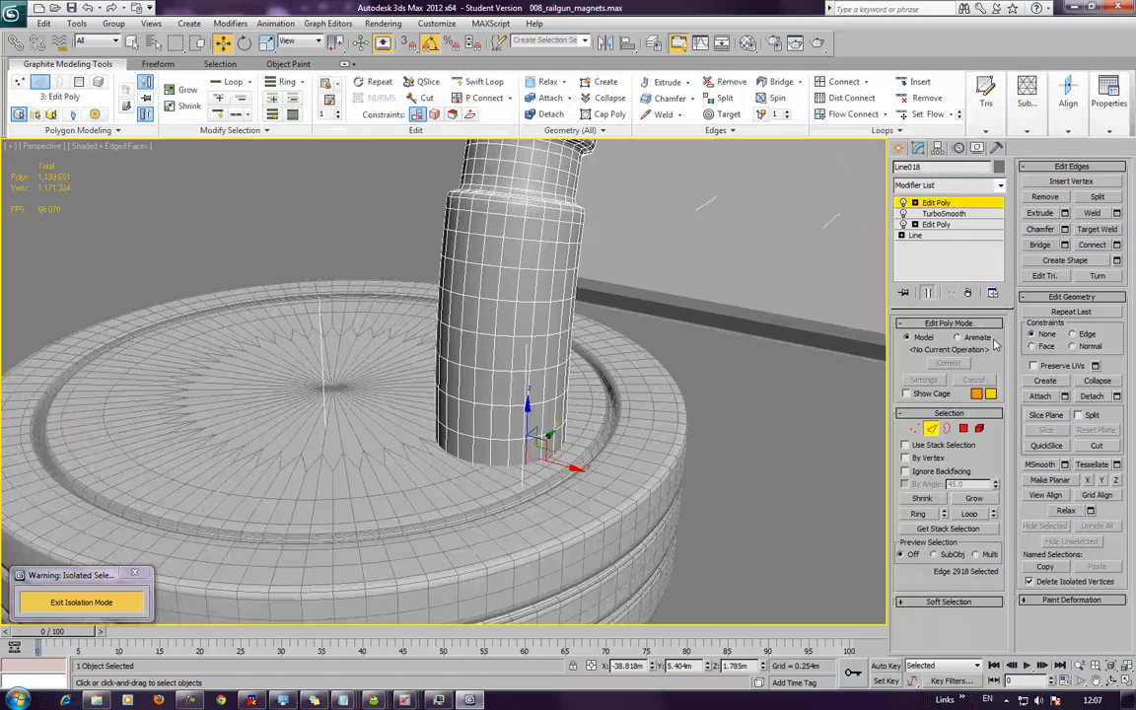
click(919, 514)
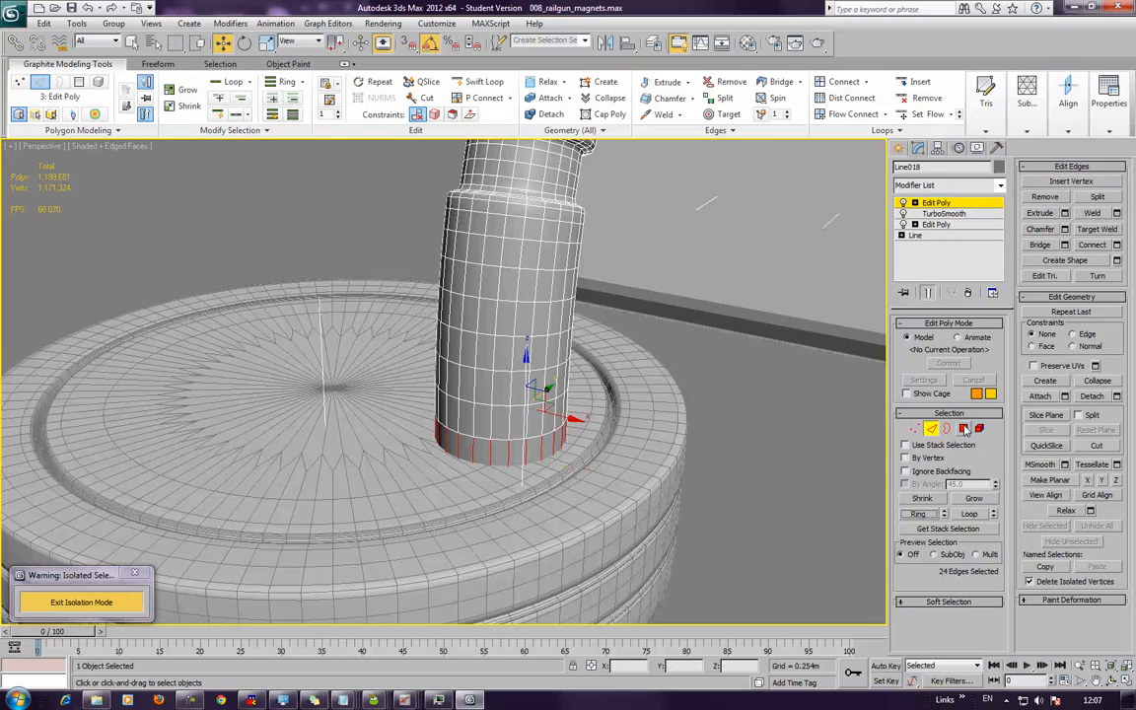
key(4)
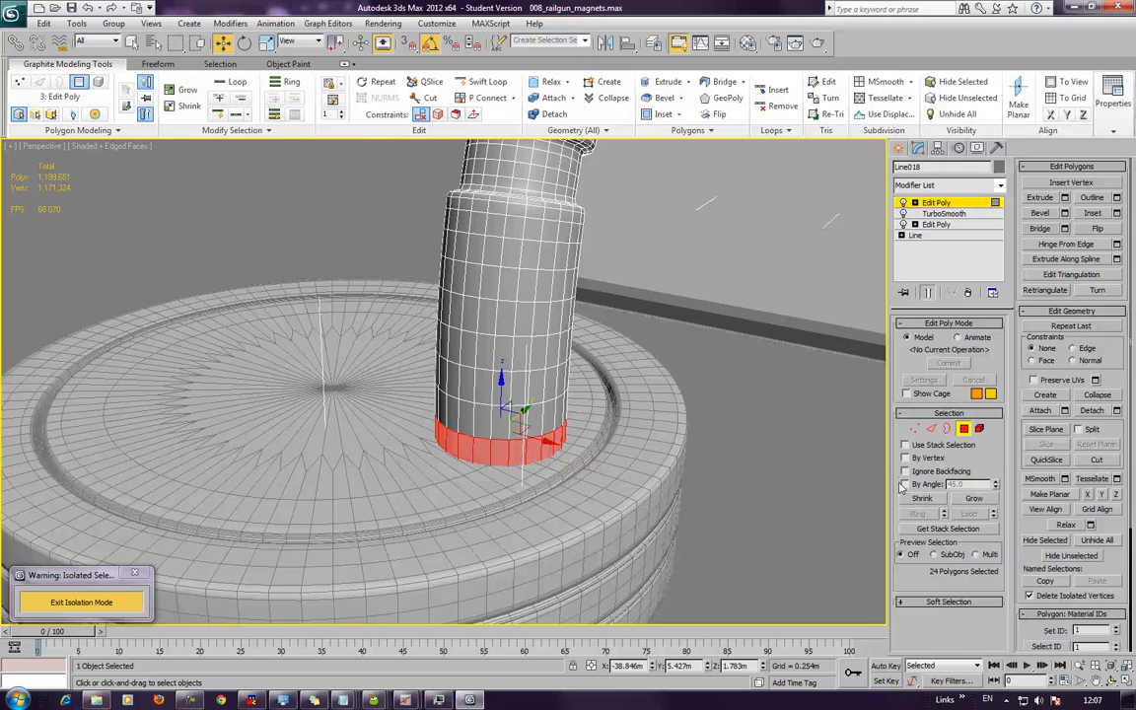
click(1040, 197)
drag(459, 438, 464, 444)
key(ctrl+z)
Extrude the selected band at the cable's cylinder end outward by local normals, three times at 0.003 m each
click(1066, 198)
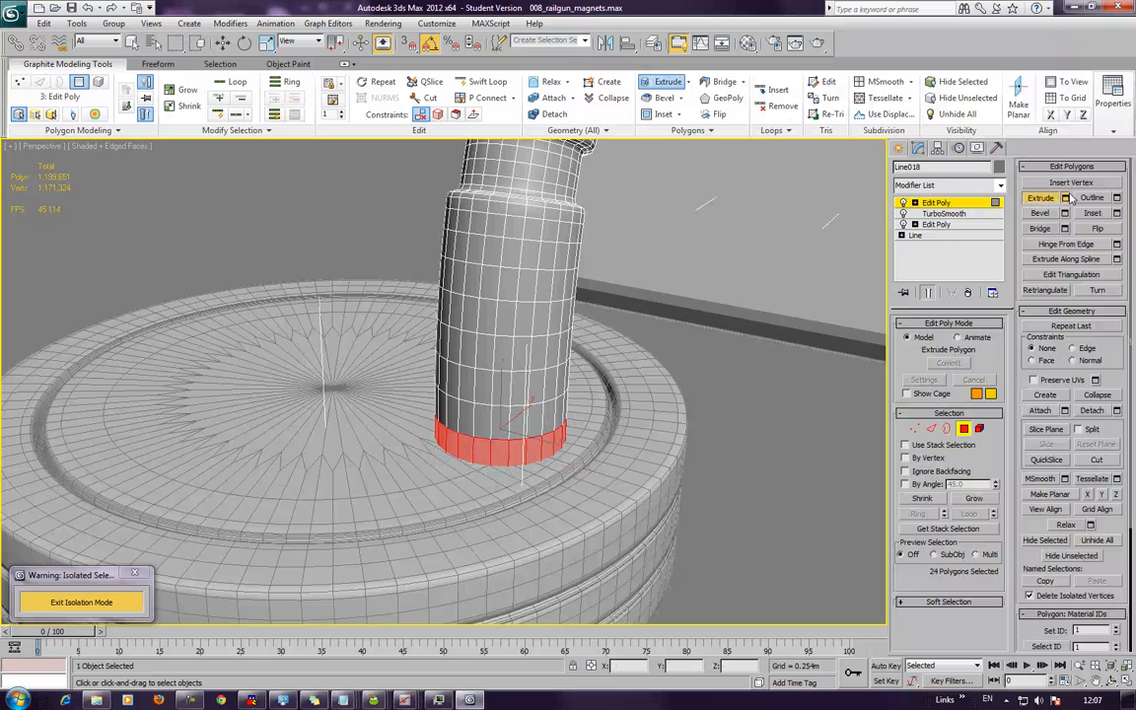
click(469, 391)
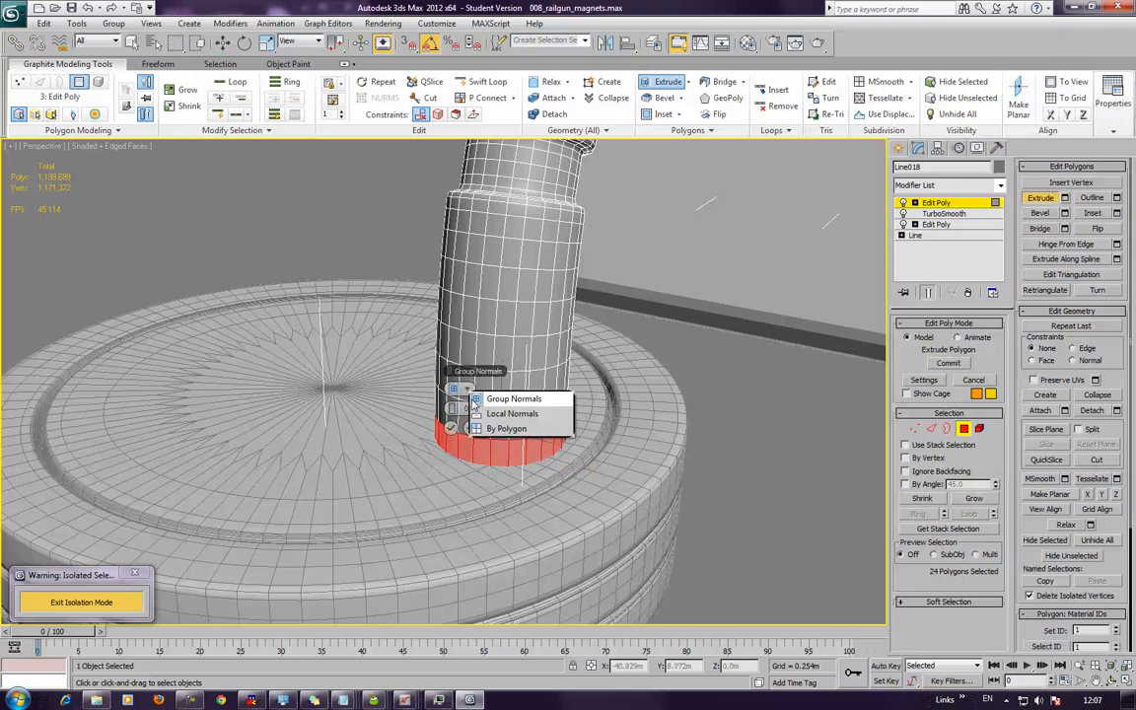
click(454, 388)
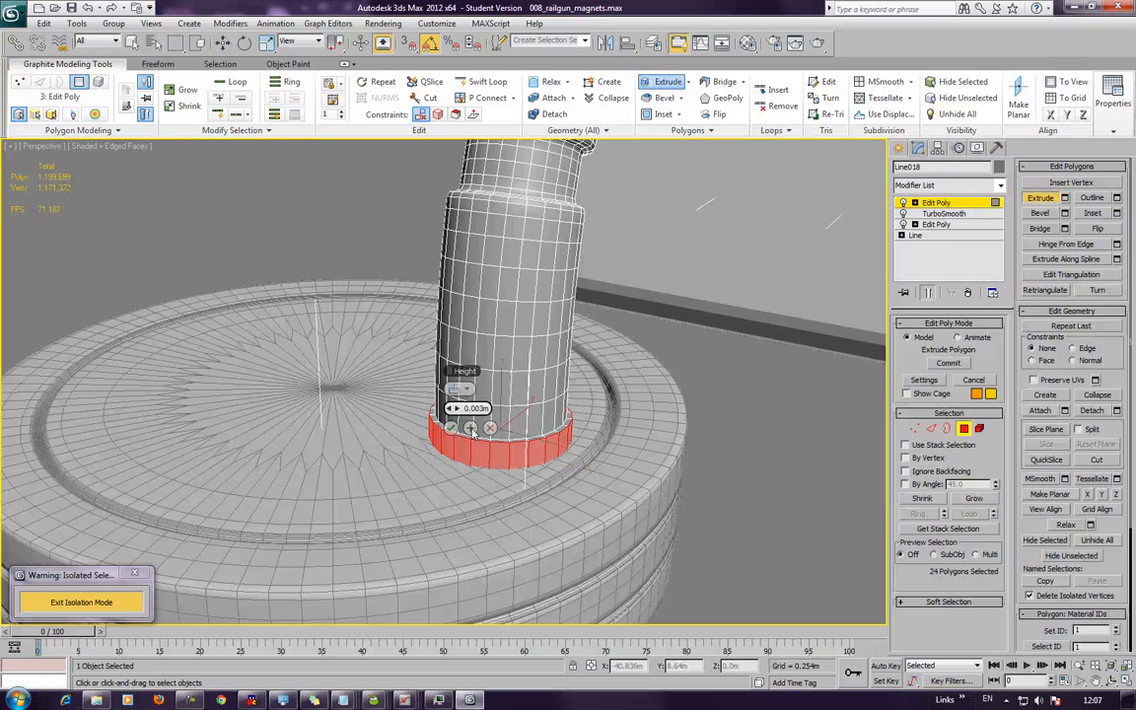
drag(453, 408, 464, 396)
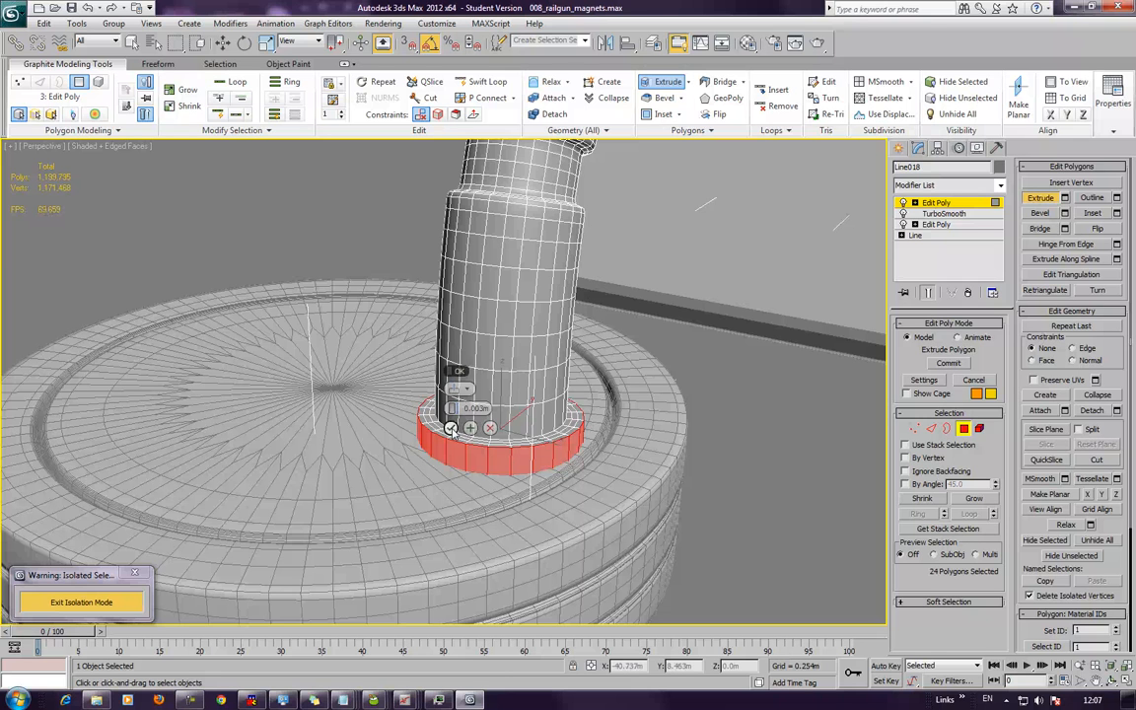
click(451, 428)
Select the two outer polygon rings on the collar's upper face via edge rings and raise them about 0.005 m
scroll(572, 417, up, 5)
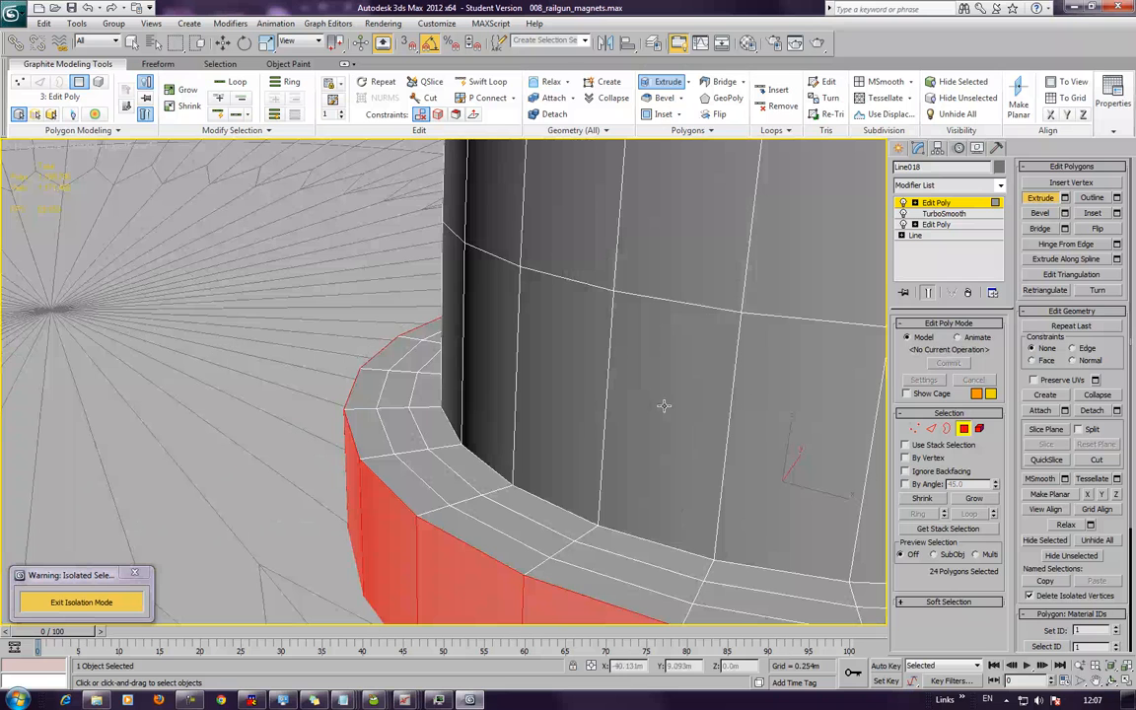
click(930, 428)
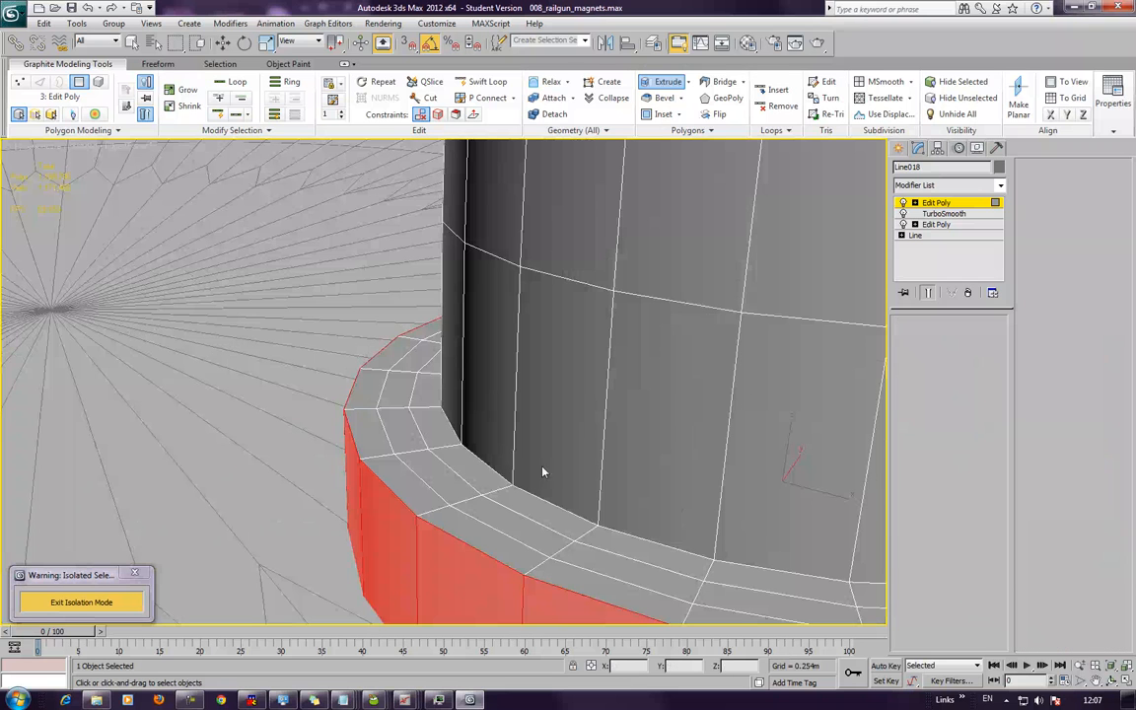
click(443, 521)
ctrl+click(440, 510)
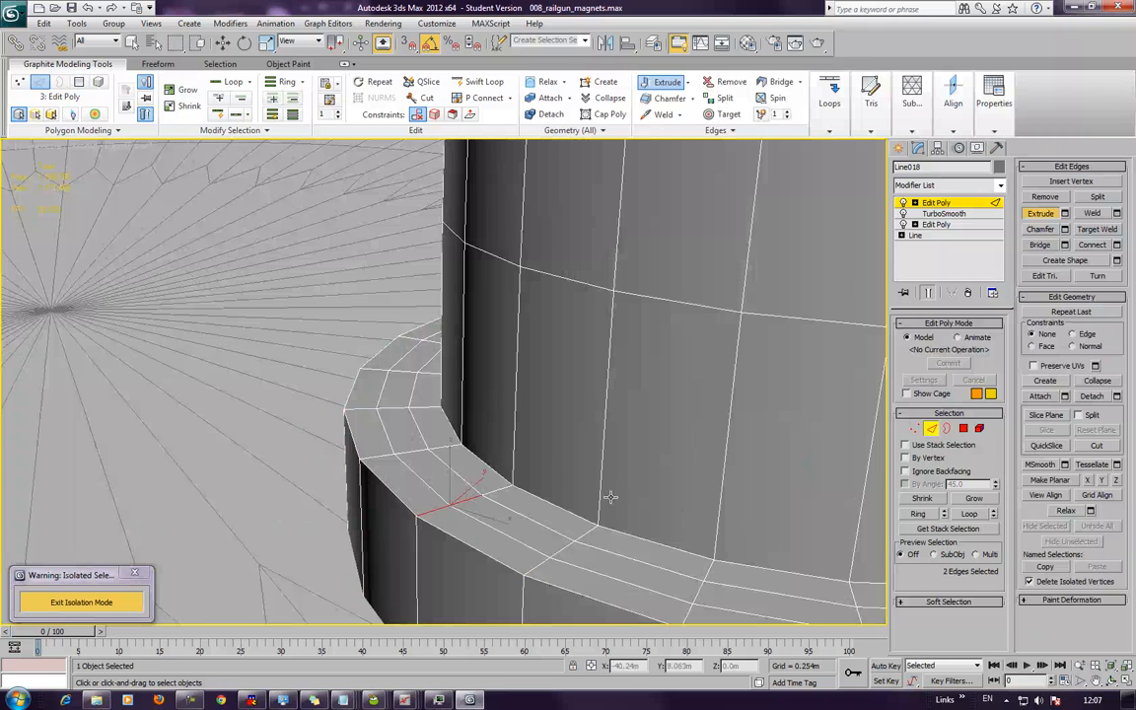
click(919, 514)
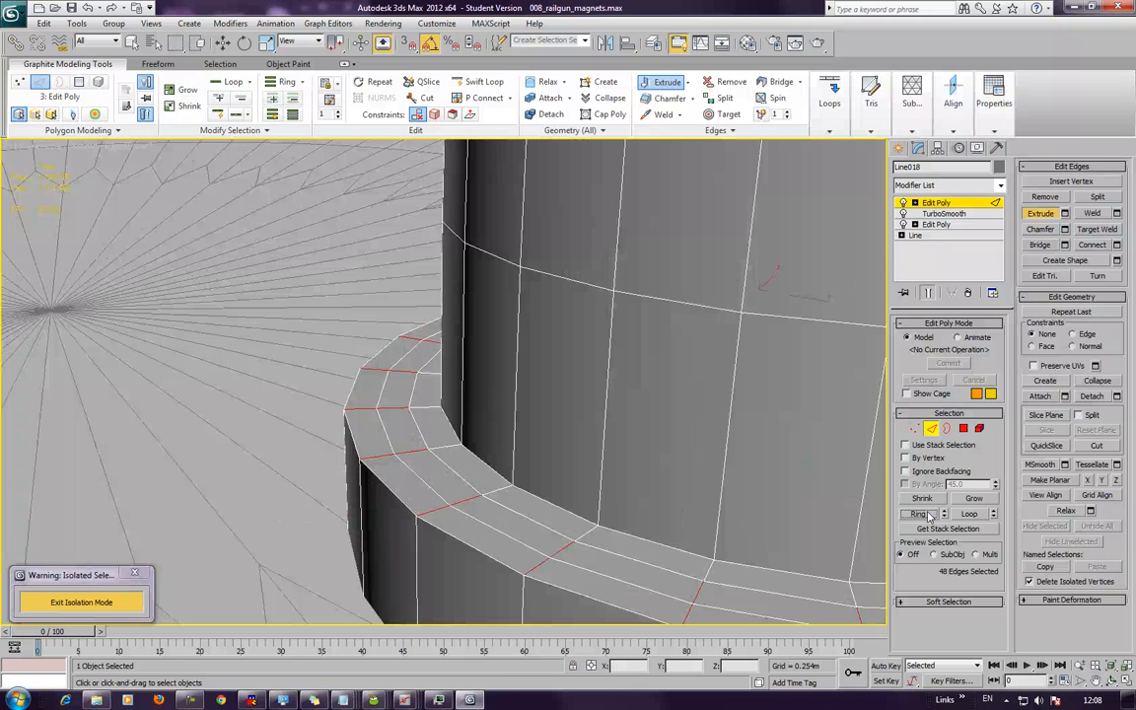
ctrl+click(963, 429)
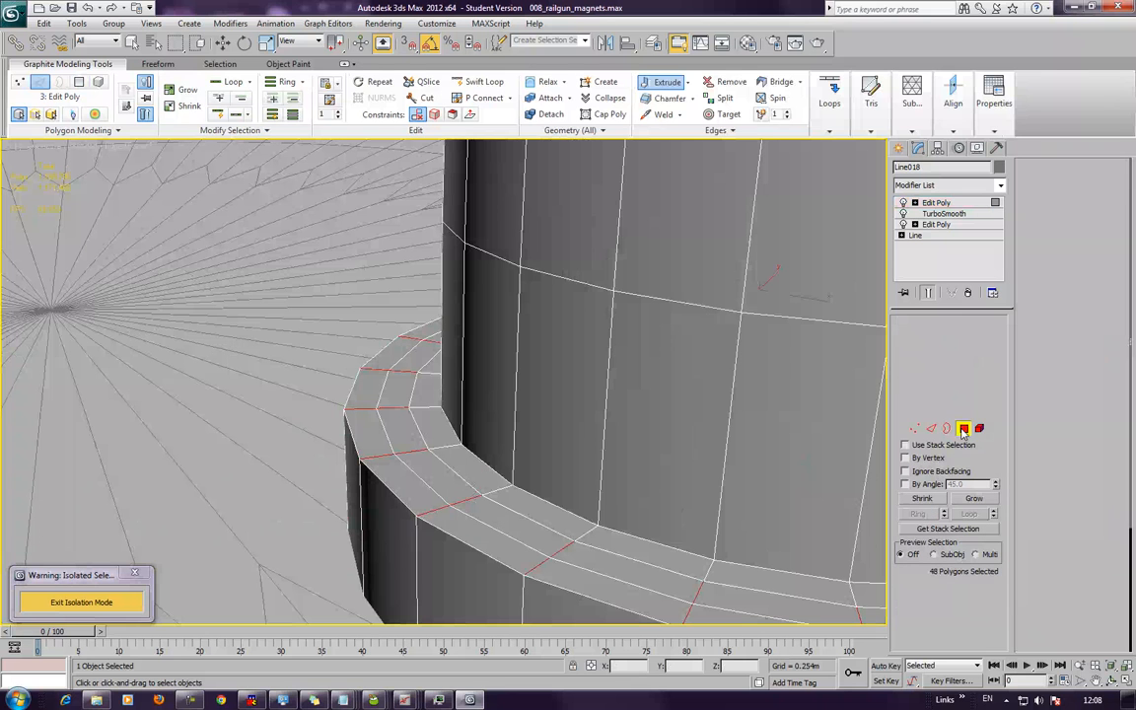
scroll(393, 148, down, 10)
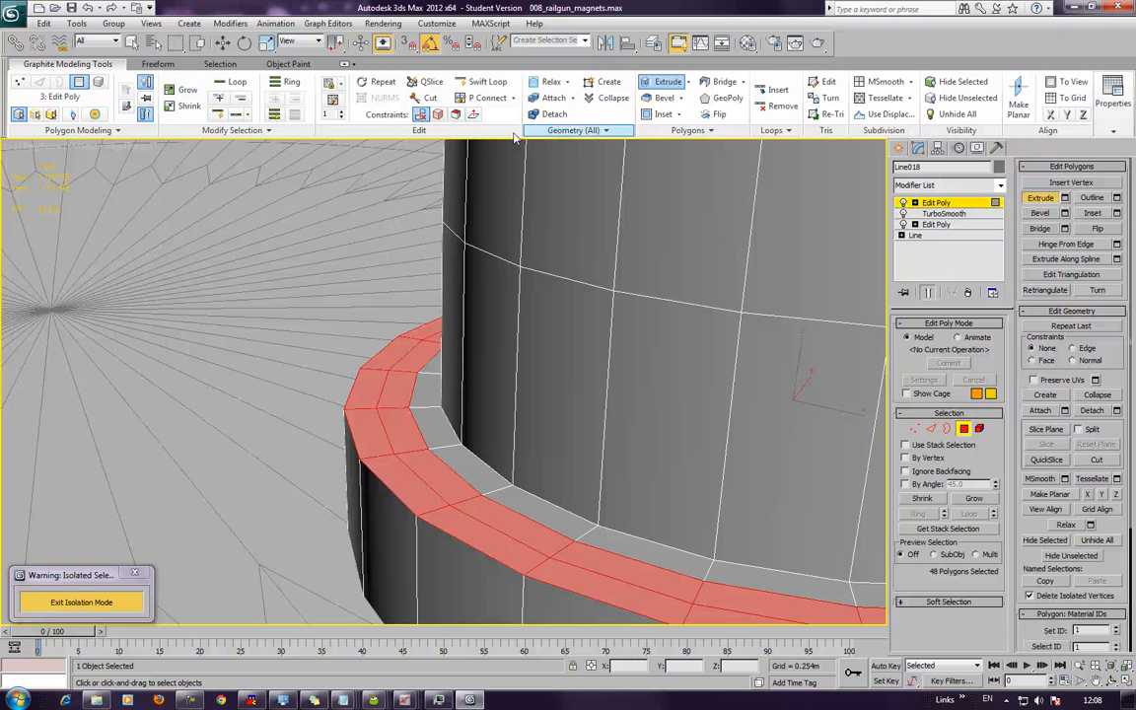
key(z)
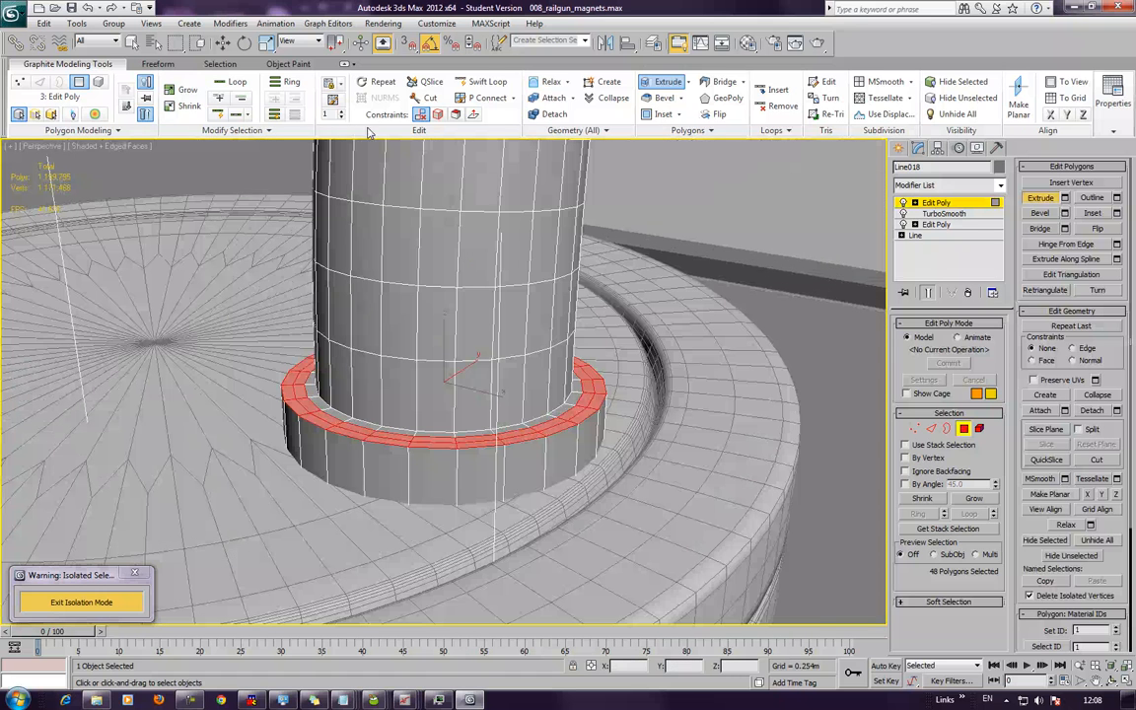
click(223, 42)
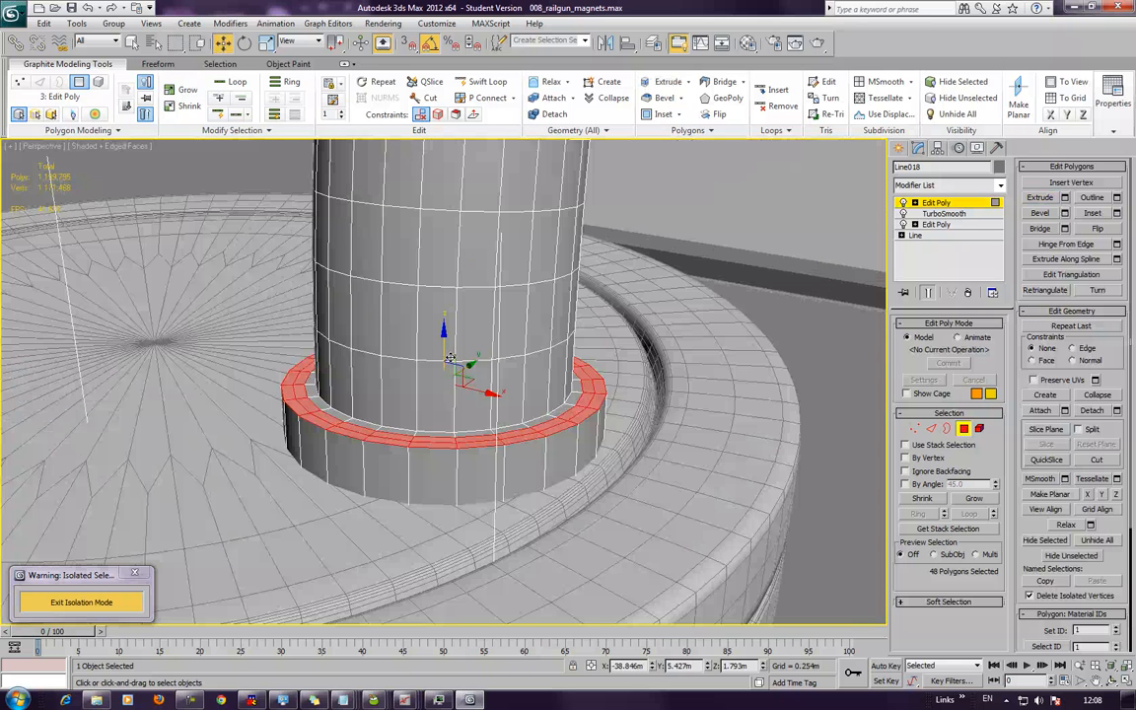
drag(441, 344, 442, 316)
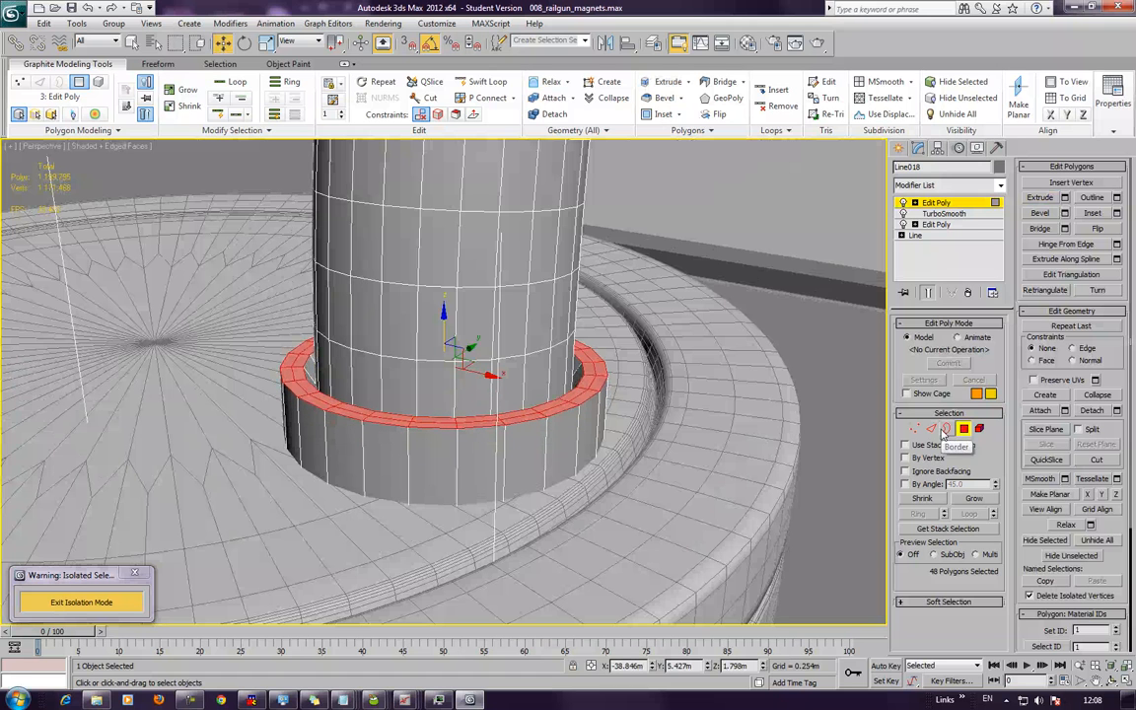
Raise the middle edge loop on the collar's rim about 0.002 m and leave edge editing
key(2)
click(561, 405)
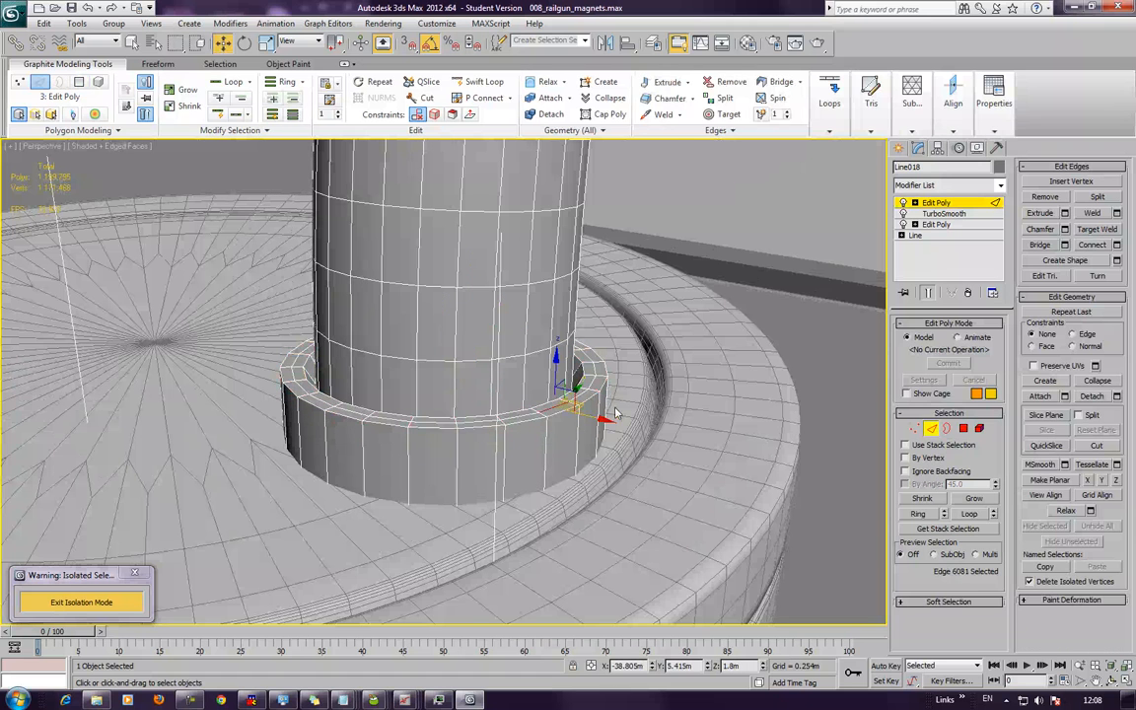
click(971, 514)
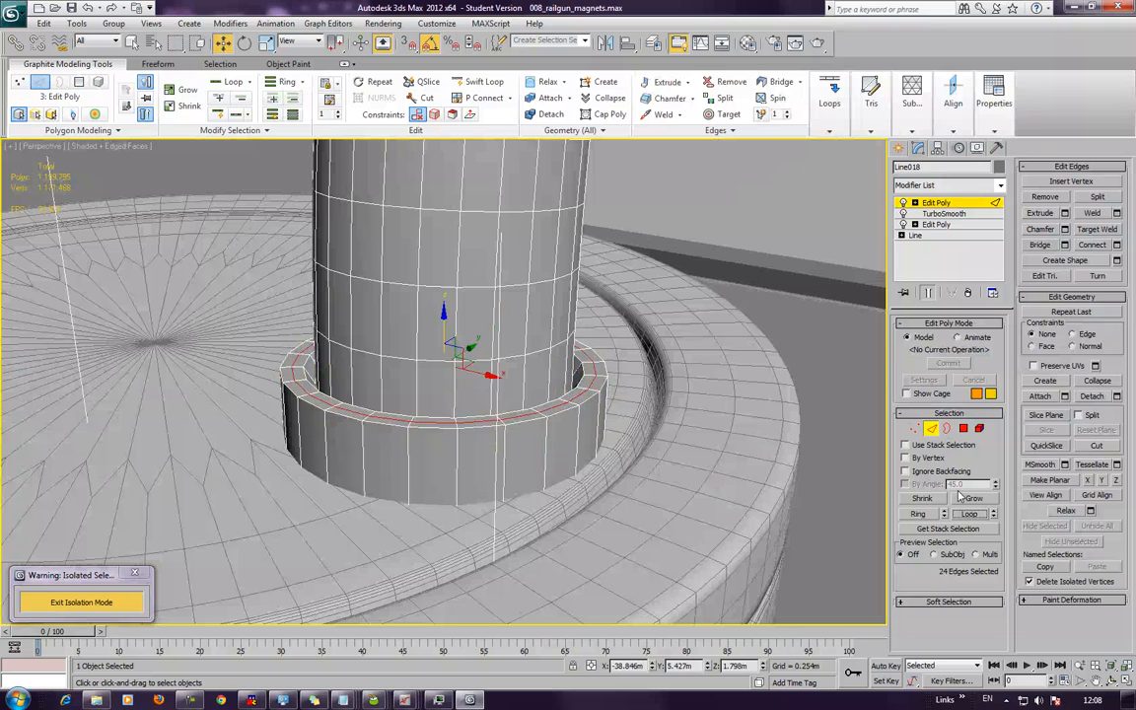
drag(446, 326, 445, 315)
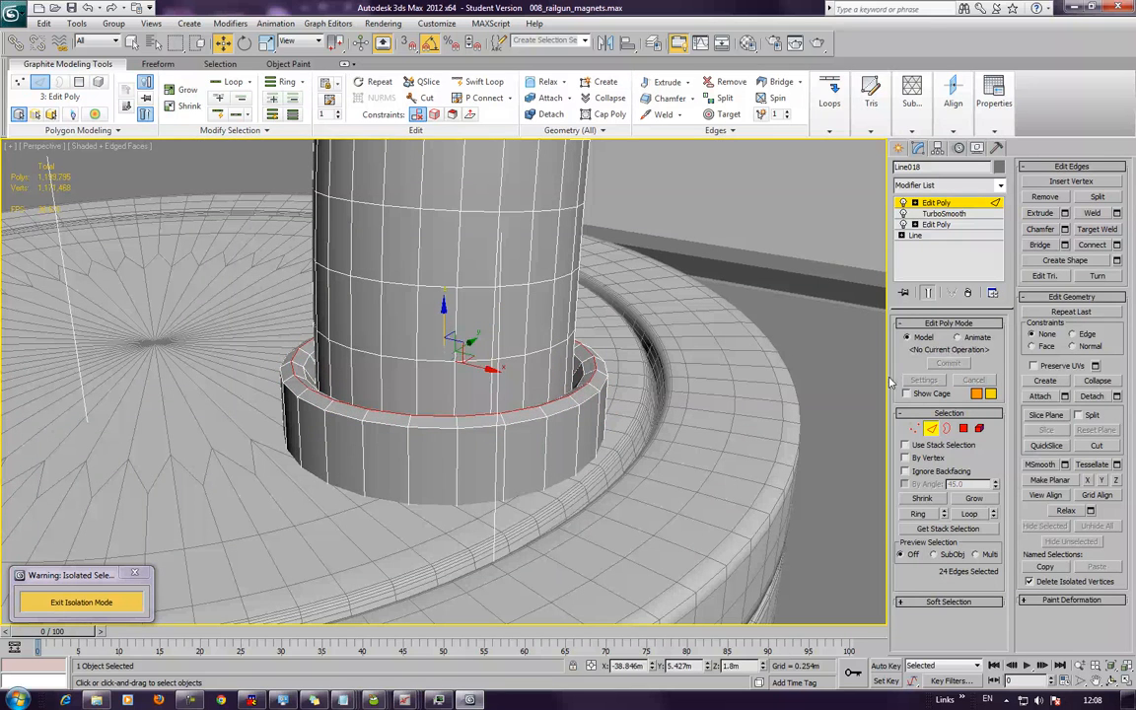
click(931, 428)
Select the last band of polygons around the cable's end at the triangular block, using an edge ring converted to polygons
middle_drag(732, 381, 670, 385)
scroll(669, 386, down, 4)
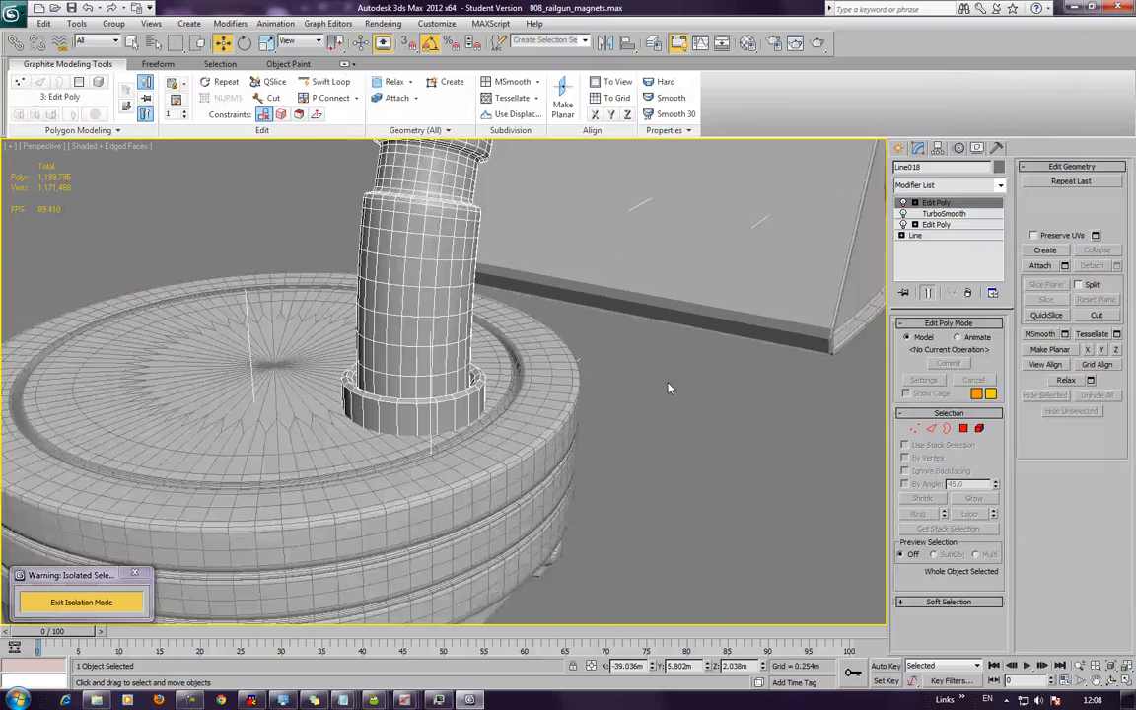
scroll(670, 386, up, 2)
scroll(620, 240, down, 4)
alt+middle_drag(620, 240, 520, 353)
middle_drag(447, 343, 400, 376)
scroll(497, 313, up, 3)
middle_drag(533, 333, 431, 409)
scroll(448, 374, up, 2)
scroll(440, 366, down, 2)
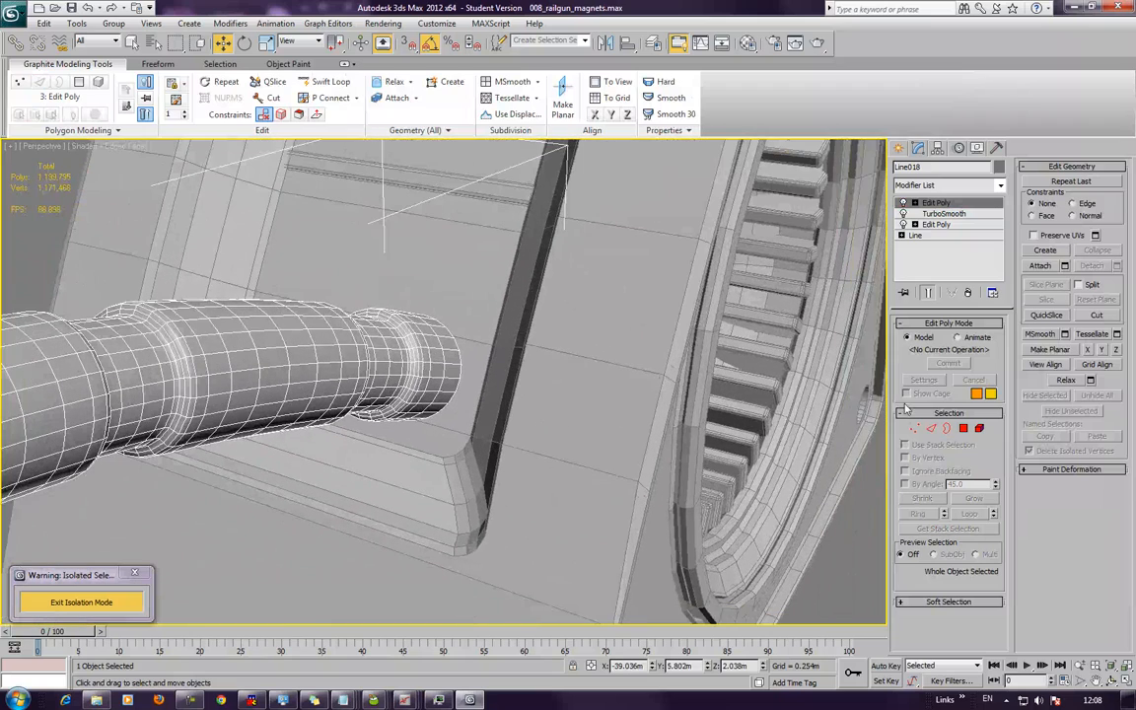
click(932, 429)
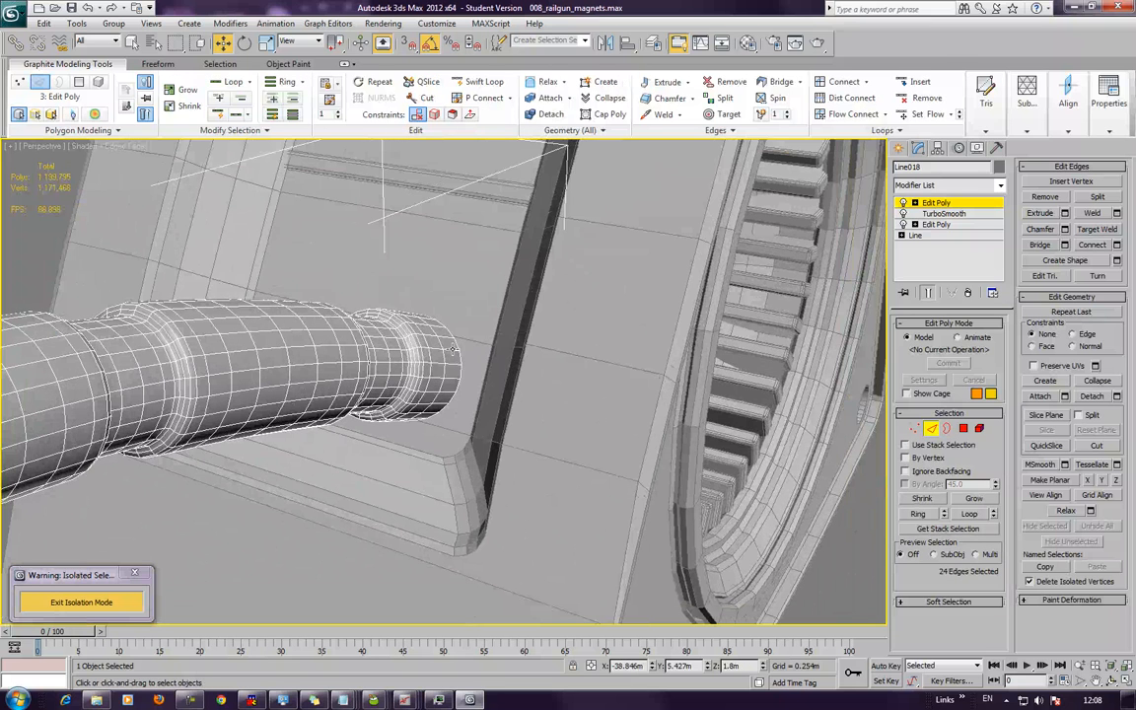
click(452, 351)
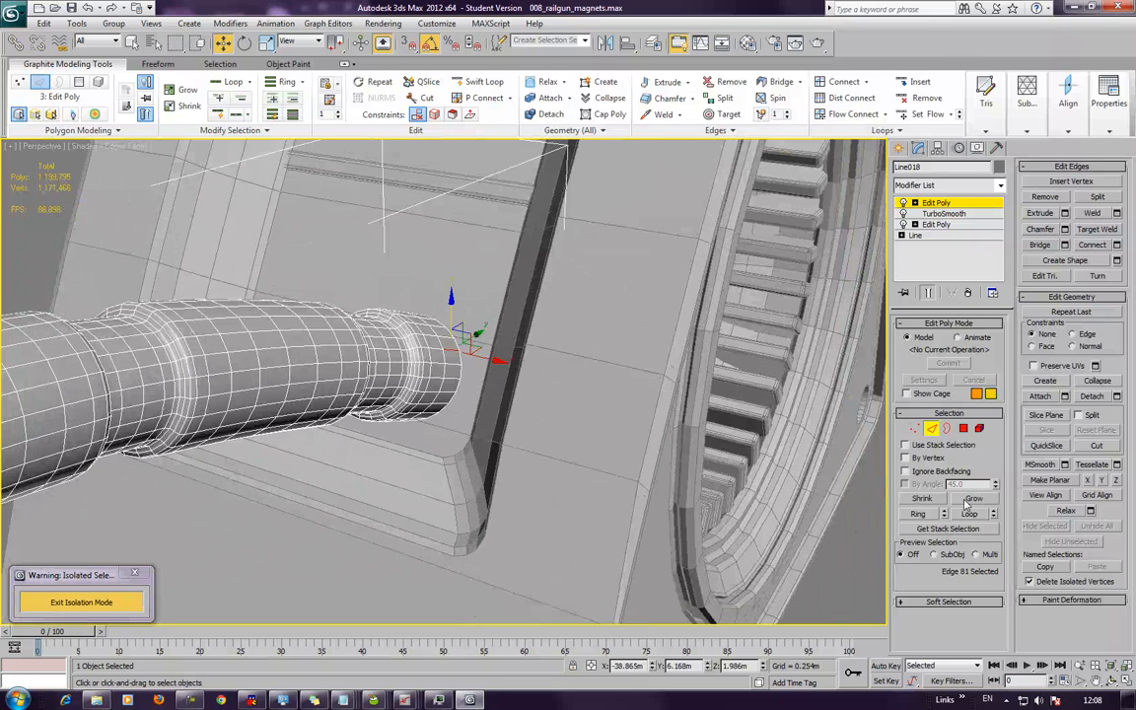
click(919, 514)
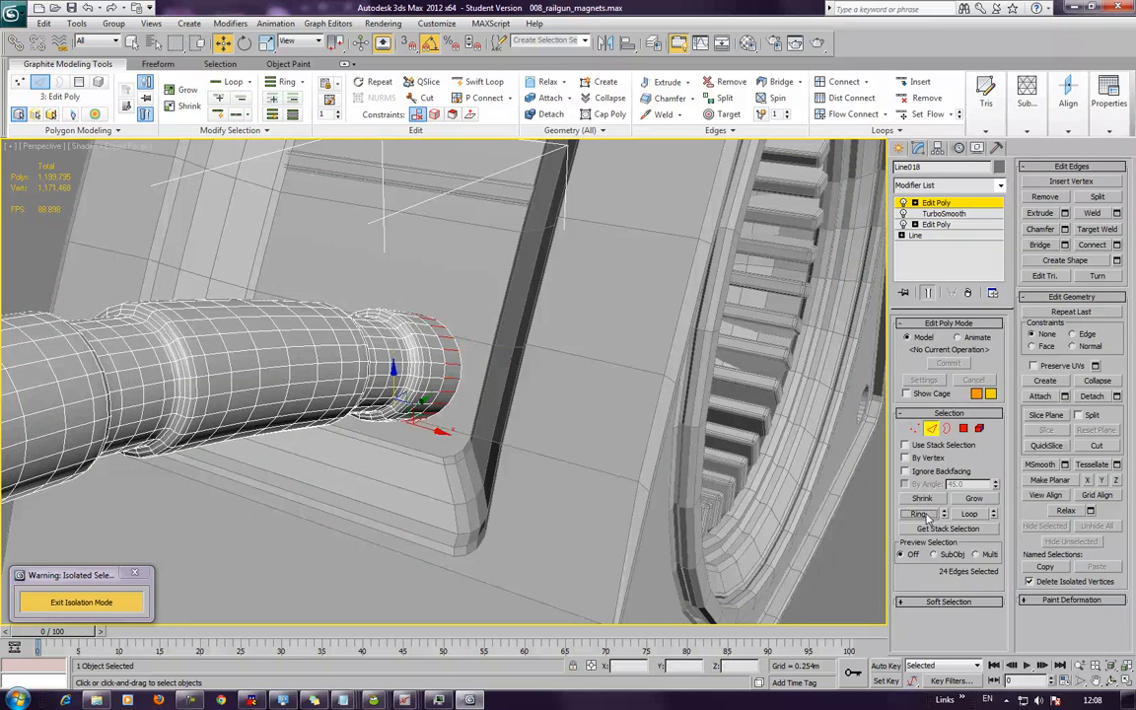
ctrl+click(964, 429)
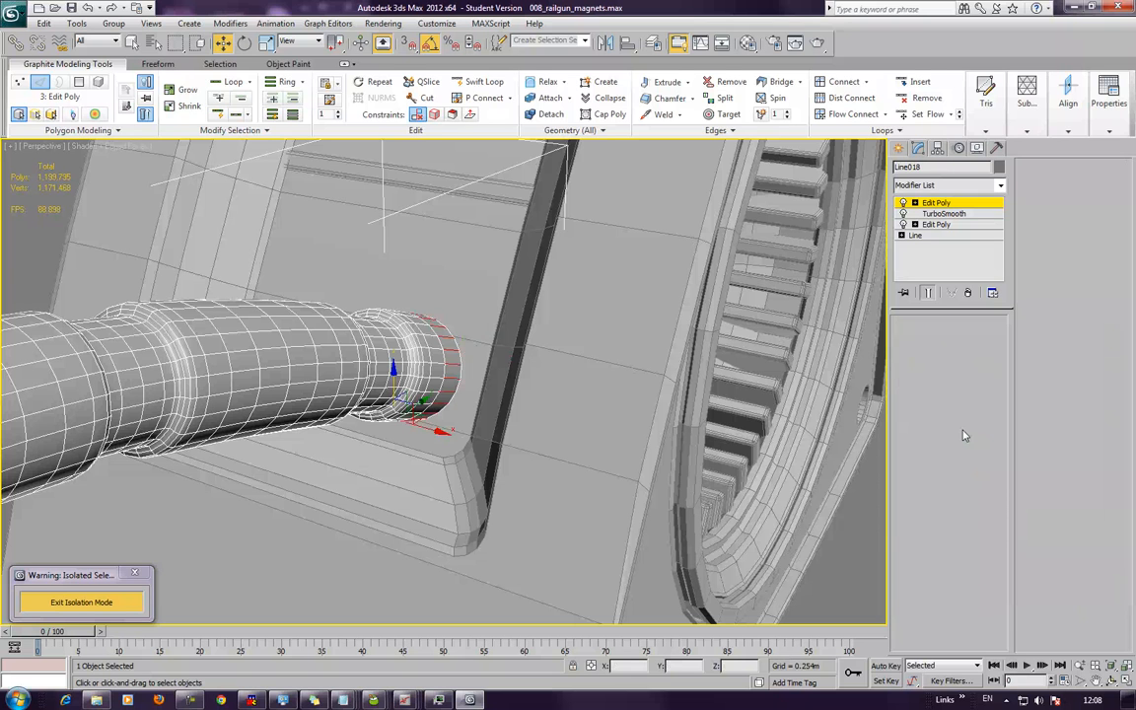
Extrude the selected band at the triangular-block end outward by local normals, three times at 0.003 m each
click(1065, 199)
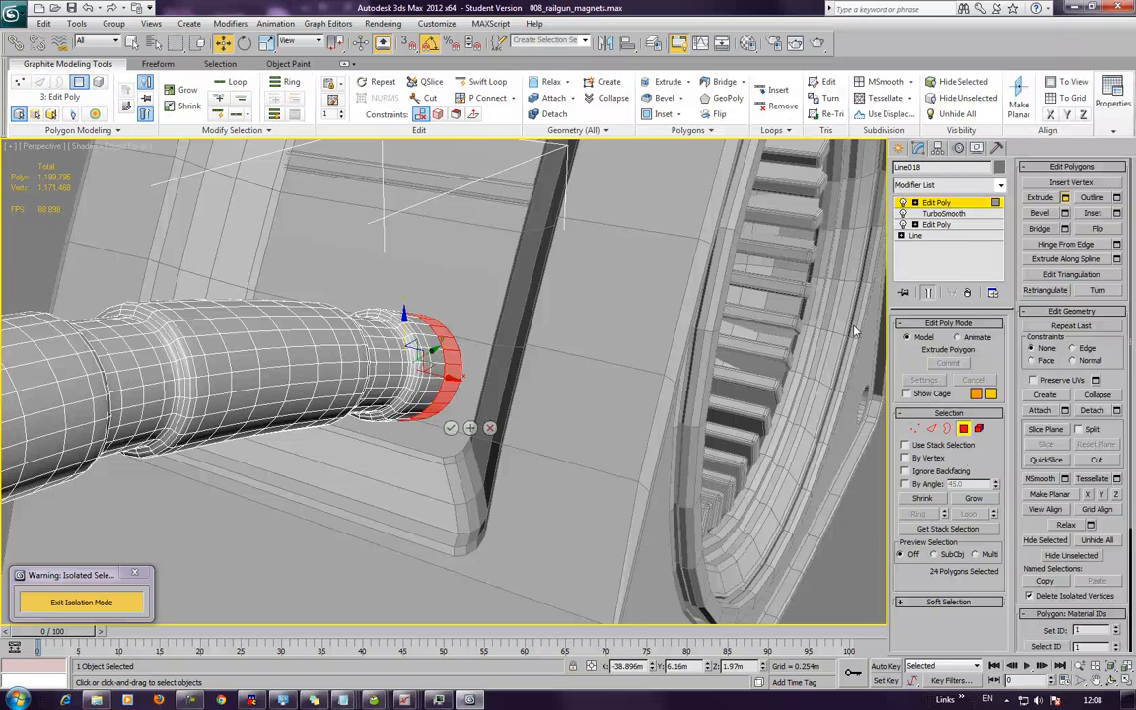
click(470, 428)
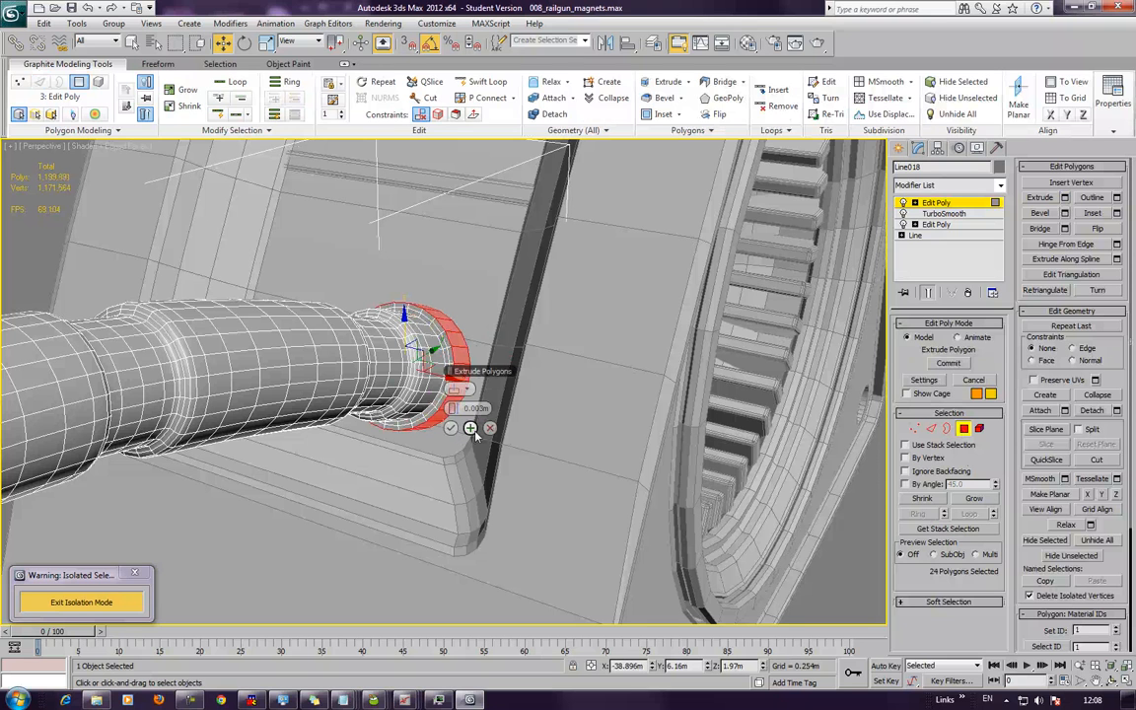
click(490, 428)
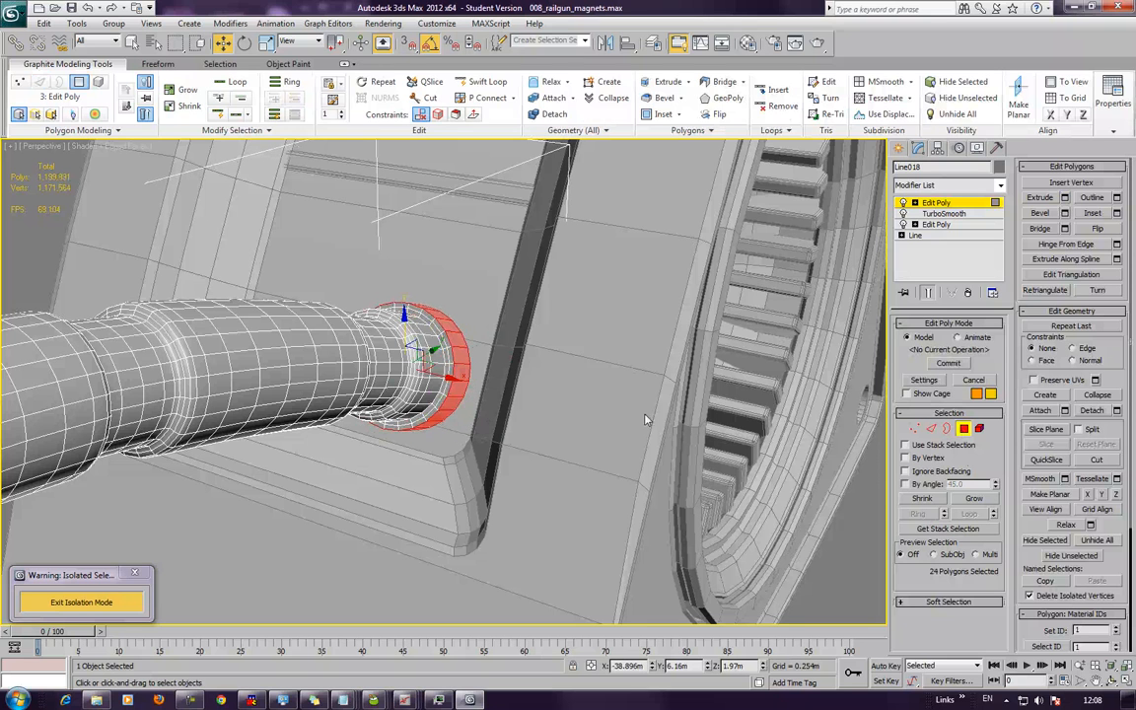
click(1035, 199)
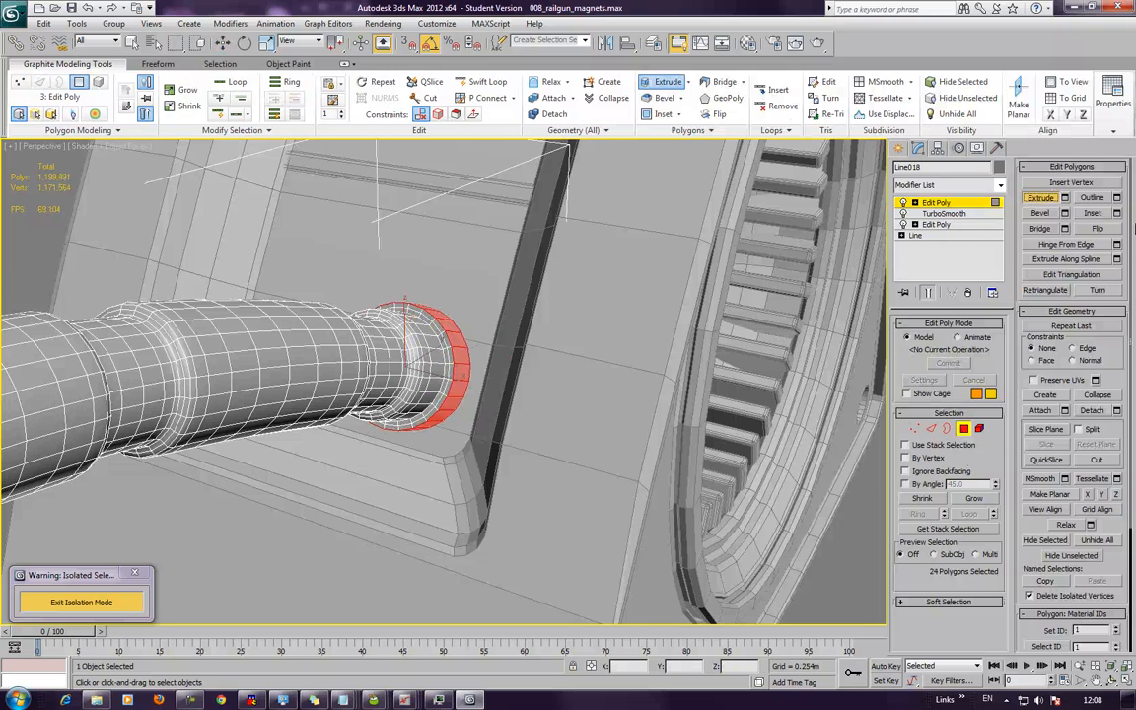
click(1064, 198)
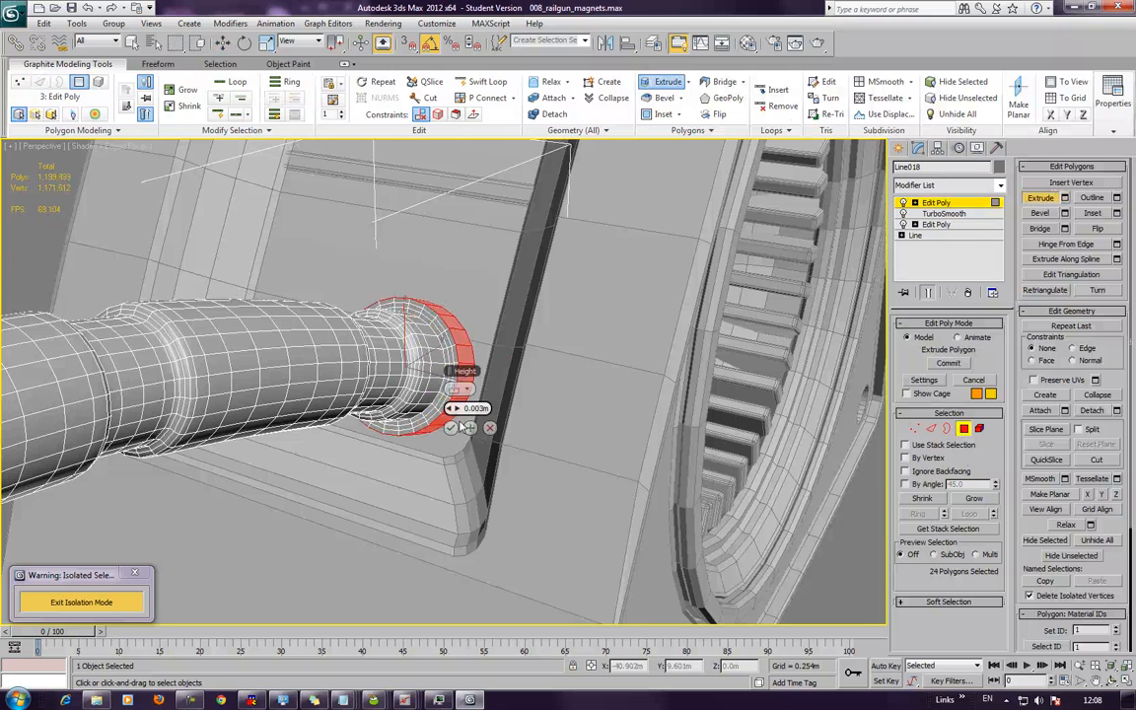
click(451, 429)
Select the two outer polygon rings on the cable-side face of the triangular-block collar, using edge rings converted to polygons
scroll(572, 359, up, 2)
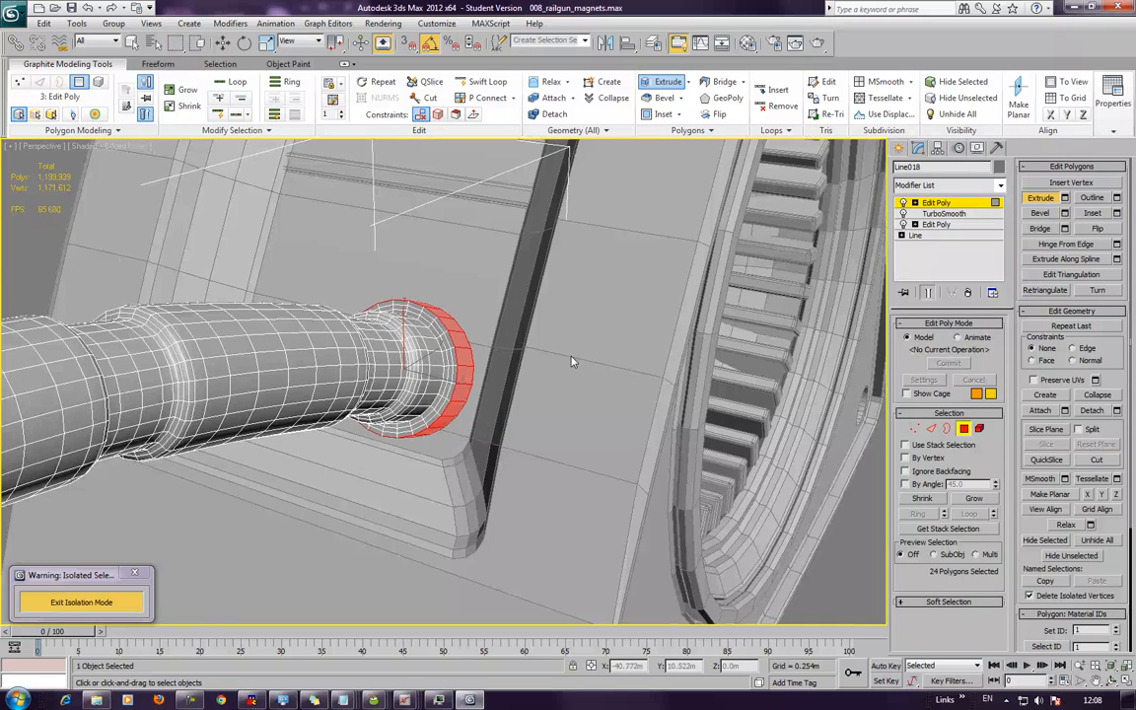
scroll(570, 355, up, 2)
scroll(569, 355, up, 2)
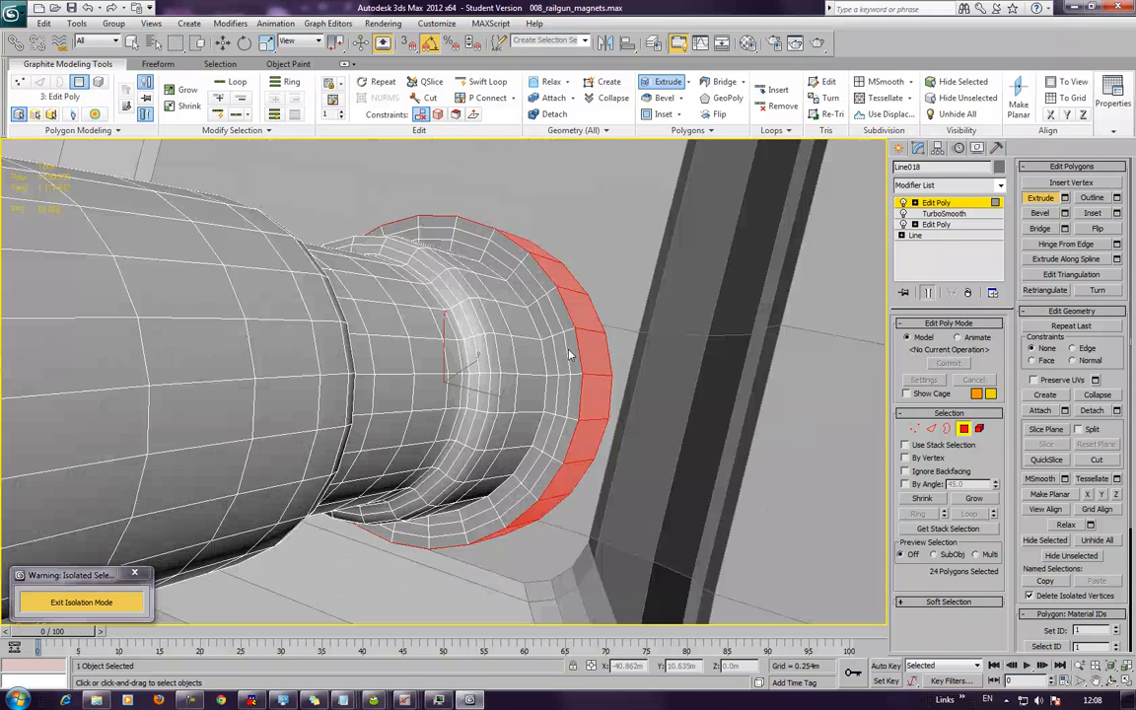
click(932, 427)
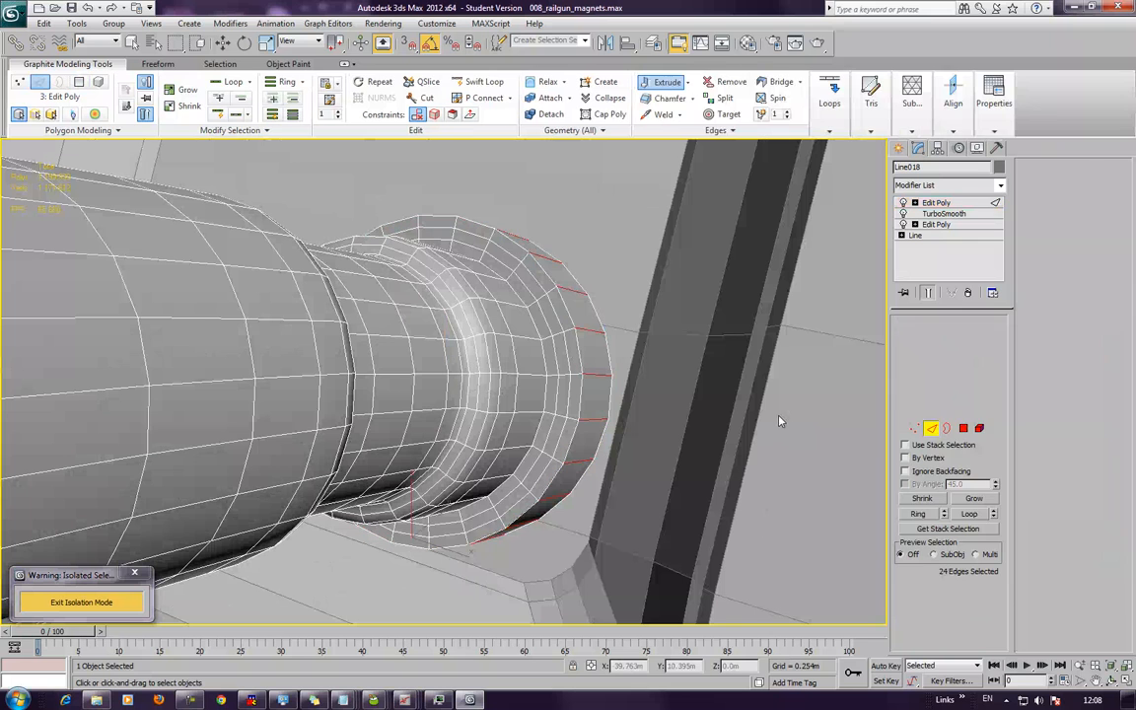
click(586, 391)
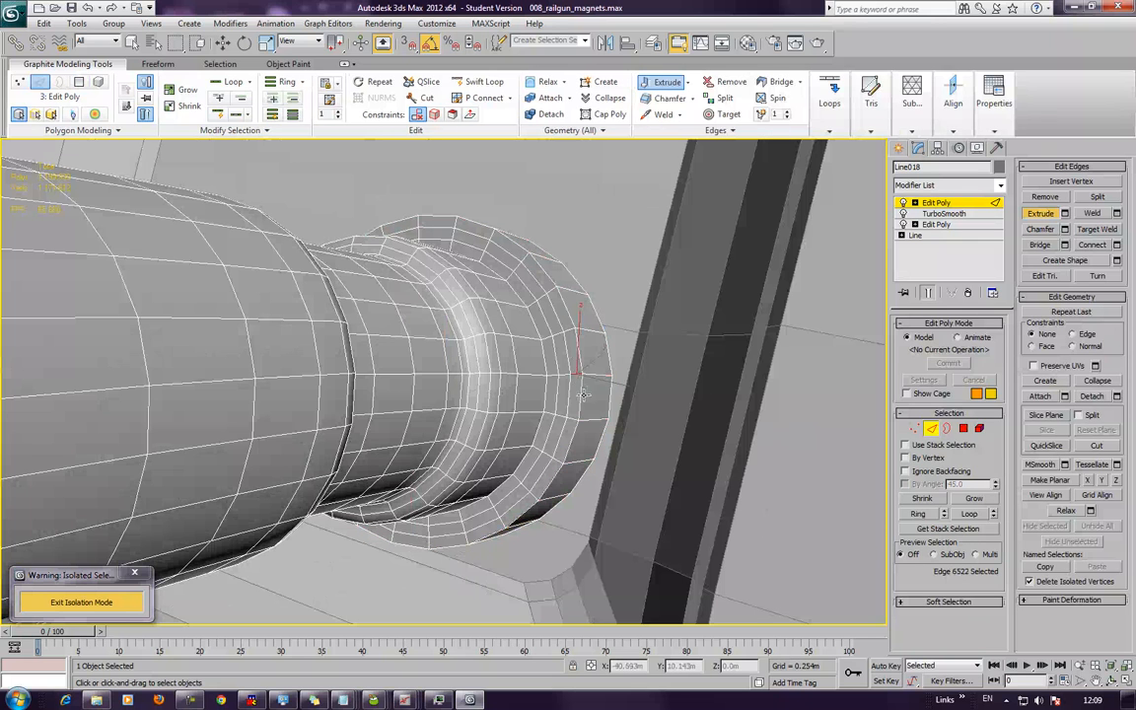
ctrl+click(561, 375)
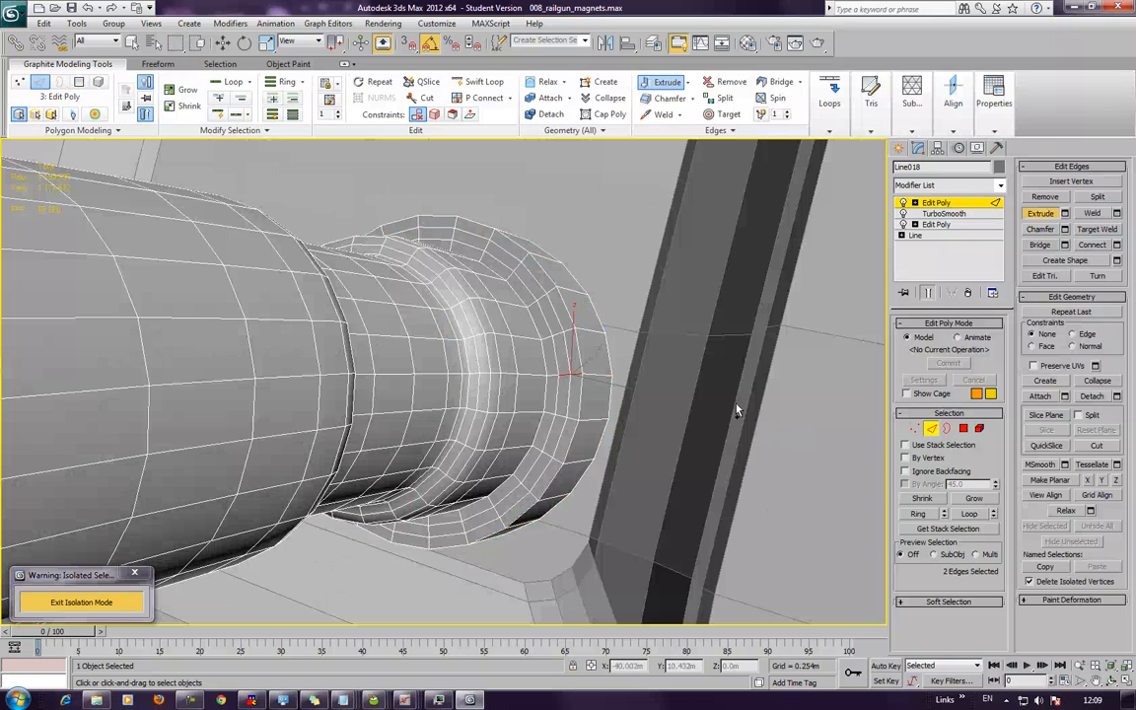
click(919, 513)
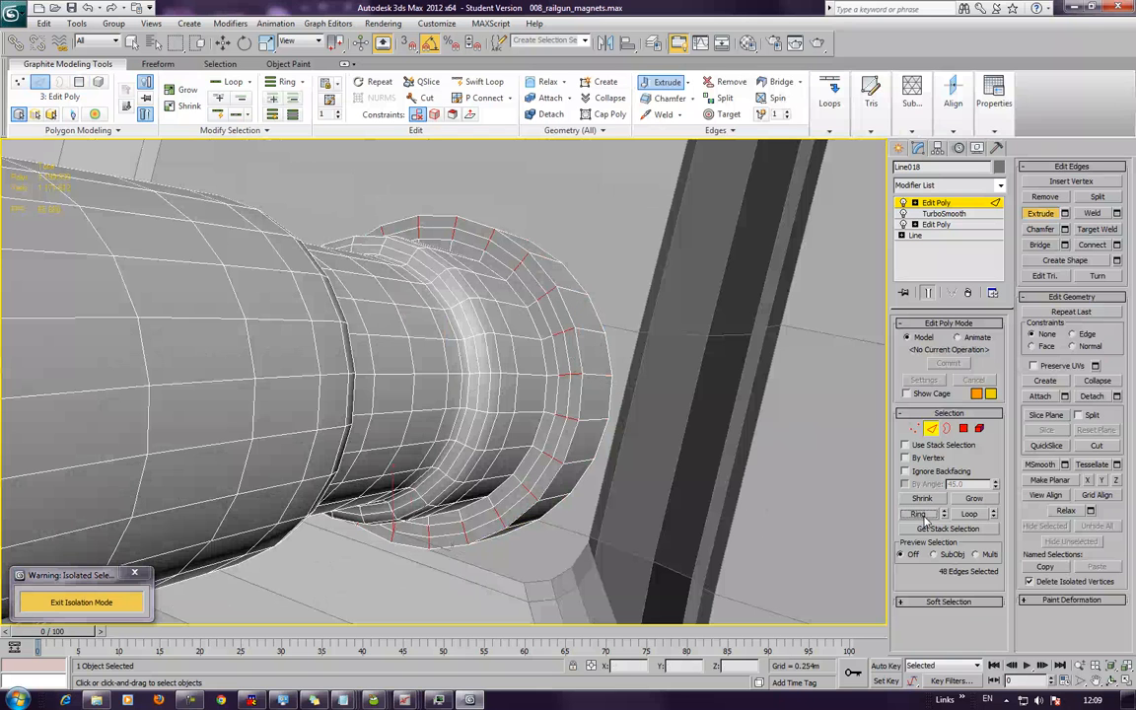
ctrl+click(962, 430)
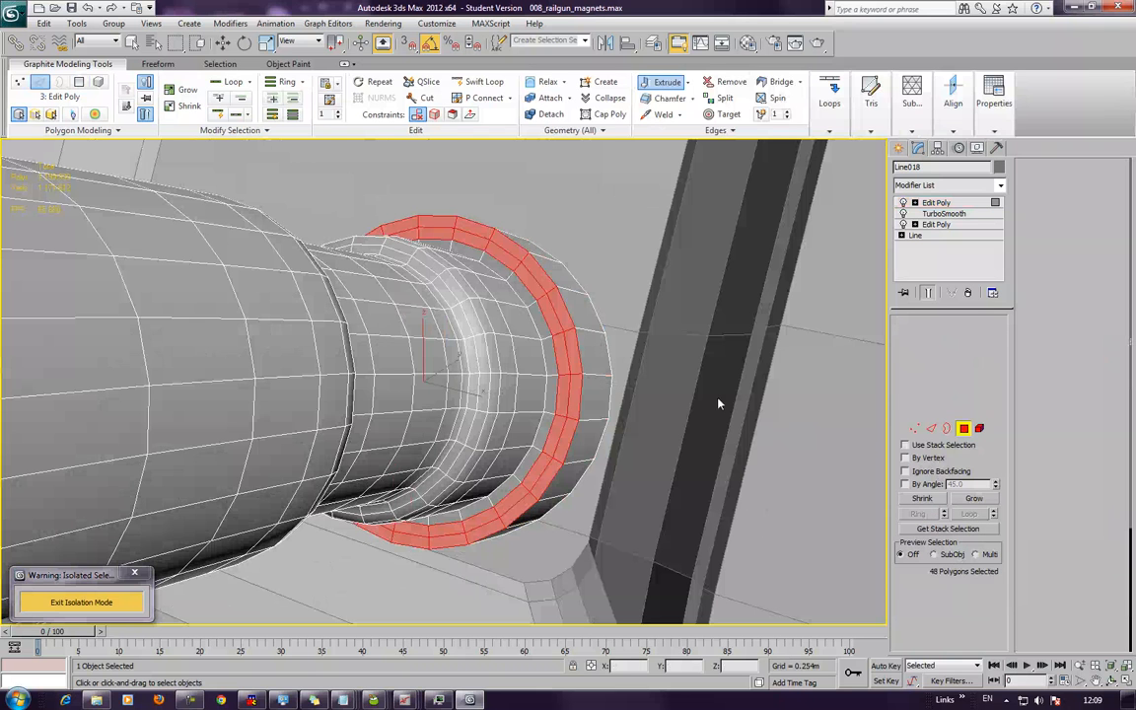
Move the selected polygon rings along the cable, away from the triangular block, to form the collar's raised rim
alt+middle_drag(684, 394, 641, 375)
click(223, 43)
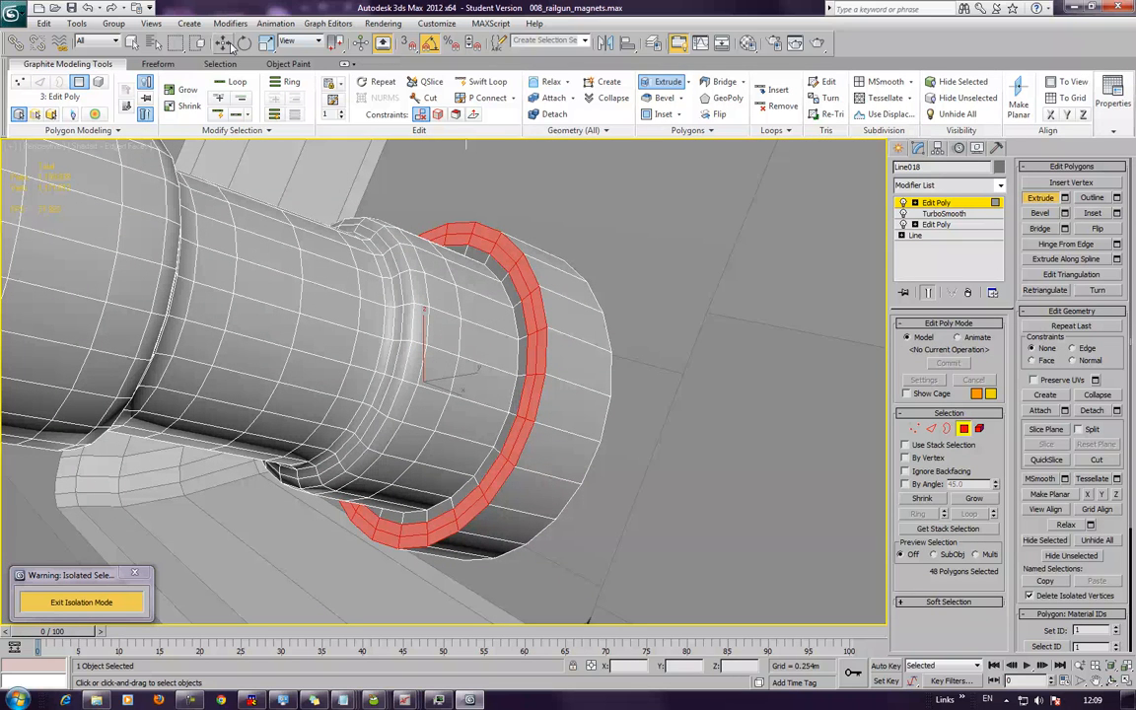
shift+drag(438, 371, 423, 361)
click(620, 360)
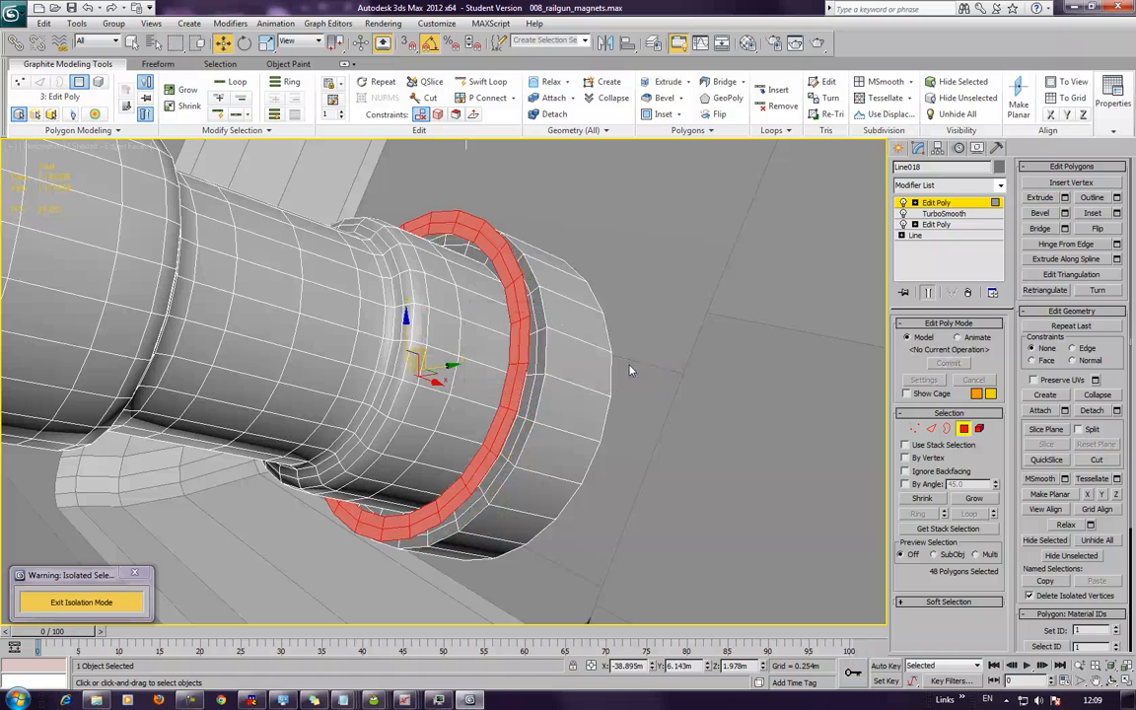
drag(445, 361, 417, 349)
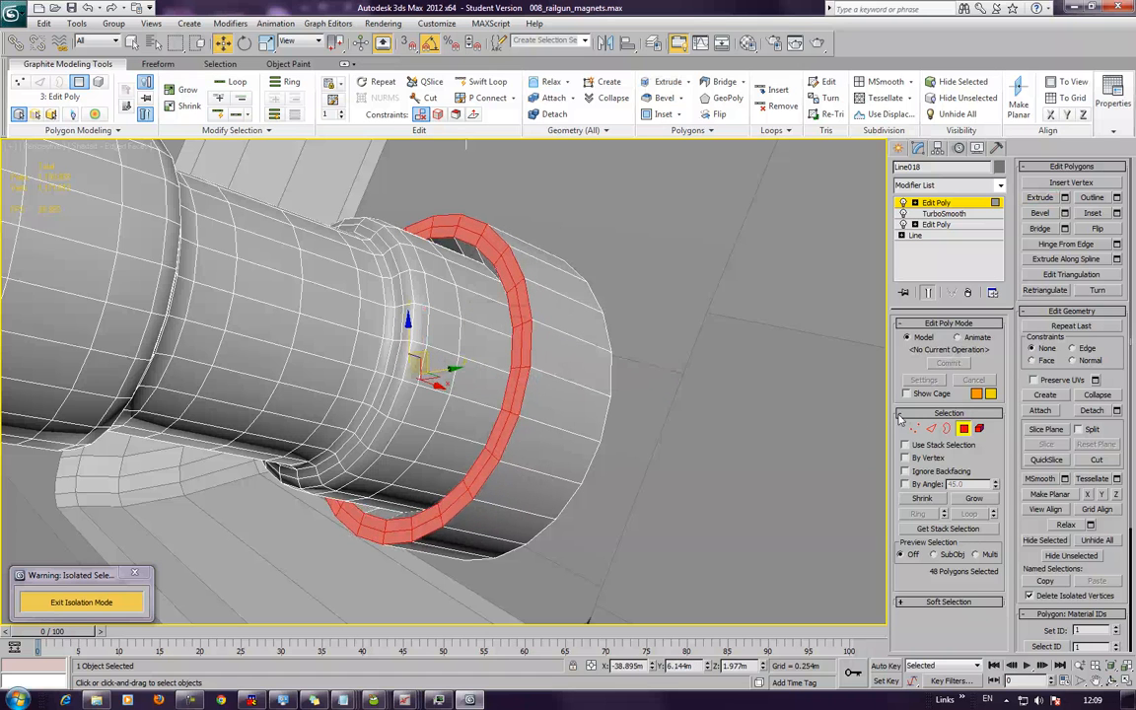
Select the middle edge loop on the triangular-block collar's rim, raise it about 0.002 m along the cable and leave edge editing
click(931, 428)
click(513, 382)
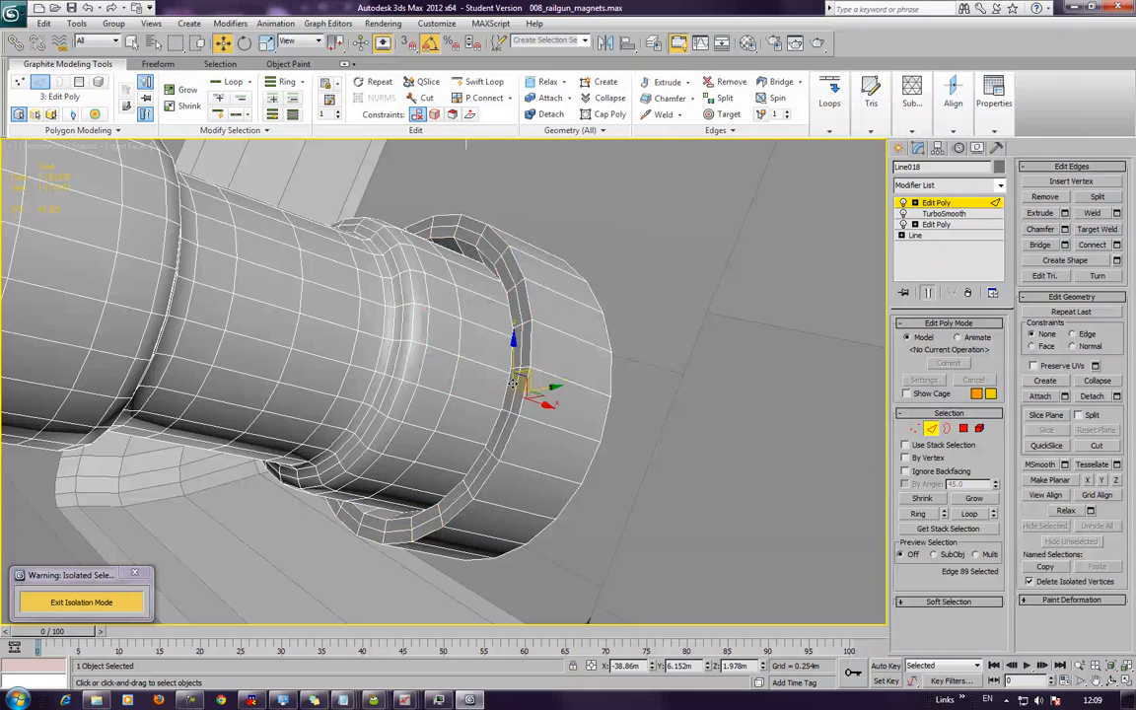
click(521, 393)
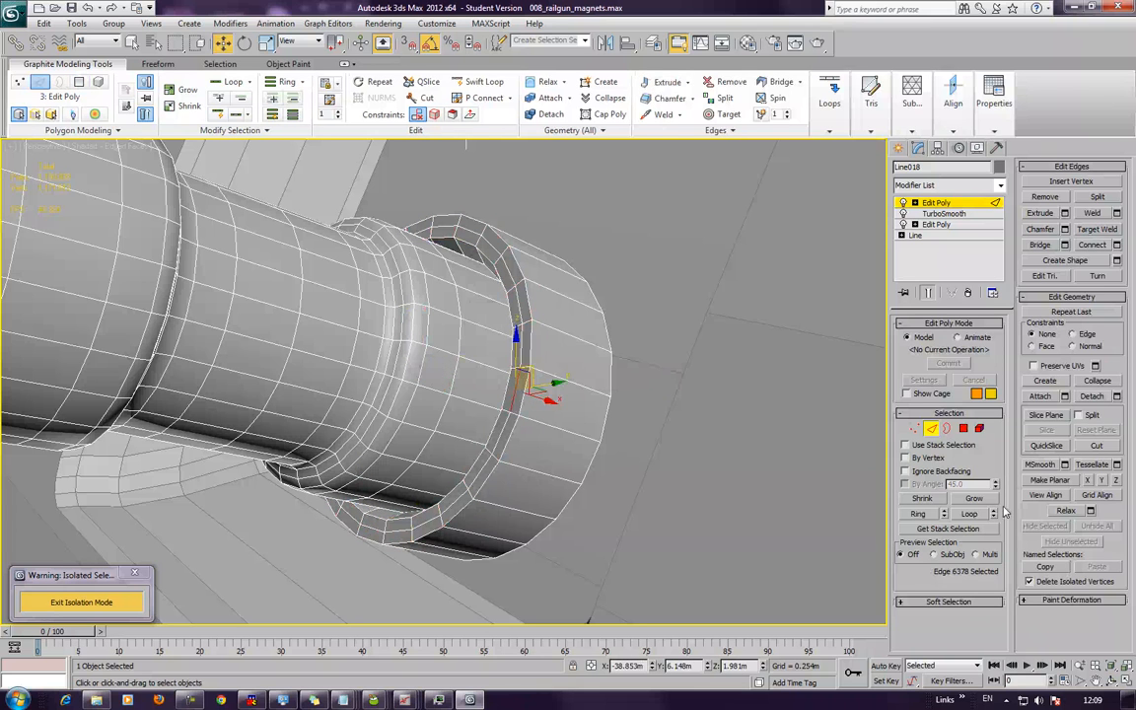
click(972, 514)
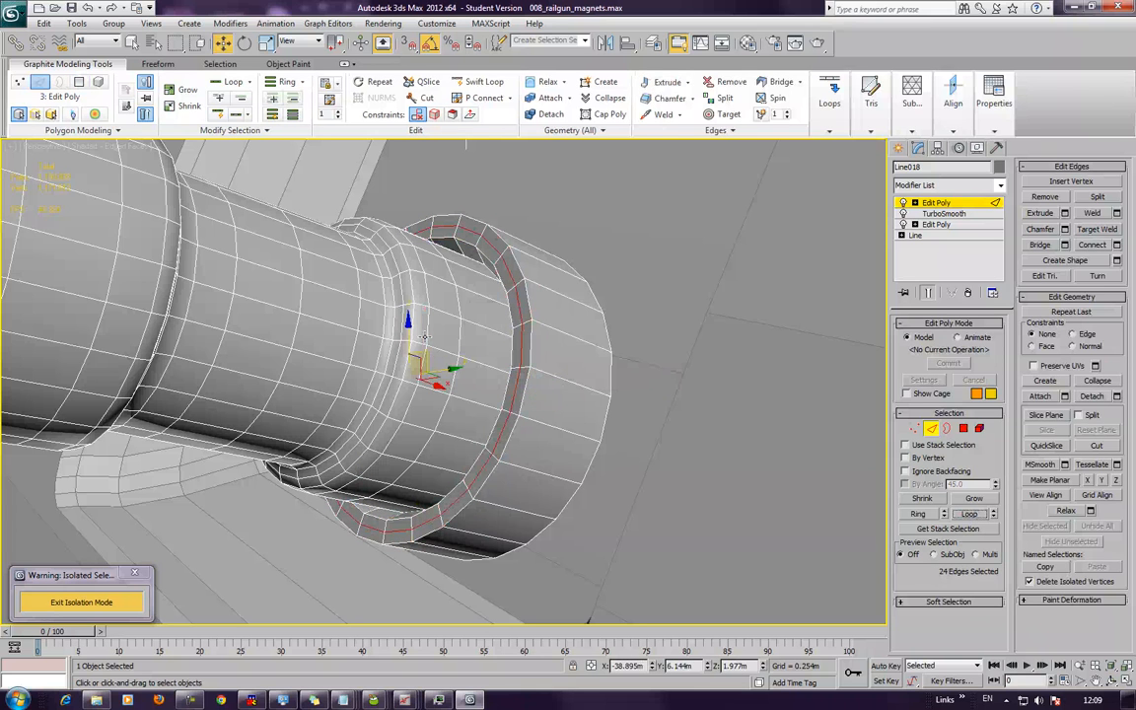
drag(426, 355, 422, 353)
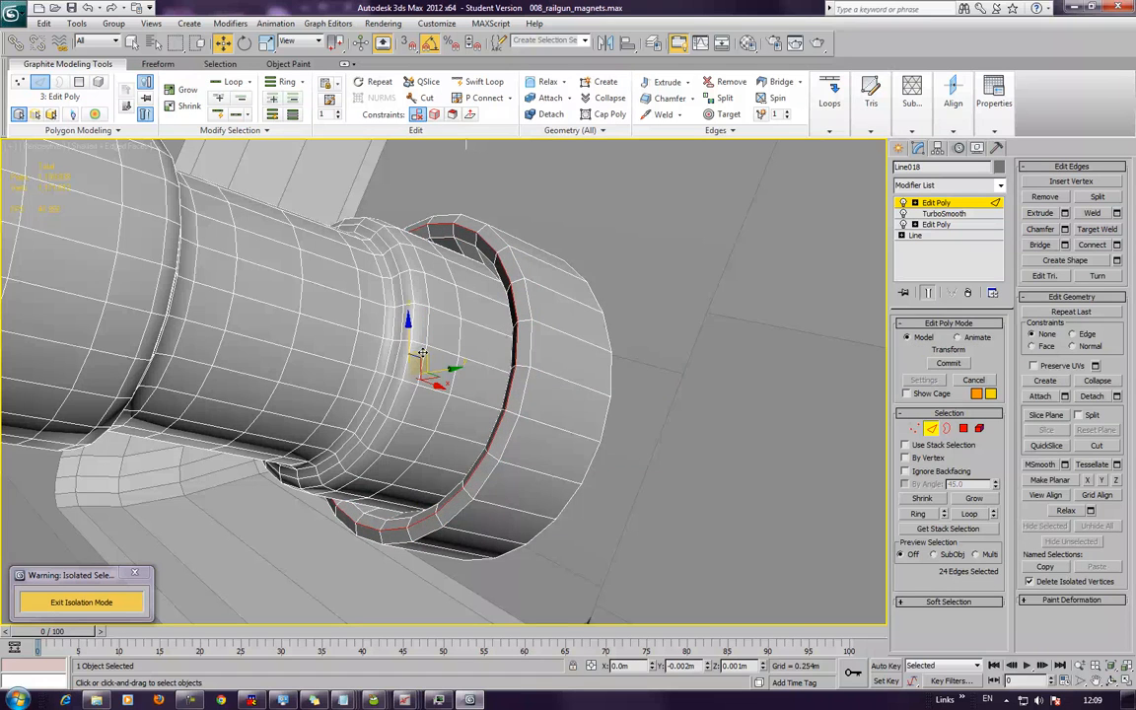
scroll(489, 343, down, 5)
click(933, 430)
middle_drag(617, 377, 666, 345)
scroll(666, 345, down, 6)
alt+middle_drag(521, 334, 597, 344)
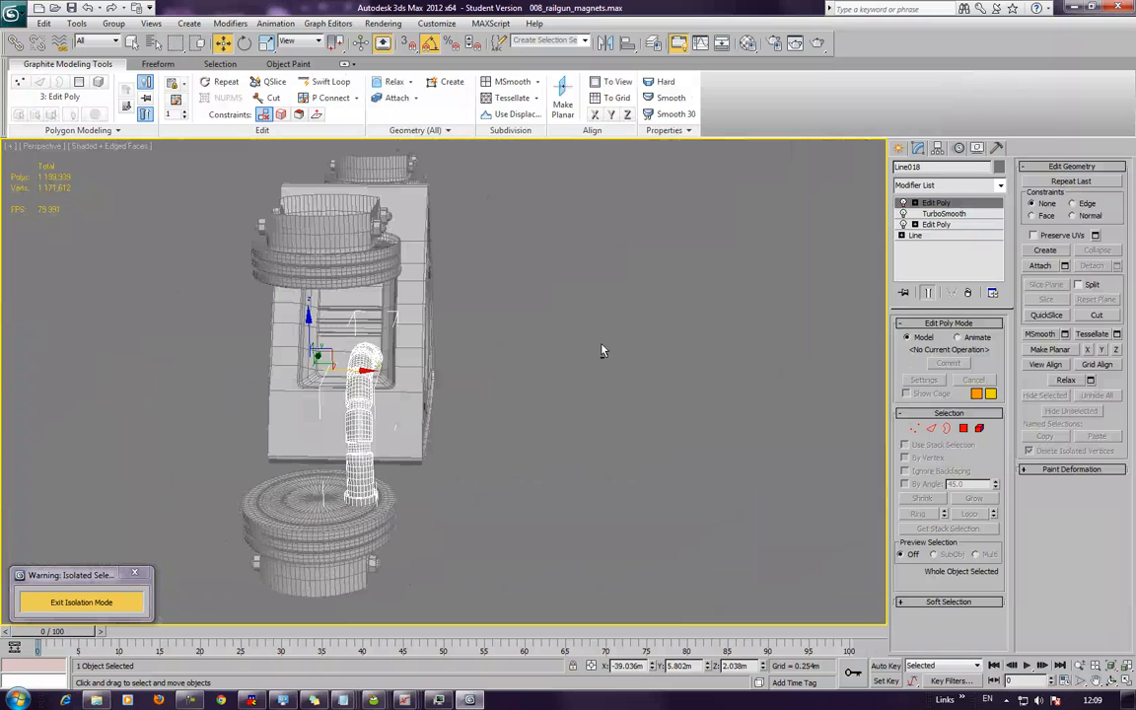